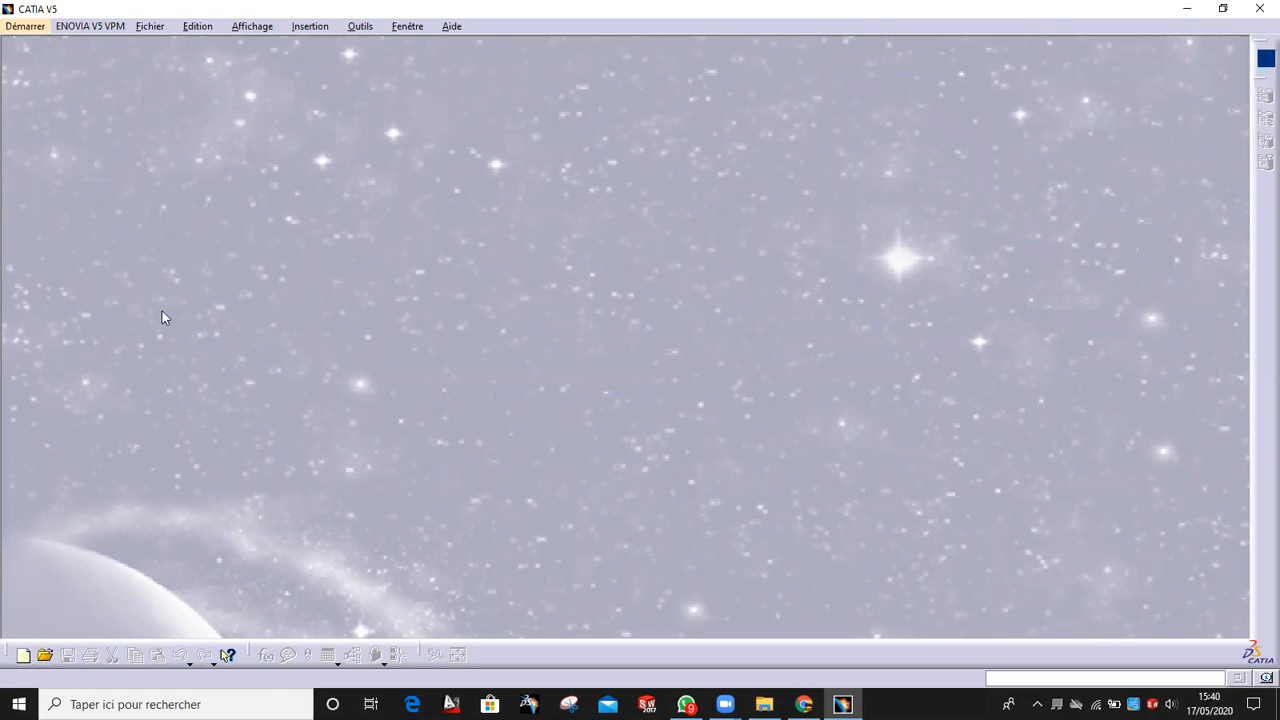
- Open the Product1 assembly from the Mechanism folder inside Nouveau dossier (5) of Nouveau dossier (15) on the desktop
{"action": "left_click", "coordinate": [47, 657]}
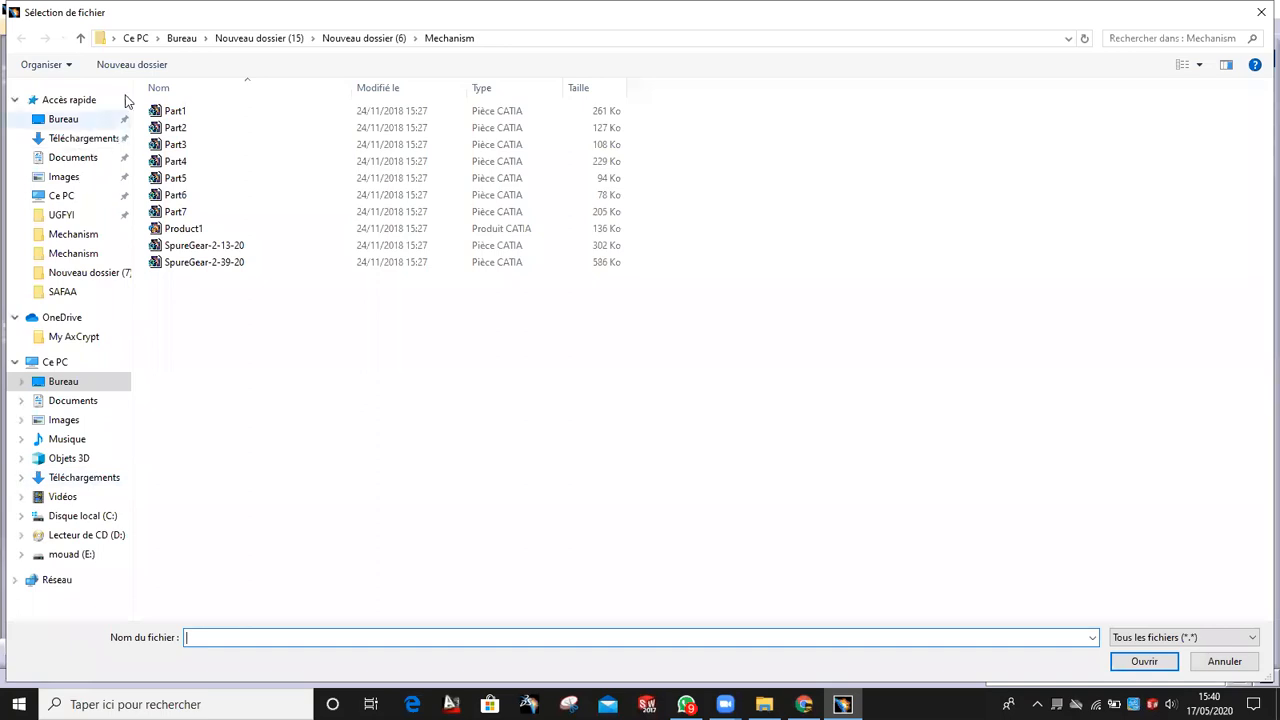
{"action": "left_click", "coordinate": [364, 38]}
{"action": "left_click", "coordinate": [274, 38]}
{"action": "double_click", "coordinate": [533, 130]}
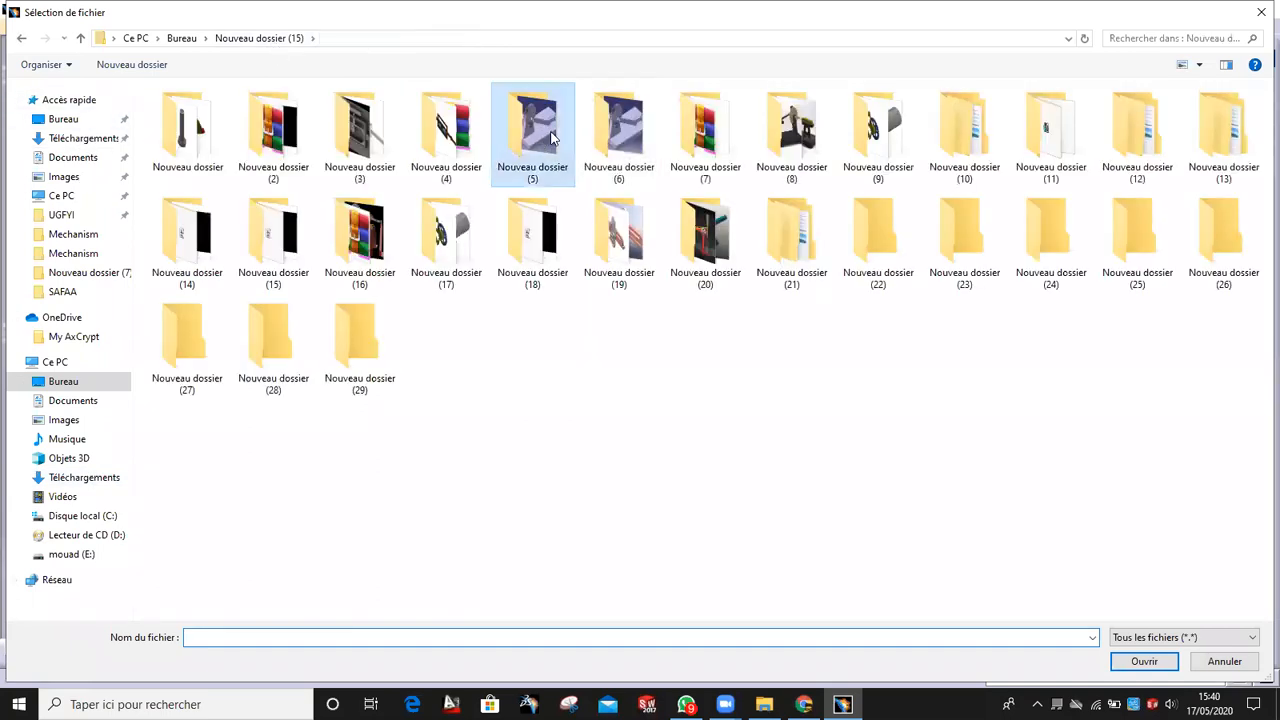
{"action": "left_click", "coordinate": [305, 111]}
{"action": "double_click", "coordinate": [304, 111]}
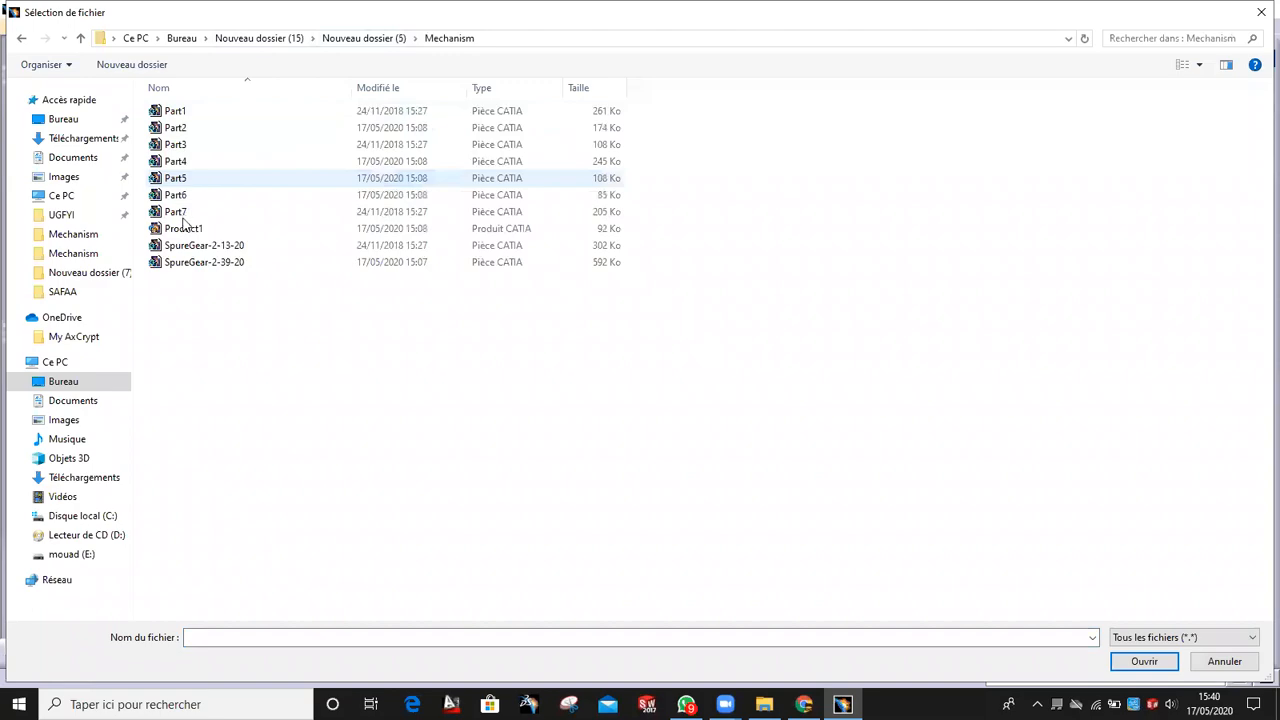
{"action": "double_click", "coordinate": [182, 223]}
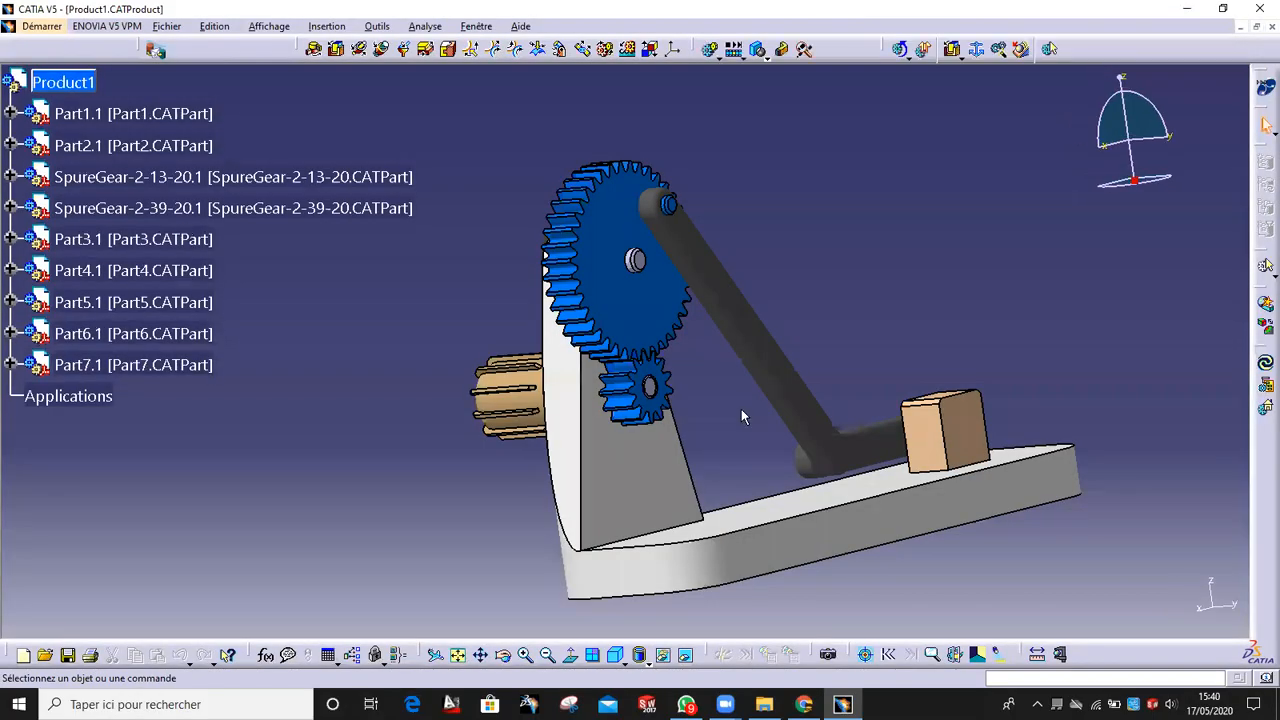
- Switch the opened assembly to the Assembly Design workbench
{"action": "middle_click_drag", "start_coordinate": [741, 417], "coordinate": [555, 405]}
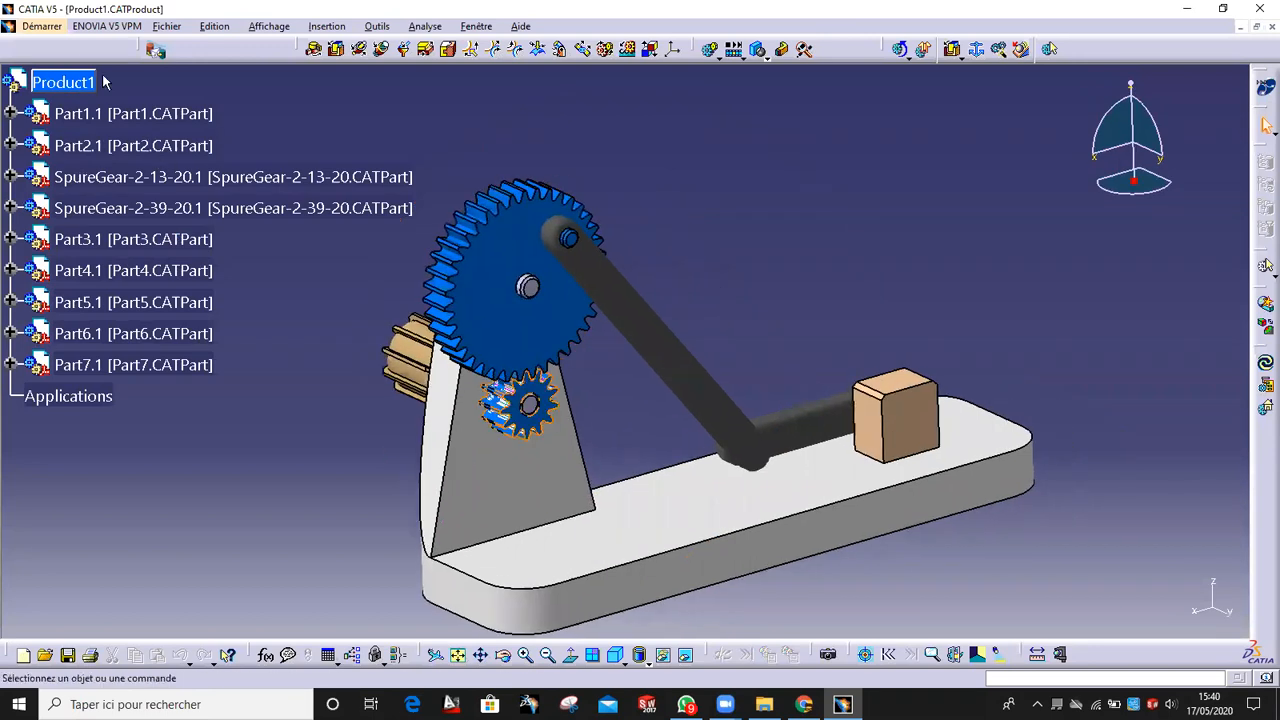
{"action": "left_click", "coordinate": [60, 26]}
{"action": "mouse_move", "coordinate": [64, 66]}
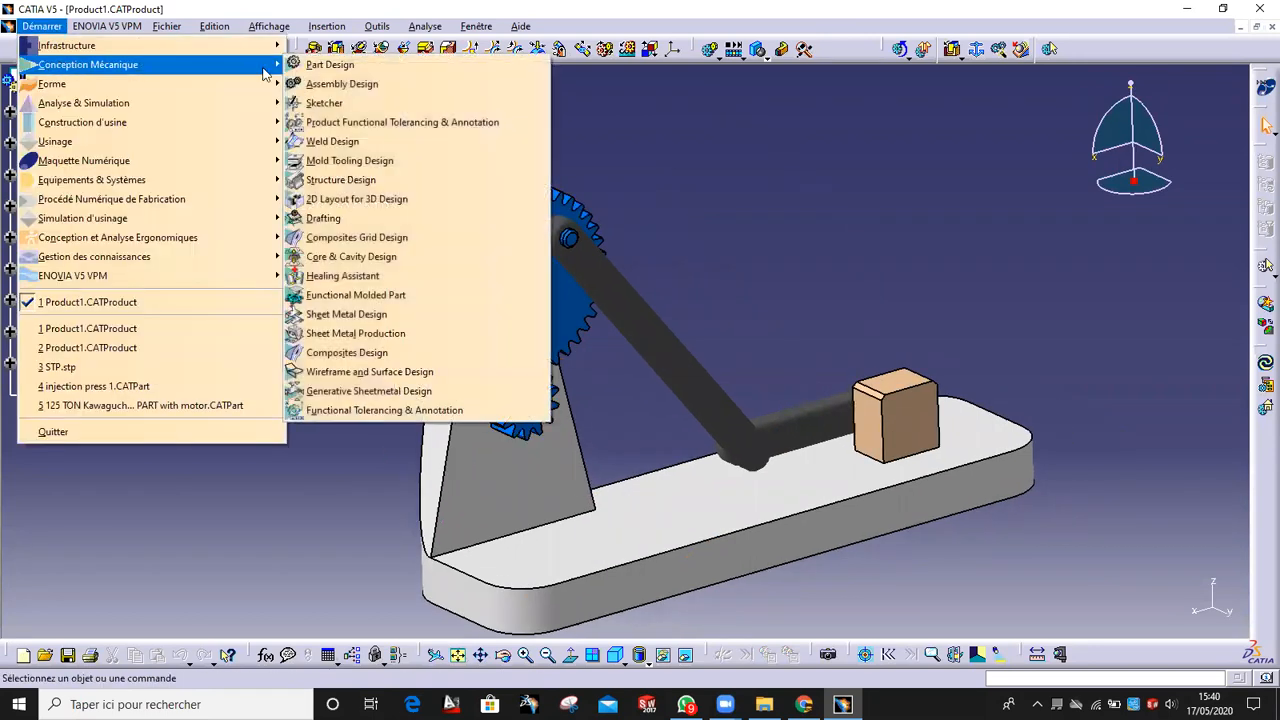
{"action": "left_click", "coordinate": [361, 90]}
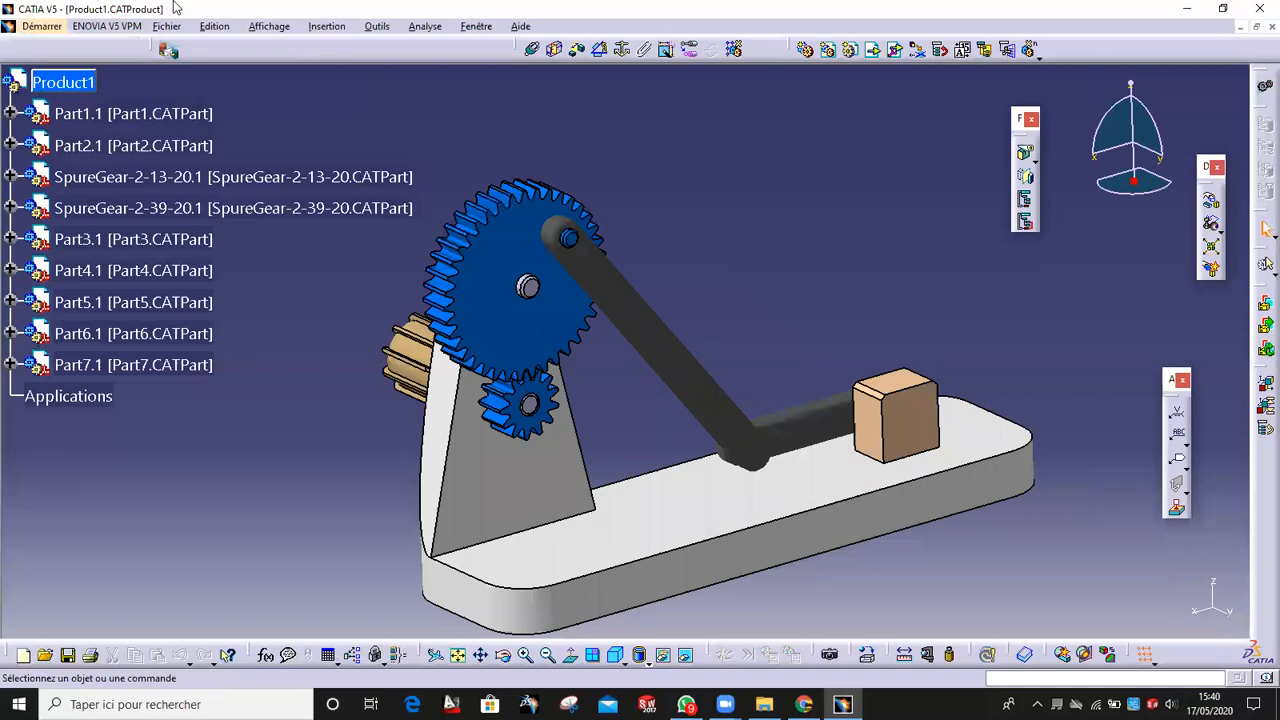
{"action": "scroll", "coordinate": [440, 138], "scroll_direction": "down", "scroll_amount": 2}
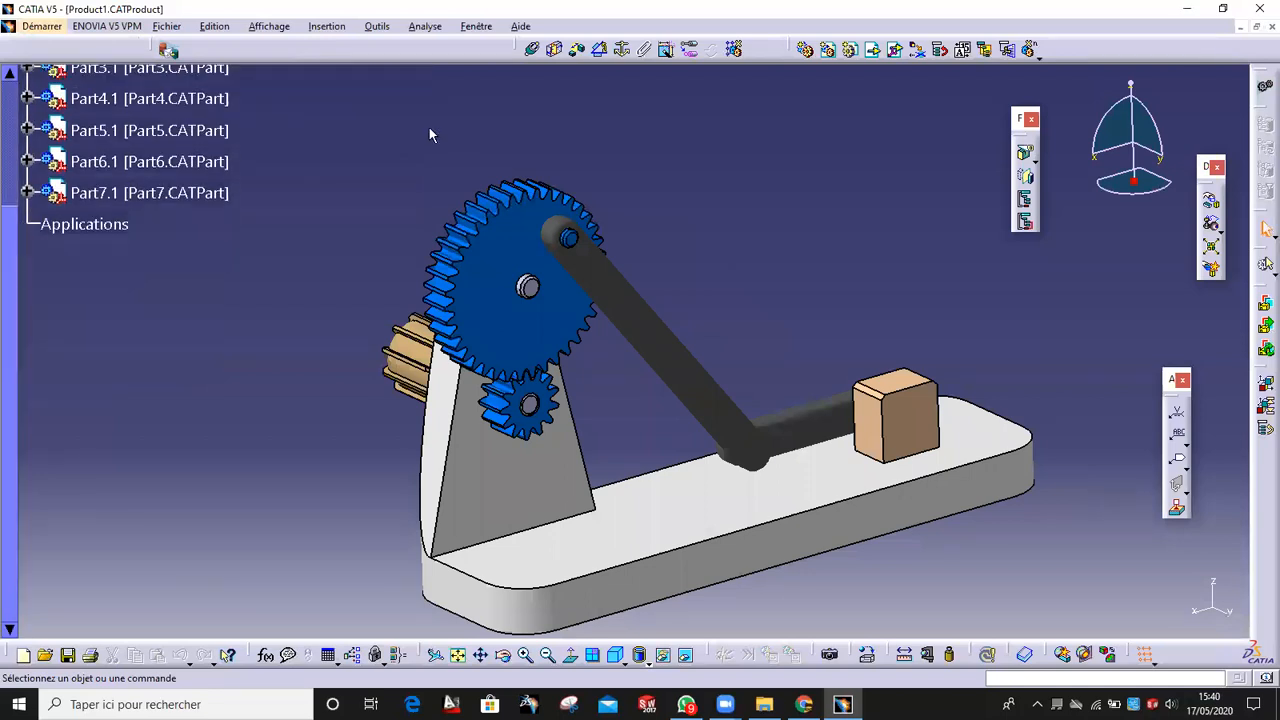
{"action": "left_click", "coordinate": [62, 28]}
{"action": "mouse_move", "coordinate": [66, 68]}
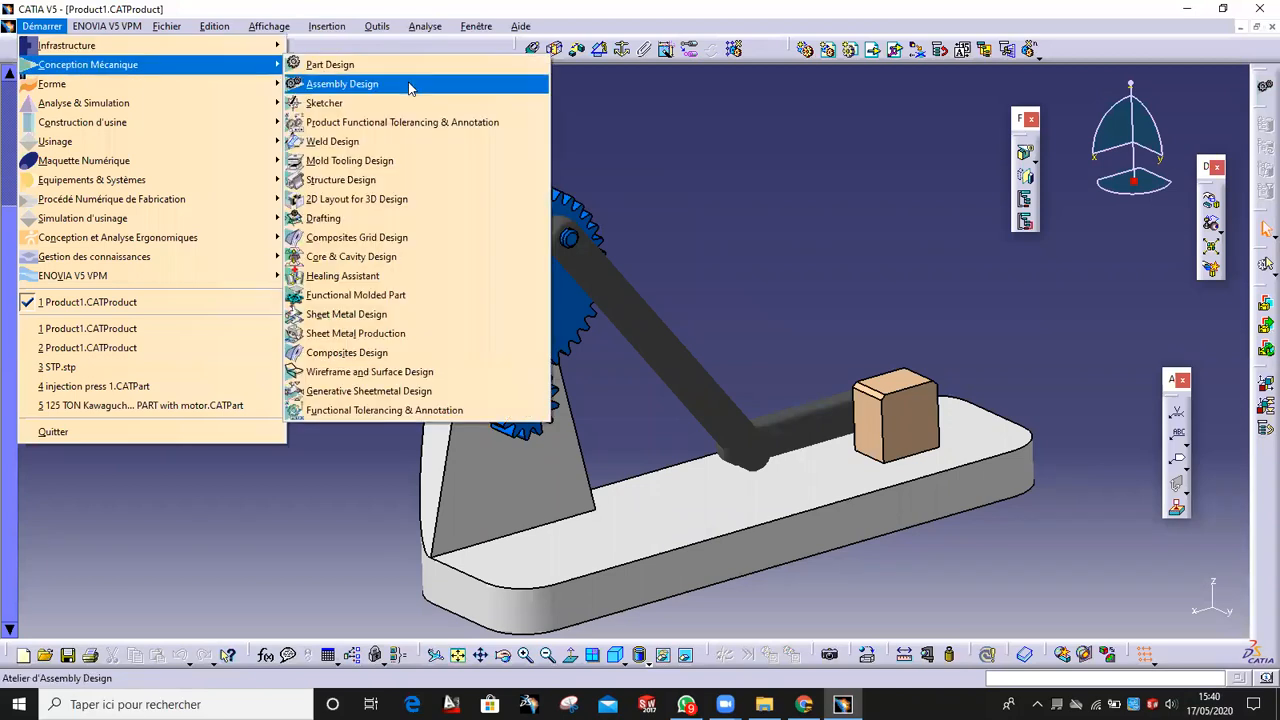
{"action": "left_click", "coordinate": [412, 84]}
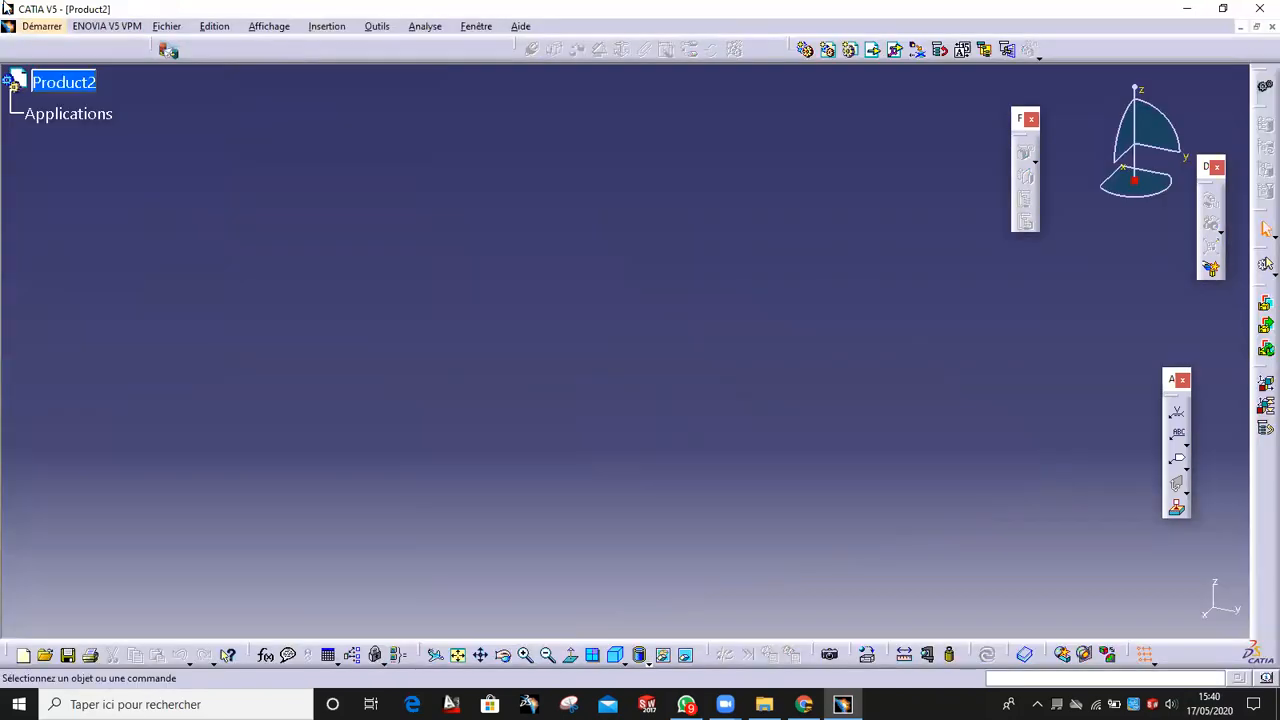
{"action": "left_click", "coordinate": [1258, 28]}
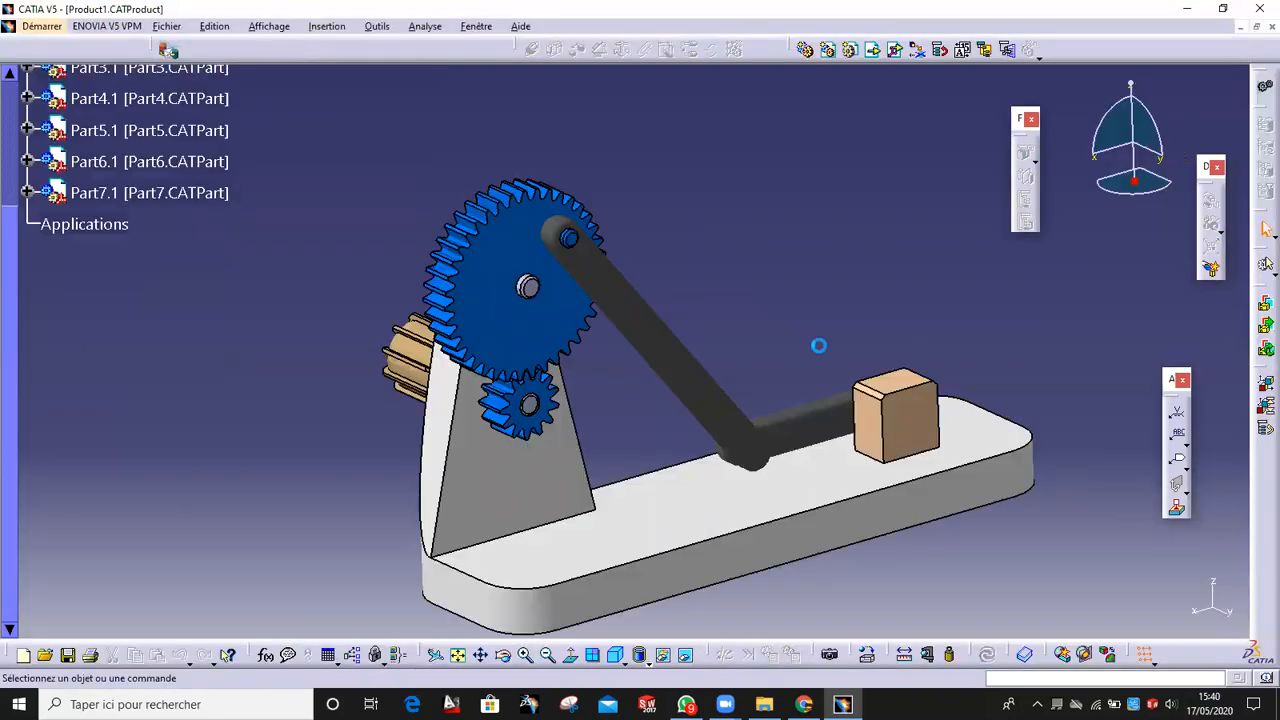
- Apply a 3D exploded view at all levels to all components of the mechanism
{"action": "scroll", "coordinate": [165, 228], "scroll_direction": "up", "scroll_amount": 4}
{"action": "middle_click_drag", "start_coordinate": [690, 140], "coordinate": [760, 235]}
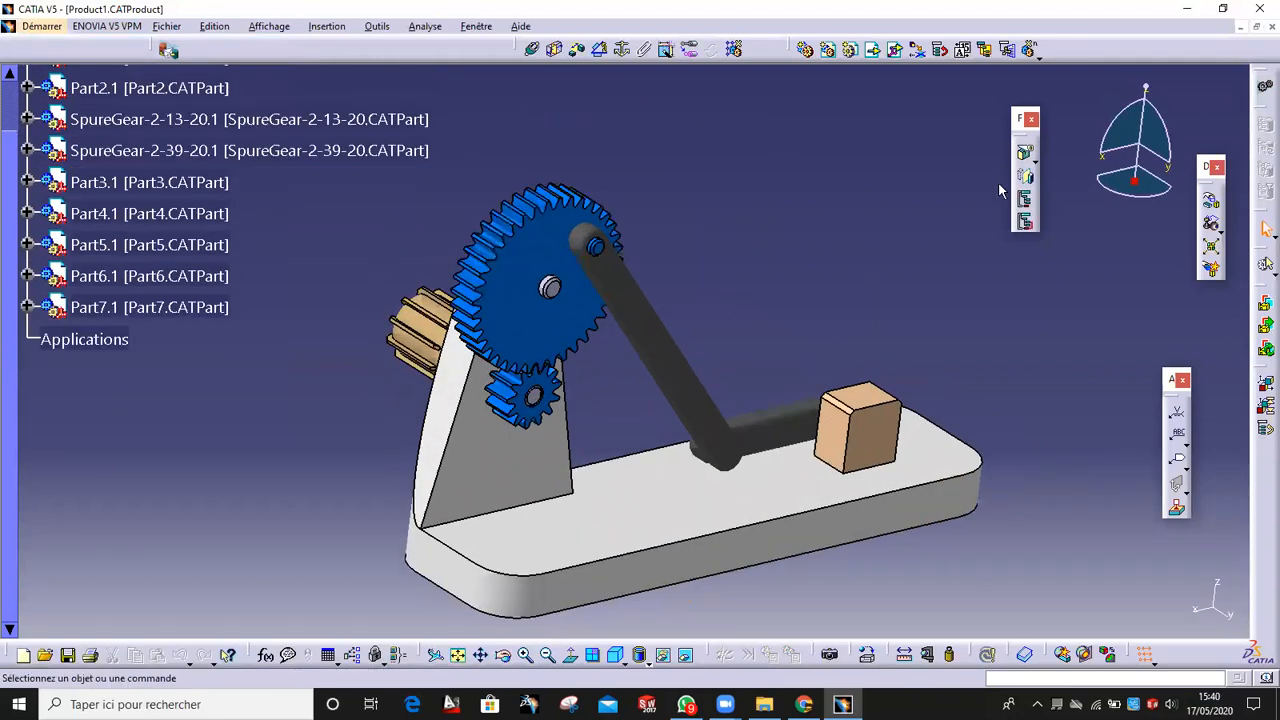
{"action": "scroll", "coordinate": [300, 248], "scroll_direction": "down", "scroll_amount": 3}
{"action": "middle_click_drag", "start_coordinate": [394, 236], "coordinate": [368, 147]}
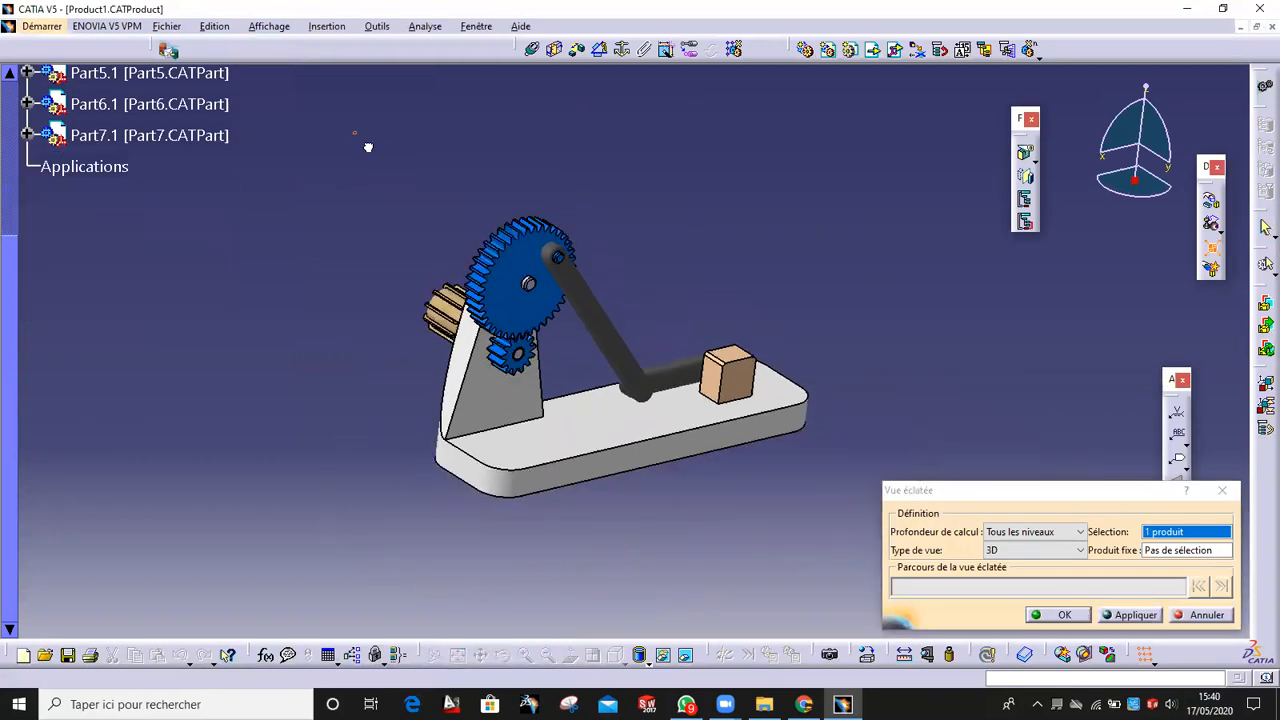
{"action": "left_click_drag", "start_coordinate": [878, 534], "coordinate": [354, 130]}
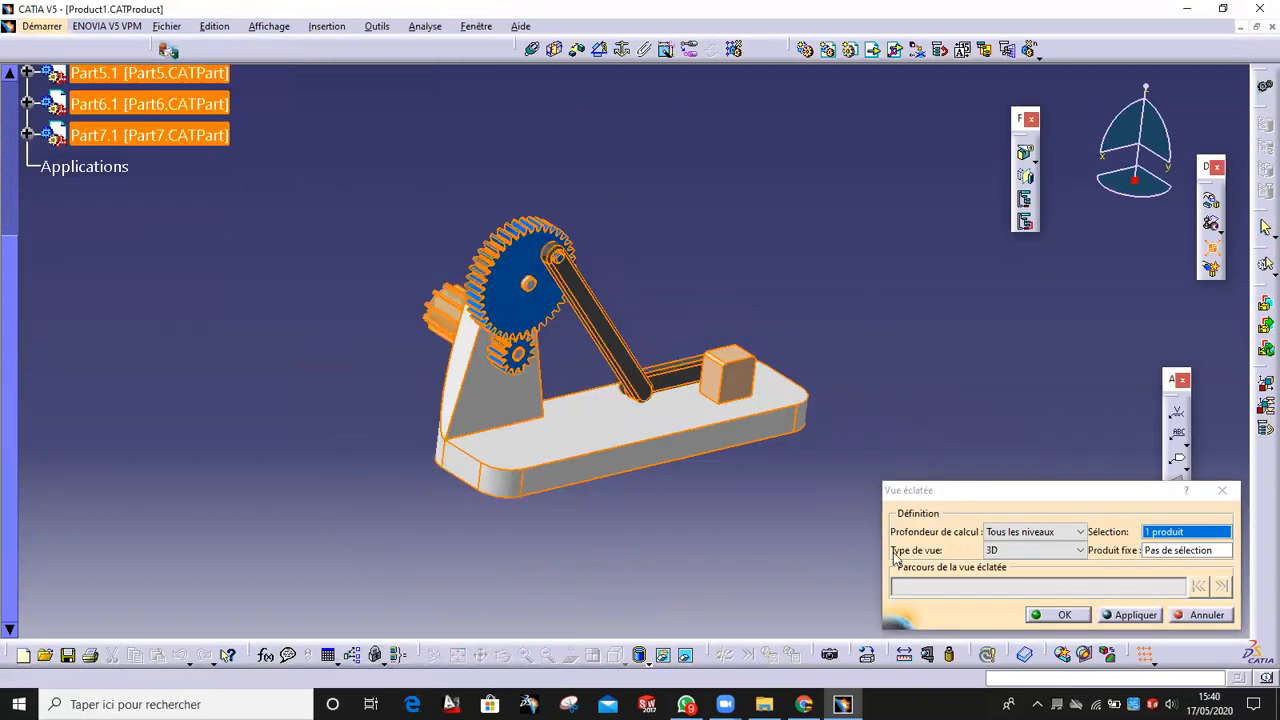
{"action": "left_click", "coordinate": [1155, 614]}
- Set the explosion travel to 0.40 and accept the repositioning of the components
{"action": "middle_click_drag", "start_coordinate": [457, 503], "coordinate": [945, 550]}
{"action": "left_click_drag", "start_coordinate": [1181, 590], "coordinate": [1010, 592]}
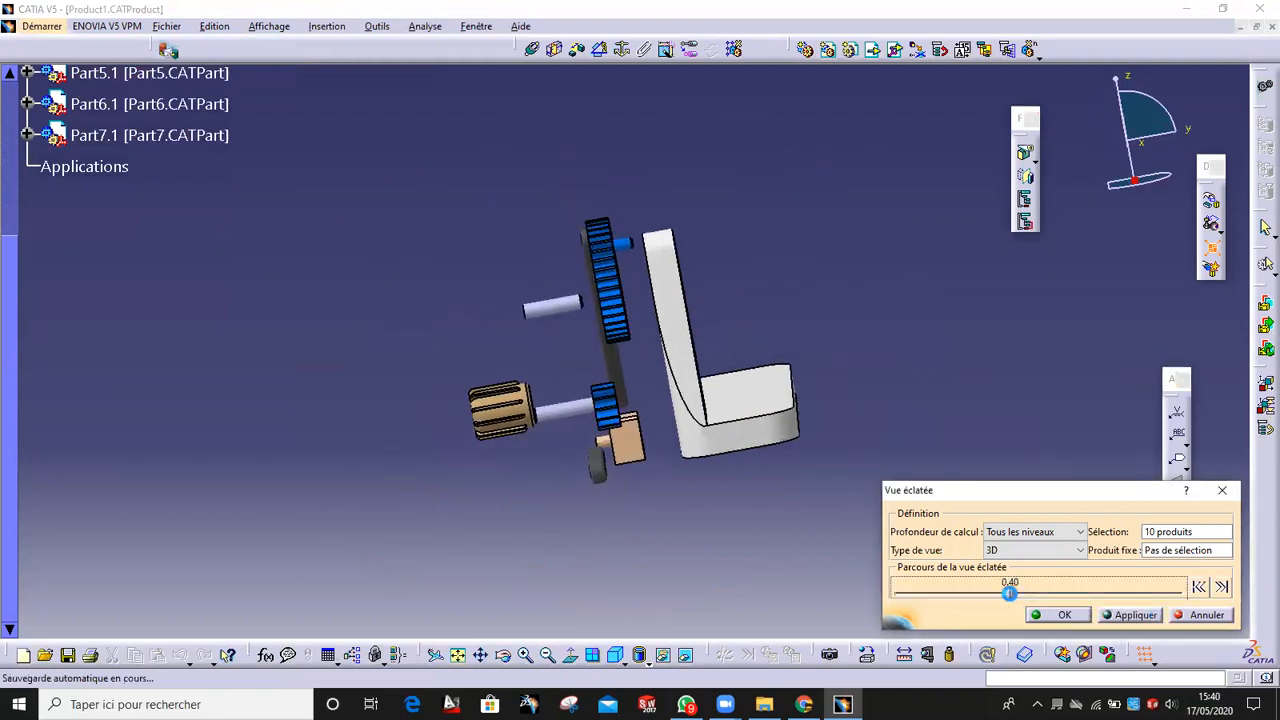
{"action": "left_click", "coordinate": [1066, 615]}
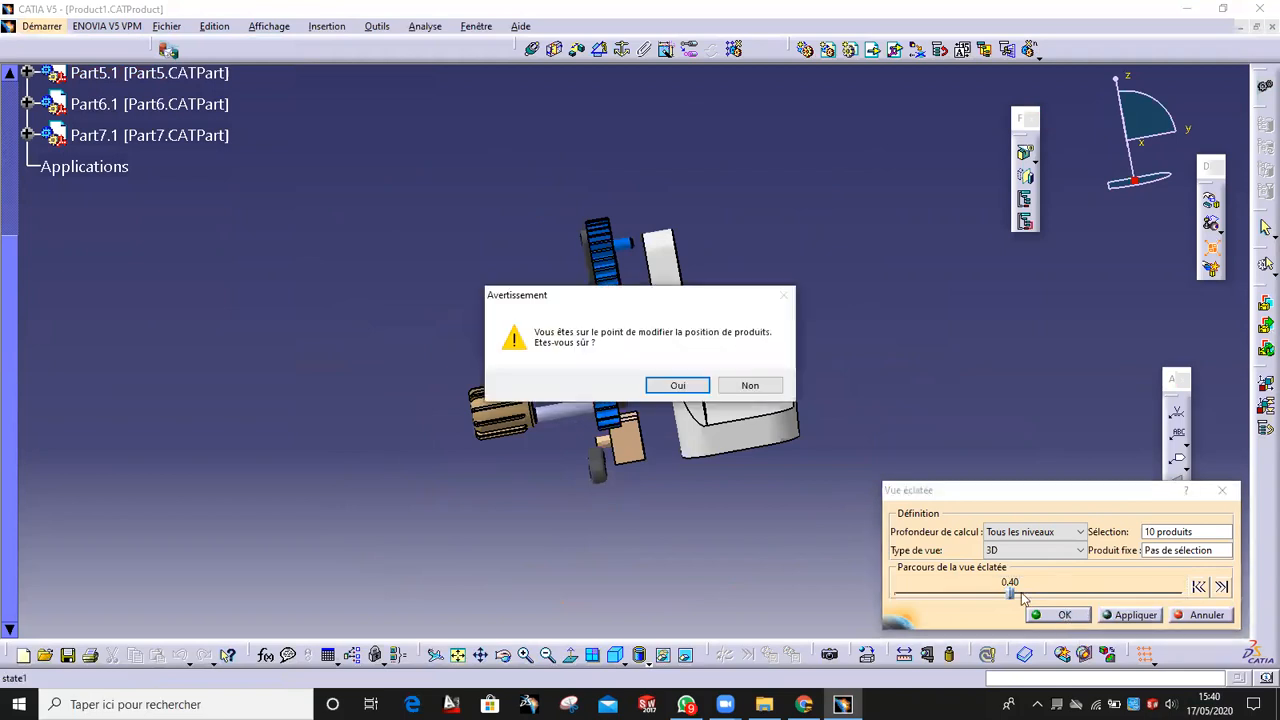
{"action": "left_click", "coordinate": [684, 389]}
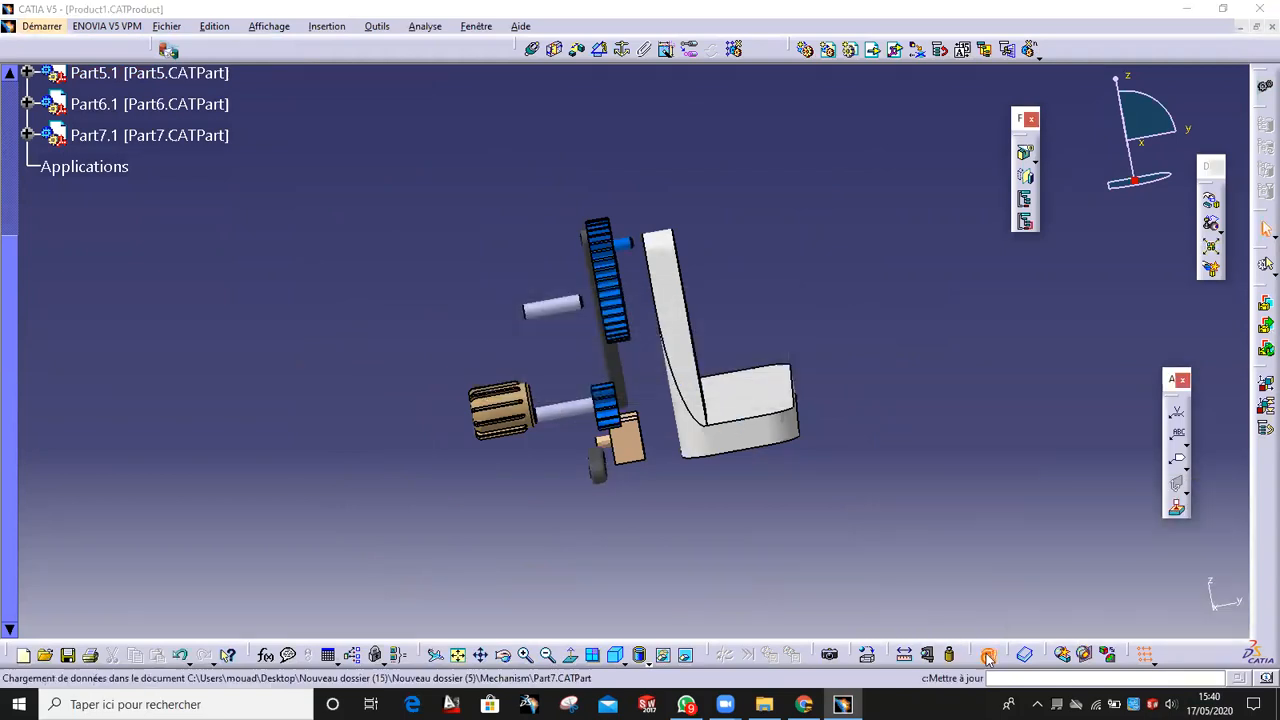
- Update the assembly and add a Fix constraint to the white base part
{"action": "left_click", "coordinate": [987, 655]}
{"action": "left_click", "coordinate": [676, 387]}
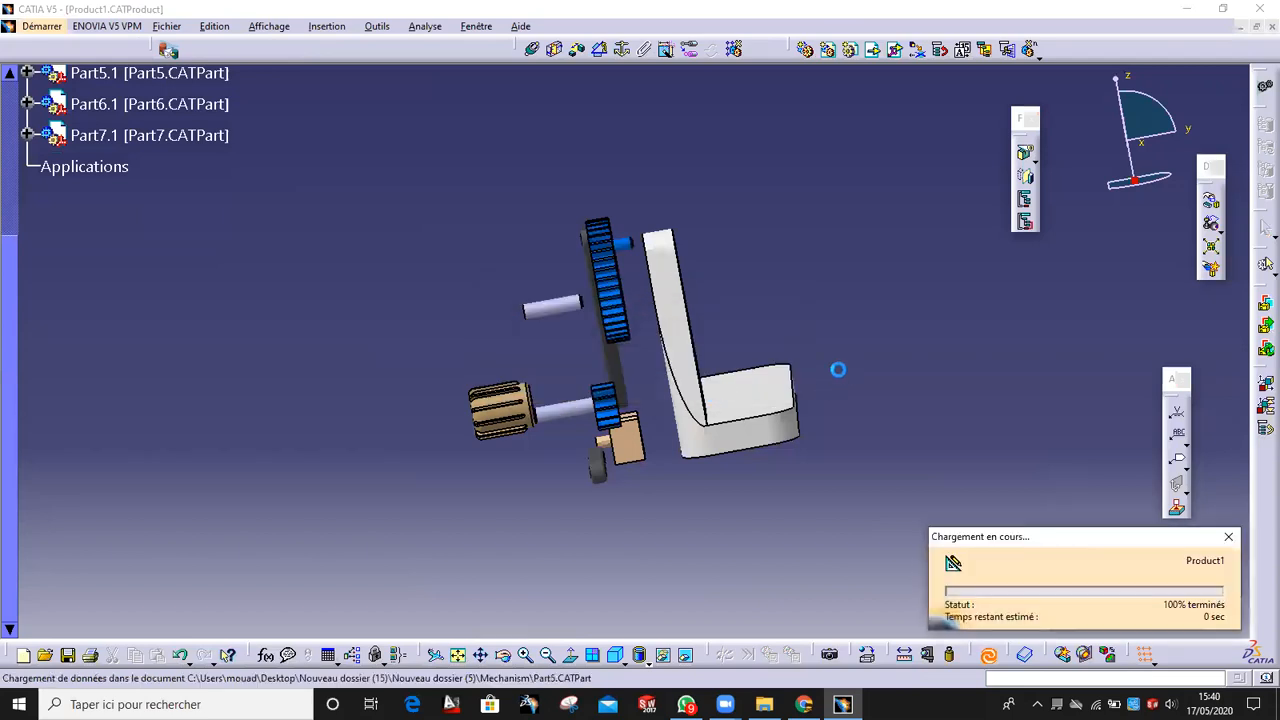
{"action": "middle_click_drag", "start_coordinate": [765, 387], "coordinate": [907, 212]}
{"action": "left_click", "coordinate": [621, 49]}
{"action": "left_click", "coordinate": [957, 377]}
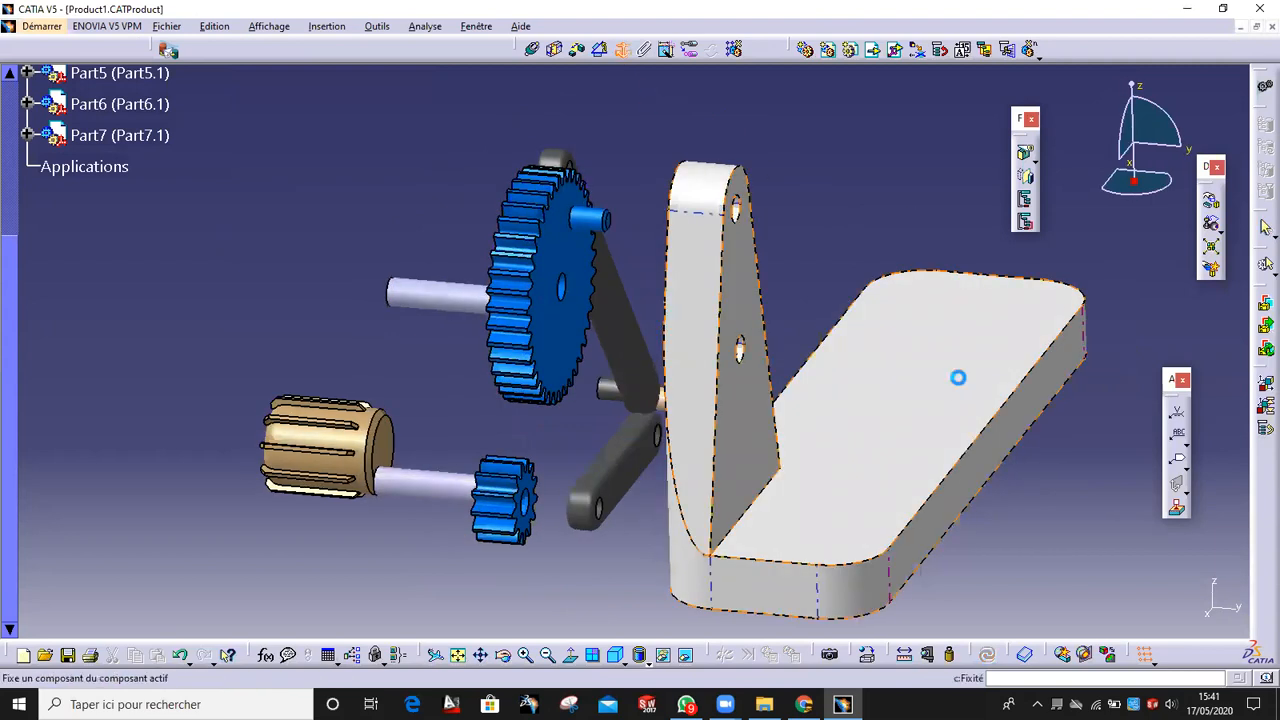
- Add a coincidence constraint between the large gear's bore axis and the axis of the upper hole in the base's upright
{"action": "left_click", "coordinate": [532, 49]}
{"action": "middle_click_drag", "start_coordinate": [560, 290], "coordinate": [514, 176]}
{"action": "middle_click_drag", "start_coordinate": [554, 223], "coordinate": [497, 281]}
{"action": "scroll", "coordinate": [497, 281], "scroll_direction": "up", "scroll_amount": 1}
{"action": "left_click", "coordinate": [468, 279]}
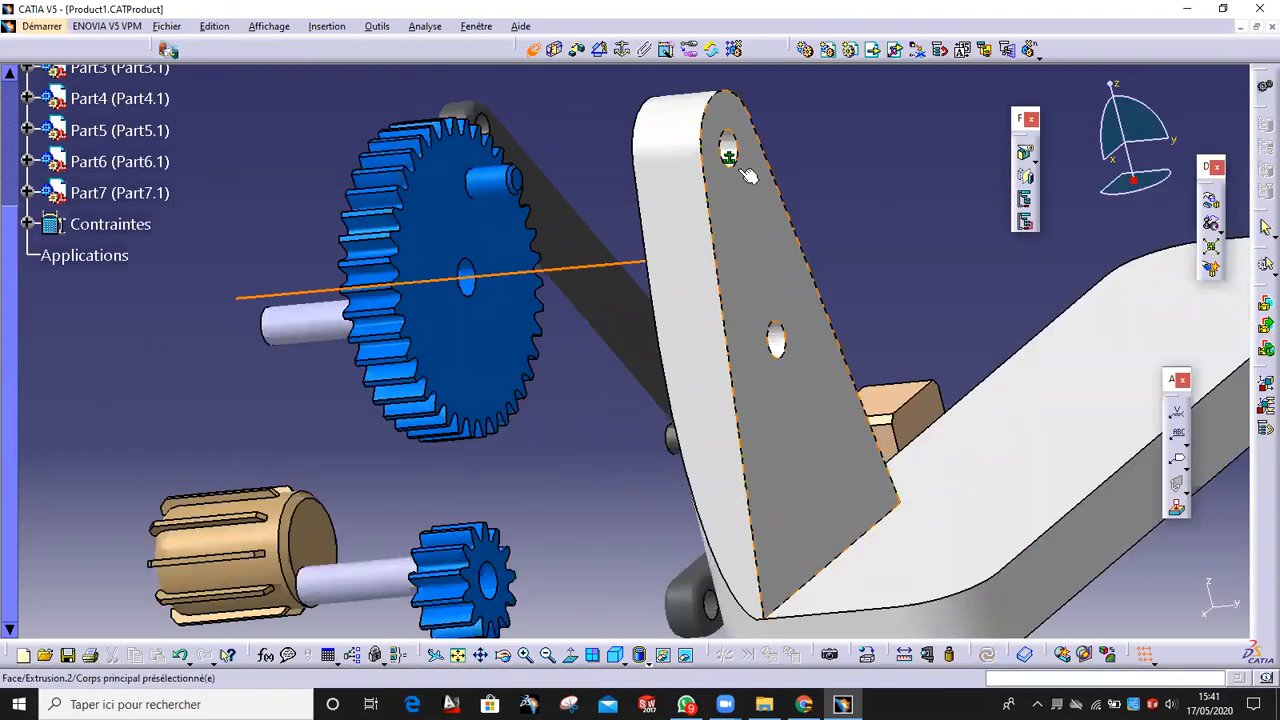
{"action": "left_click", "coordinate": [729, 150]}
- Make the large gear's back face coincident with the upright's front face using the Opposée orientation, and update the assembly
{"action": "left_click", "coordinate": [735, 231]}
{"action": "middle_click_drag", "start_coordinate": [517, 257], "coordinate": [744, 267]}
{"action": "left_click", "coordinate": [777, 200]}
{"action": "middle_click_drag", "start_coordinate": [892, 315], "coordinate": [640, 332]}
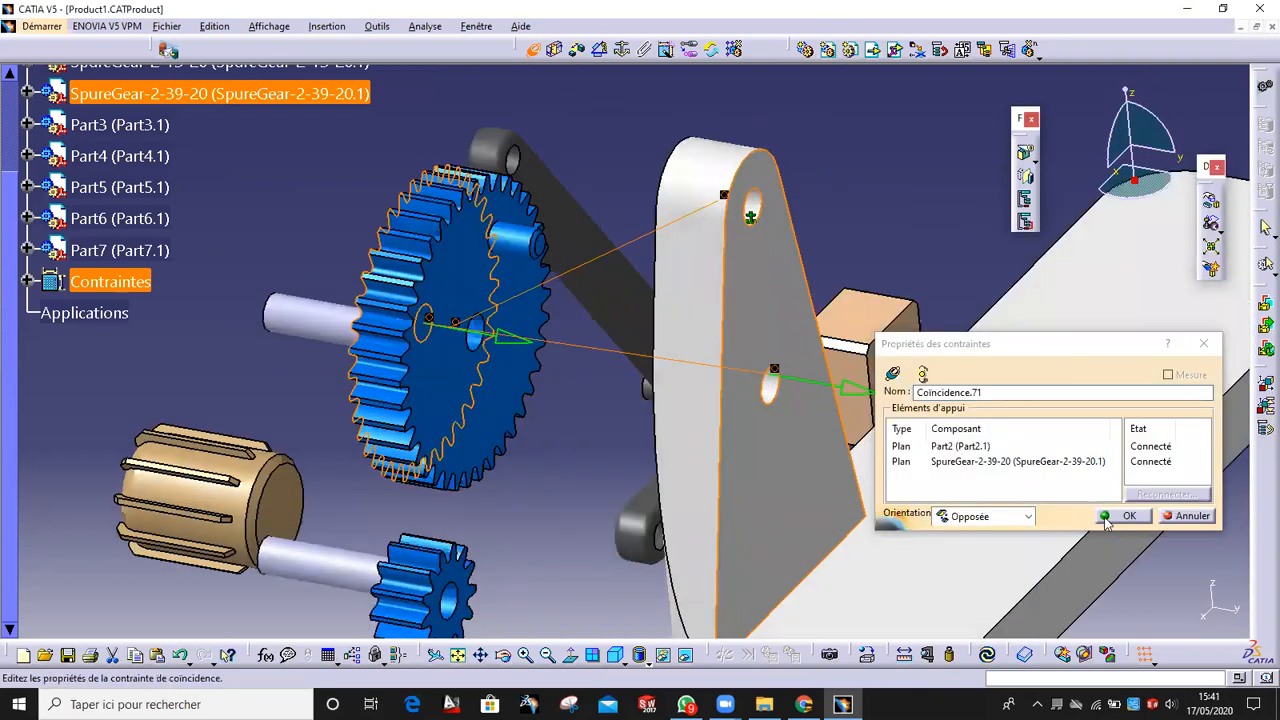
{"action": "left_click", "coordinate": [1129, 519]}
{"action": "left_click", "coordinate": [987, 655]}
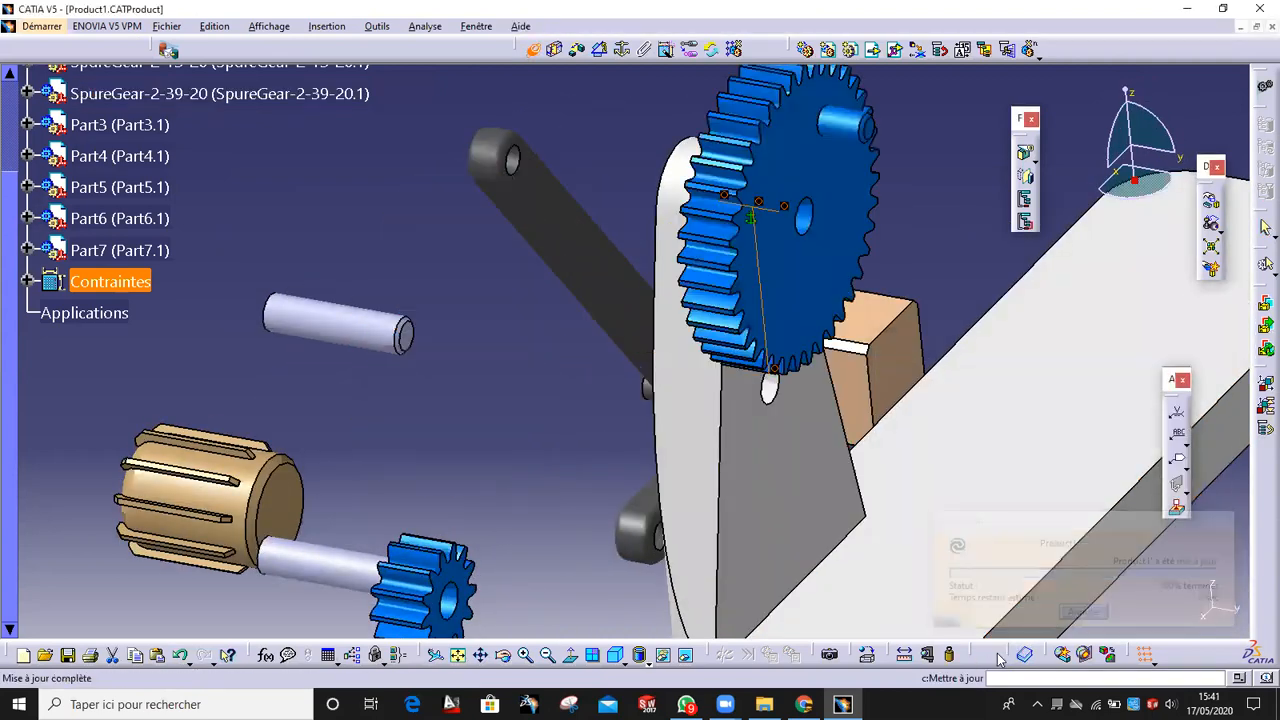
- Add a coincidence constraint between the axis of the upright's lower hole and the small gear's bore axis
{"action": "middle_click_drag", "start_coordinate": [852, 378], "coordinate": [686, 407]}
{"action": "scroll", "coordinate": [686, 317], "scroll_direction": "up", "scroll_amount": 1}
{"action": "left_click", "coordinate": [693, 357]}
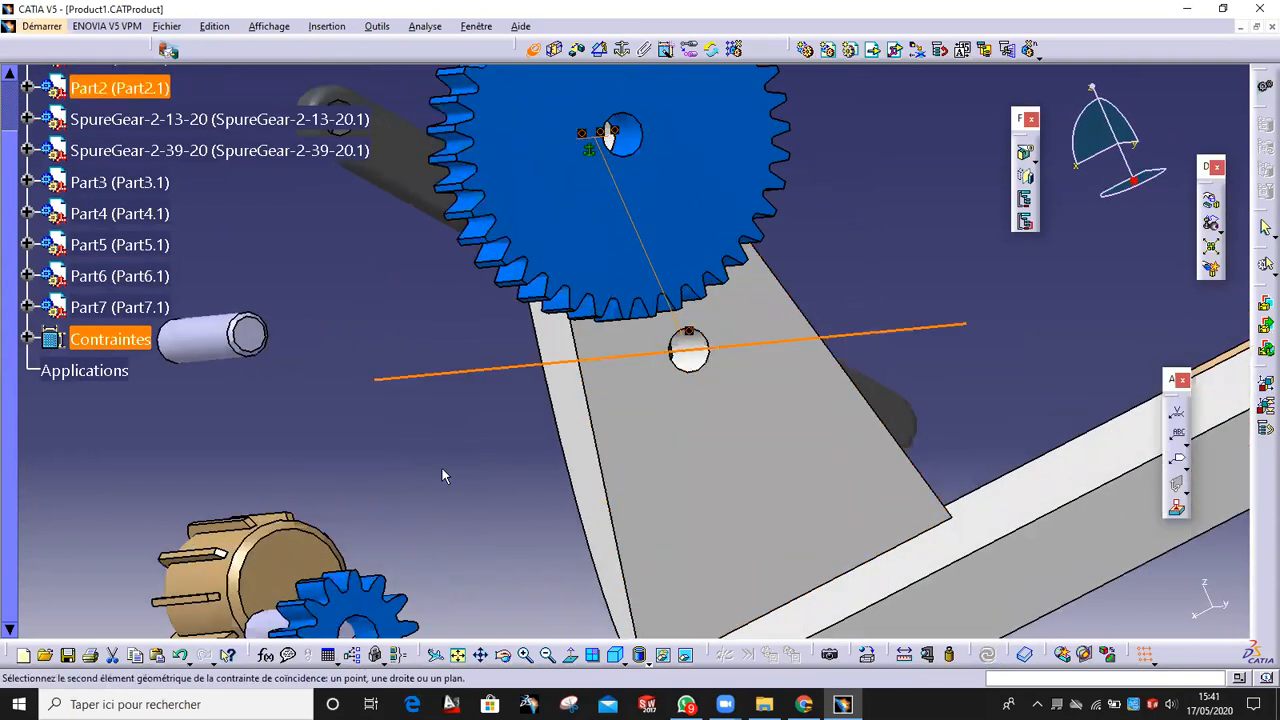
{"action": "middle_click_drag", "start_coordinate": [442, 469], "coordinate": [556, 220]}
{"action": "left_click", "coordinate": [479, 387]}
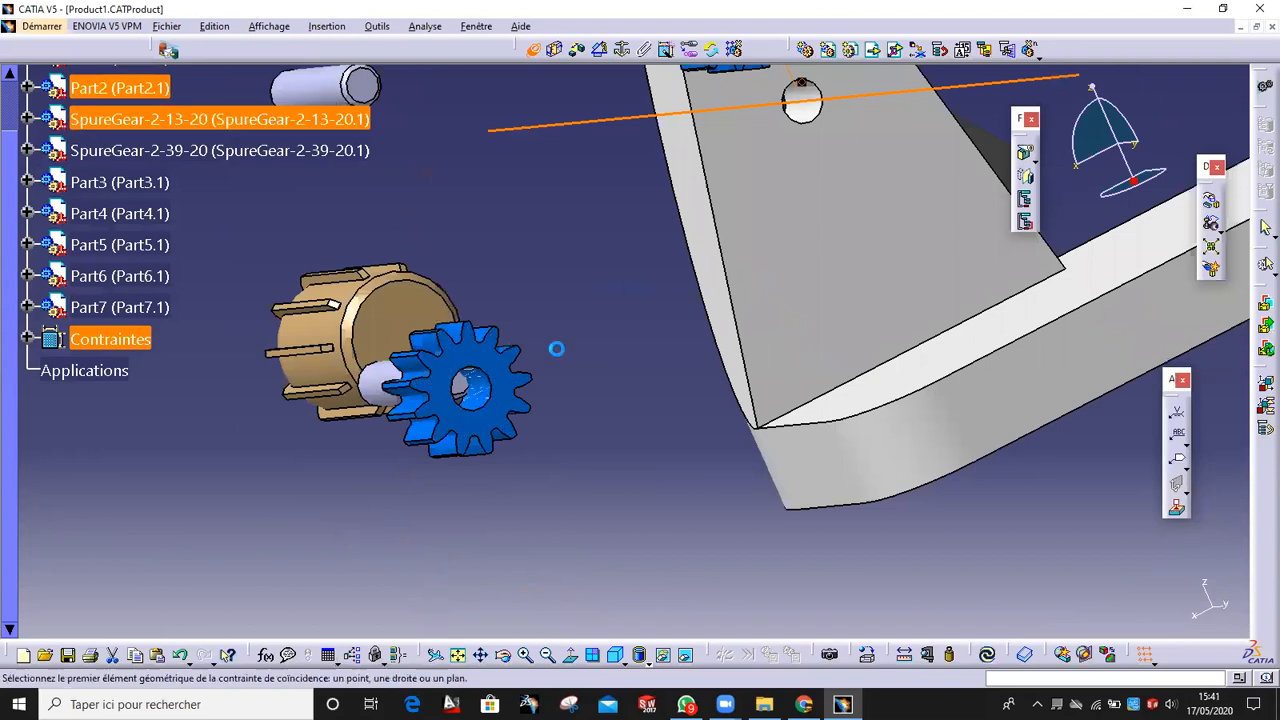
- Make the small gear's back face coincident with the upright's front face and update the assembly
{"action": "middle_click_drag", "start_coordinate": [530, 344], "coordinate": [705, 368]}
{"action": "left_click", "coordinate": [693, 340]}
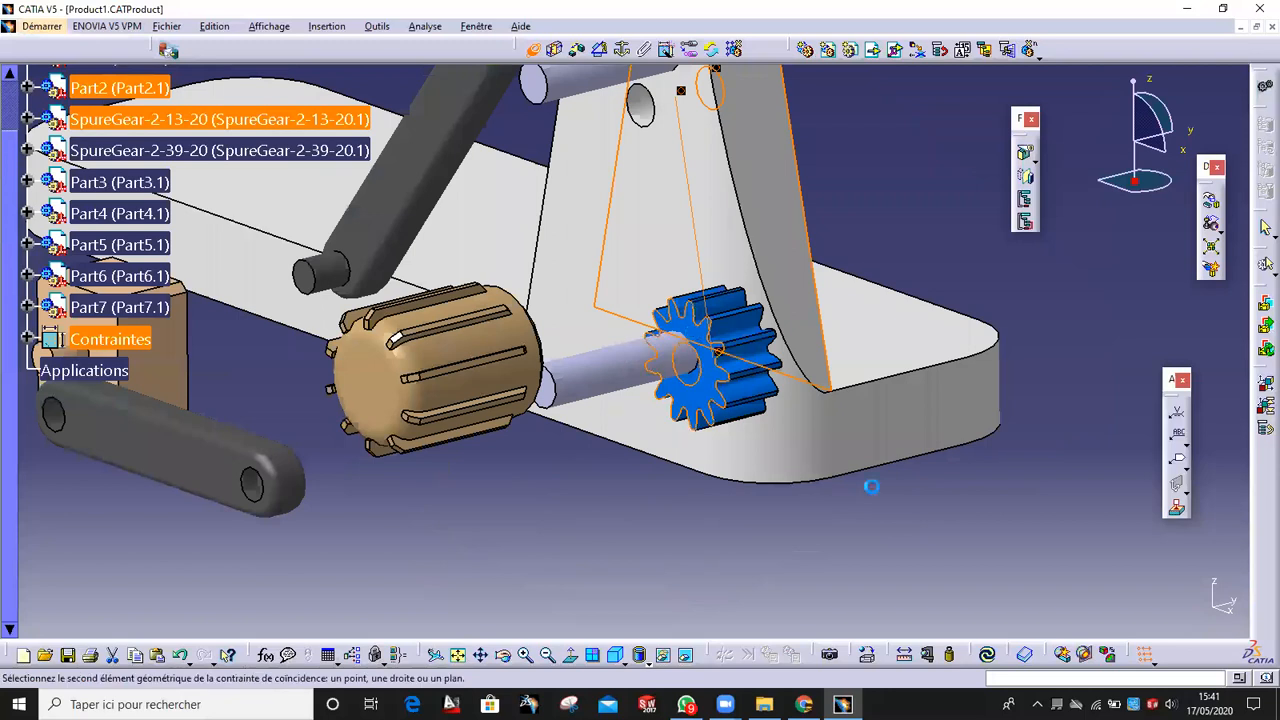
{"action": "left_click", "coordinate": [1143, 519]}
{"action": "left_click", "coordinate": [989, 654]}
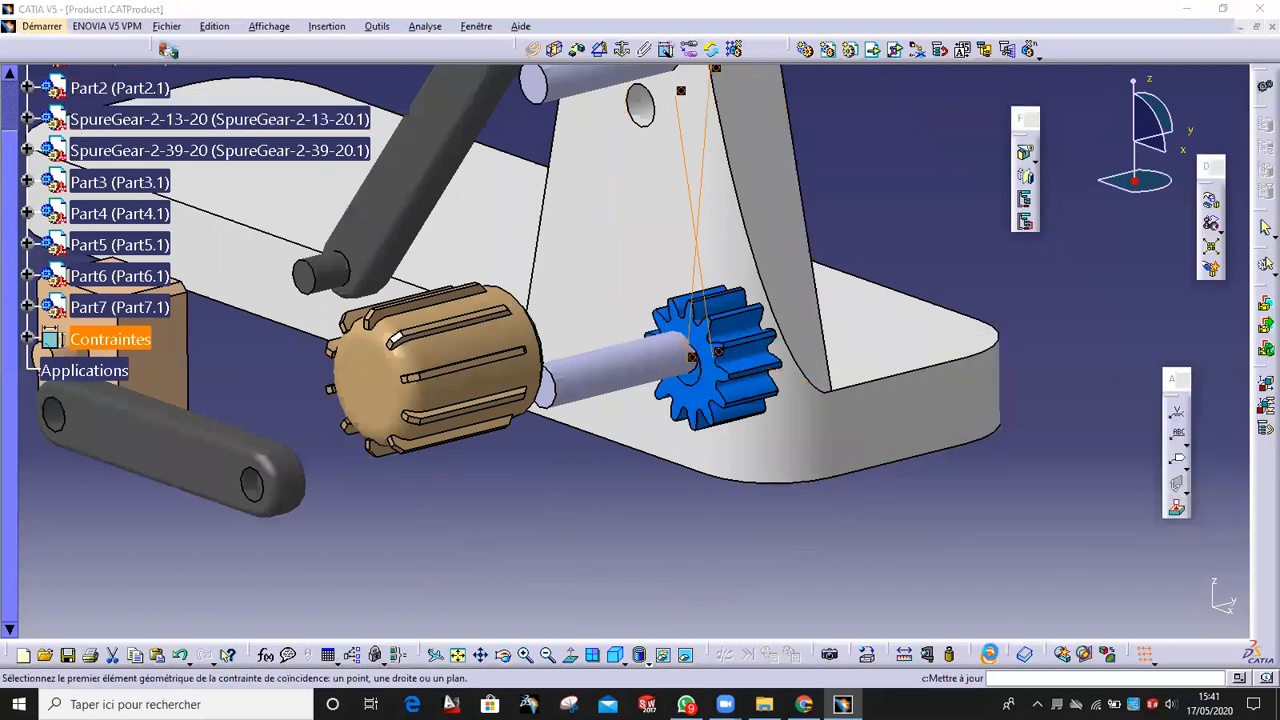
- Constrain the Part3 shaft coaxial with the small gear and its end face coincident with the gear's front face, orientation Identique
{"action": "middle_click_drag", "start_coordinate": [756, 438], "coordinate": [537, 460]}
{"action": "middle_click_drag", "start_coordinate": [537, 366], "coordinate": [855, 143]}
{"action": "left_click", "coordinate": [888, 137]}
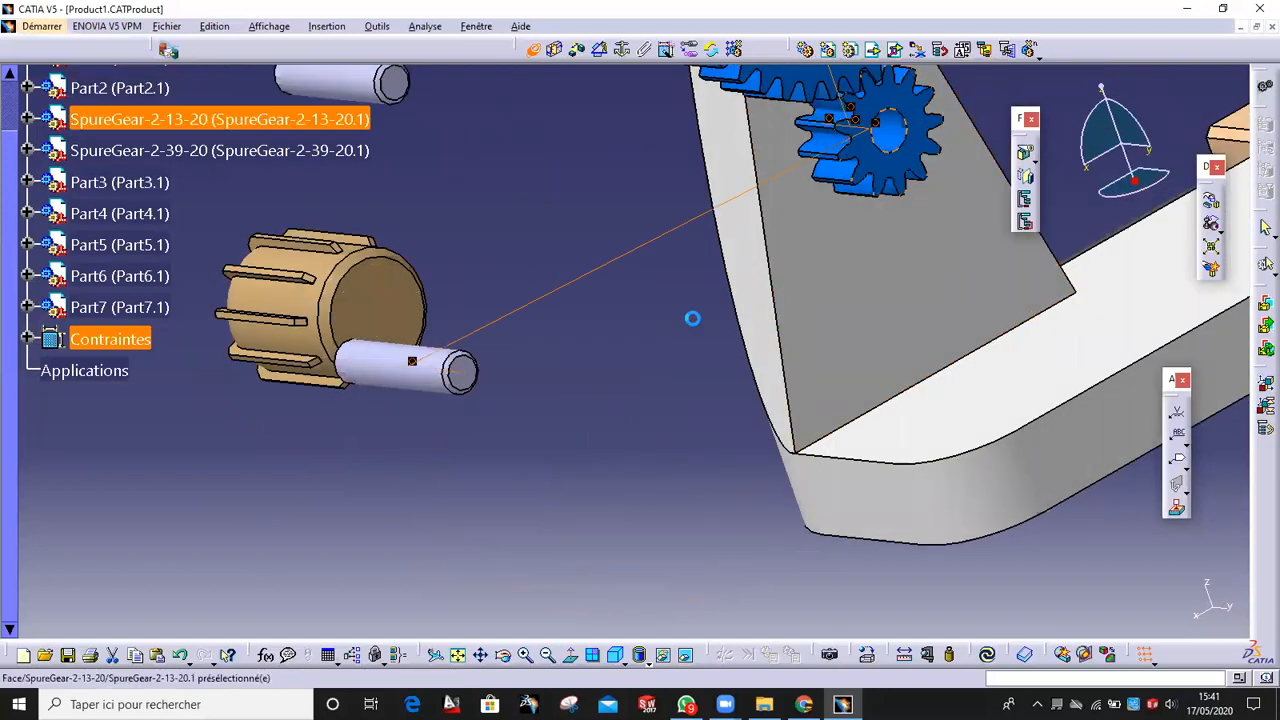
{"action": "left_click", "coordinate": [478, 372]}
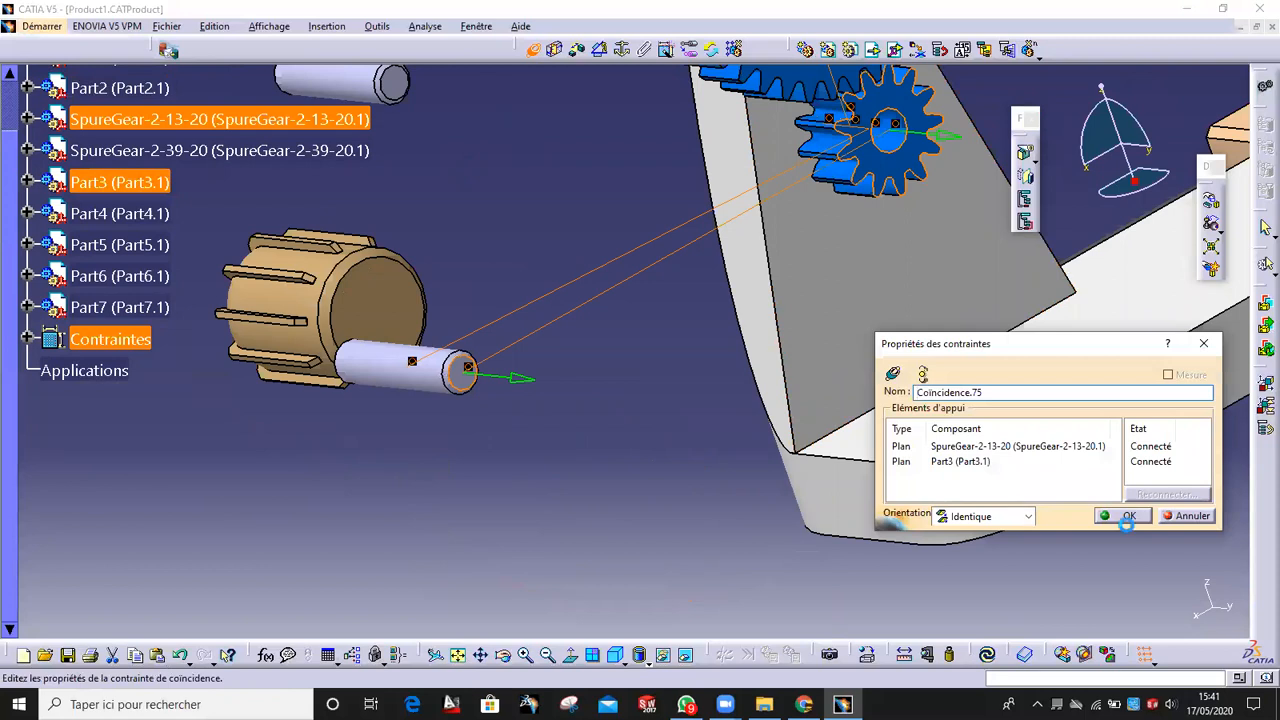
{"action": "left_click", "coordinate": [1127, 516]}
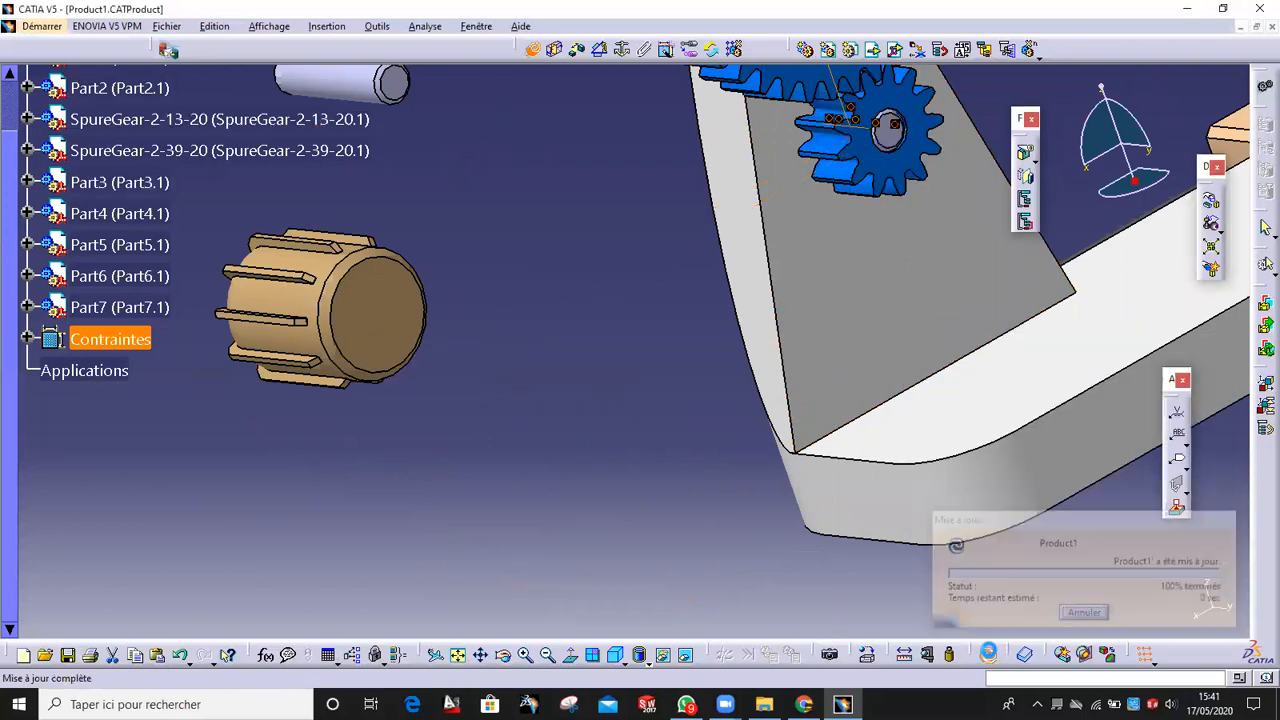
- Align the Part7 shaft's axis with the upright's upper hole, constrain its end face by coincidence, and update the assembly
{"action": "middle_click_drag", "start_coordinate": [701, 385], "coordinate": [814, 177]}
{"action": "middle_click_drag", "start_coordinate": [808, 328], "coordinate": [750, 156]}
{"action": "left_click", "coordinate": [568, 320]}
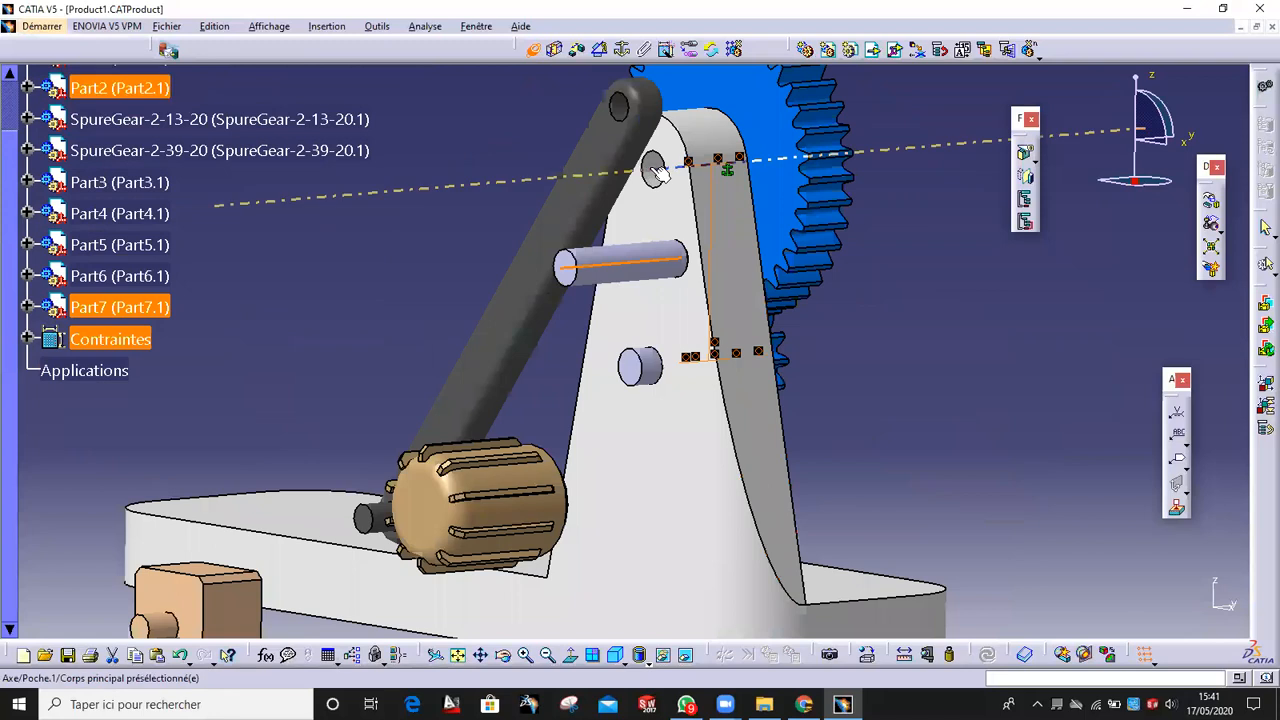
{"action": "left_click", "coordinate": [652, 168]}
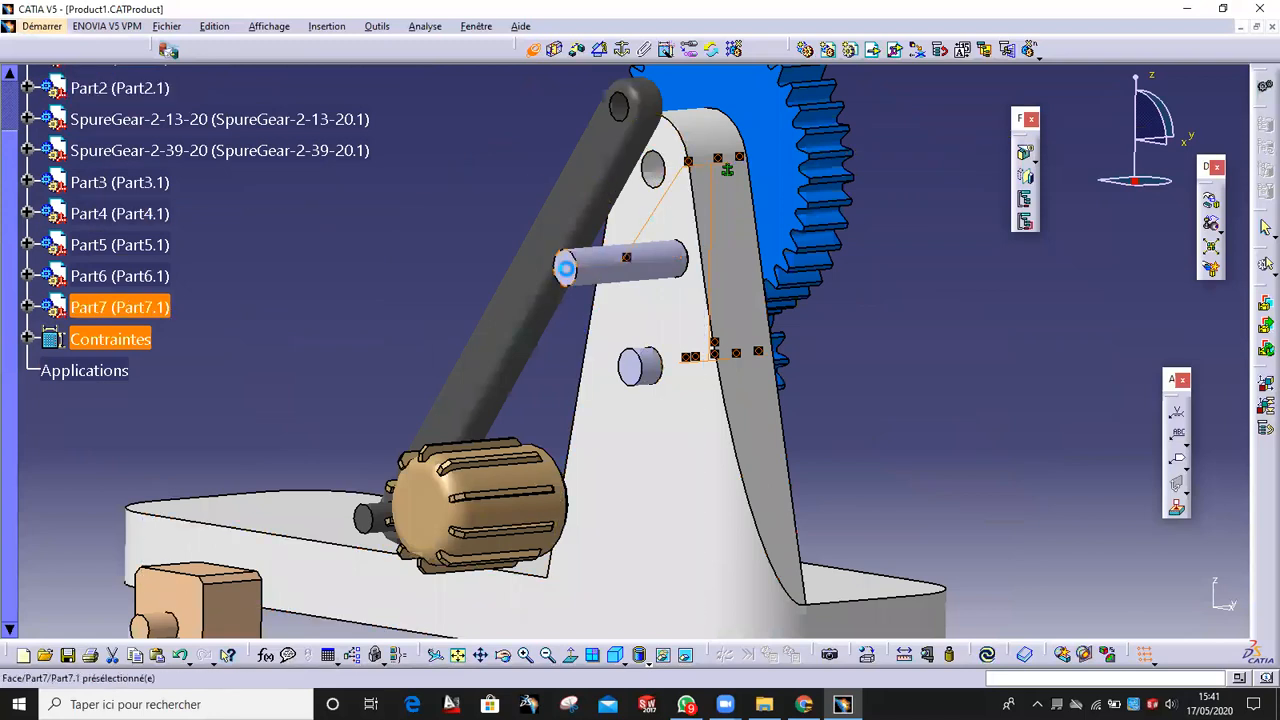
{"action": "left_click", "coordinate": [1123, 517]}
{"action": "left_click", "coordinate": [990, 654]}
- Add a coincidence constraint between the axis of the ribbed knob Part1 and the axis of the Part3 shaft
{"action": "middle_click_drag", "start_coordinate": [914, 449], "coordinate": [573, 457]}
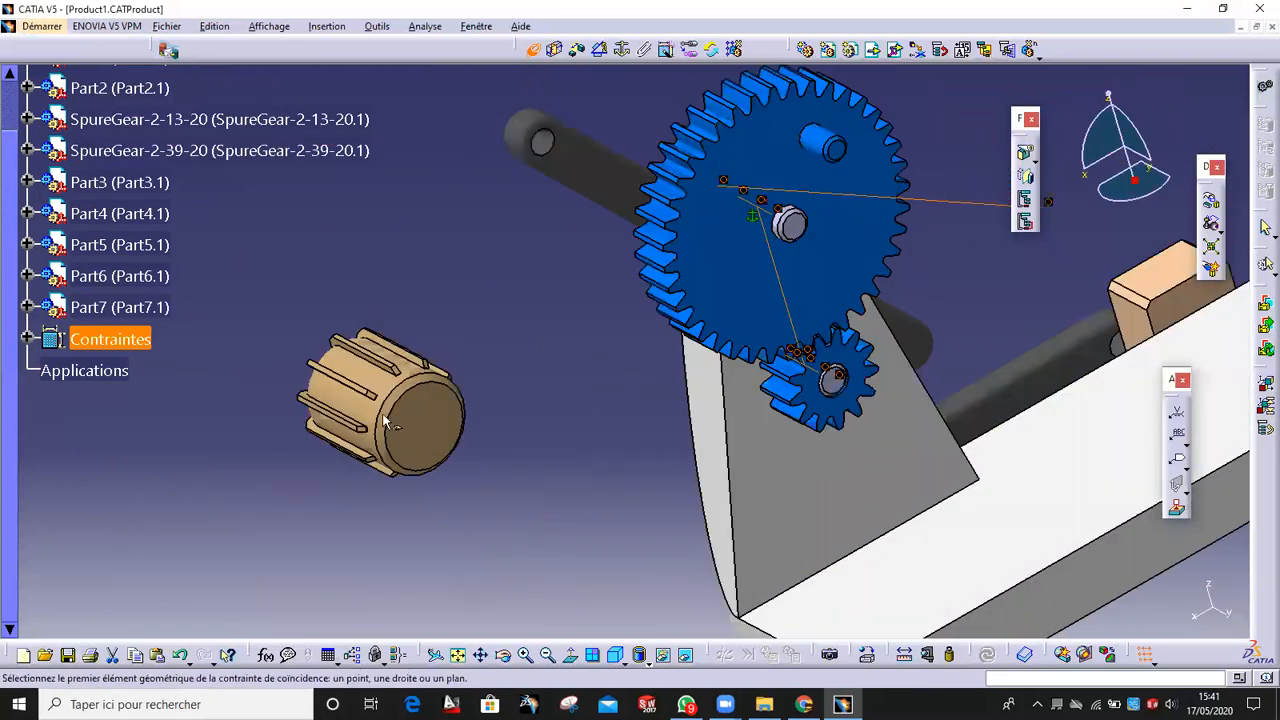
{"action": "middle_click_drag", "start_coordinate": [424, 425], "coordinate": [614, 389]}
{"action": "scroll", "coordinate": [614, 389], "scroll_direction": "up", "scroll_amount": 1}
{"action": "middle_click_drag", "start_coordinate": [463, 427], "coordinate": [561, 425]}
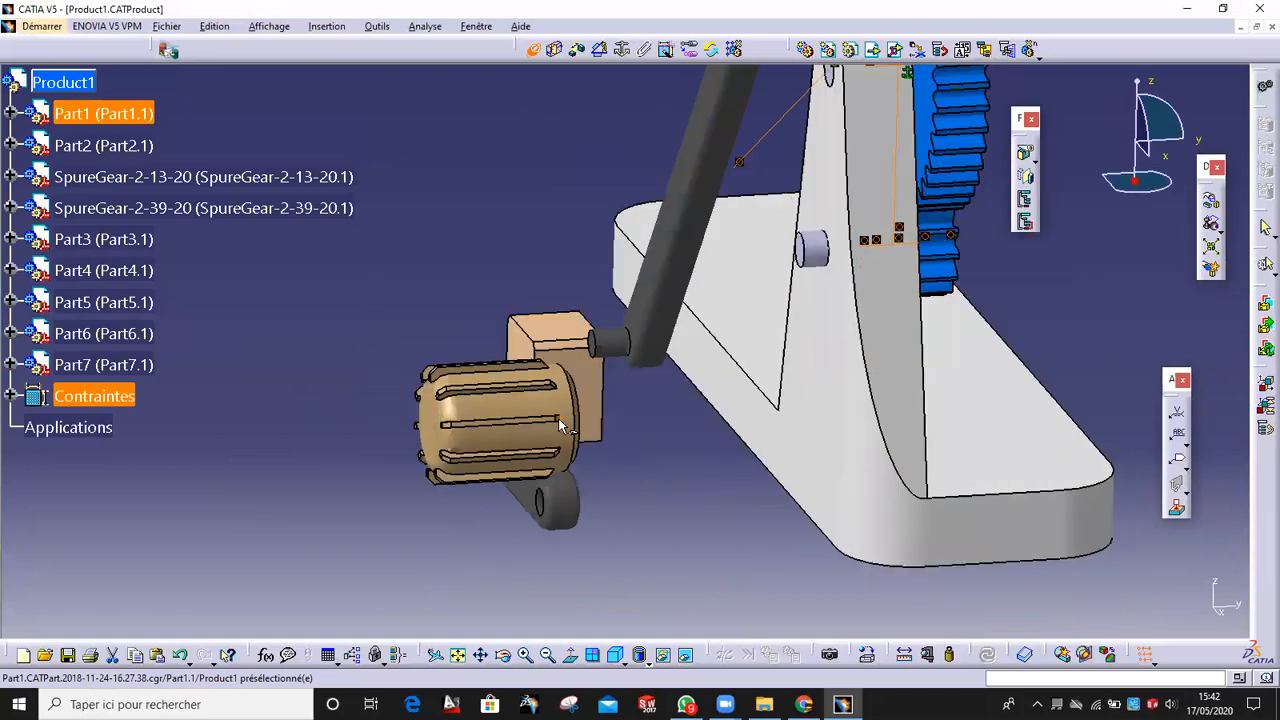
{"action": "middle_click_drag", "start_coordinate": [570, 426], "coordinate": [513, 421]}
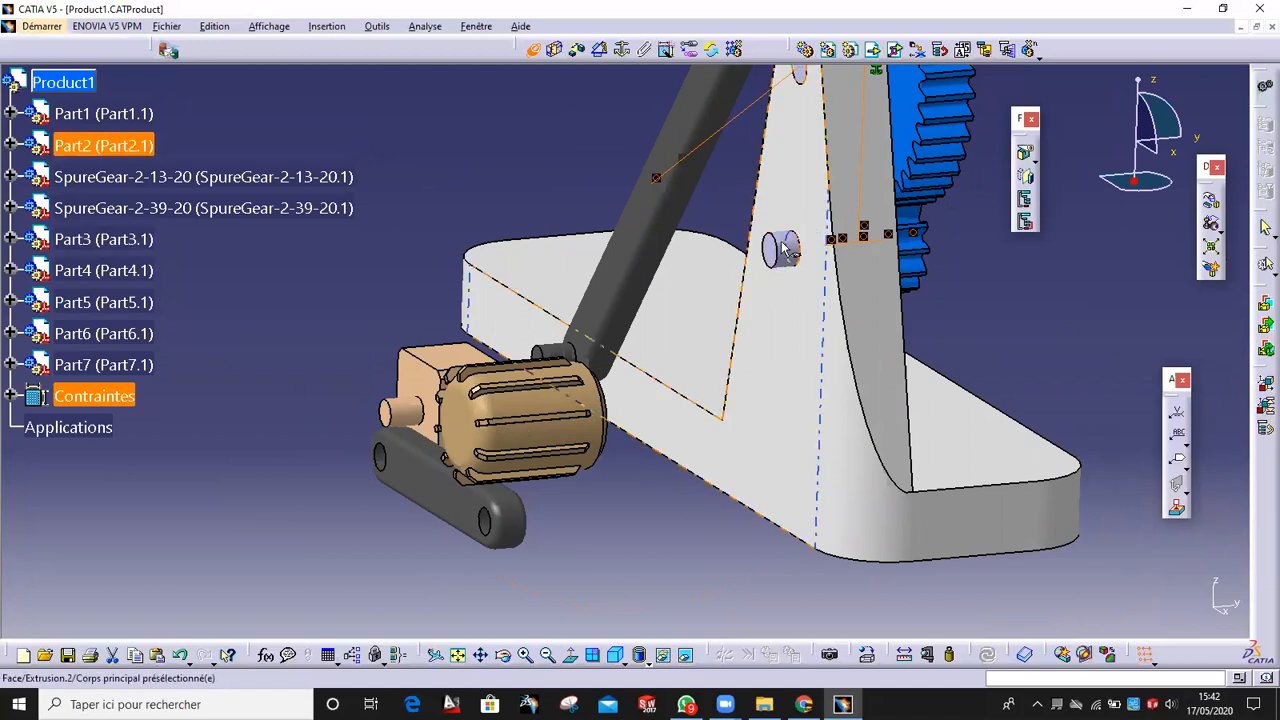
{"action": "middle_click_drag", "start_coordinate": [704, 340], "coordinate": [624, 356]}
{"action": "middle_click_drag", "start_coordinate": [627, 410], "coordinate": [630, 350]}
{"action": "middle_click_drag", "start_coordinate": [627, 488], "coordinate": [677, 420]}
{"action": "middle_click_drag", "start_coordinate": [678, 514], "coordinate": [650, 440]}
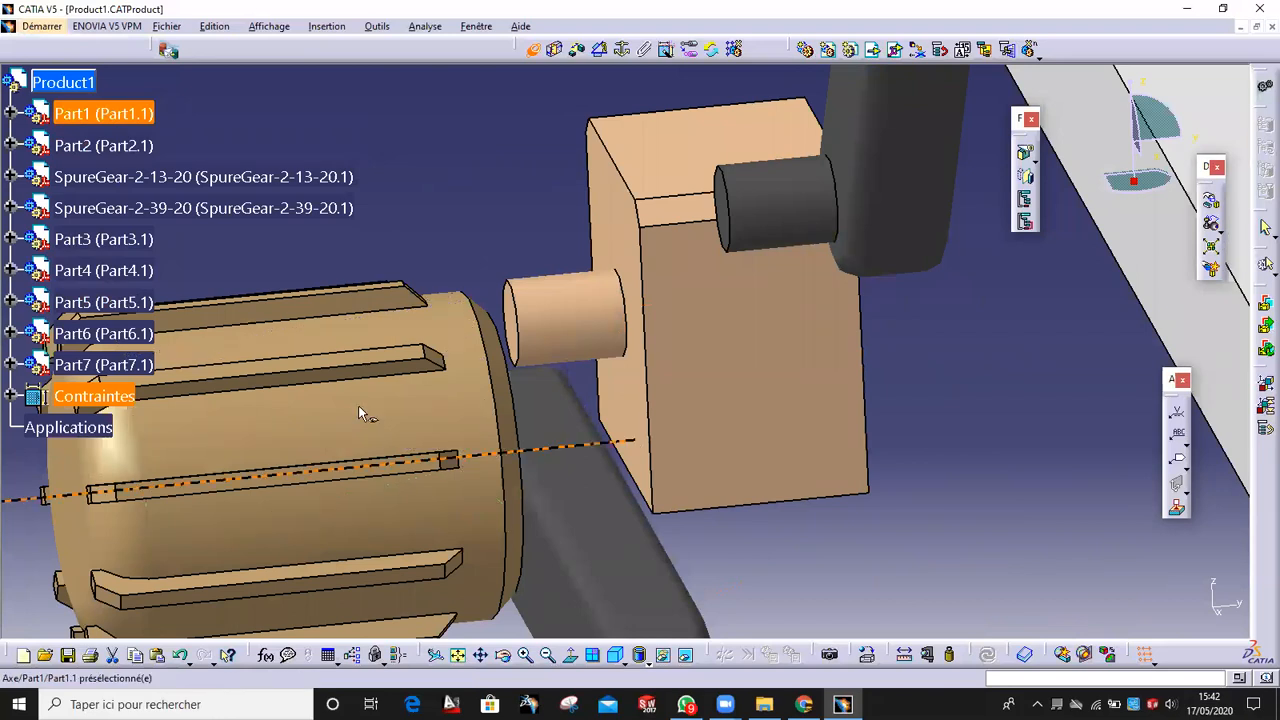
{"action": "left_click", "coordinate": [360, 405]}
{"action": "middle_click_drag", "start_coordinate": [360, 405], "coordinate": [294, 466]}
{"action": "middle_click_drag", "start_coordinate": [635, 375], "coordinate": [680, 361]}
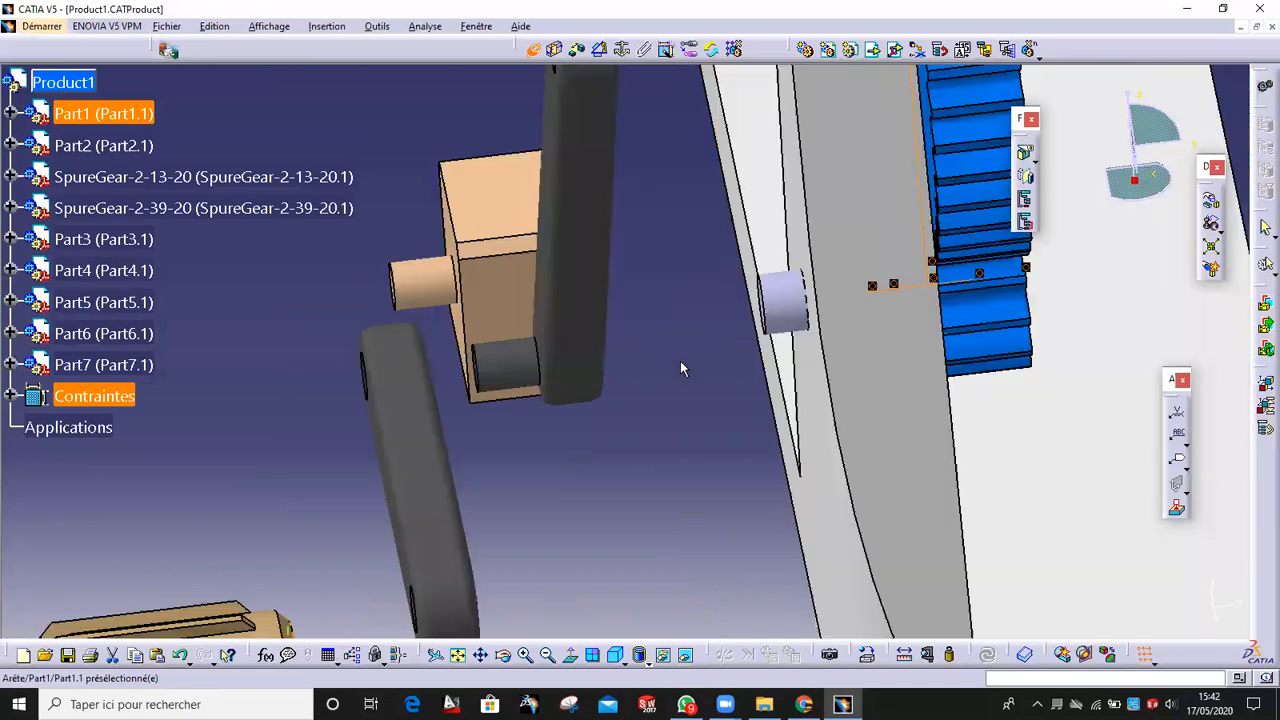
{"action": "left_click", "coordinate": [788, 297]}
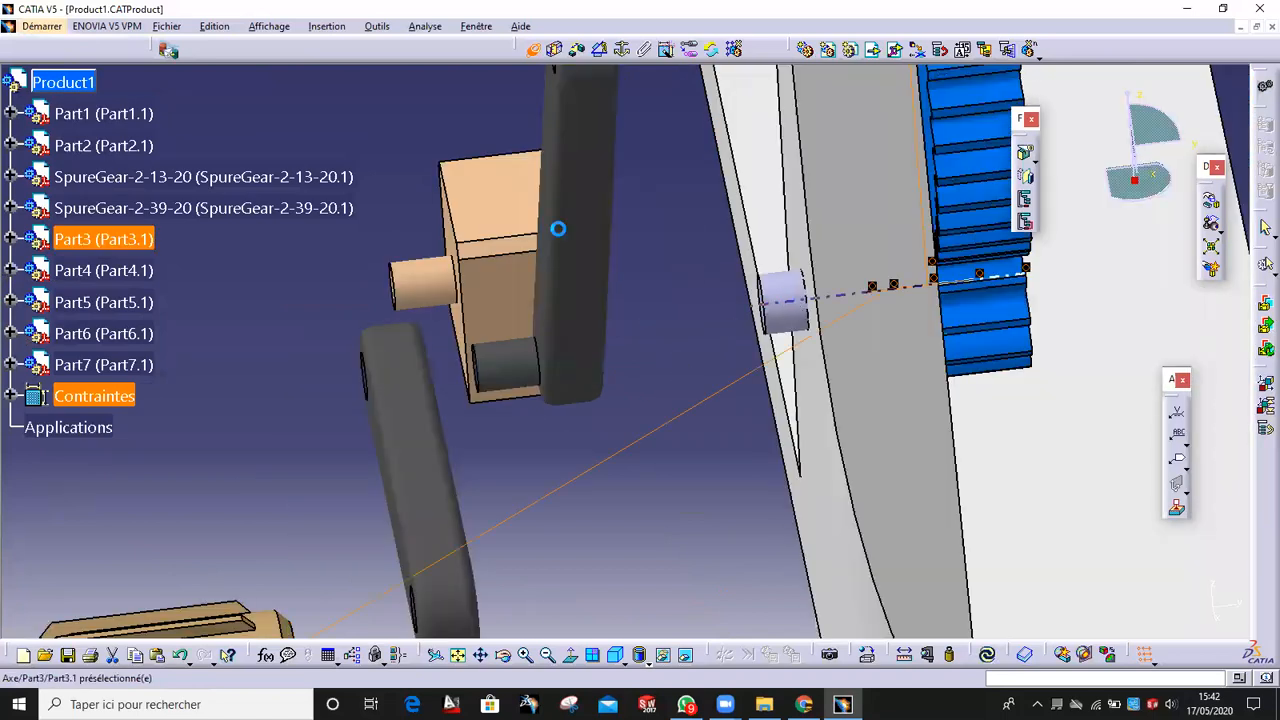
- Make the knob's end face coincident with the upright's face, orientation Opposée, and update the assembly
{"action": "left_click", "coordinate": [528, 51]}
{"action": "middle_click_drag", "start_coordinate": [506, 380], "coordinate": [691, 541]}
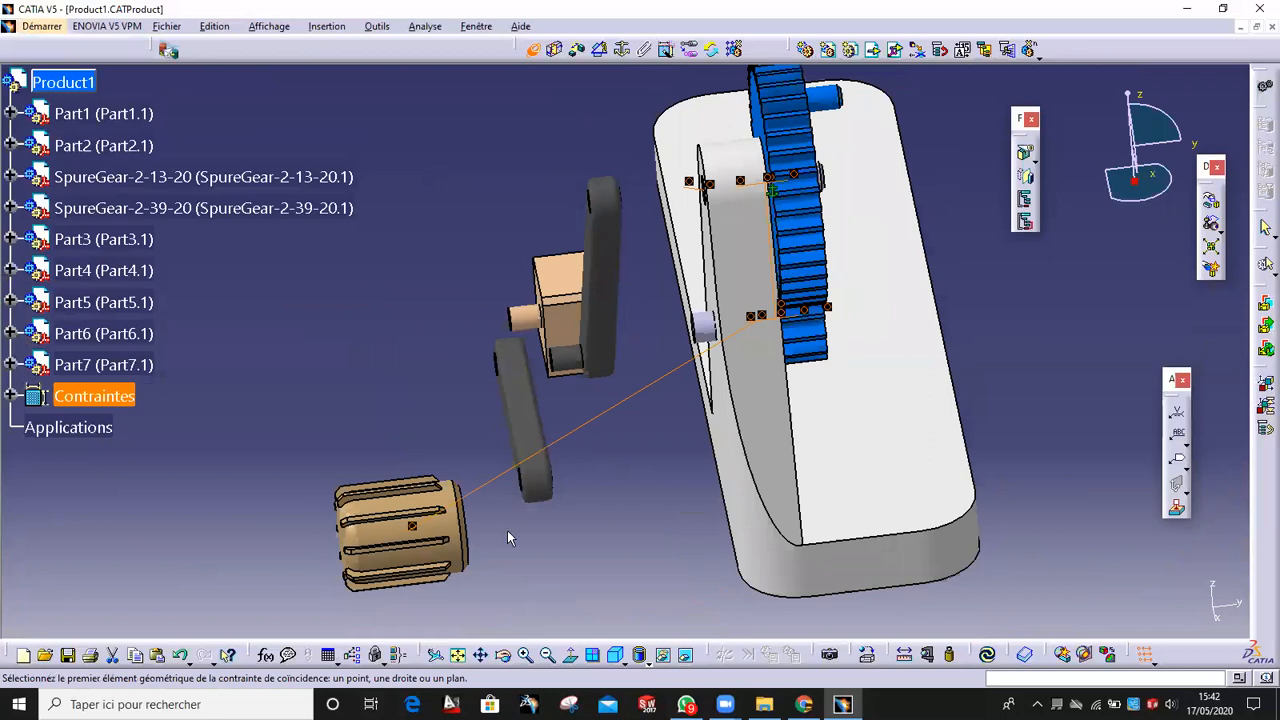
{"action": "middle_click_drag", "start_coordinate": [443, 537], "coordinate": [860, 420]}
{"action": "left_click", "coordinate": [452, 430]}
{"action": "middle_click_drag", "start_coordinate": [783, 357], "coordinate": [668, 328]}
{"action": "left_click", "coordinate": [654, 314]}
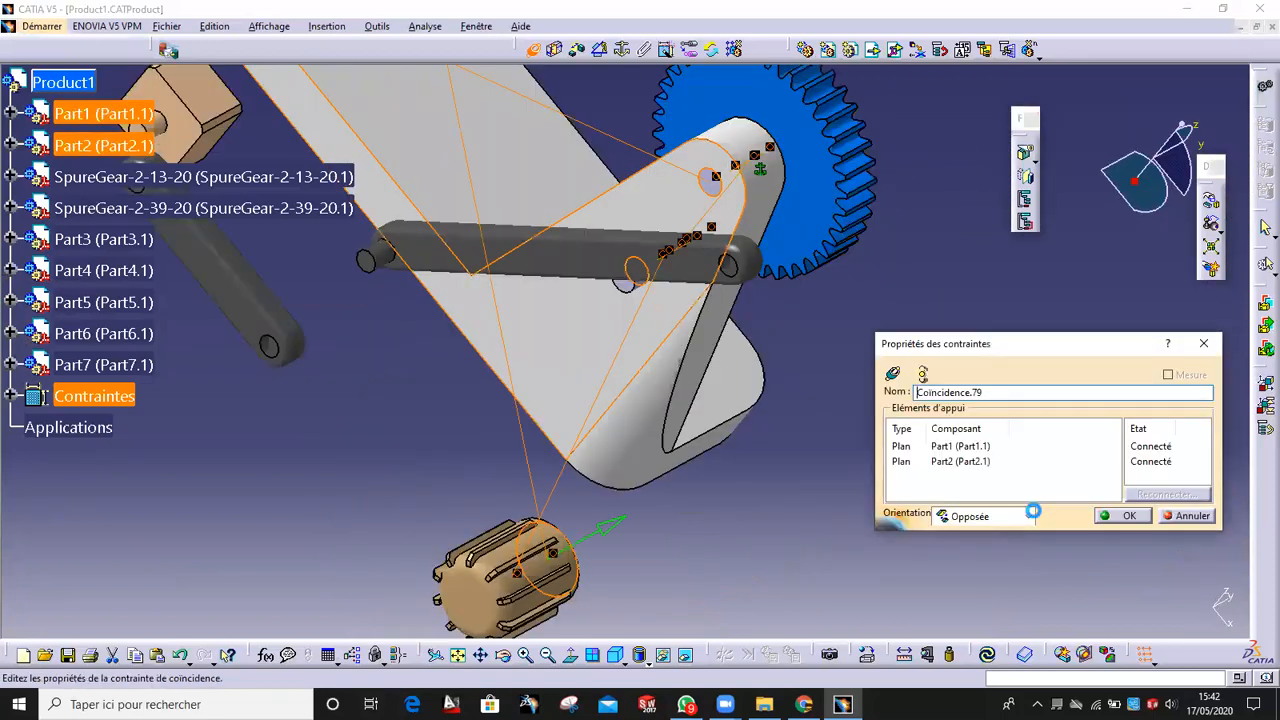
{"action": "left_click", "coordinate": [1100, 516]}
{"action": "left_click", "coordinate": [987, 655]}
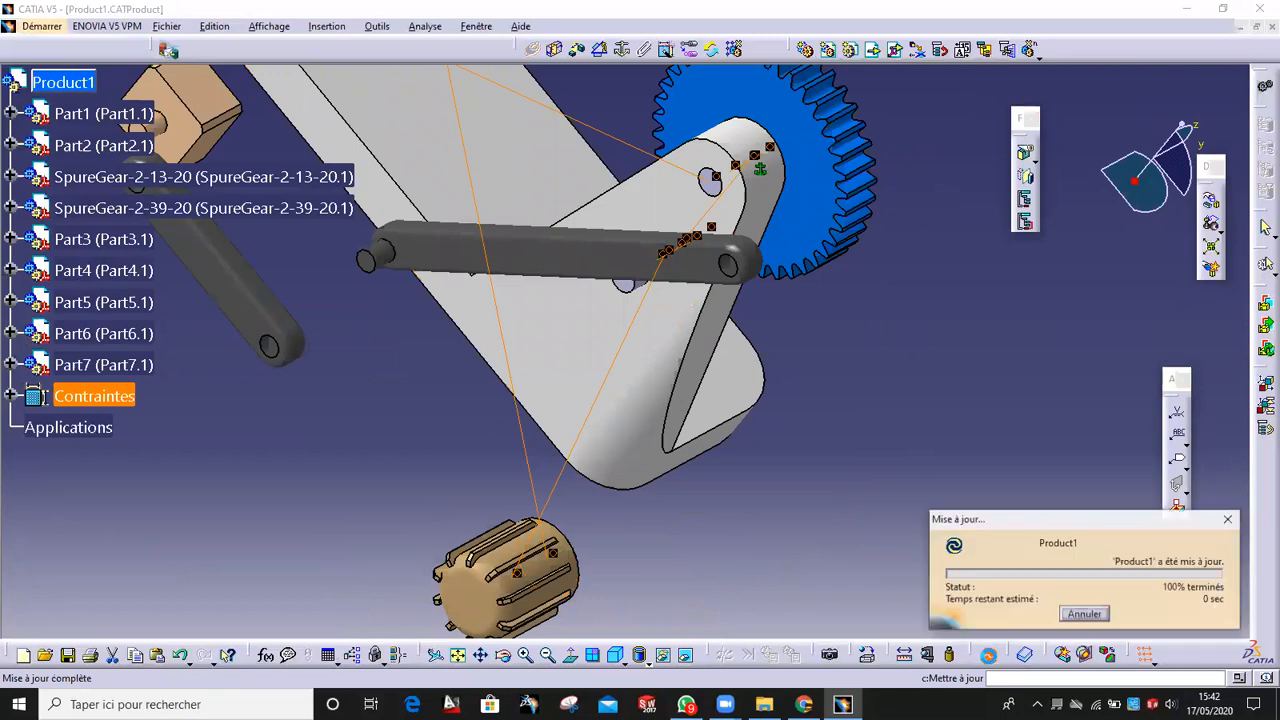
- Align the Part4 arm's hole with the large gear's pin, make the arm's face coincident with the gear's face, and update the assembly
{"action": "middle_click_drag", "start_coordinate": [700, 420], "coordinate": [777, 320]}
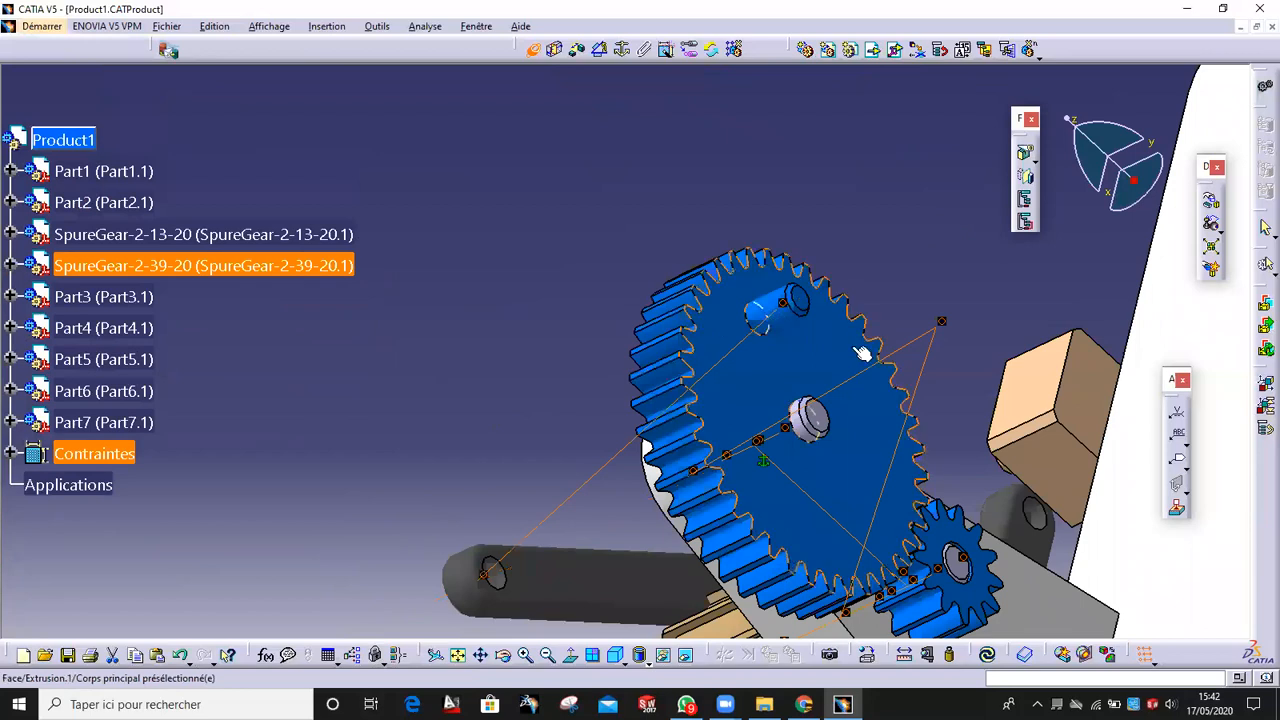
{"action": "middle_click_drag", "start_coordinate": [848, 390], "coordinate": [870, 485]}
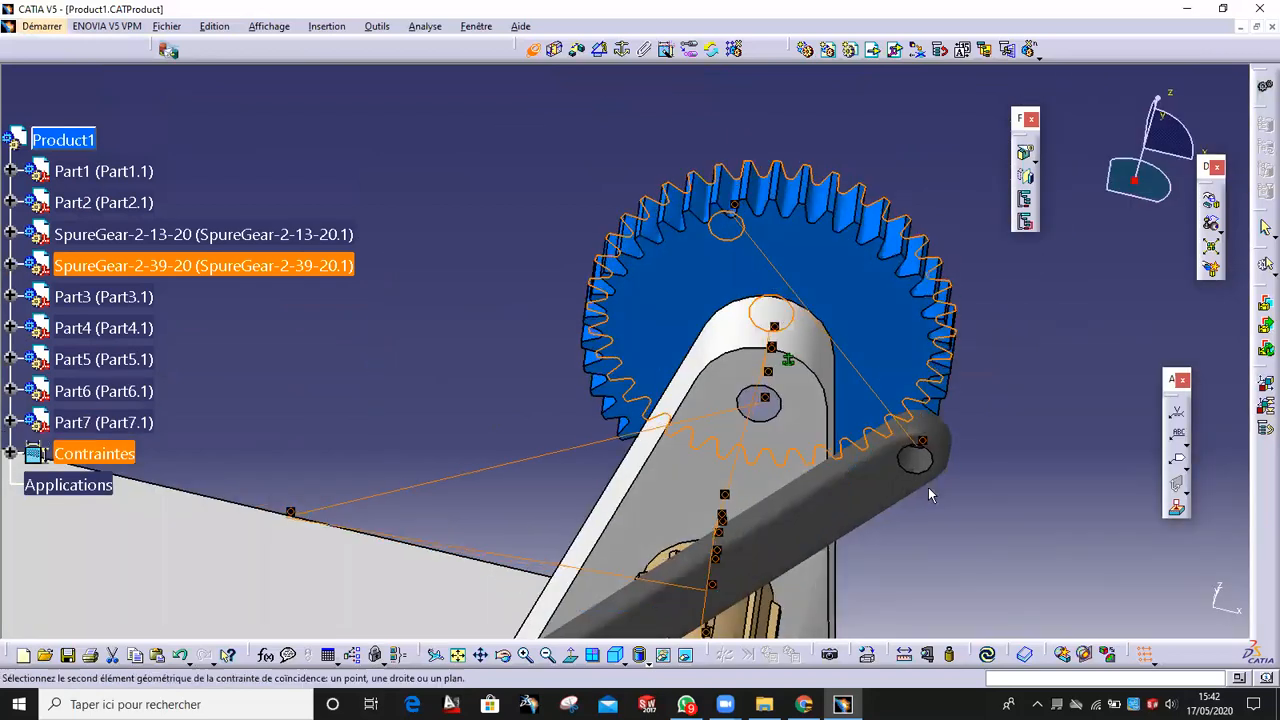
{"action": "left_click", "coordinate": [876, 496]}
{"action": "left_click", "coordinate": [1120, 516]}
{"action": "key", "text": "ctrl+u"}
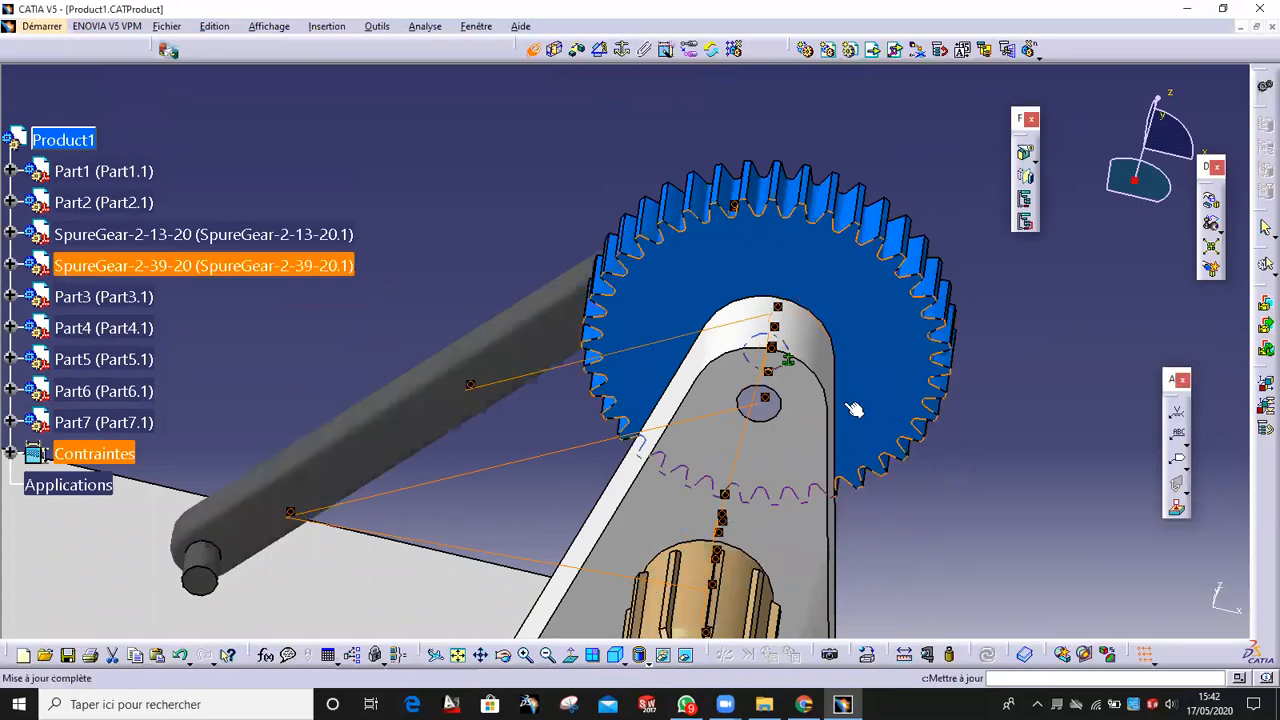
- Align the Part5 link's hole with the Part4 arm's pin, make their side faces coincident with orientation Opposée, and update the assembly
{"action": "middle_click_drag", "start_coordinate": [557, 383], "coordinate": [641, 482]}
{"action": "middle_click_drag", "start_coordinate": [738, 371], "coordinate": [606, 426]}
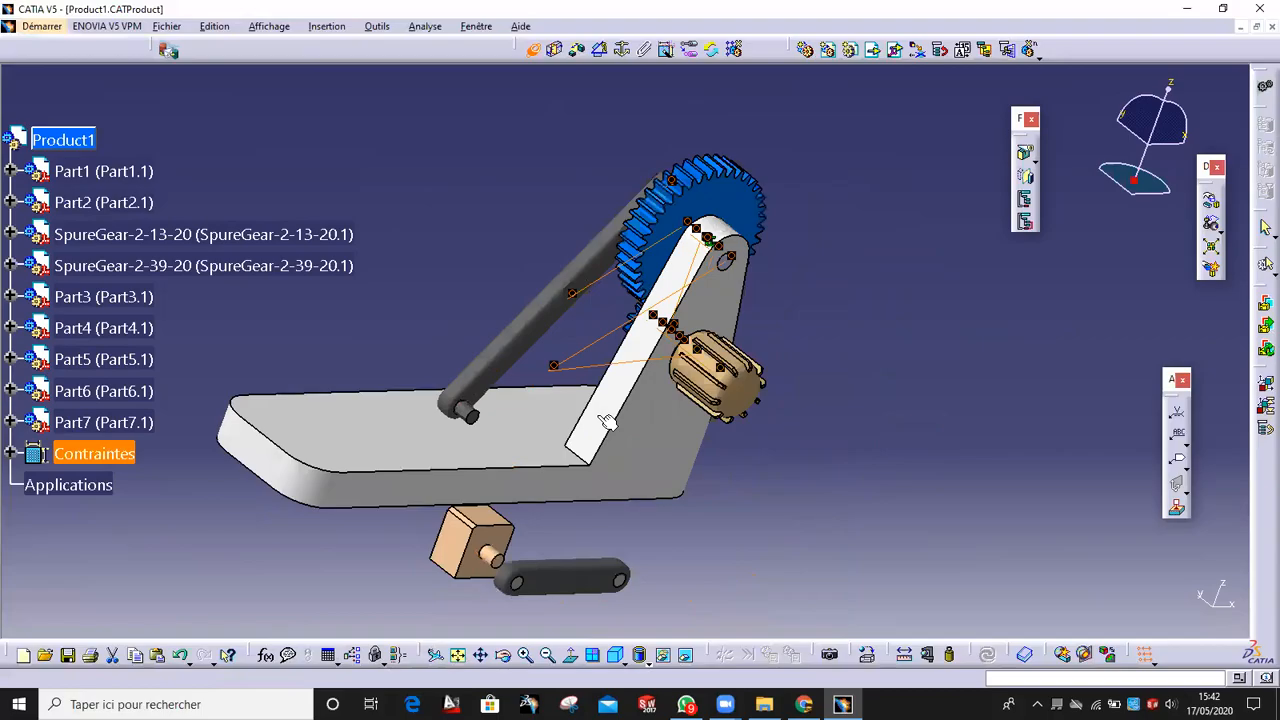
{"action": "middle_click_drag", "start_coordinate": [607, 421], "coordinate": [811, 524]}
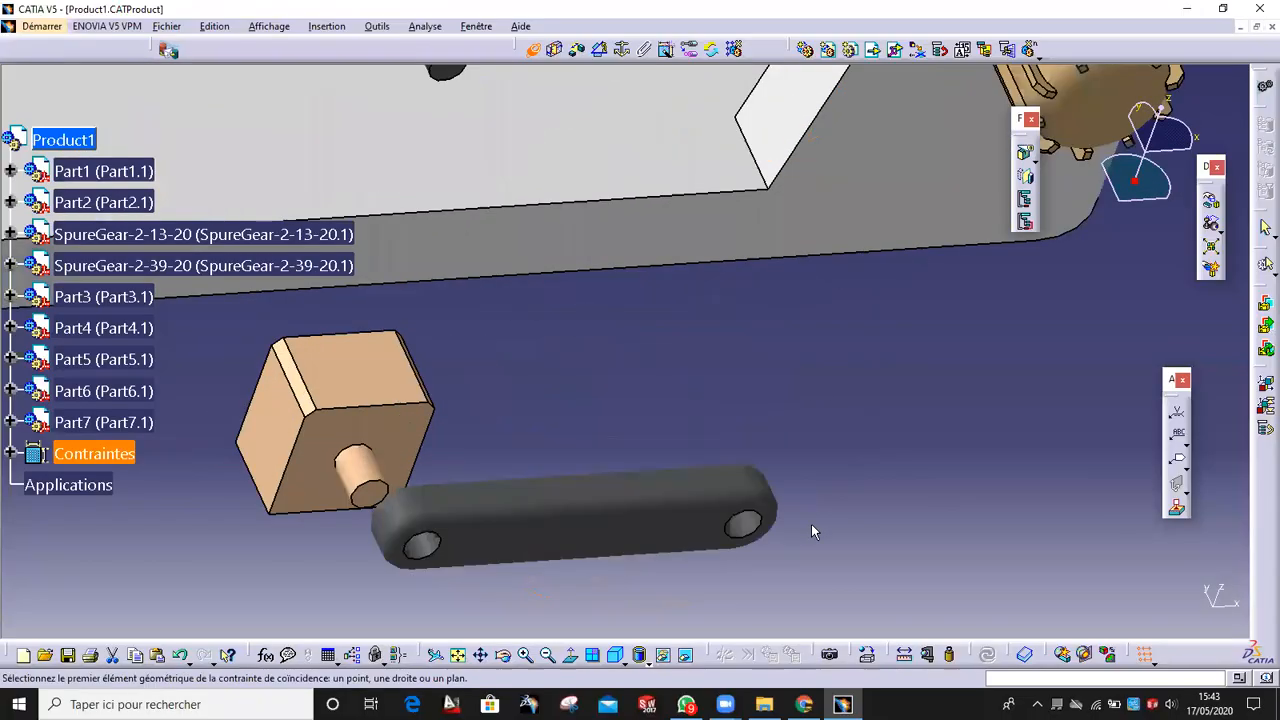
{"action": "left_click", "coordinate": [770, 491]}
{"action": "middle_click_drag", "start_coordinate": [537, 272], "coordinate": [680, 516]}
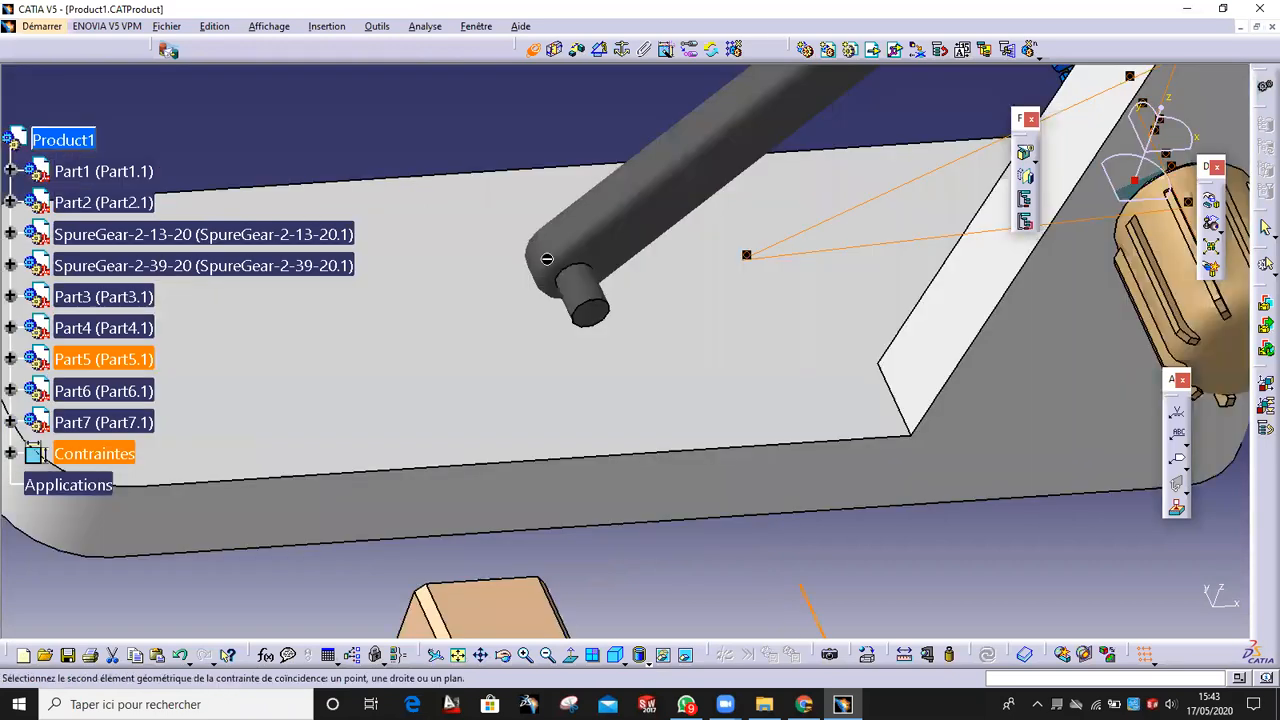
{"action": "middle_click_drag", "start_coordinate": [615, 468], "coordinate": [957, 434]}
{"action": "middle_click_drag", "start_coordinate": [536, 455], "coordinate": [728, 274]}
{"action": "left_click", "coordinate": [677, 312]}
{"action": "middle_click_drag", "start_coordinate": [723, 184], "coordinate": [803, 374]}
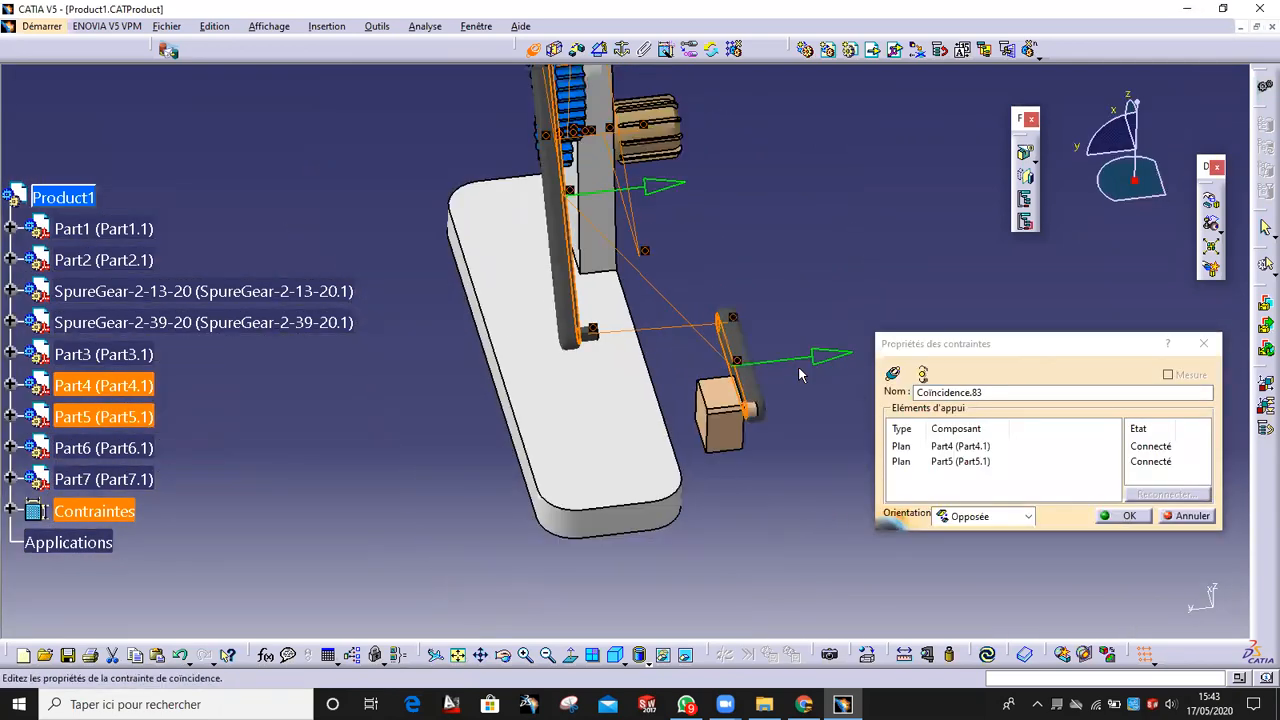
{"action": "left_click", "coordinate": [1122, 516]}
{"action": "left_click", "coordinate": [986, 652]}
- Add a coincidence constraint between the Part6 block's pin axis and the Part5 link's free hole axis, and update the assembly
{"action": "middle_click_drag", "start_coordinate": [749, 443], "coordinate": [600, 300]}
{"action": "left_click", "coordinate": [890, 552]}
{"action": "scroll", "coordinate": [497, 383], "scroll_direction": "up", "scroll_amount": 1}
{"action": "middle_click_drag", "start_coordinate": [497, 383], "coordinate": [657, 200], "text": "ctrl"}
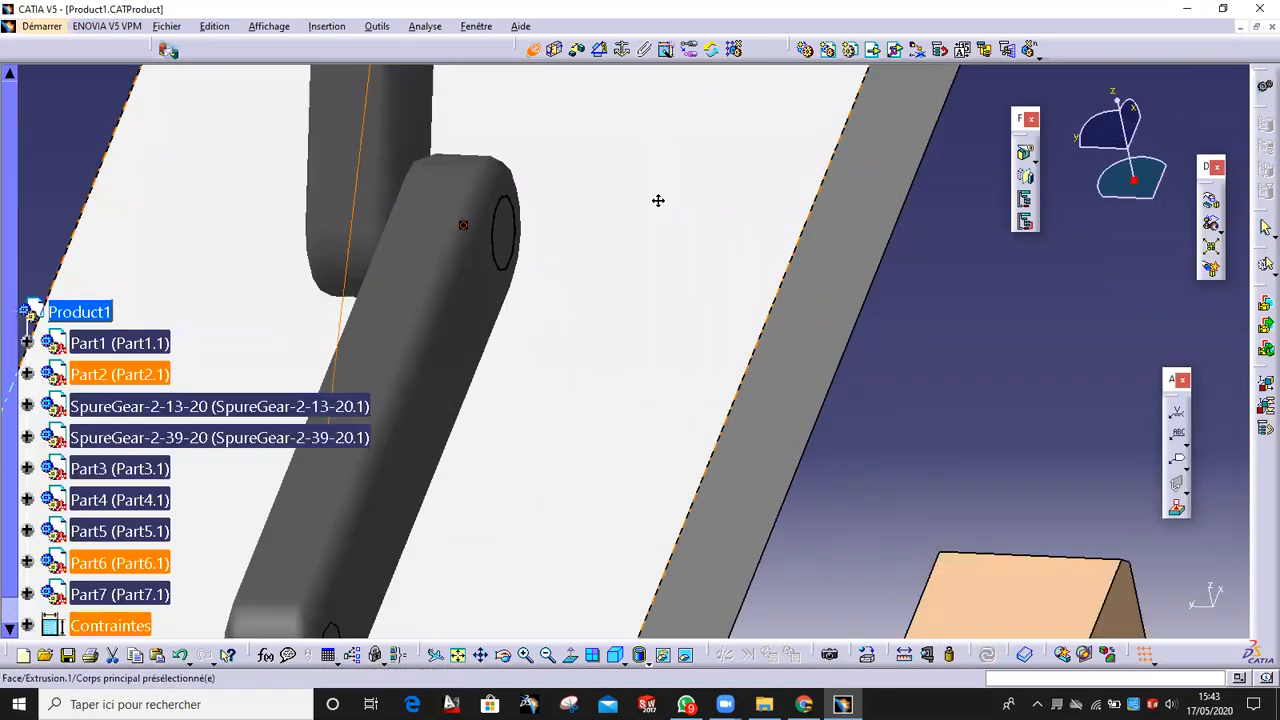
{"action": "middle_click_drag", "start_coordinate": [354, 510], "coordinate": [602, 264]}
{"action": "left_click", "coordinate": [582, 405]}
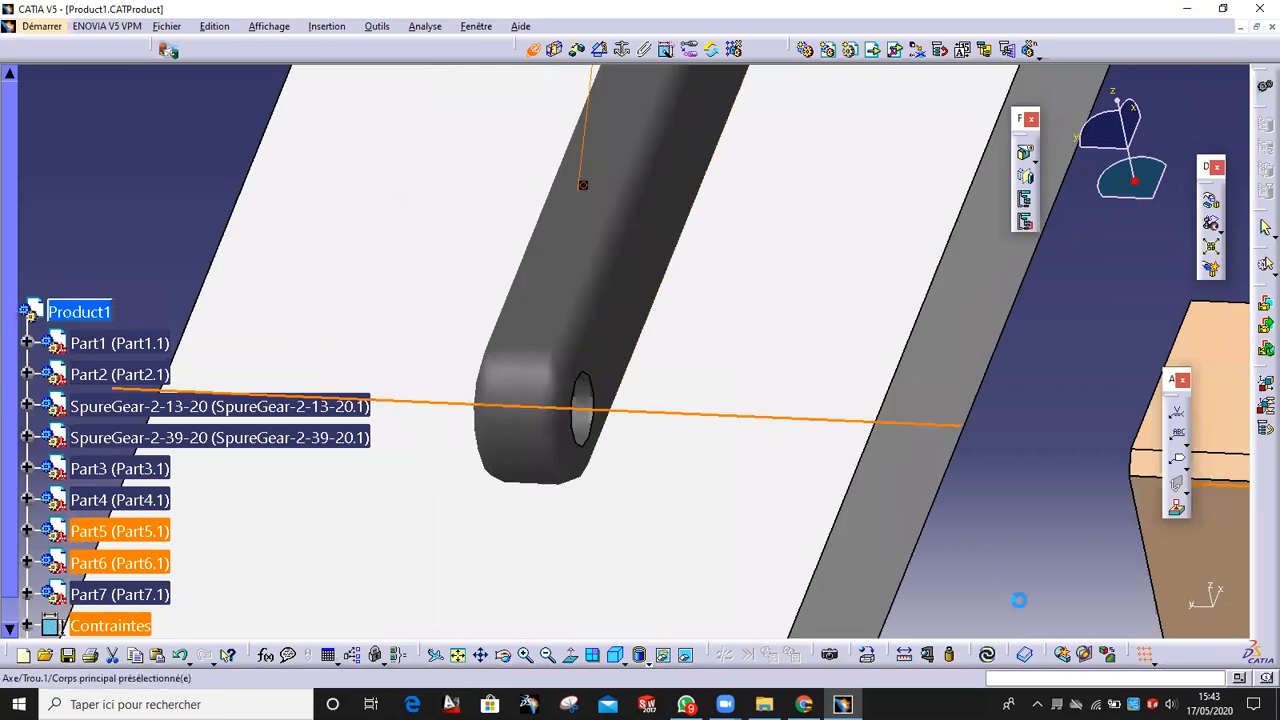
{"action": "left_click", "coordinate": [988, 656]}
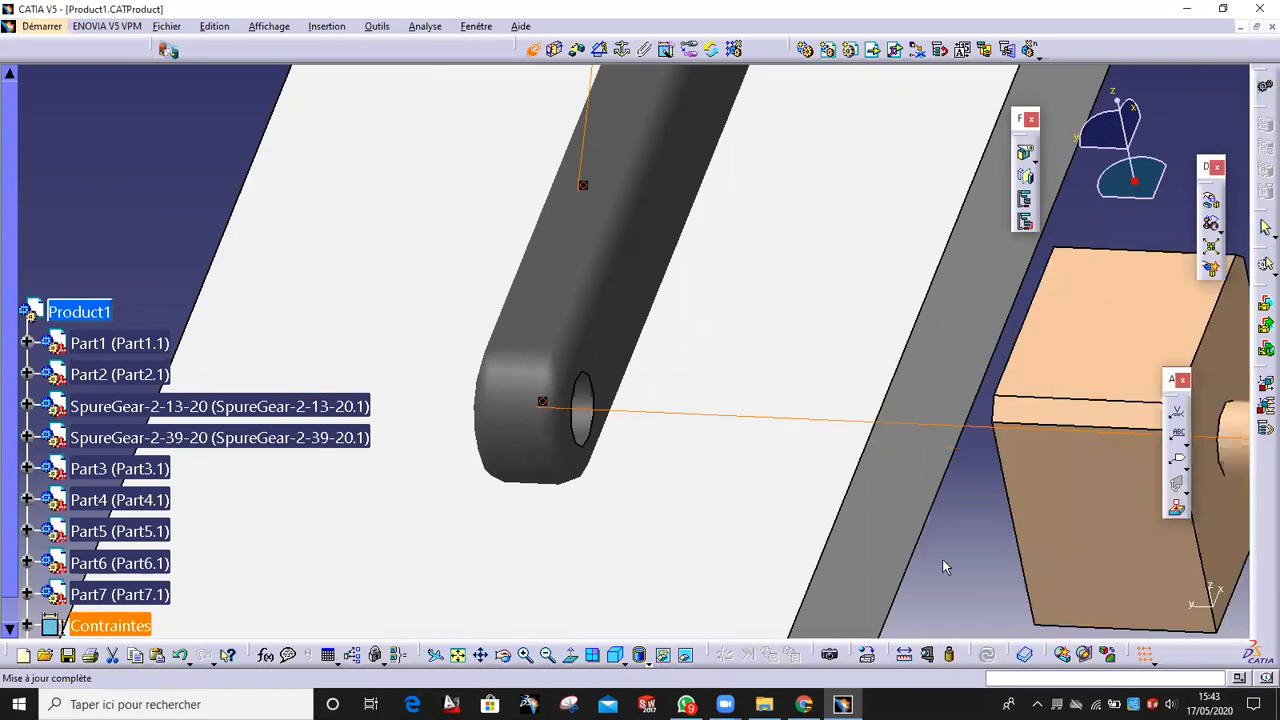
- Make the end face of the Part6 block's pin coincident with the Part5 link's side face, orientation Identique
{"action": "middle_click_drag", "start_coordinate": [971, 477], "coordinate": [852, 468]}
{"action": "left_click", "coordinate": [858, 473]}
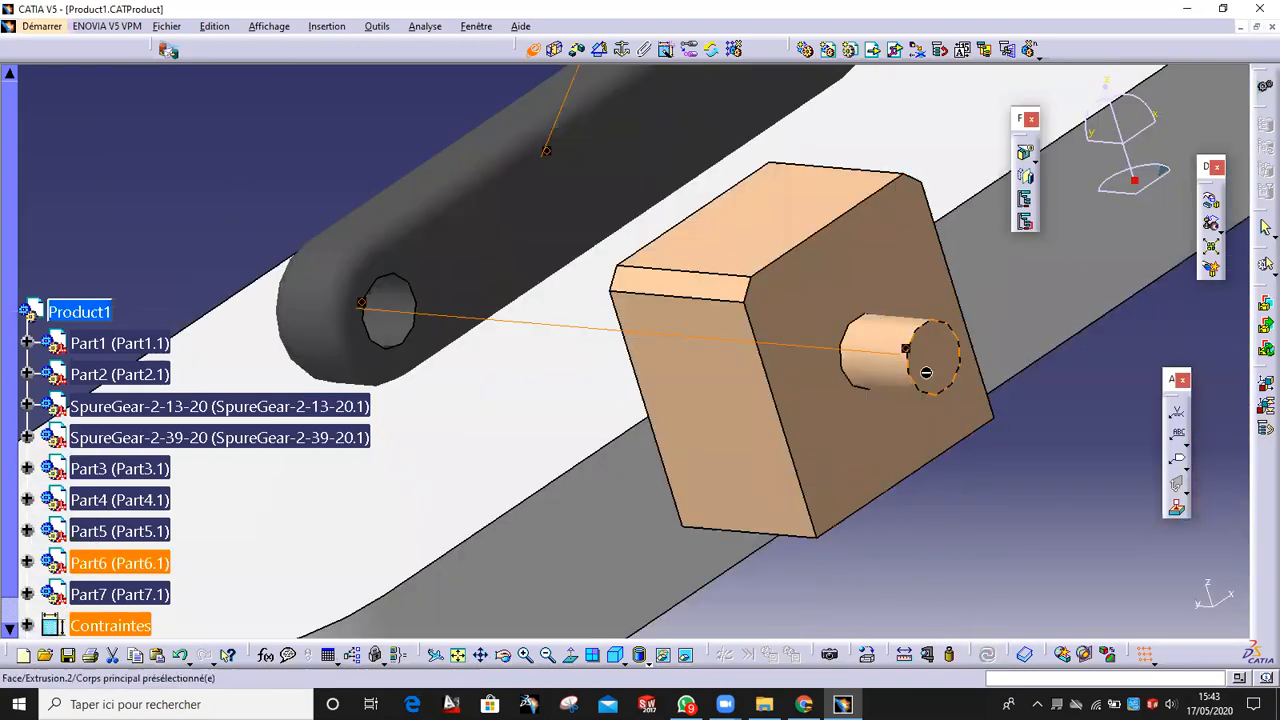
{"action": "left_click", "coordinate": [449, 265]}
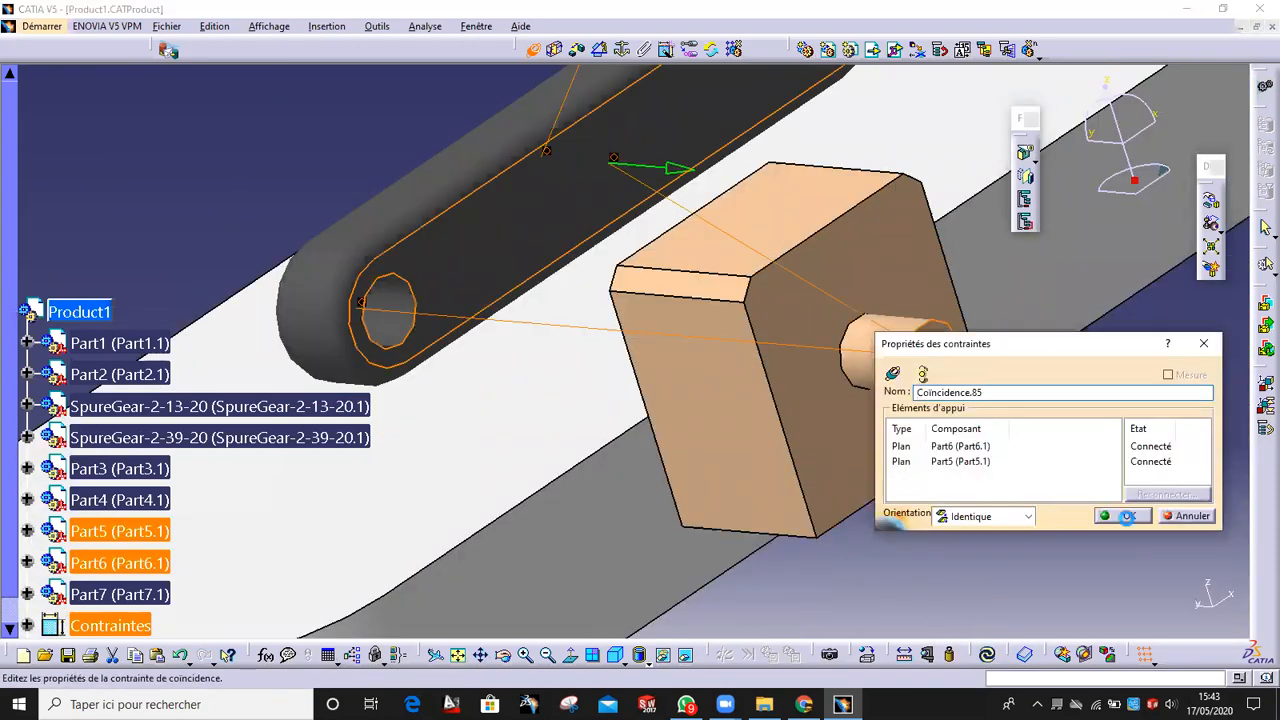
{"action": "left_click", "coordinate": [1127, 516]}
{"action": "middle_click_drag", "start_coordinate": [701, 485], "coordinate": [674, 286]}
{"action": "middle_click_drag", "start_coordinate": [667, 158], "coordinate": [739, 256]}
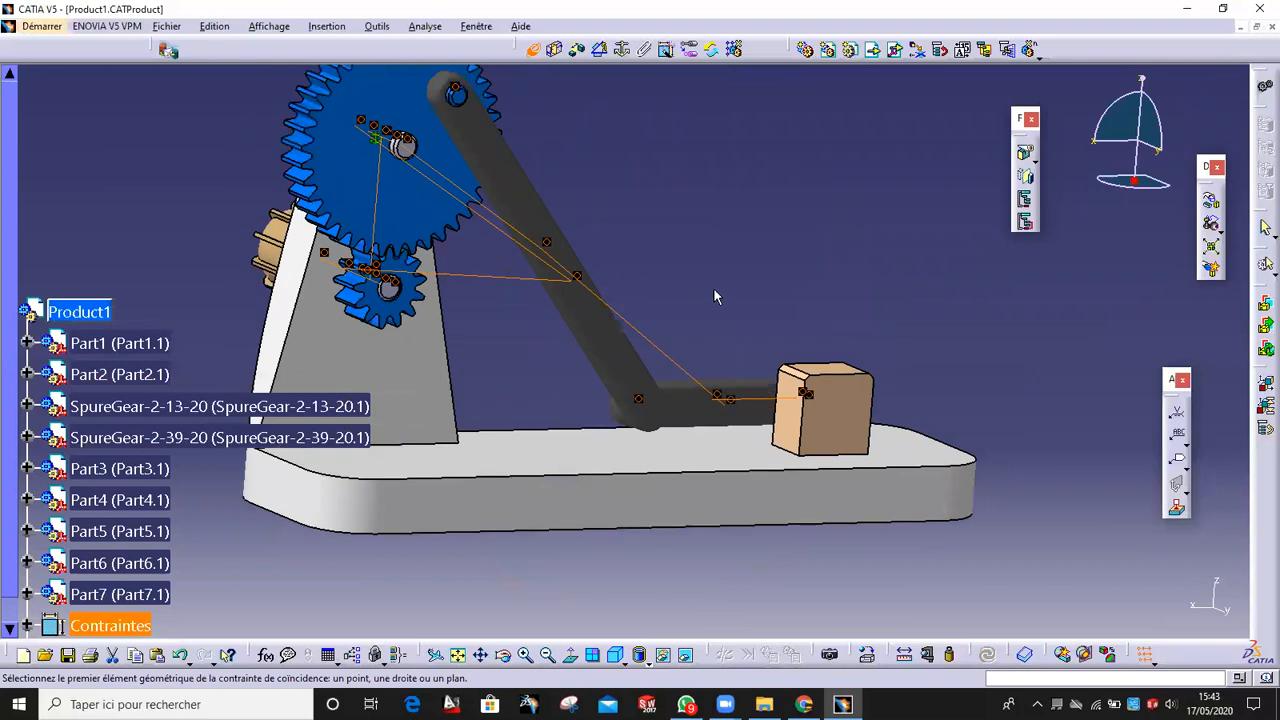
{"action": "key", "text": "Escape"}
{"action": "left_click", "coordinate": [886, 264]}
{"action": "middle_click_drag", "start_coordinate": [584, 366], "coordinate": [562, 404]}
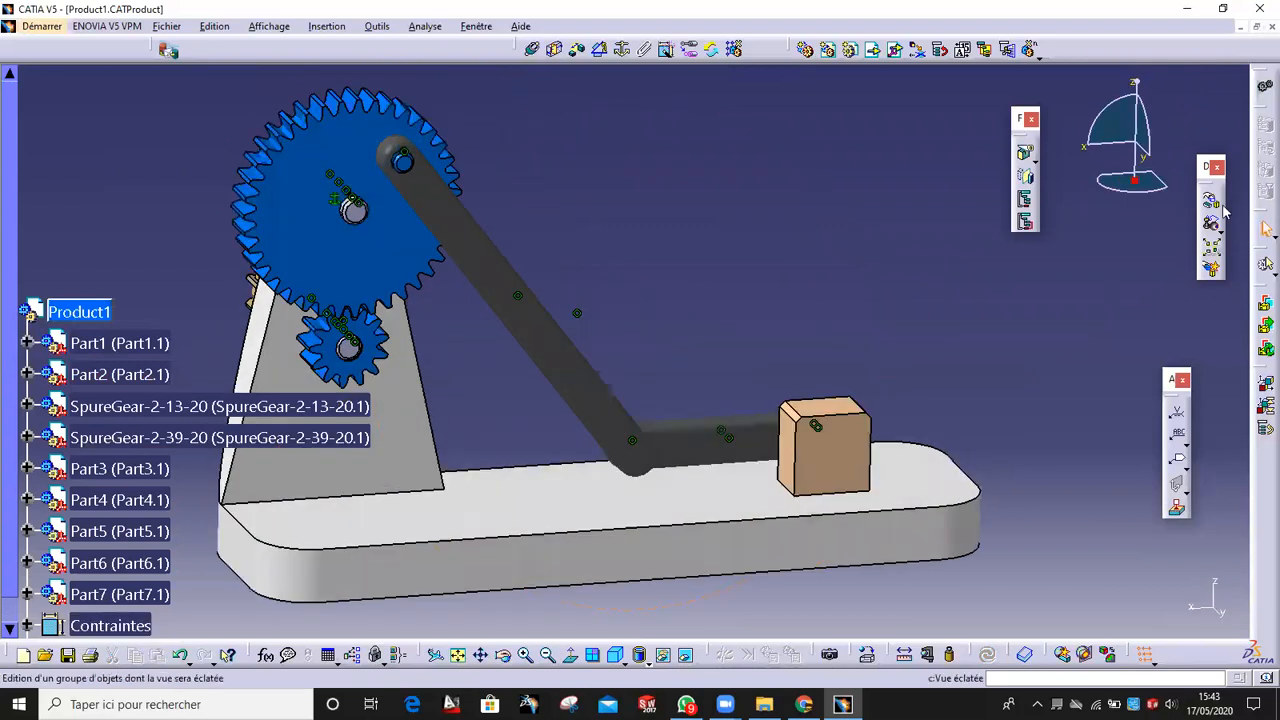
- Manipulate the arm linkage about a picked axis under constraints, swinging the Part6 block up above the base
{"action": "left_click", "coordinate": [1211, 201]}
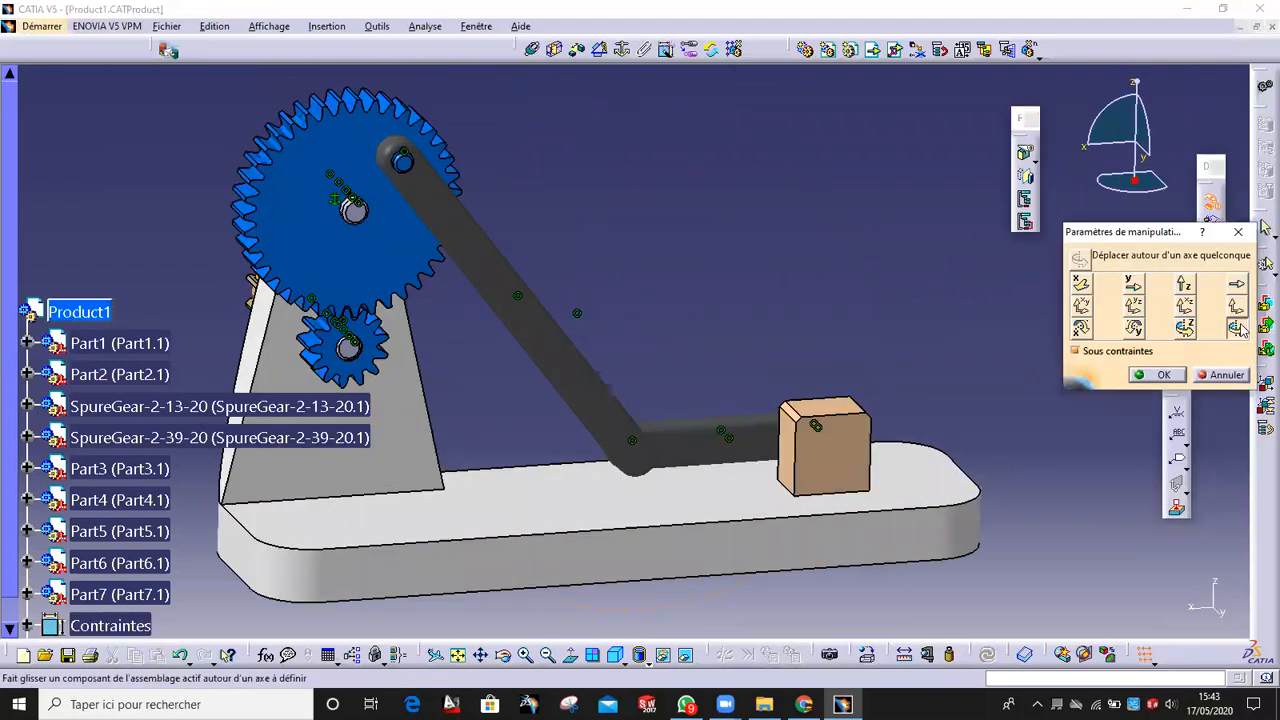
{"action": "middle_click_drag", "start_coordinate": [676, 181], "coordinate": [774, 374]}
{"action": "middle_click_drag", "start_coordinate": [657, 380], "coordinate": [445, 270]}
{"action": "left_click", "coordinate": [428, 326]}
{"action": "left_click", "coordinate": [591, 495], "text": "ctrl"}
{"action": "middle_click_drag", "start_coordinate": [591, 495], "coordinate": [705, 507]}
{"action": "left_click_drag", "start_coordinate": [672, 450], "coordinate": [775, 140]}
{"action": "middle_click_drag", "start_coordinate": [665, 235], "coordinate": [624, 325]}
{"action": "left_click_drag", "start_coordinate": [705, 293], "coordinate": [690, 260]}
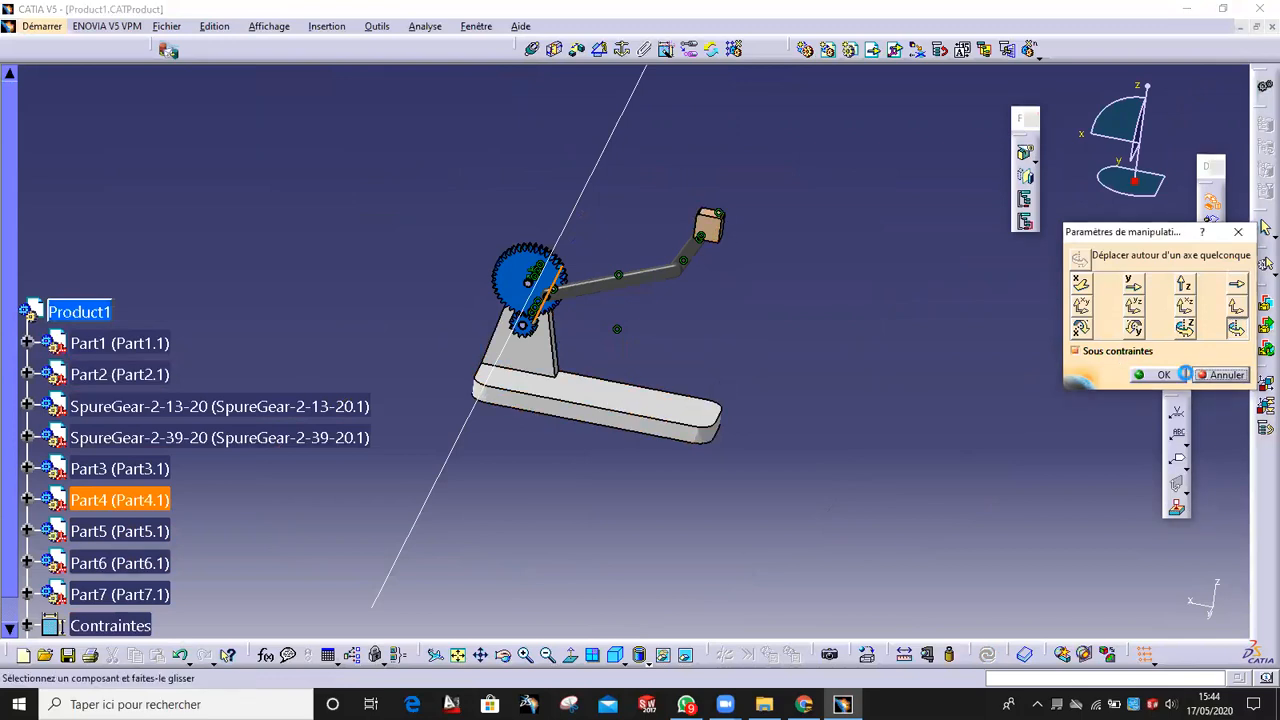
{"action": "left_click", "coordinate": [1164, 375]}
{"action": "middle_click_drag", "start_coordinate": [704, 358], "coordinate": [642, 429]}
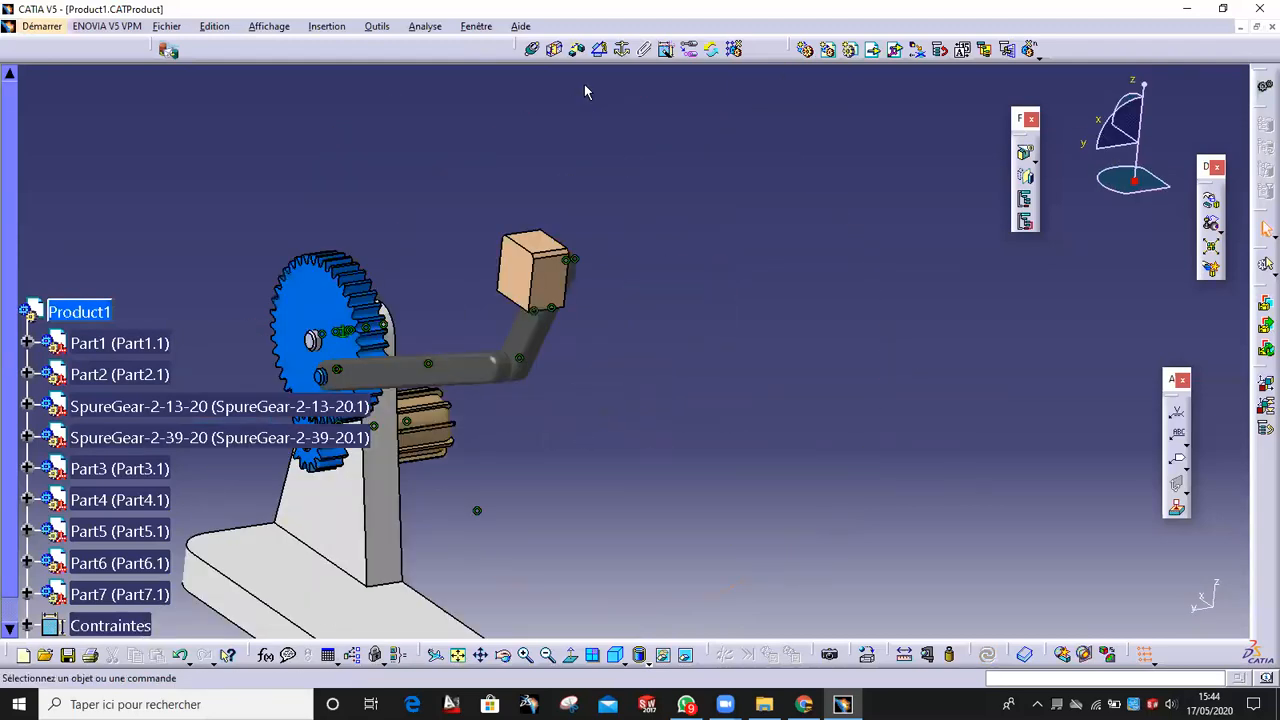
{"action": "left_click", "coordinate": [534, 52]}
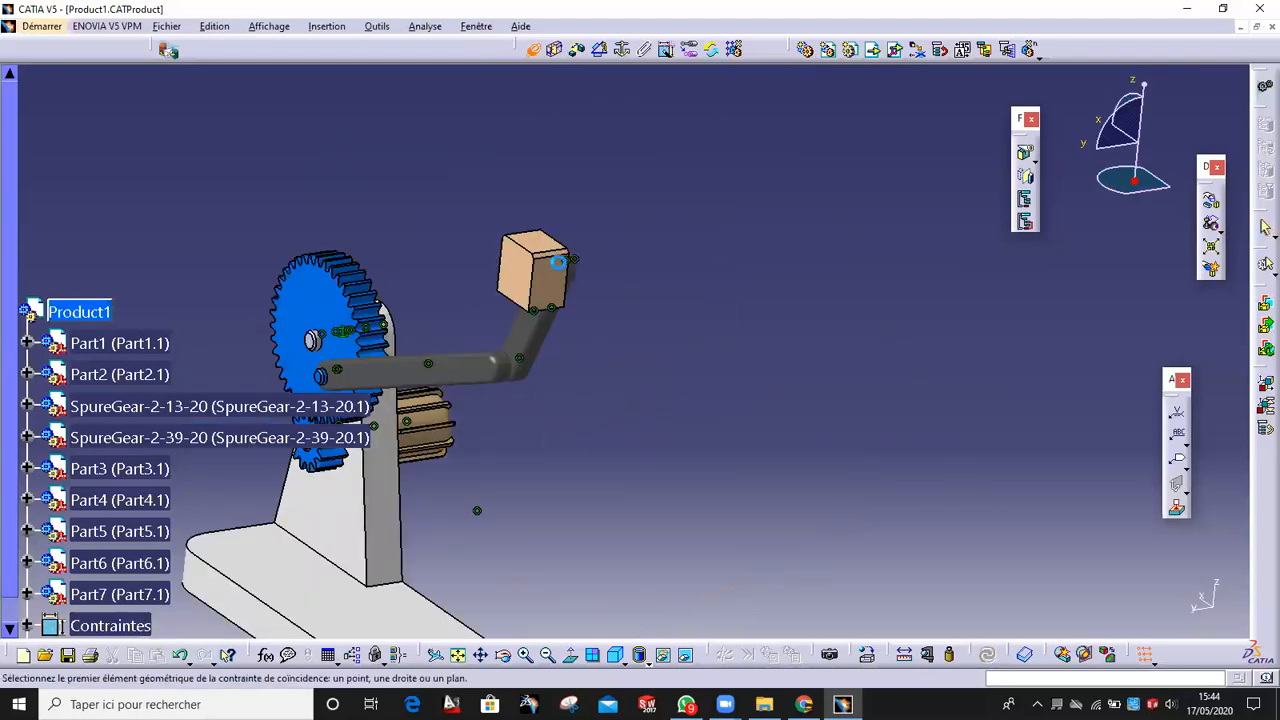
{"action": "left_click", "coordinate": [560, 282]}
{"action": "middle_click_drag", "start_coordinate": [556, 158], "coordinate": [757, 257]}
{"action": "key", "text": "Escape"}
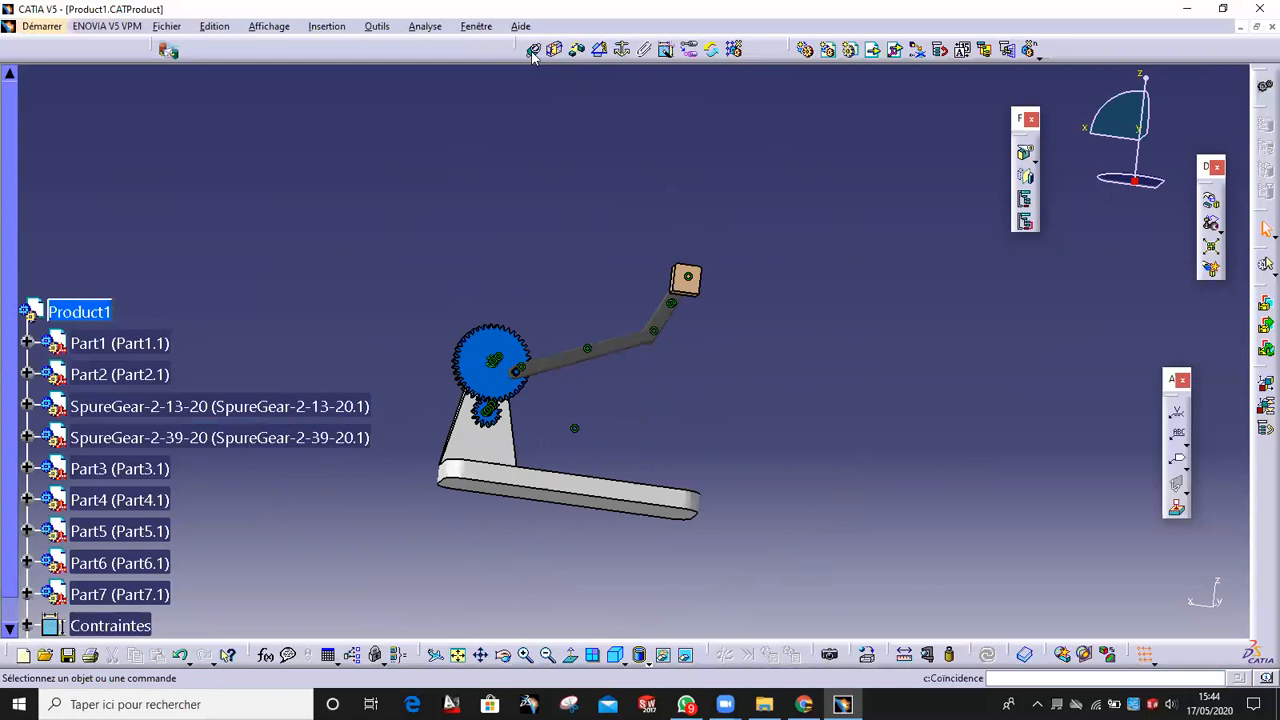
- Make the Part6 block's underside coincident with the base's upper face, orientation Opposée, and update the assembly
{"action": "left_click", "coordinate": [533, 52]}
{"action": "middle_click_drag", "start_coordinate": [673, 364], "coordinate": [704, 166]}
{"action": "middle_click", "coordinate": [794, 162]}
{"action": "middle_click_drag", "start_coordinate": [769, 312], "coordinate": [571, 437]}
{"action": "left_click", "coordinate": [656, 169]}
{"action": "middle_click_drag", "start_coordinate": [622, 346], "coordinate": [664, 455]}
{"action": "middle_click", "coordinate": [657, 557]}
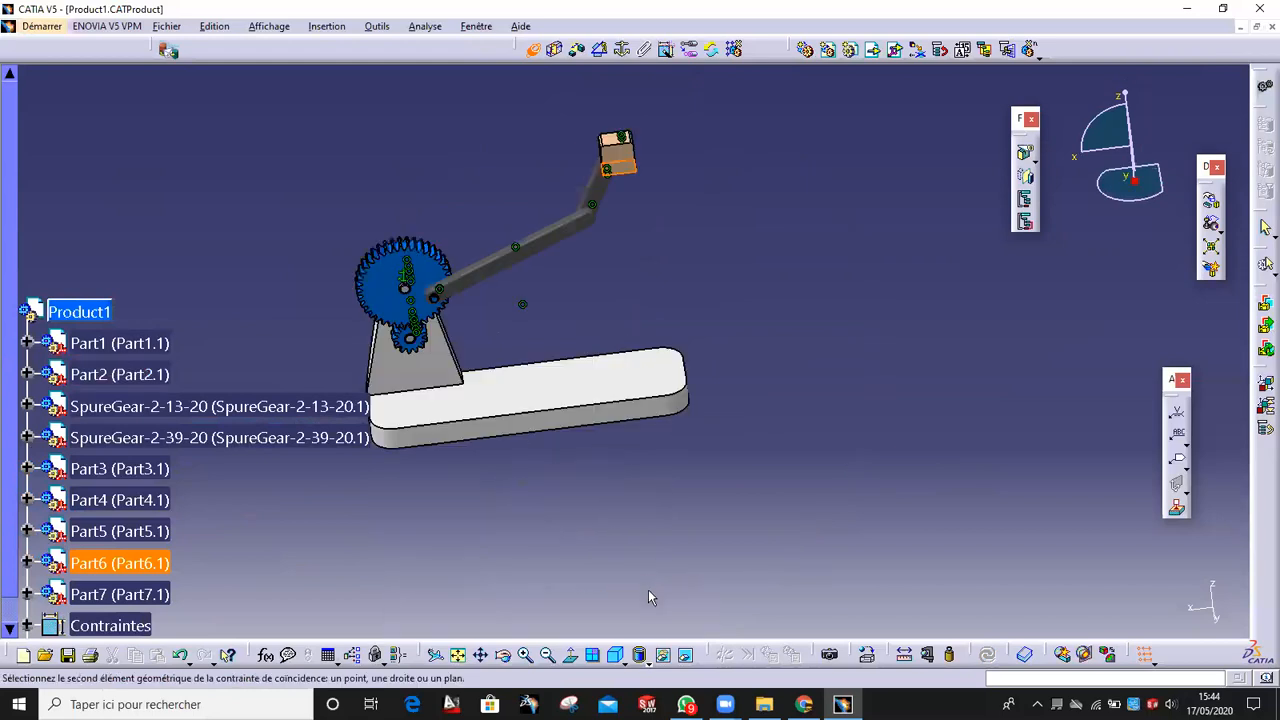
{"action": "left_click", "coordinate": [611, 372]}
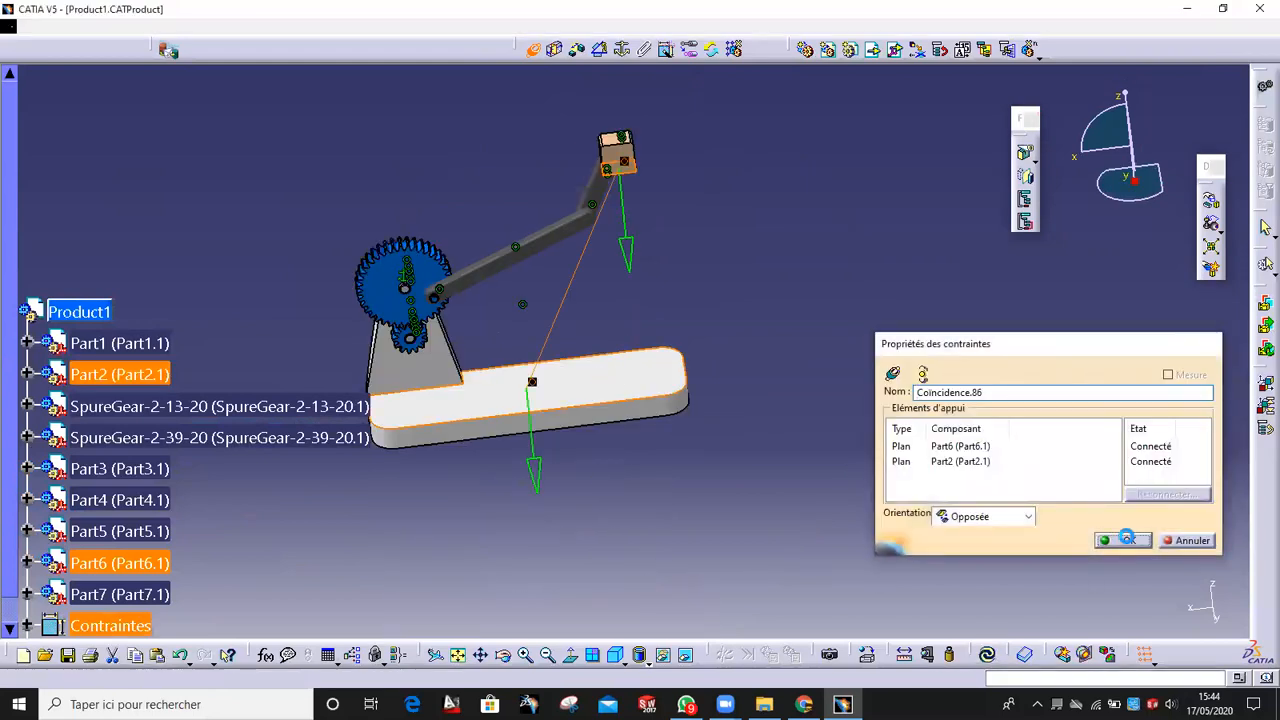
{"action": "left_click", "coordinate": [1127, 539]}
{"action": "left_click", "coordinate": [987, 655]}
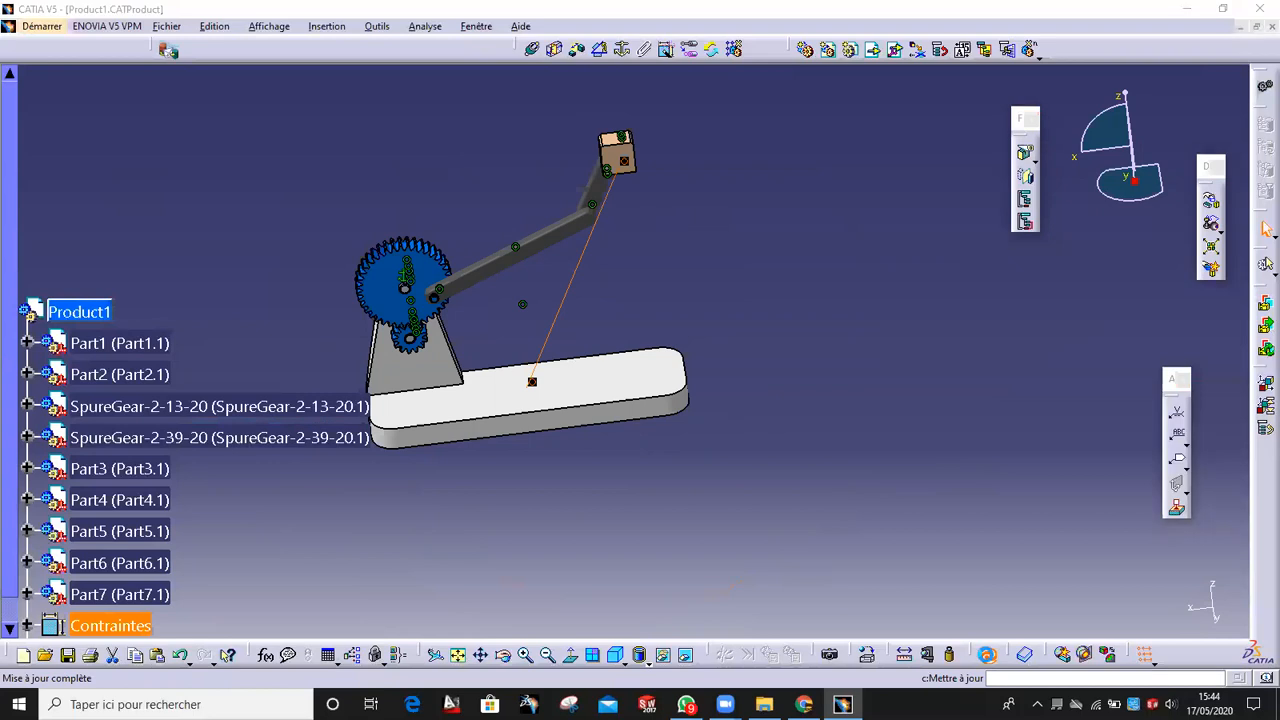
- Manipulate the large gear under constraints about its shaft axis, turning it until the arm's pin sits above the gear's centre
{"action": "middle_click_drag", "start_coordinate": [541, 376], "coordinate": [642, 318]}
{"action": "middle_click_drag", "start_coordinate": [654, 526], "coordinate": [635, 415]}
{"action": "middle_click_drag", "start_coordinate": [710, 376], "coordinate": [718, 256]}
{"action": "middle_click_drag", "start_coordinate": [624, 434], "coordinate": [630, 395]}
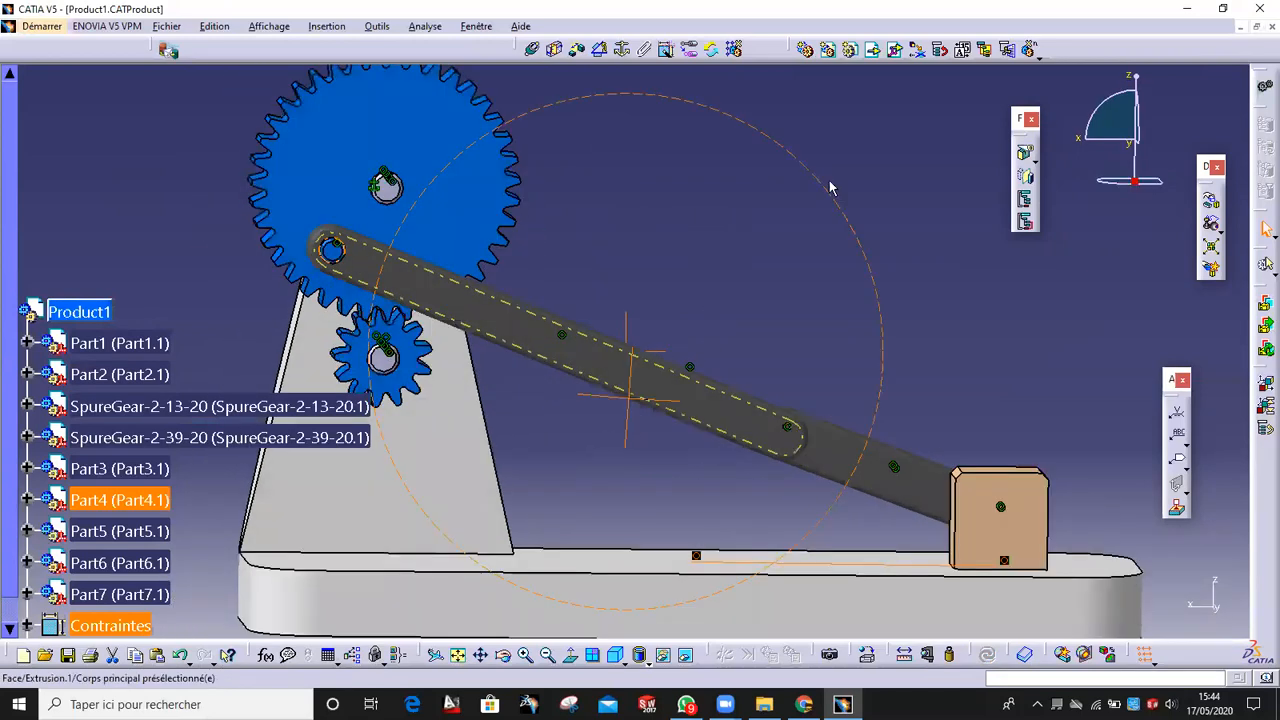
{"action": "left_click", "coordinate": [1211, 200]}
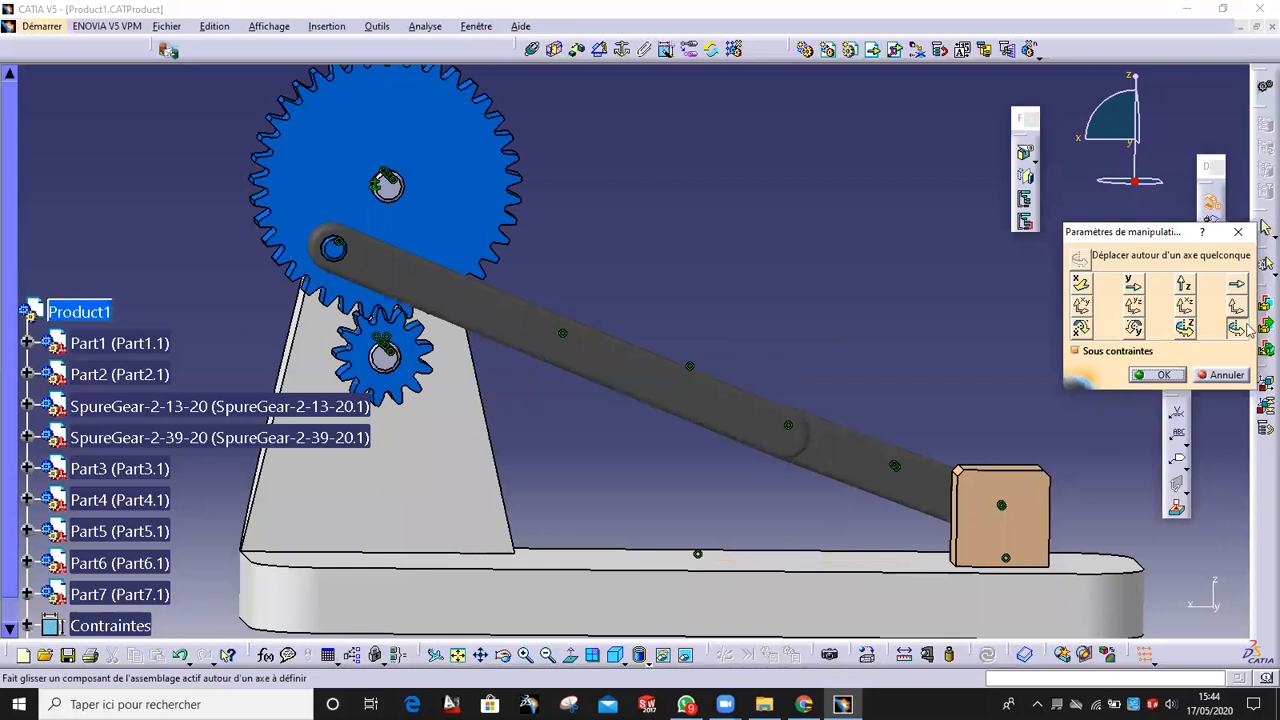
{"action": "middle_click_drag", "start_coordinate": [549, 319], "coordinate": [605, 409]}
{"action": "middle_click_drag", "start_coordinate": [560, 370], "coordinate": [560, 293]}
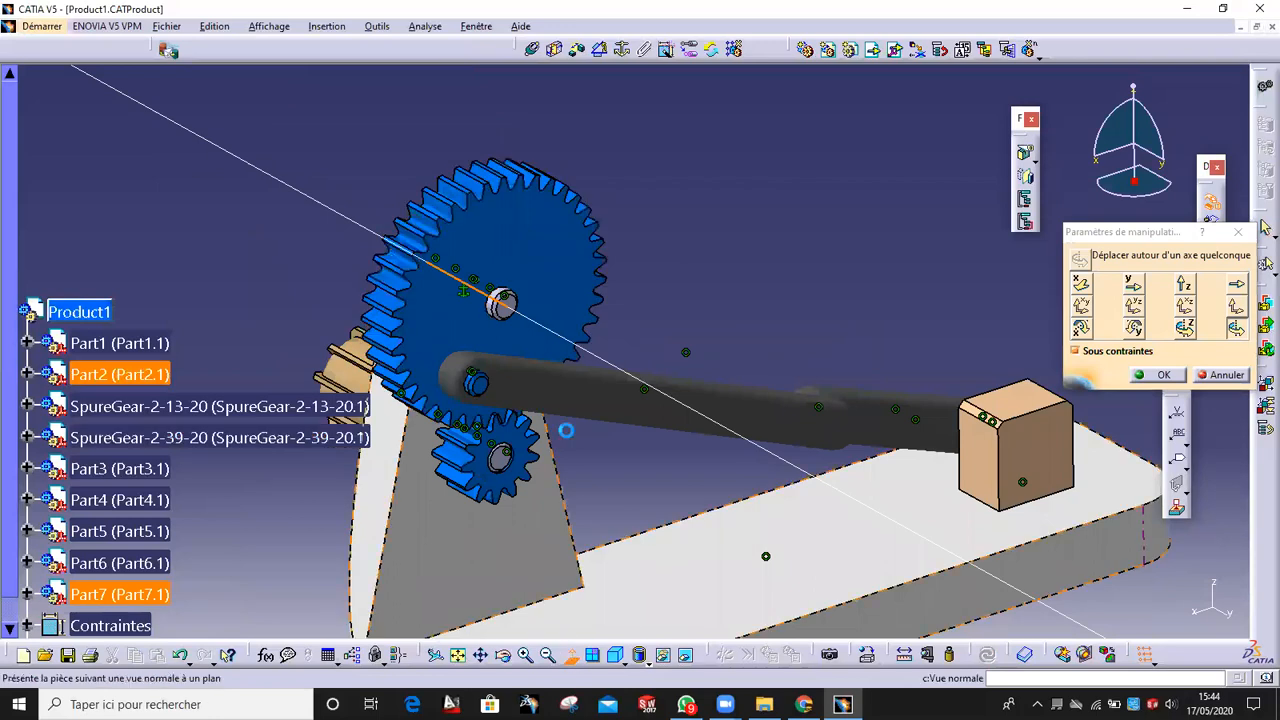
{"action": "left_click", "coordinate": [575, 283]}
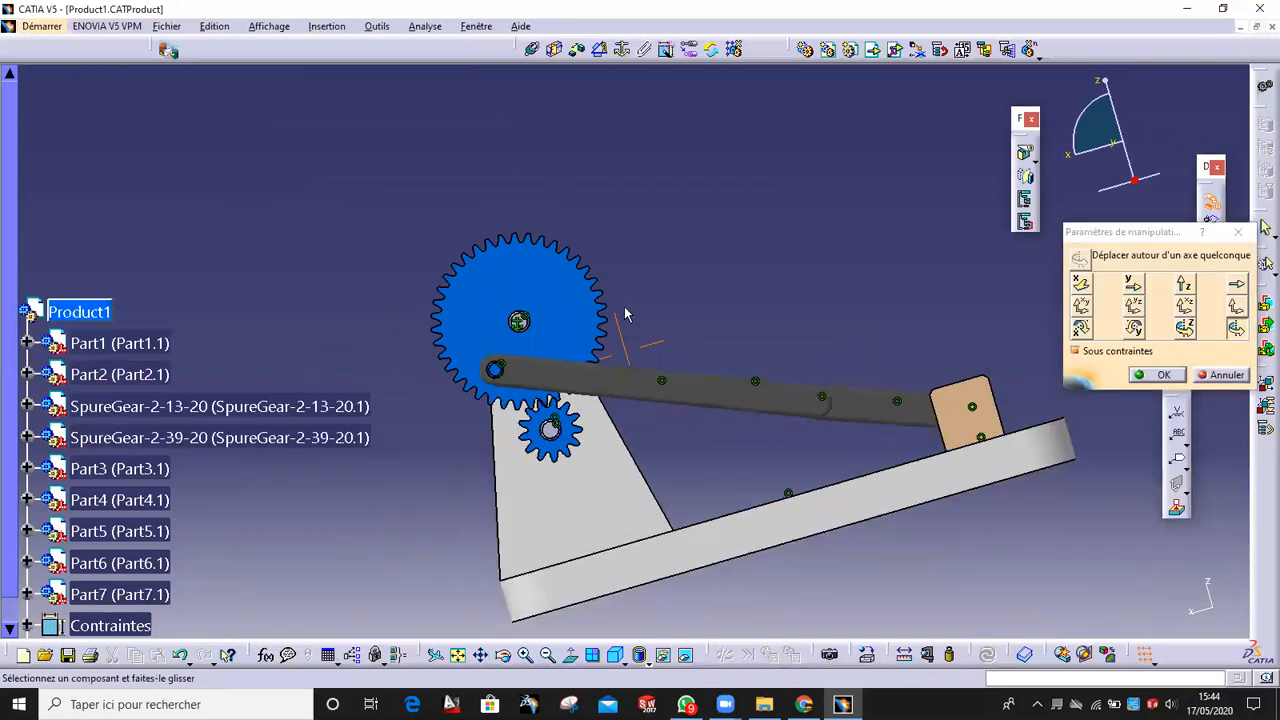
{"action": "left_click_drag", "start_coordinate": [557, 278], "coordinate": [524, 361]}
- Fine-tune the large gear's rotation about its shaft so its teeth sit between the small gear's teeth, and finish the manipulation
{"action": "middle_click_drag", "start_coordinate": [643, 506], "coordinate": [710, 395], "text": "ctrl"}
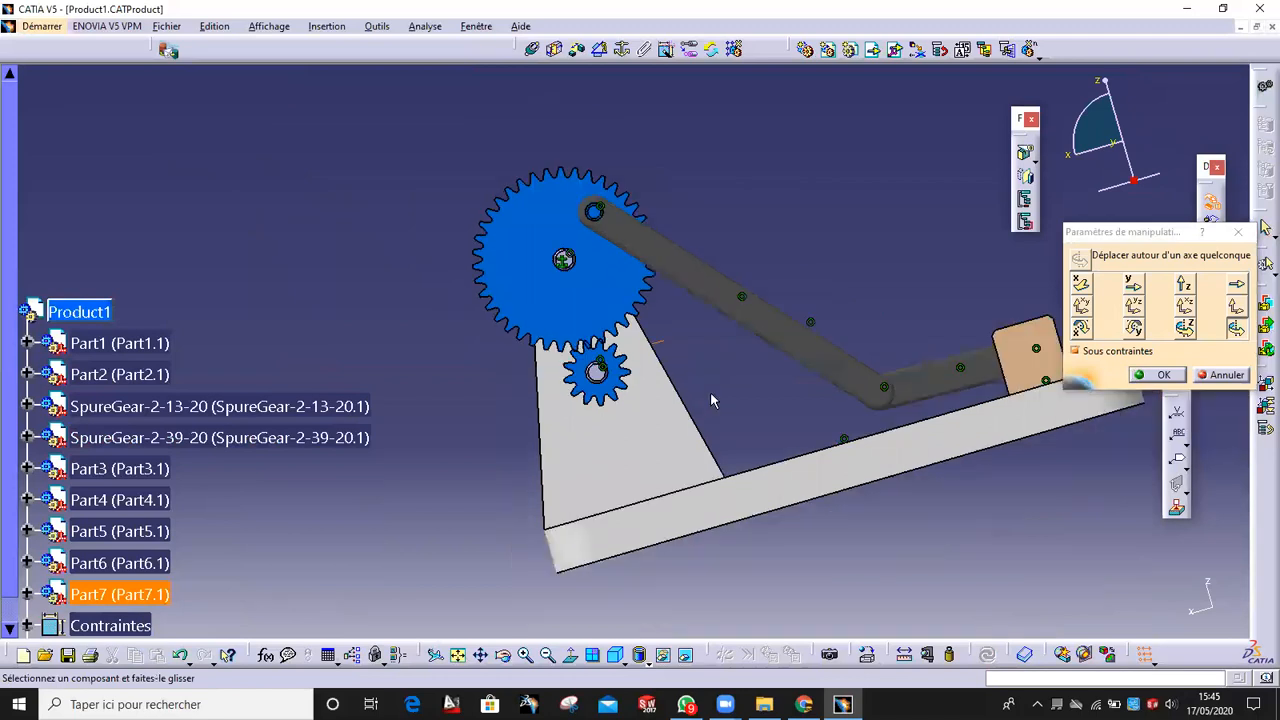
{"action": "left_click_drag", "start_coordinate": [620, 267], "coordinate": [621, 275]}
{"action": "middle_click_drag", "start_coordinate": [603, 440], "coordinate": [607, 392], "text": "ctrl"}
{"action": "middle_click_drag", "start_coordinate": [1003, 453], "coordinate": [813, 486]}
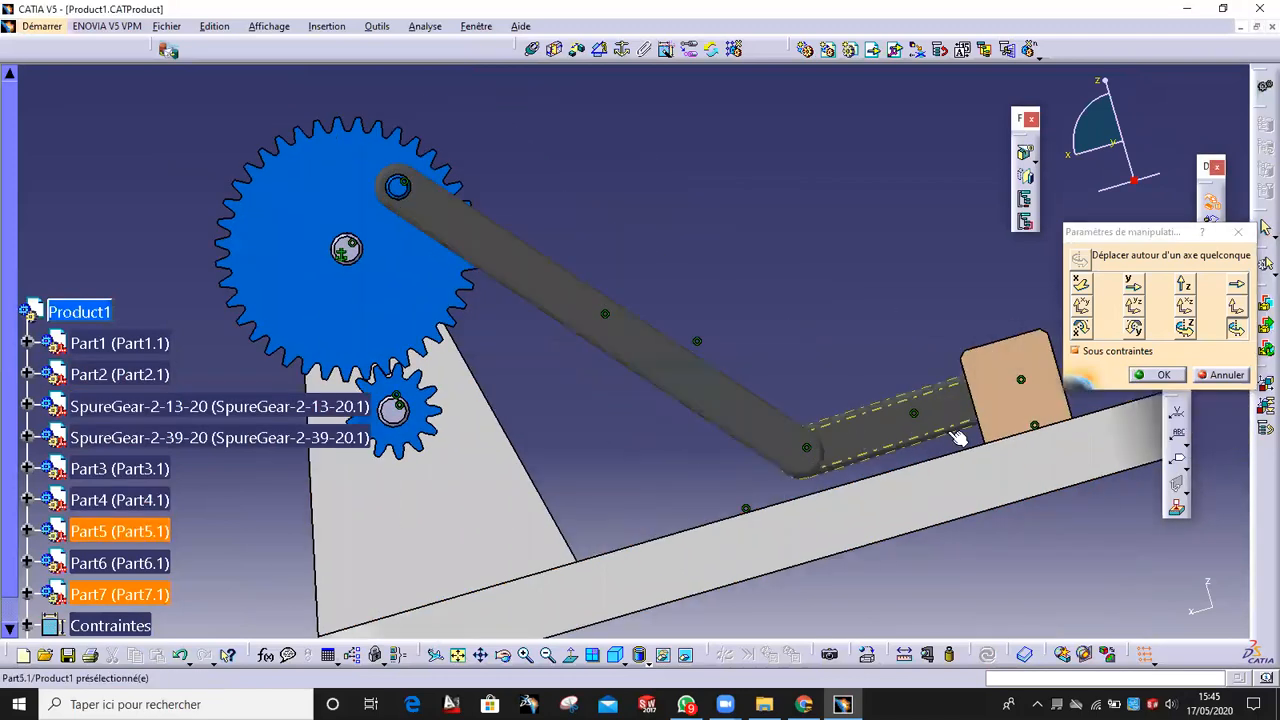
{"action": "scroll", "coordinate": [153, 429], "scroll_direction": "down", "scroll_amount": 8}
{"action": "middle_click_drag", "start_coordinate": [502, 402], "coordinate": [518, 351], "text": "ctrl"}
{"action": "middle_click_drag", "start_coordinate": [518, 351], "coordinate": [643, 326]}
{"action": "middle_click_drag", "start_coordinate": [557, 449], "coordinate": [697, 512], "text": "ctrl"}
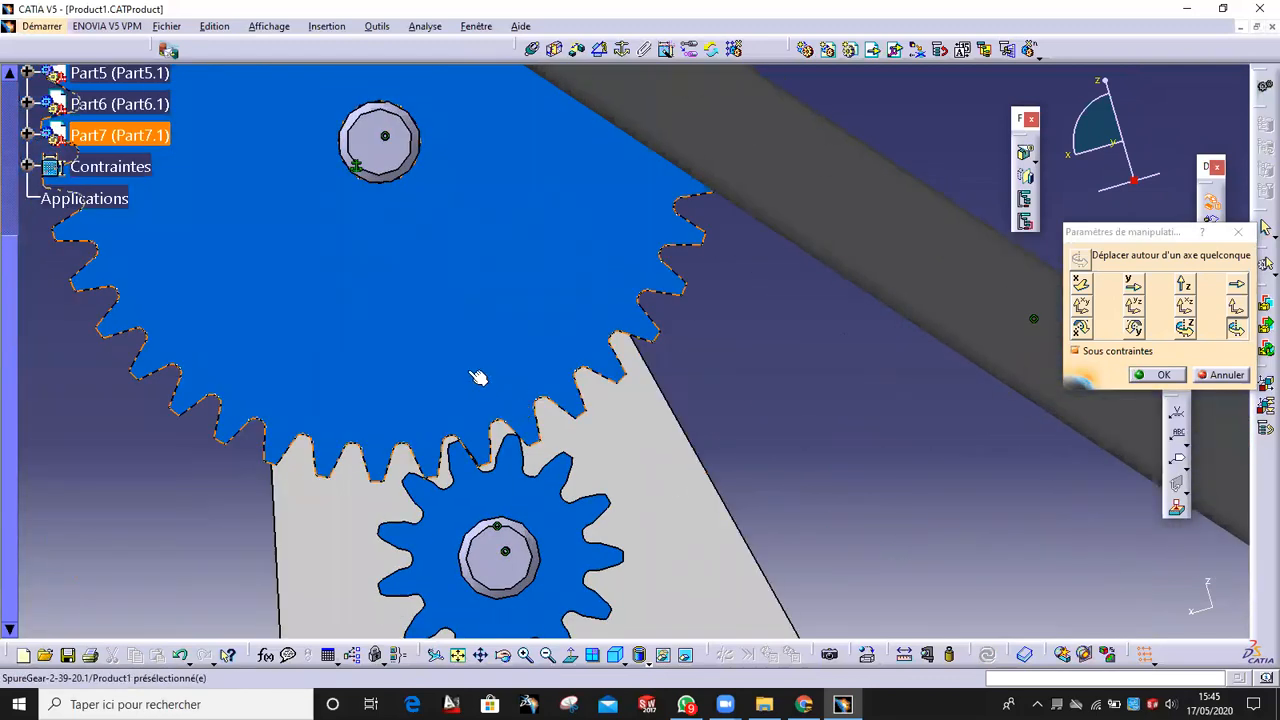
{"action": "mouse_move", "coordinate": [425, 373]}
{"action": "left_mouse_down"}
{"action": "mouse_move", "coordinate": [416, 368]}
{"action": "mouse_move", "coordinate": [424, 375]}
{"action": "left_mouse_up"}
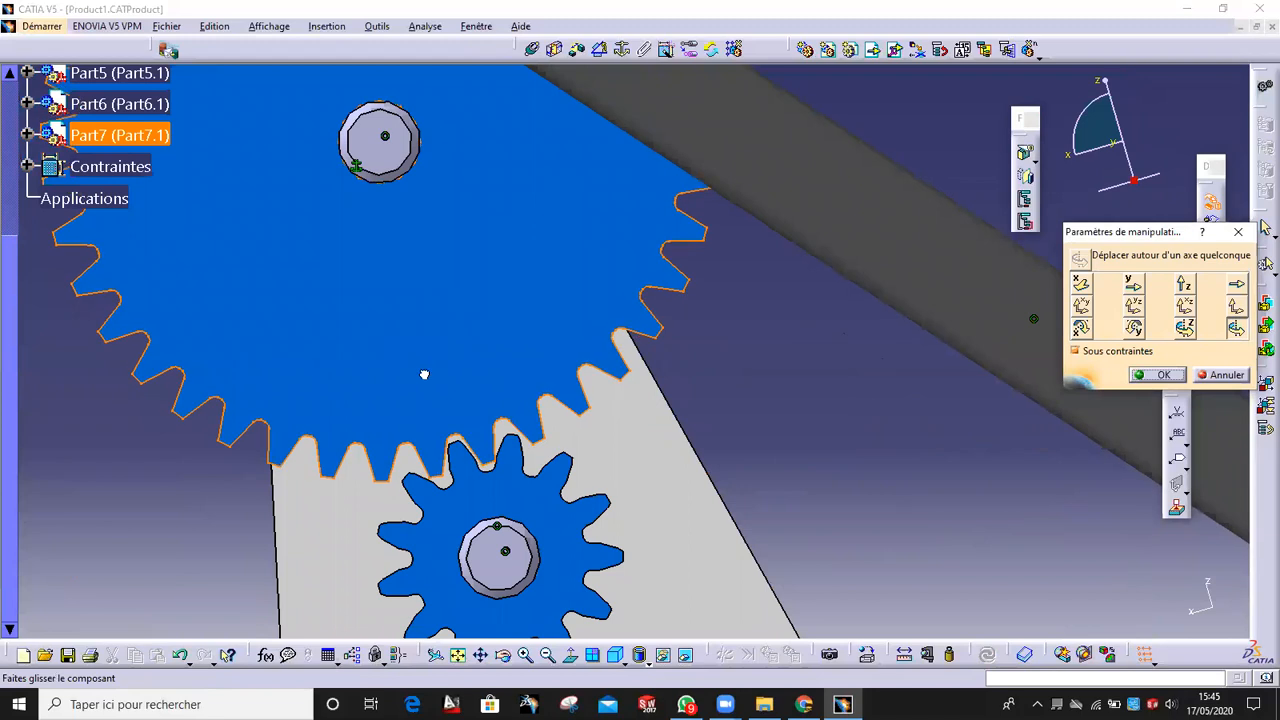
{"action": "middle_click_drag", "start_coordinate": [478, 558], "coordinate": [487, 498], "text": "ctrl"}
{"action": "middle_click_drag", "start_coordinate": [590, 483], "coordinate": [888, 432]}
{"action": "middle_click_drag", "start_coordinate": [642, 485], "coordinate": [655, 340], "text": "ctrl"}
{"action": "middle_click_drag", "start_coordinate": [664, 305], "coordinate": [754, 116]}
{"action": "left_click_drag", "start_coordinate": [660, 285], "coordinate": [662, 298]}
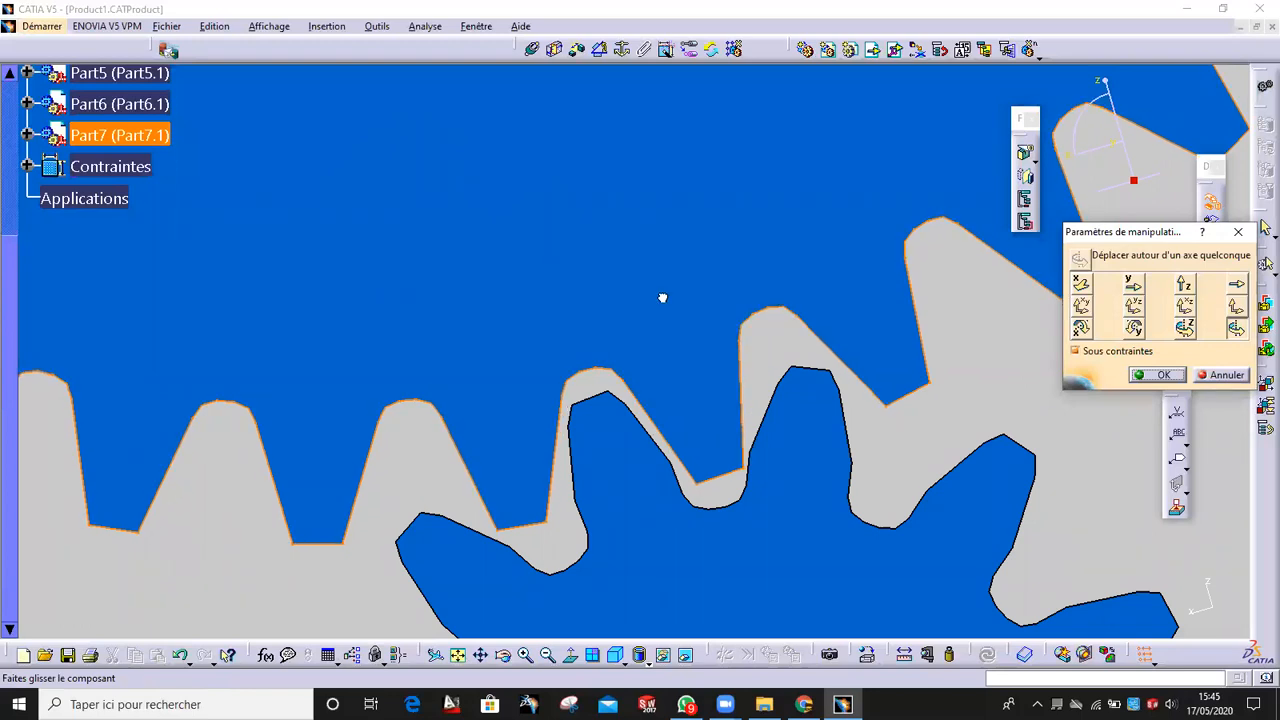
{"action": "left_click_drag", "start_coordinate": [662, 294], "coordinate": [662, 294]}
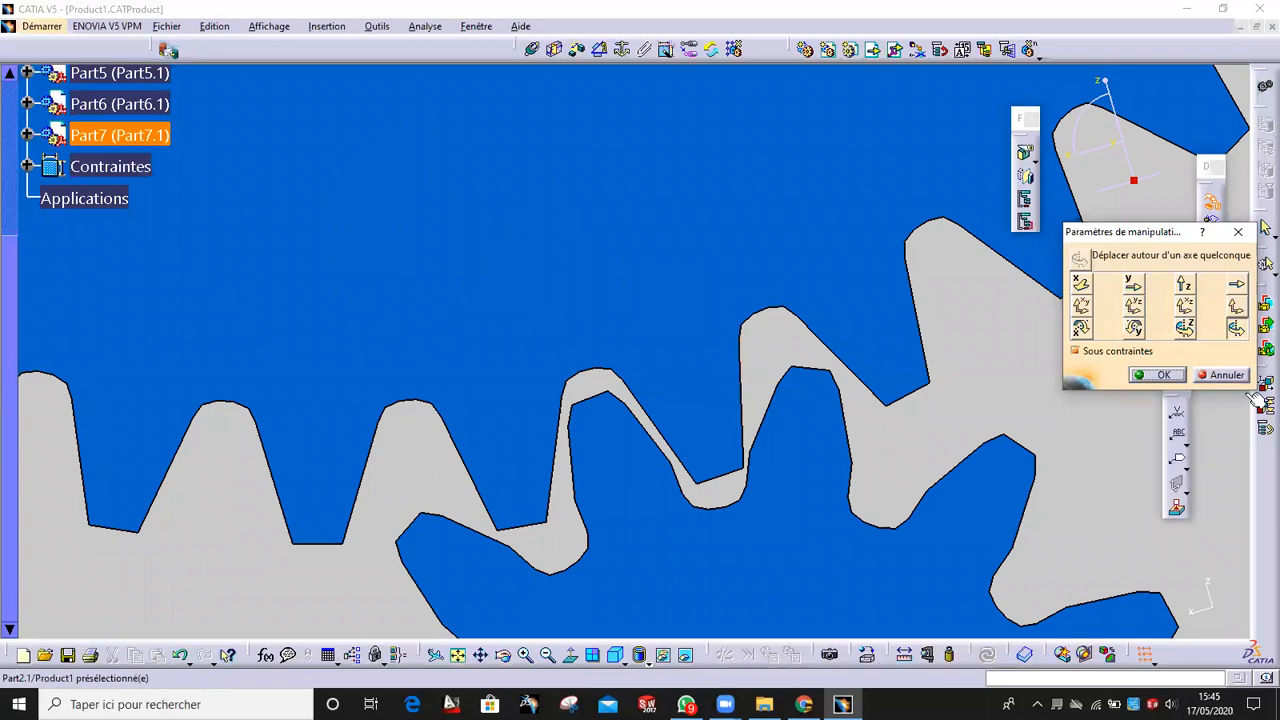
{"action": "left_click", "coordinate": [1169, 376]}
- Switch from assembly design to the DMU Kinematics workbench
{"action": "middle_click_drag", "start_coordinate": [648, 348], "coordinate": [650, 557]}
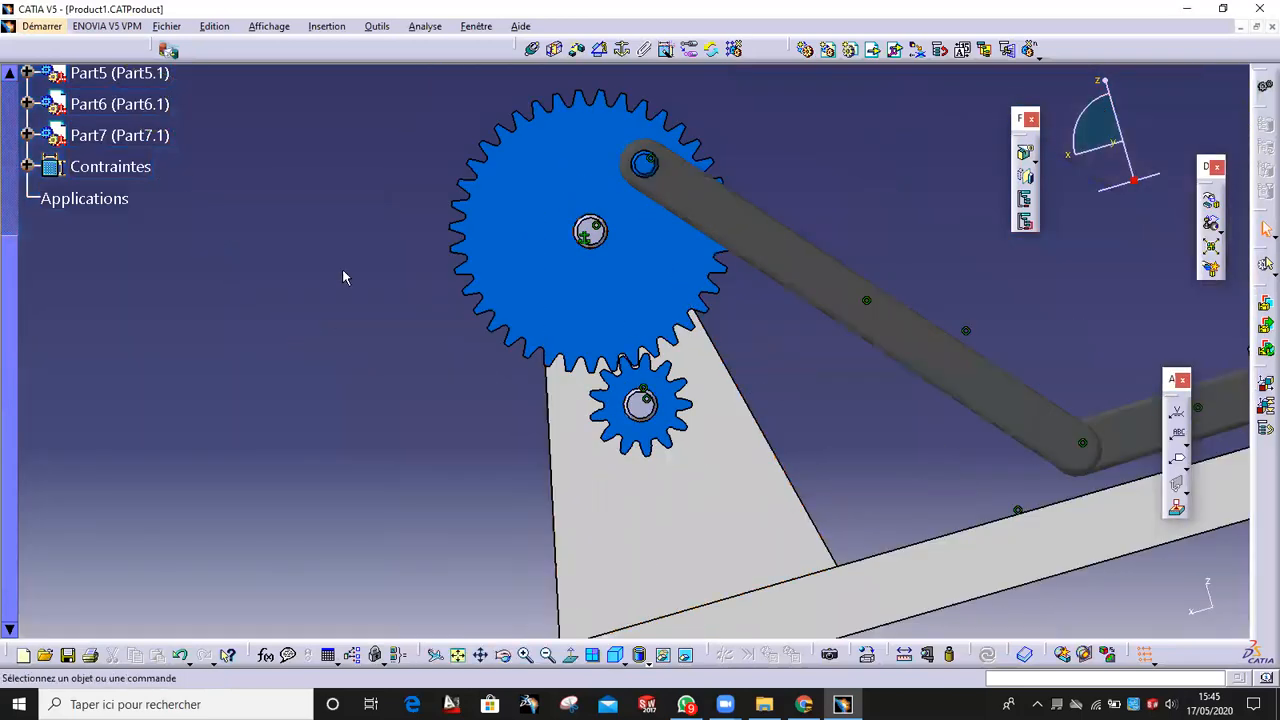
{"action": "left_click", "coordinate": [43, 27]}
{"action": "mouse_move", "coordinate": [80, 162]}
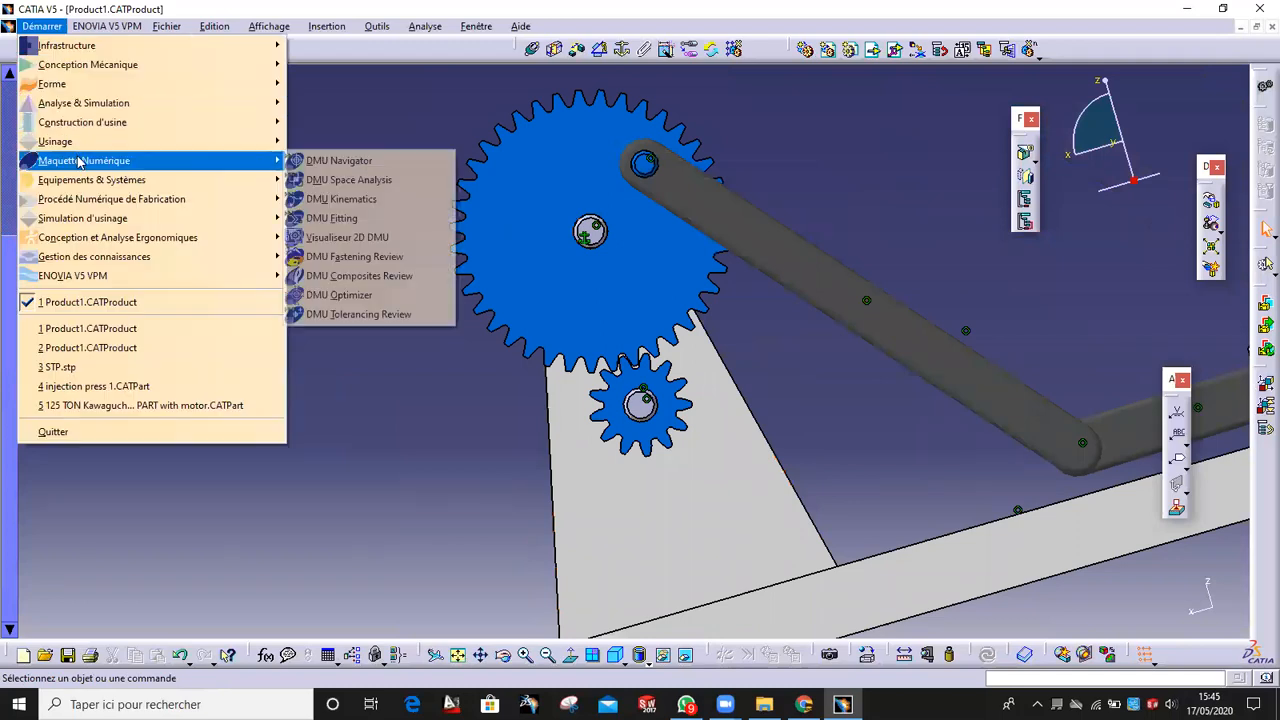
{"action": "left_click", "coordinate": [331, 217]}
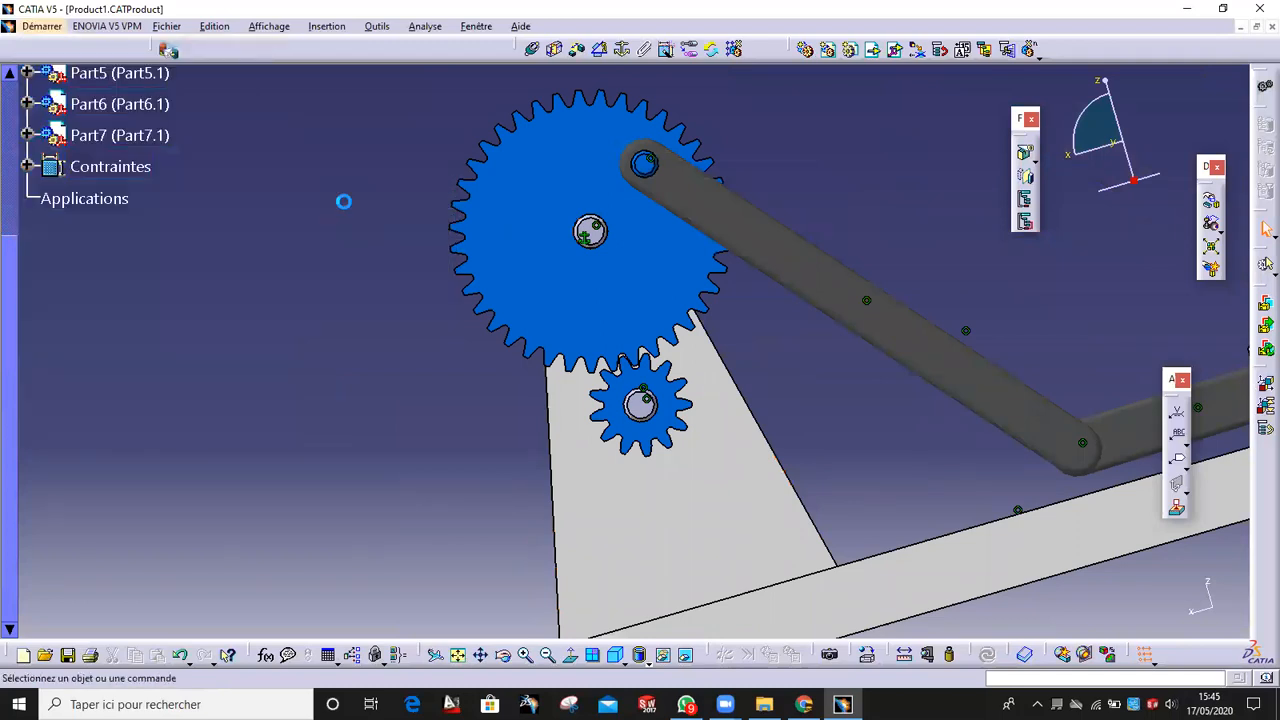
- Create a new mechanism and define the base, Part2, as its fixed part
{"action": "middle_click_drag", "start_coordinate": [620, 140], "coordinate": [700, 208]}
{"action": "middle_click_drag", "start_coordinate": [715, 285], "coordinate": [690, 250]}
{"action": "scroll", "coordinate": [790, 346], "scroll_direction": "up", "scroll_amount": 1}
{"action": "middle_click_drag", "start_coordinate": [634, 285], "coordinate": [484, 140]}
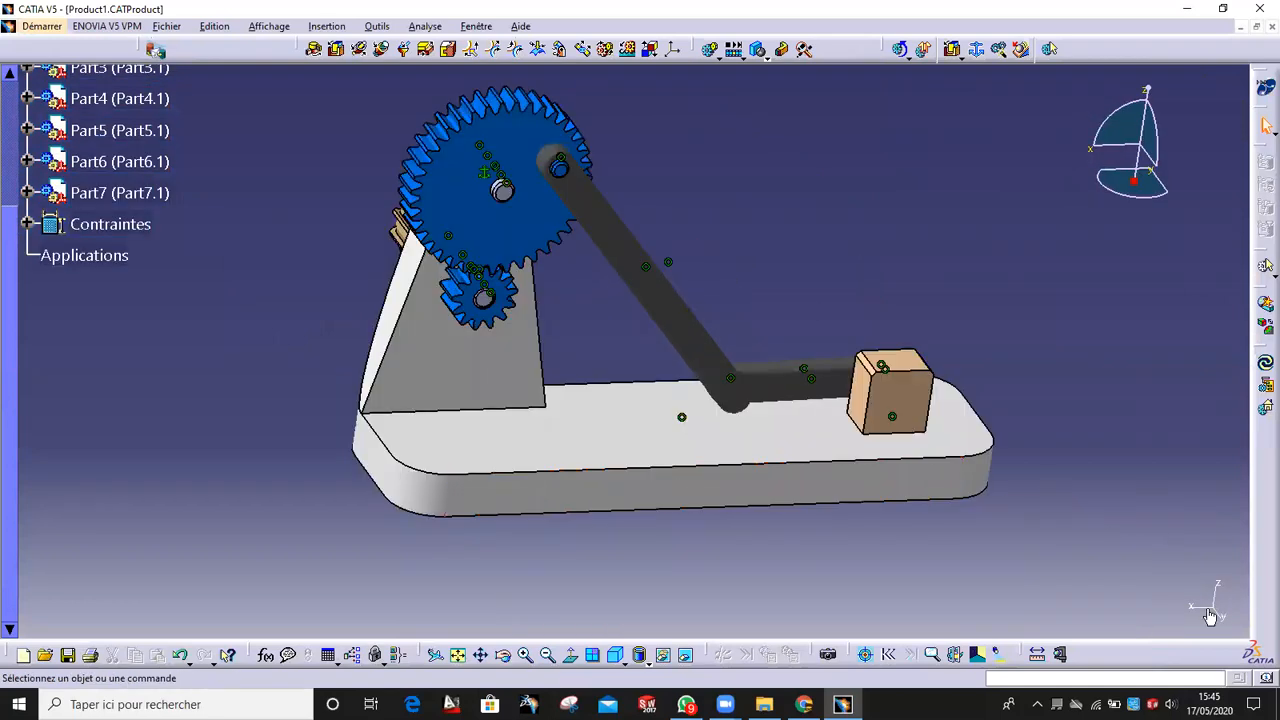
{"action": "middle_click_drag", "start_coordinate": [667, 308], "coordinate": [560, 280]}
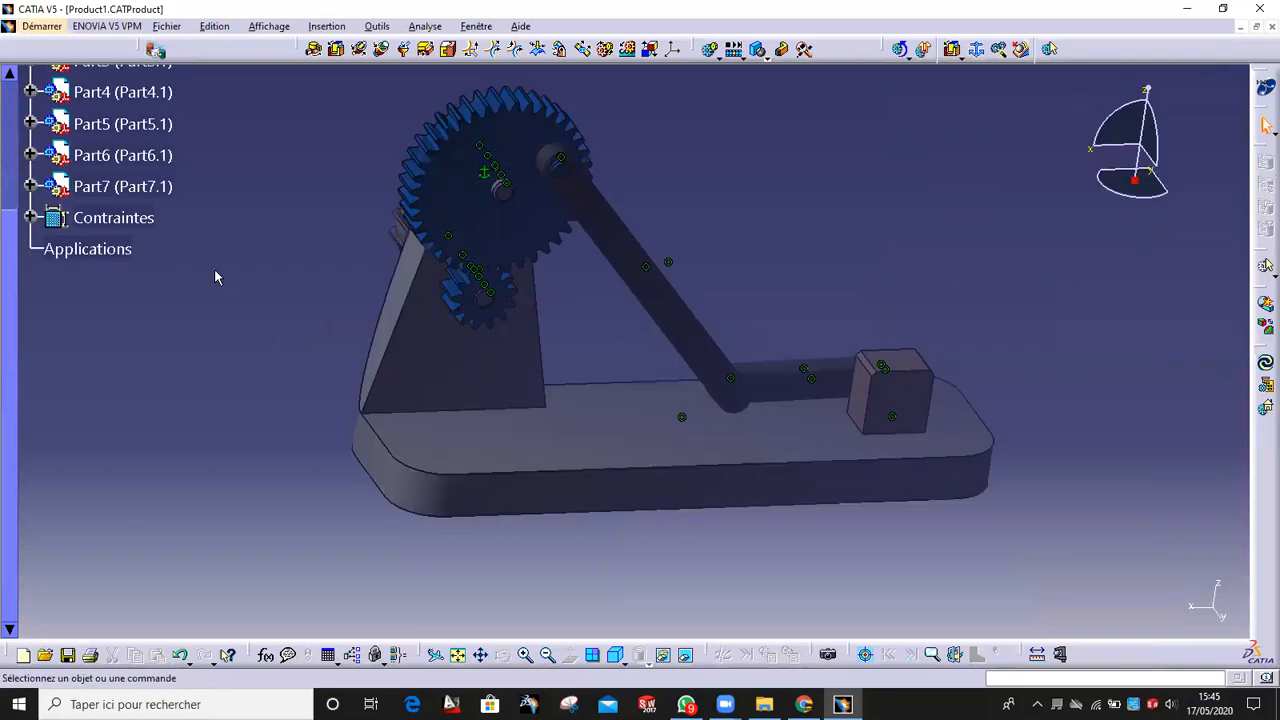
{"action": "scroll", "coordinate": [217, 276], "scroll_direction": "up", "scroll_amount": 3}
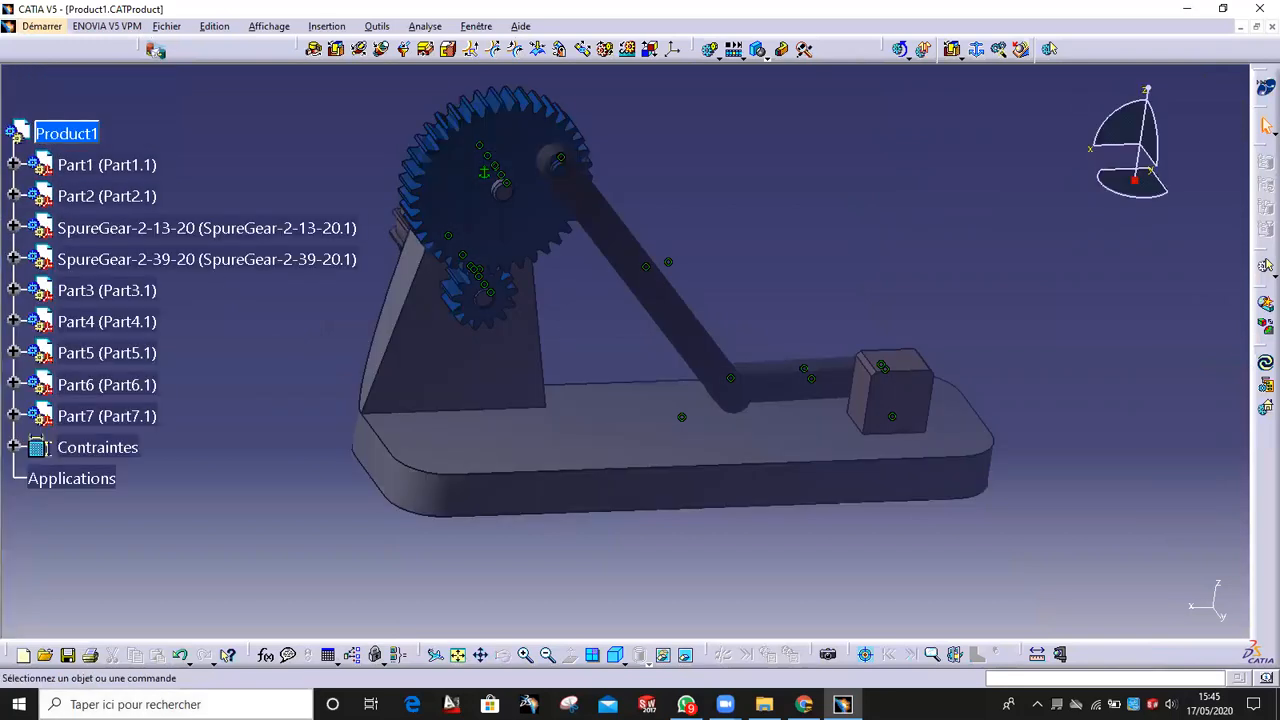
{"action": "left_click", "coordinate": [1202, 615]}
{"action": "middle_click_drag", "start_coordinate": [929, 571], "coordinate": [900, 480]}
{"action": "middle_click_drag", "start_coordinate": [643, 472], "coordinate": [621, 407]}
{"action": "middle_click", "coordinate": [610, 327]}
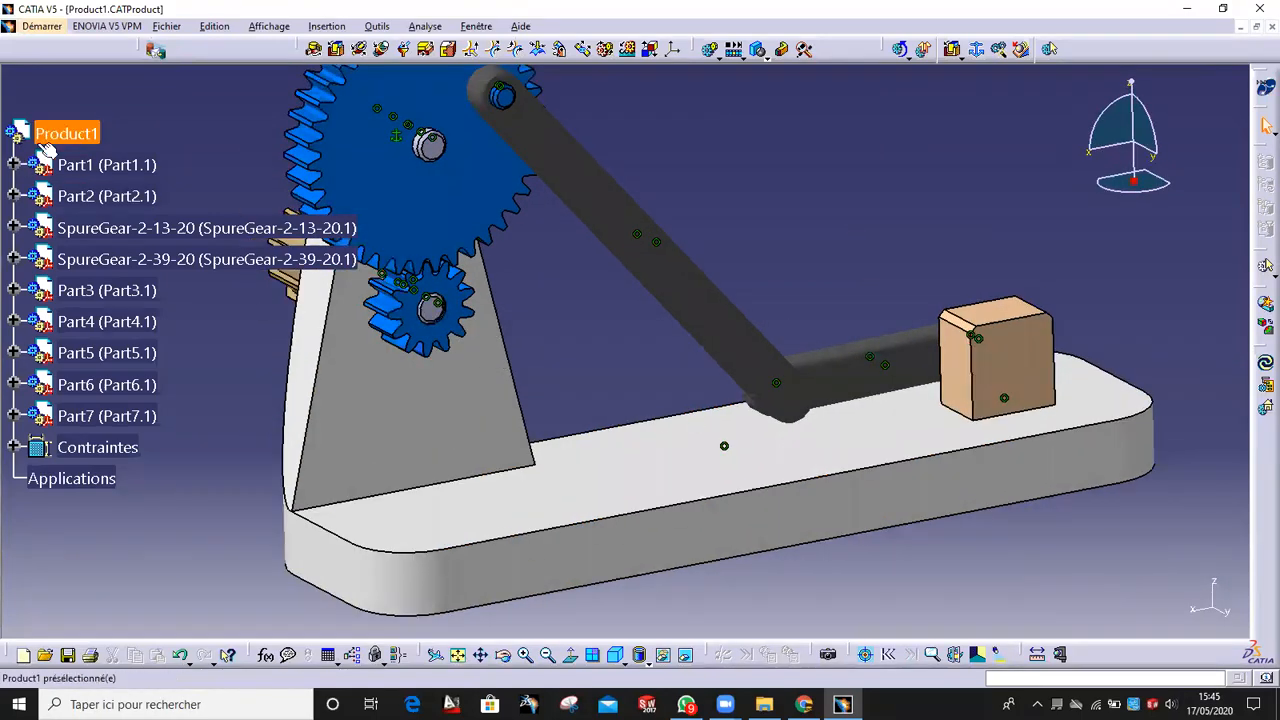
{"action": "scroll", "coordinate": [105, 140], "scroll_direction": "down", "scroll_amount": 4}
{"action": "left_click", "coordinate": [979, 51]}
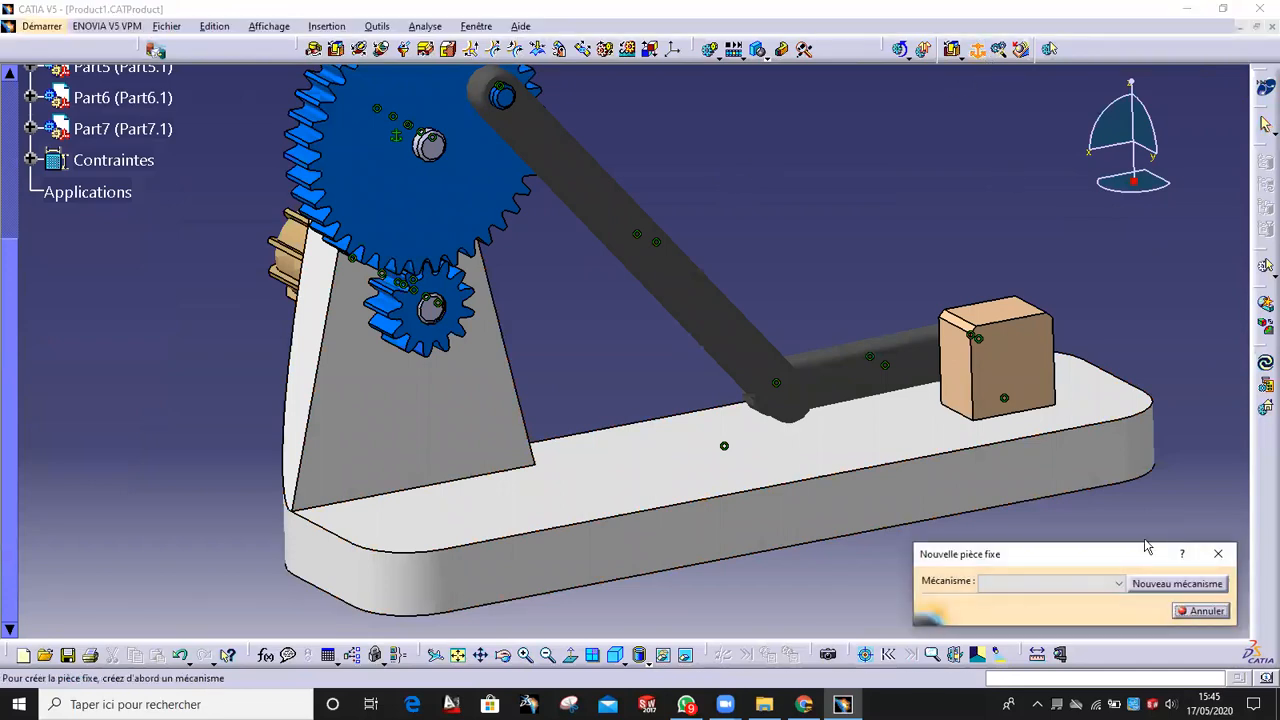
{"action": "key", "text": "Return"}
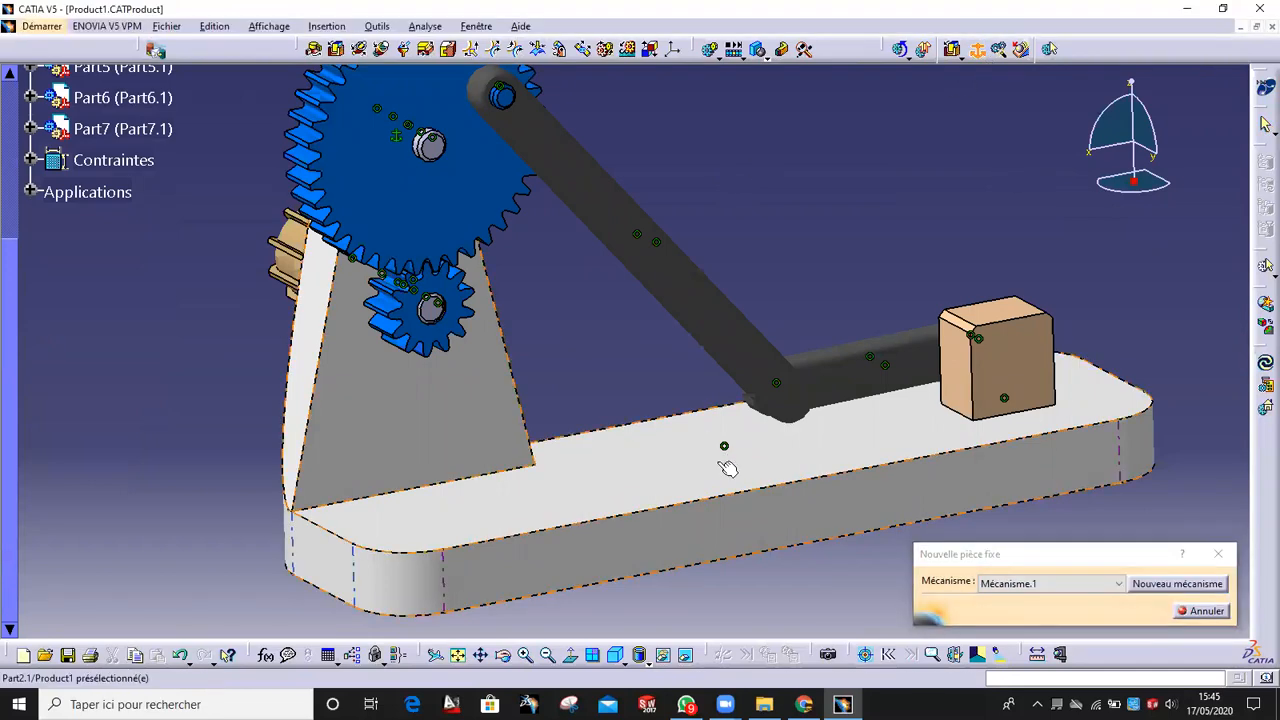
{"action": "left_click", "coordinate": [766, 486]}
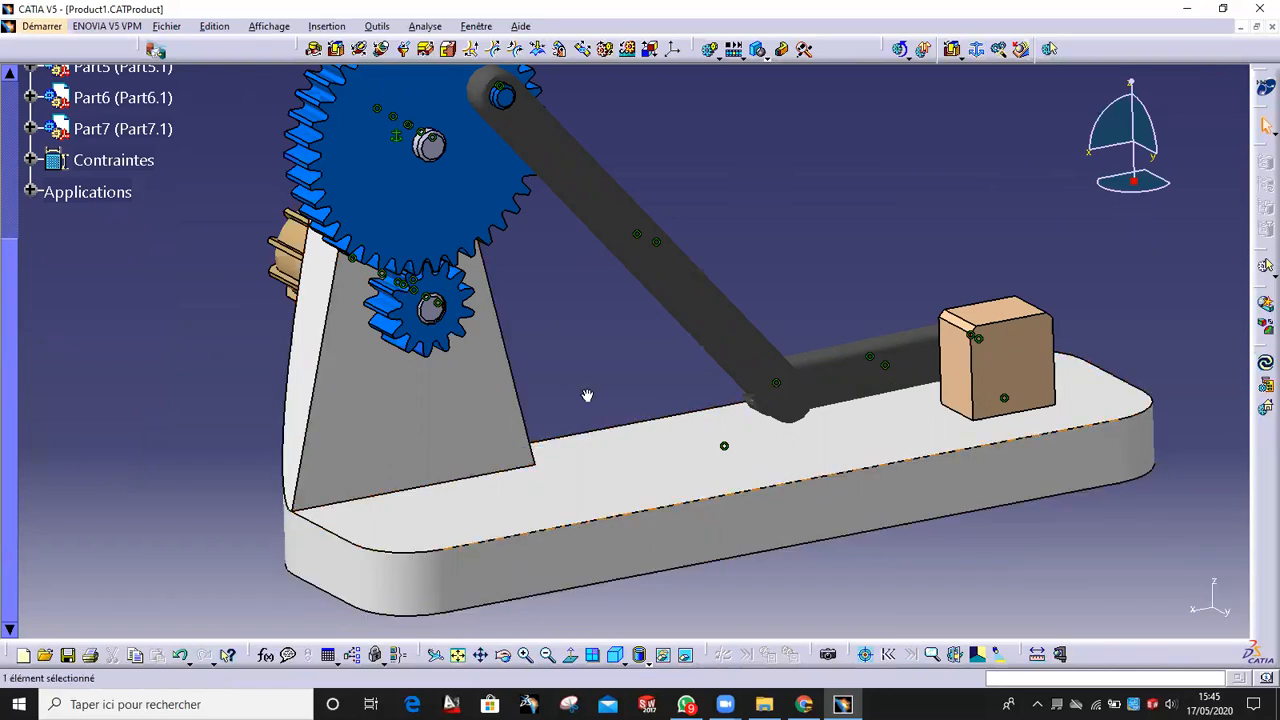
- Create a rigid joint (Rigide) between the motor, Part1, and the base, Part2
{"action": "middle_click_drag", "start_coordinate": [586, 397], "coordinate": [820, 370]}
{"action": "left_click", "coordinate": [449, 51]}
{"action": "left_click", "coordinate": [478, 276]}
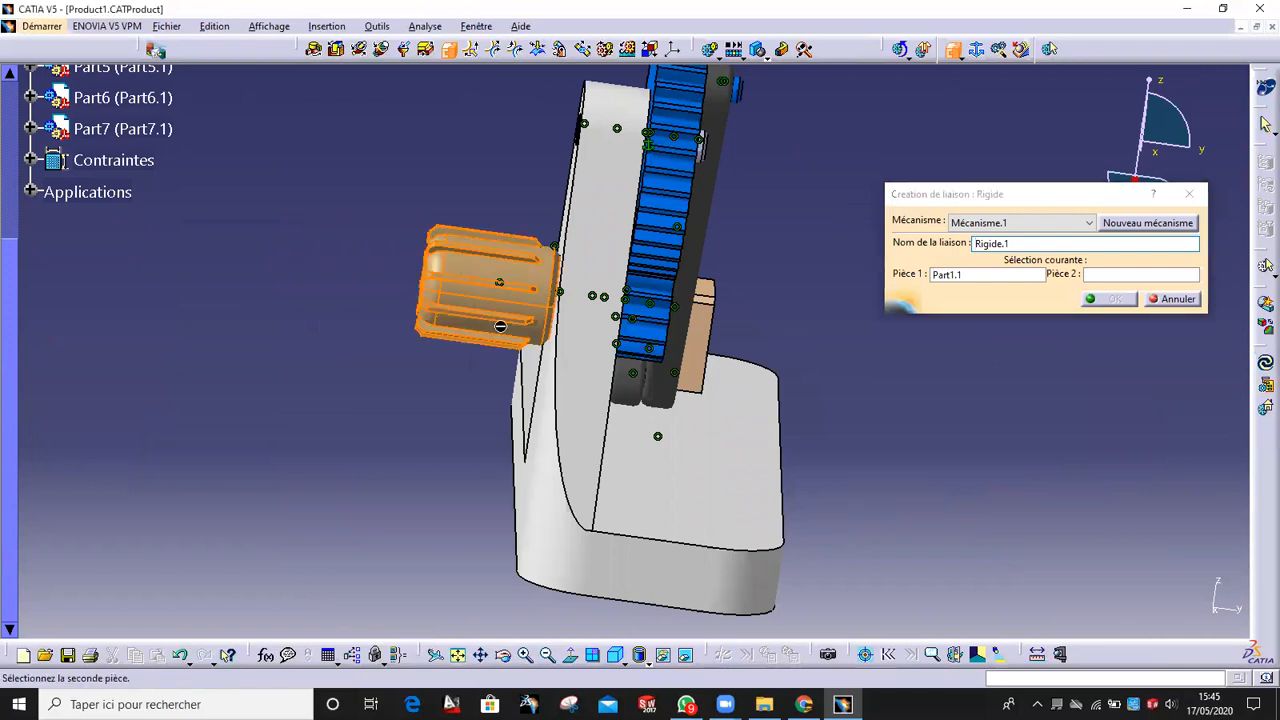
{"action": "left_click", "coordinate": [699, 521]}
{"action": "left_click", "coordinate": [1105, 299]}
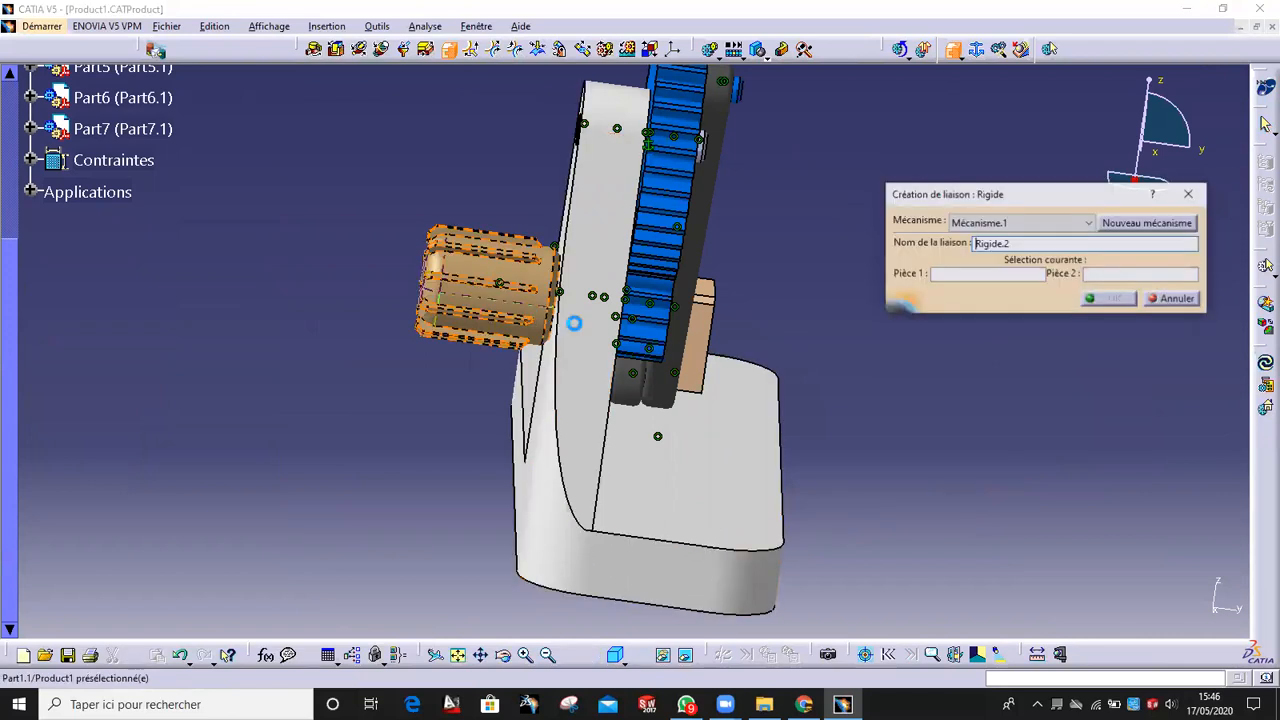
- Create a rigid joint (Rigide) between the large gear's shaft, Part7, and the base, Part2
{"action": "mouse_move", "coordinate": [617, 380]}
{"action": "middle_mouse_down"}
{"action": "mouse_move", "coordinate": [638, 387]}
{"action": "mouse_move", "coordinate": [630, 378]}
{"action": "middle_mouse_up"}
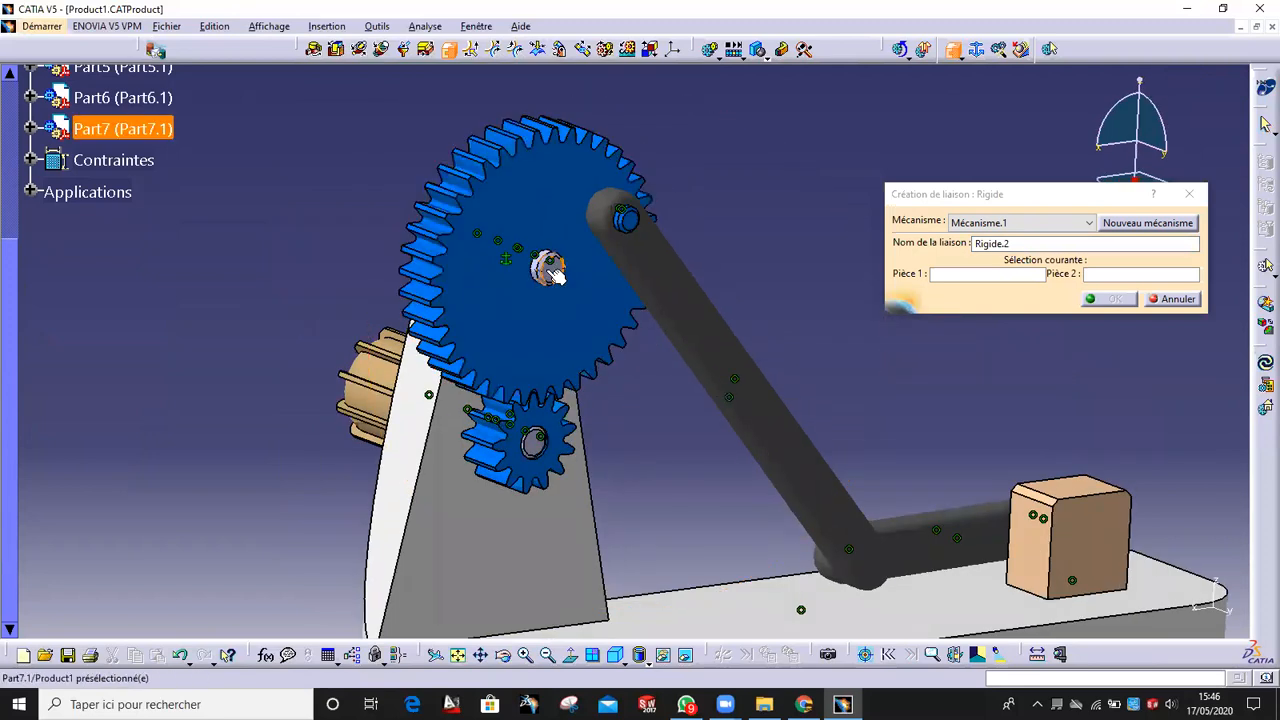
{"action": "middle_click_drag", "start_coordinate": [545, 267], "coordinate": [490, 370]}
{"action": "left_click", "coordinate": [443, 462]}
{"action": "left_click", "coordinate": [1110, 297]}
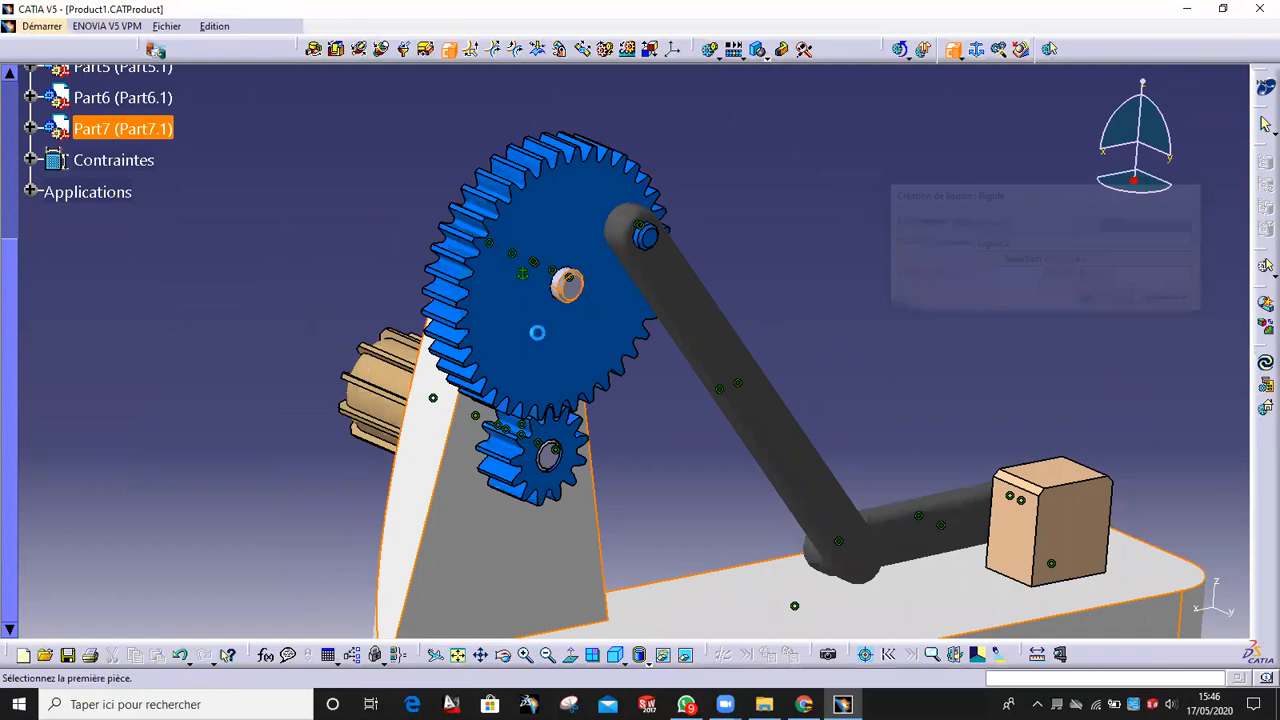
- Create a rigid joint (Rigide) between the small gear and its shaft, and leave the command
{"action": "left_click", "coordinate": [557, 458]}
{"action": "left_click", "coordinate": [510, 463]}
{"action": "left_click", "coordinate": [1097, 303]}
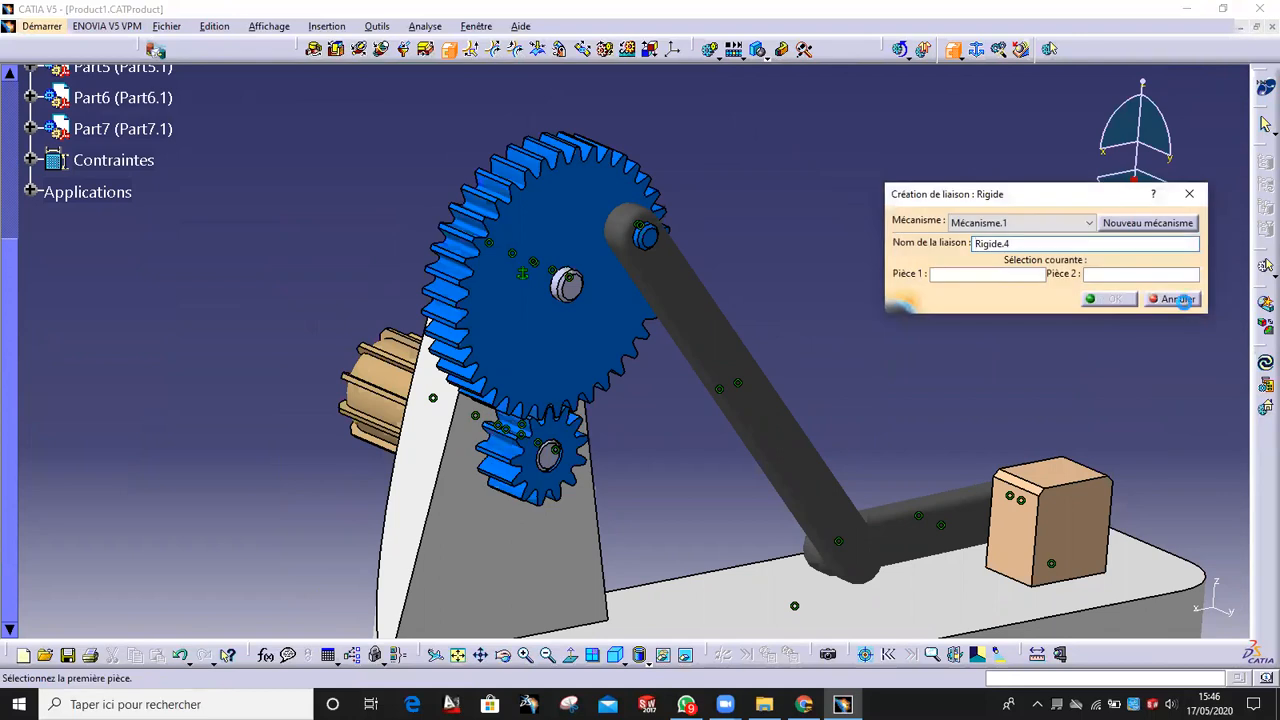
{"action": "left_click", "coordinate": [1180, 299]}
- Hide the large gear's shaft, Part7, and the shaft inside the small gear to expose both bores
{"action": "middle_click_drag", "start_coordinate": [616, 438], "coordinate": [632, 295]}
{"action": "left_click", "coordinate": [632, 295]}
{"action": "right_click", "coordinate": [630, 272]}
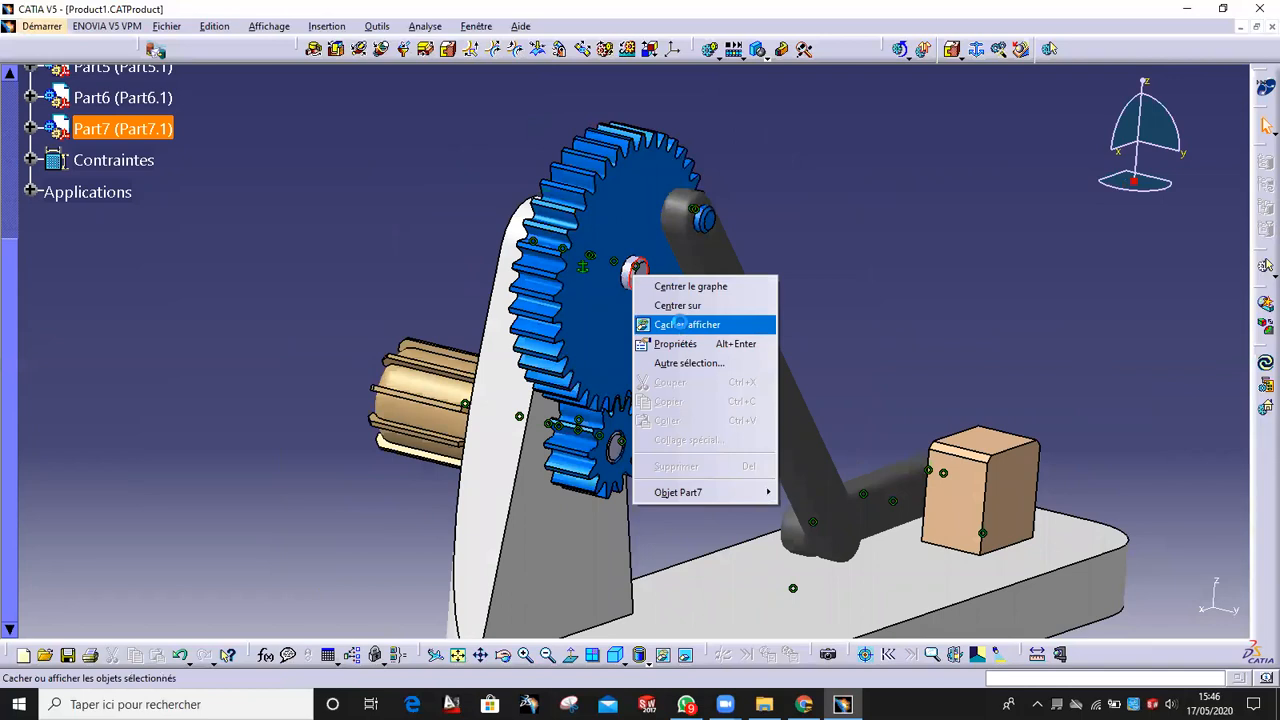
{"action": "left_click", "coordinate": [662, 324]}
{"action": "right_click", "coordinate": [617, 447]}
{"action": "left_click", "coordinate": [686, 500]}
- Create a Révolution joint between the large gear and the base, using the Distance option for the plane offset
{"action": "middle_click_drag", "start_coordinate": [686, 500], "coordinate": [346, 87]}
{"action": "left_click", "coordinate": [314, 53]}
{"action": "middle_click_drag", "start_coordinate": [508, 350], "coordinate": [313, 392]}
{"action": "left_click", "coordinate": [382, 375]}
{"action": "left_click", "coordinate": [303, 388]}
{"action": "left_click", "coordinate": [398, 270]}
{"action": "middle_click_drag", "start_coordinate": [391, 263], "coordinate": [561, 562], "text": "ctrl"}
{"action": "left_click", "coordinate": [1057, 543]}
{"action": "left_click", "coordinate": [1135, 611]}
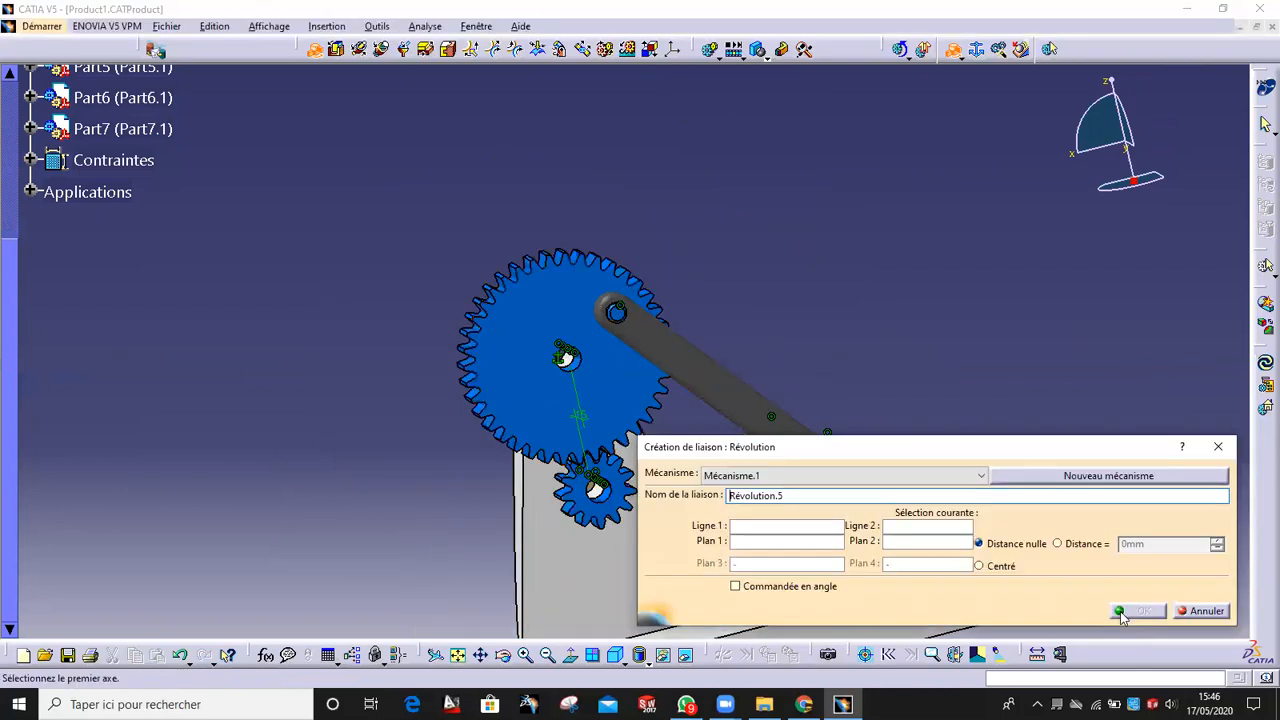
- Create a Révolution joint between the small gear SpureGear-2-13-20 and the base from their axes and front faces, and close the command
{"action": "middle_click_drag", "start_coordinate": [648, 379], "coordinate": [584, 159]}
{"action": "middle_click_drag", "start_coordinate": [611, 371], "coordinate": [611, 295], "text": "ctrl"}
{"action": "left_click", "coordinate": [606, 444]}
{"action": "left_click", "coordinate": [545, 420]}
{"action": "middle_click_drag", "start_coordinate": [279, 570], "coordinate": [269, 340]}
{"action": "left_click", "coordinate": [563, 279]}
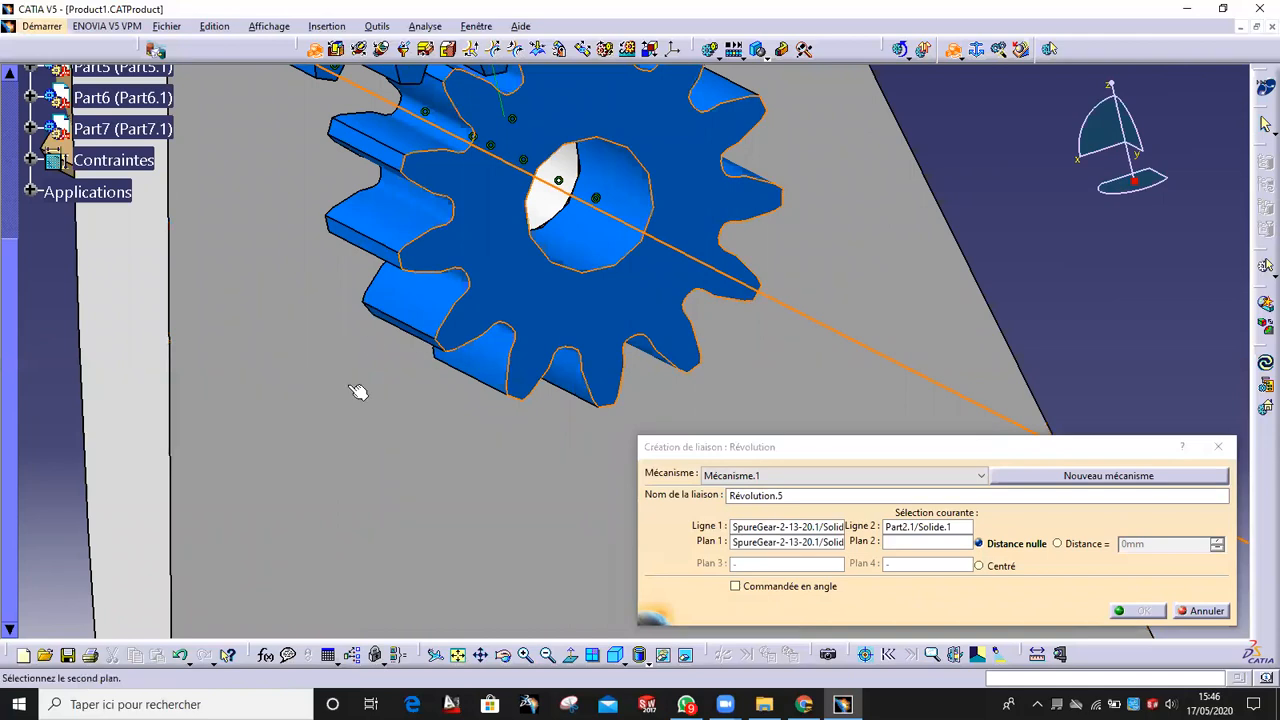
{"action": "middle_click_drag", "start_coordinate": [358, 392], "coordinate": [463, 394], "text": "ctrl"}
{"action": "left_click", "coordinate": [432, 482]}
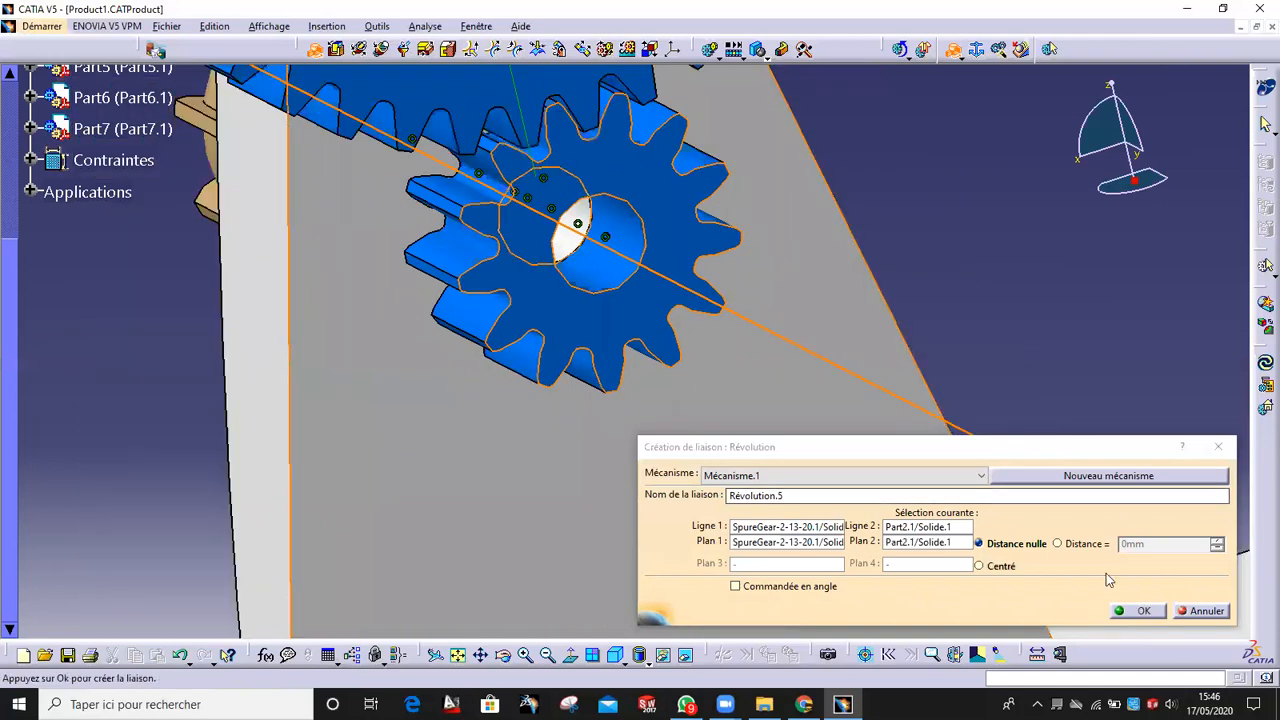
{"action": "left_click", "coordinate": [1141, 616]}
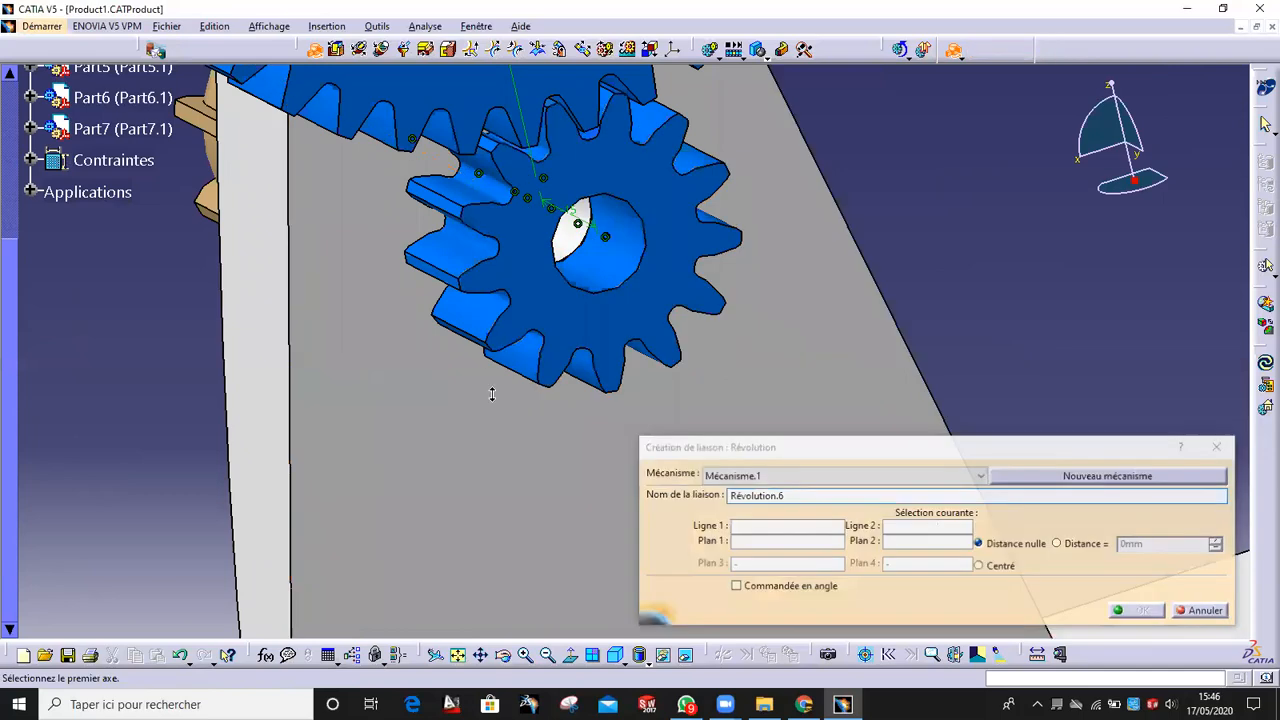
{"action": "left_click", "coordinate": [1218, 444]}
- Start an Engrenage joint with Révolution.5 as the first pivot and Révolution.4 as the second, picked from the expanded Liaisons of Mécanisme.1
{"action": "middle_click_drag", "start_coordinate": [580, 256], "coordinate": [680, 268]}
{"action": "scroll", "coordinate": [714, 246], "scroll_direction": "up", "scroll_amount": 1}
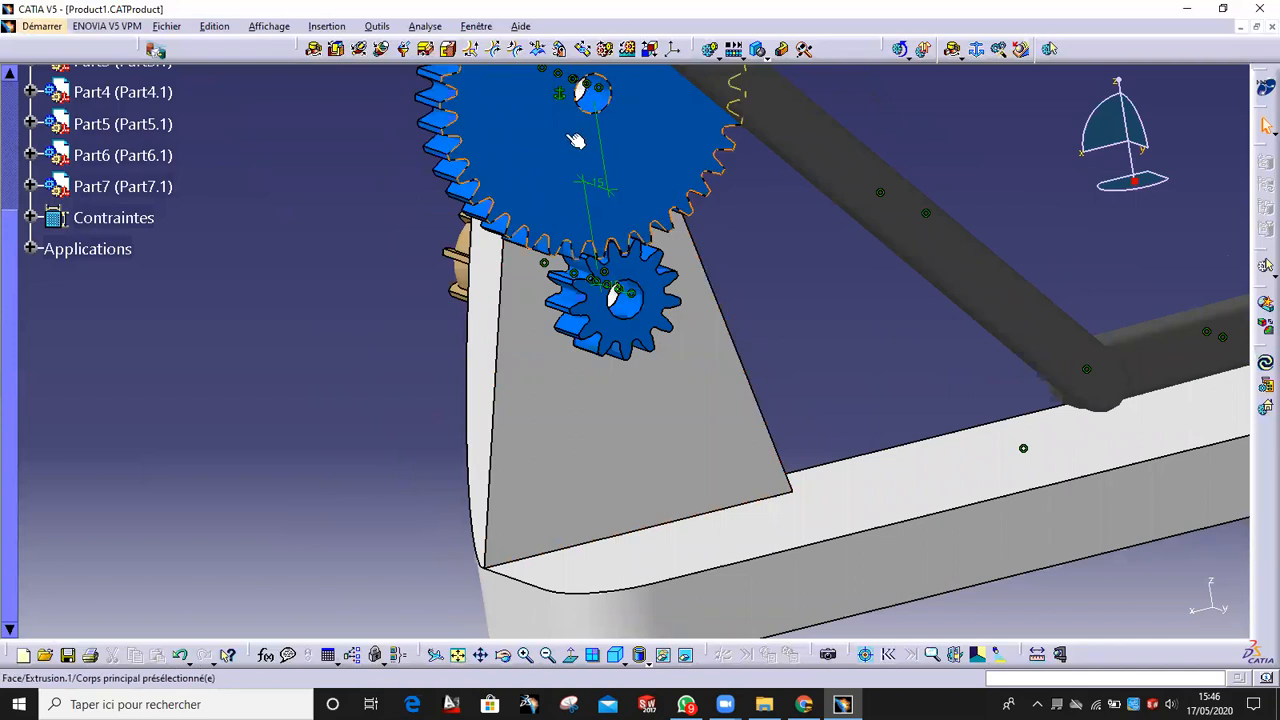
{"action": "middle_click_drag", "start_coordinate": [576, 140], "coordinate": [562, 163]}
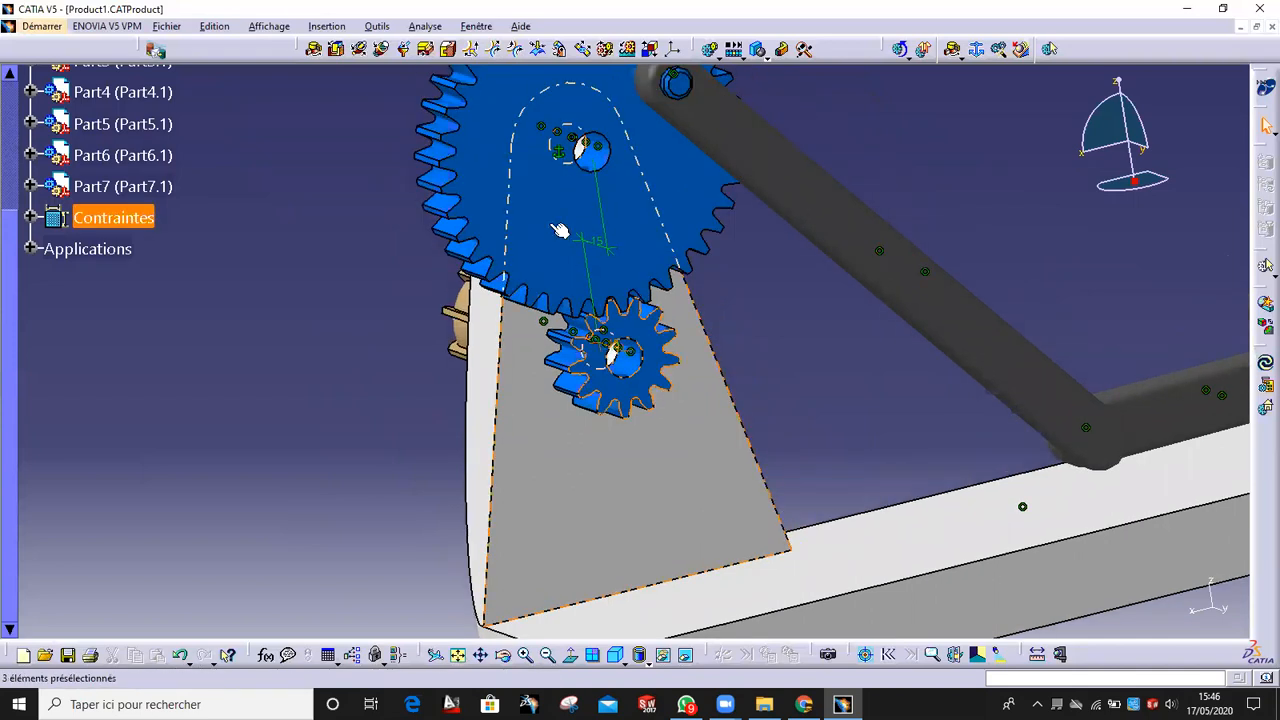
{"action": "middle_click_drag", "start_coordinate": [560, 229], "coordinate": [566, 268]}
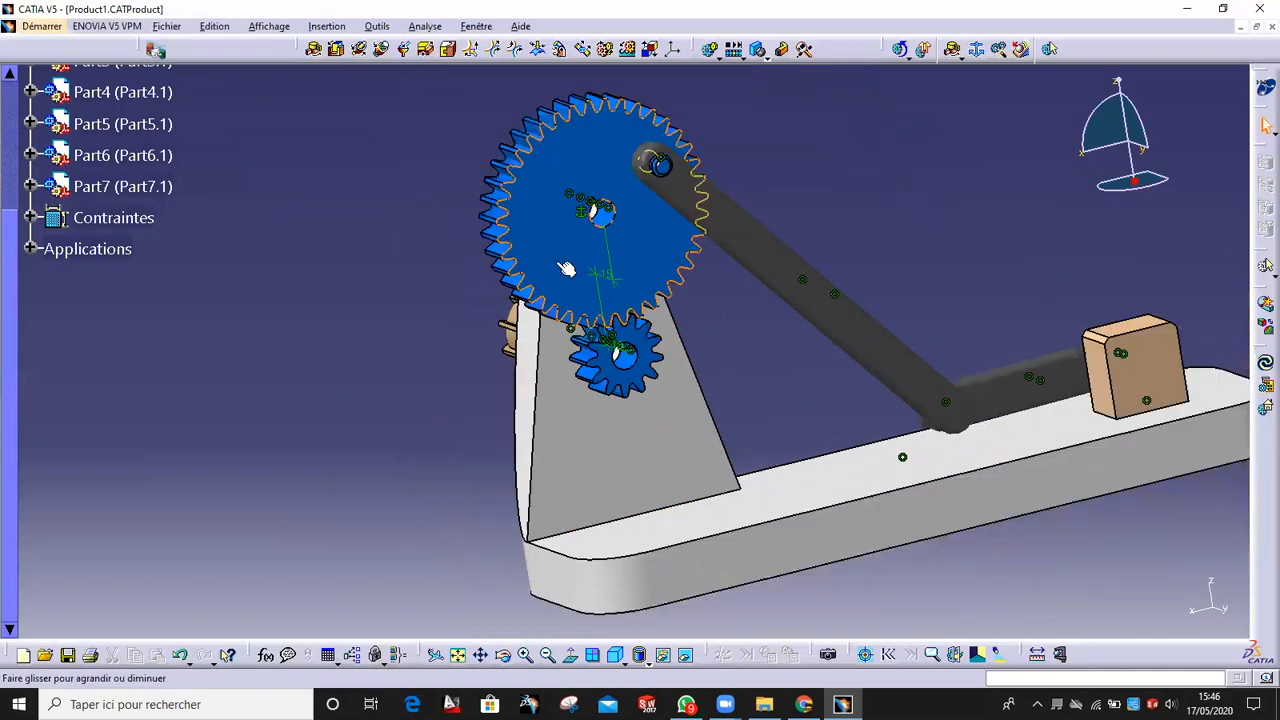
{"action": "left_click", "coordinate": [605, 50]}
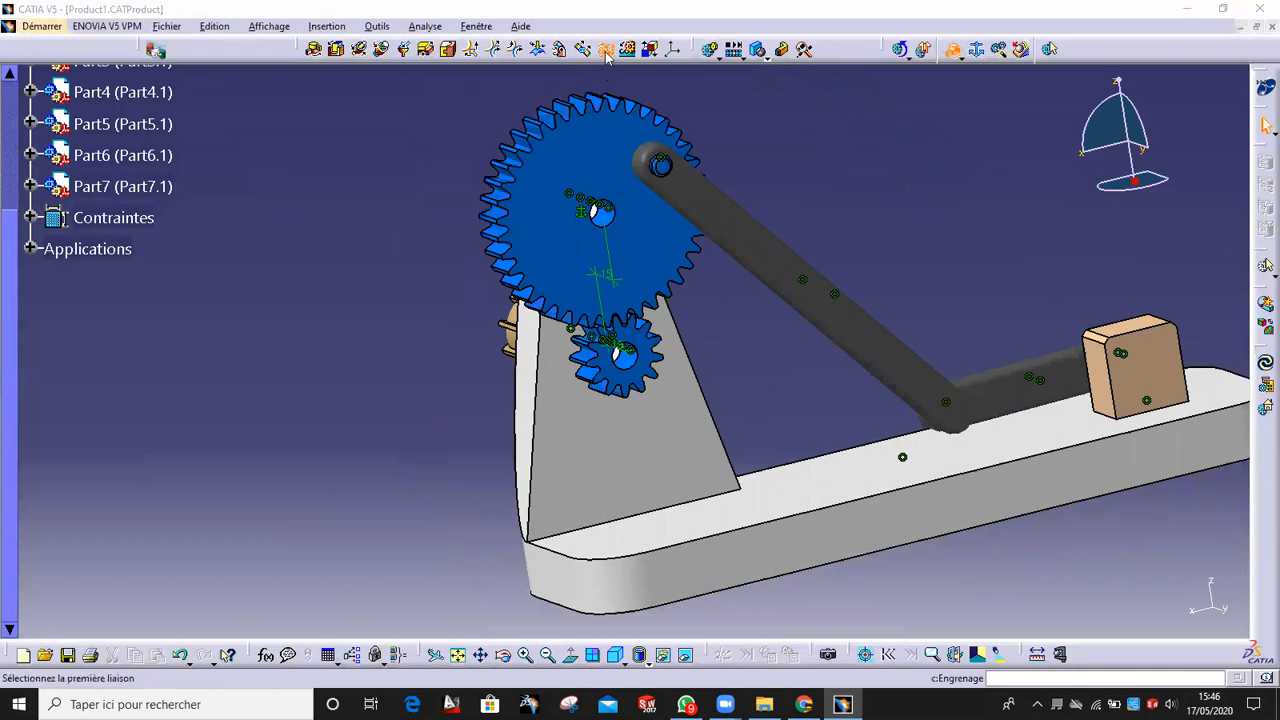
{"action": "left_click", "coordinate": [31, 248]}
{"action": "left_click", "coordinate": [53, 280]}
{"action": "left_click", "coordinate": [76, 312]}
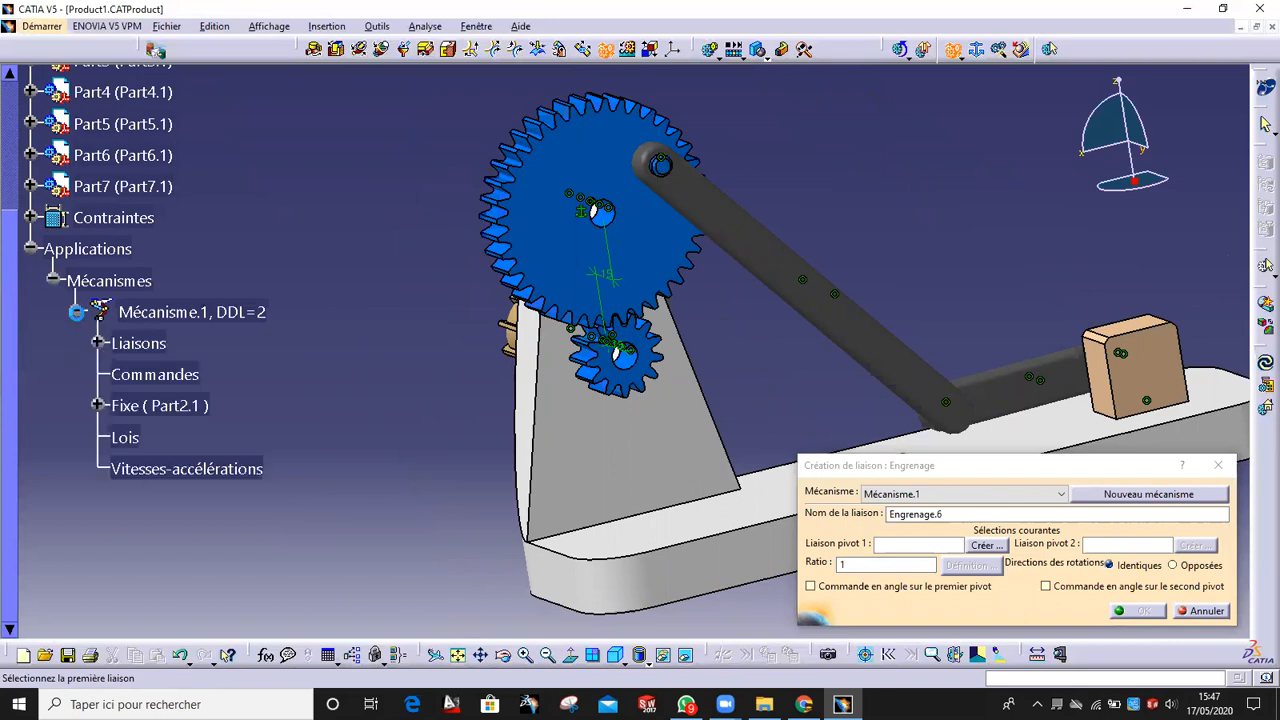
{"action": "left_click", "coordinate": [98, 343]}
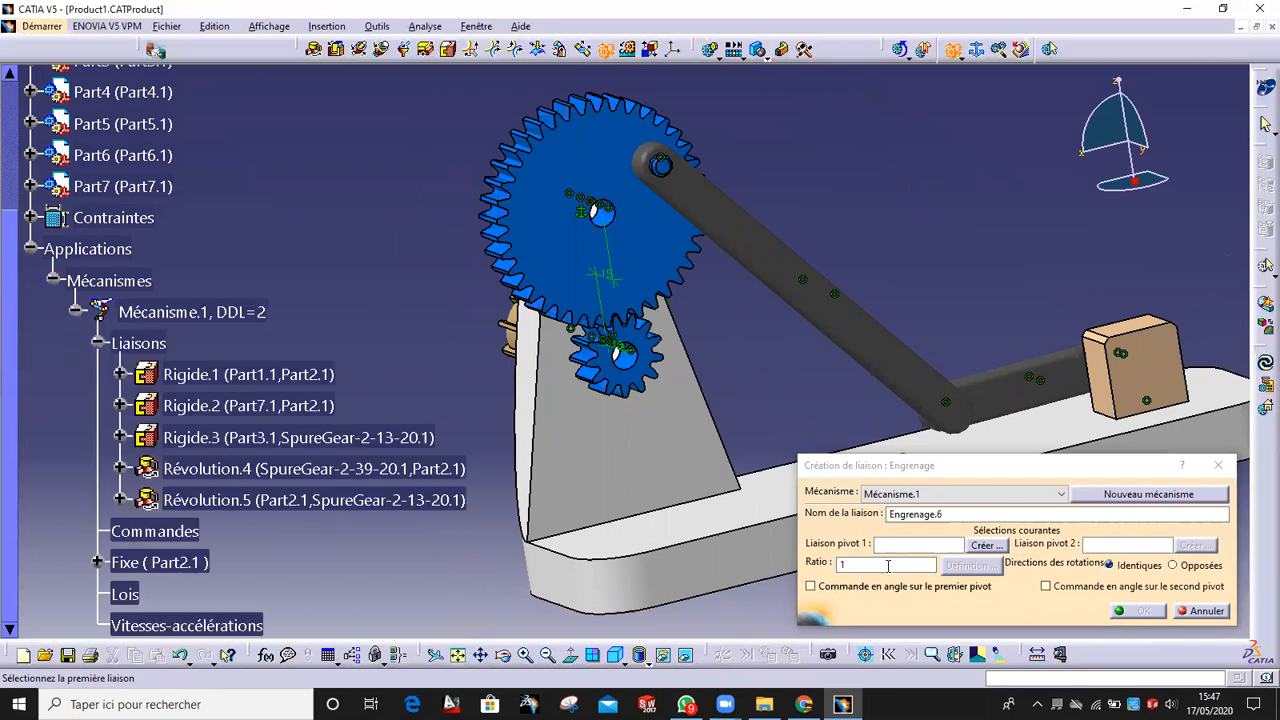
{"action": "left_click", "coordinate": [925, 548]}
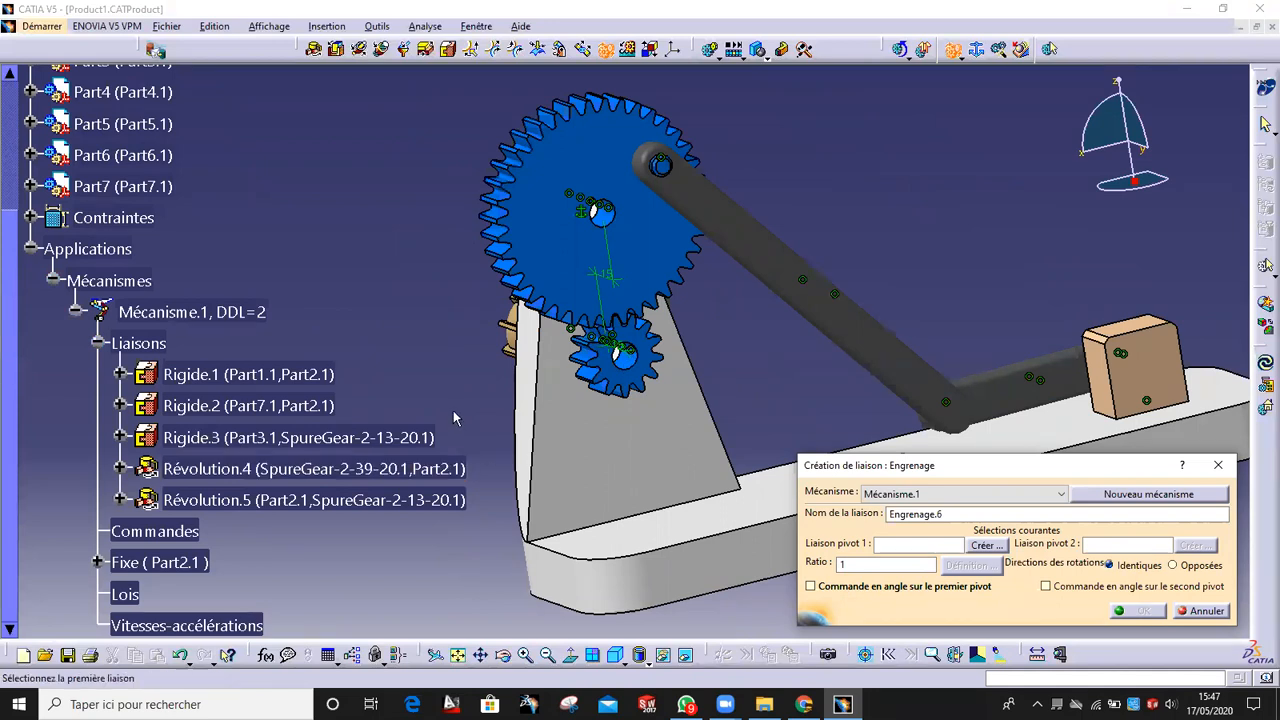
{"action": "left_click", "coordinate": [328, 500]}
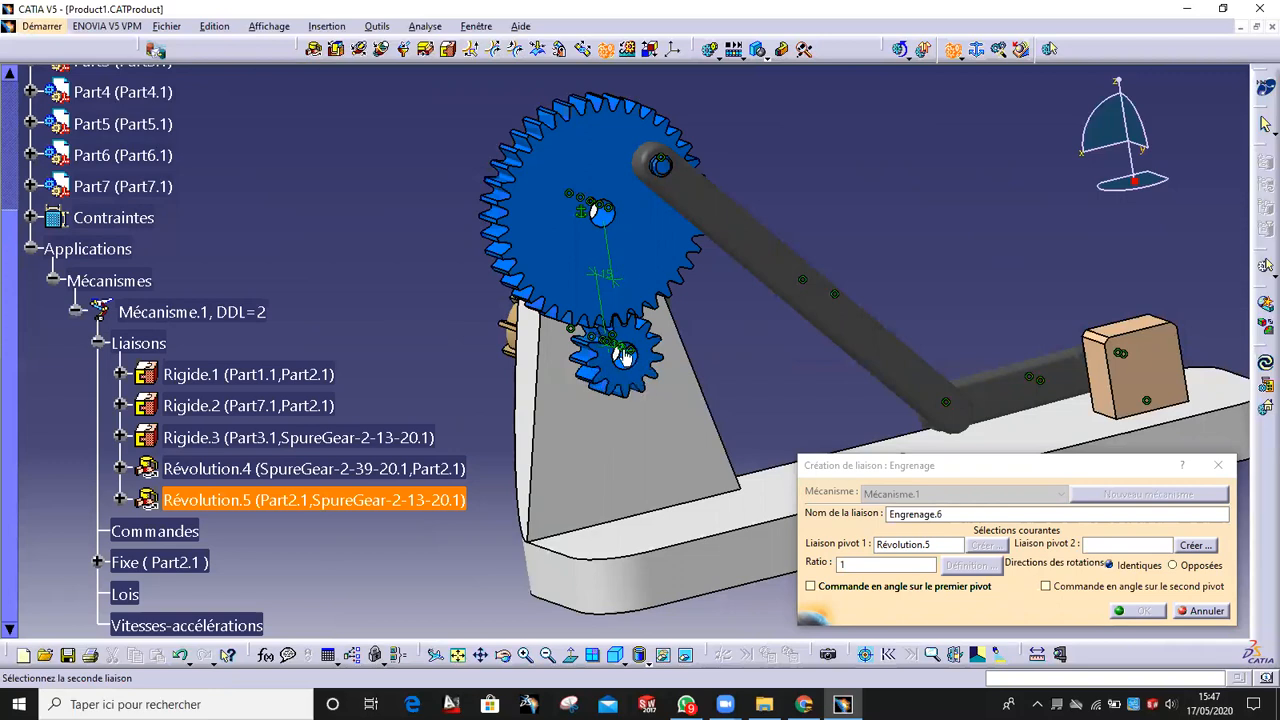
{"action": "left_click", "coordinate": [345, 469]}
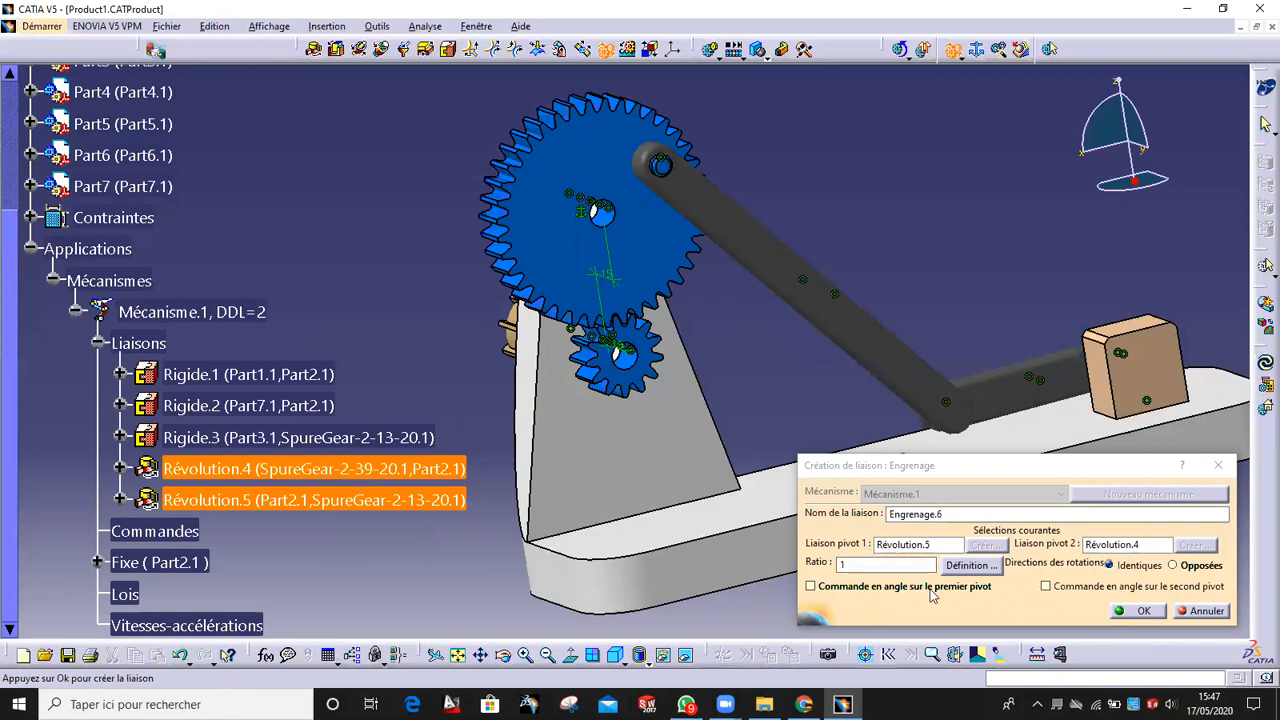
- Command the gear joint by angle on the first pivot, set opposite rotation directions (Opposées), and create the joint
{"action": "left_click", "coordinate": [810, 587]}
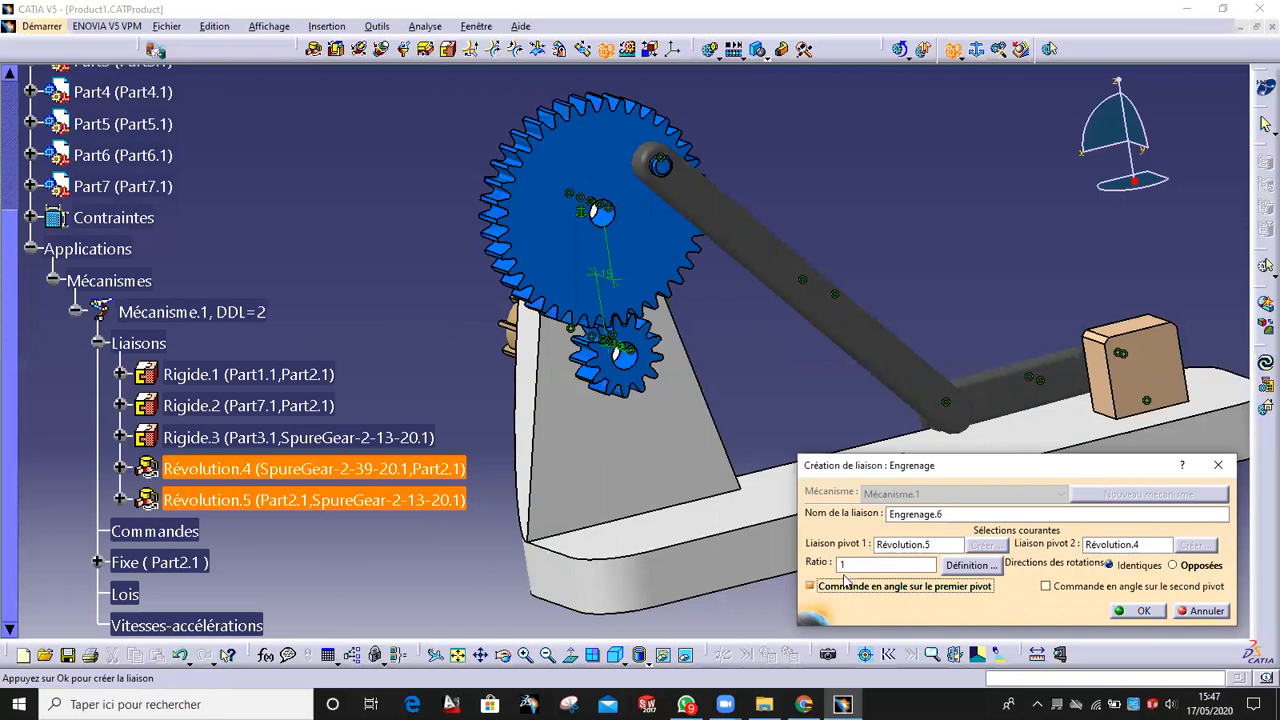
{"action": "left_click", "coordinate": [1207, 567]}
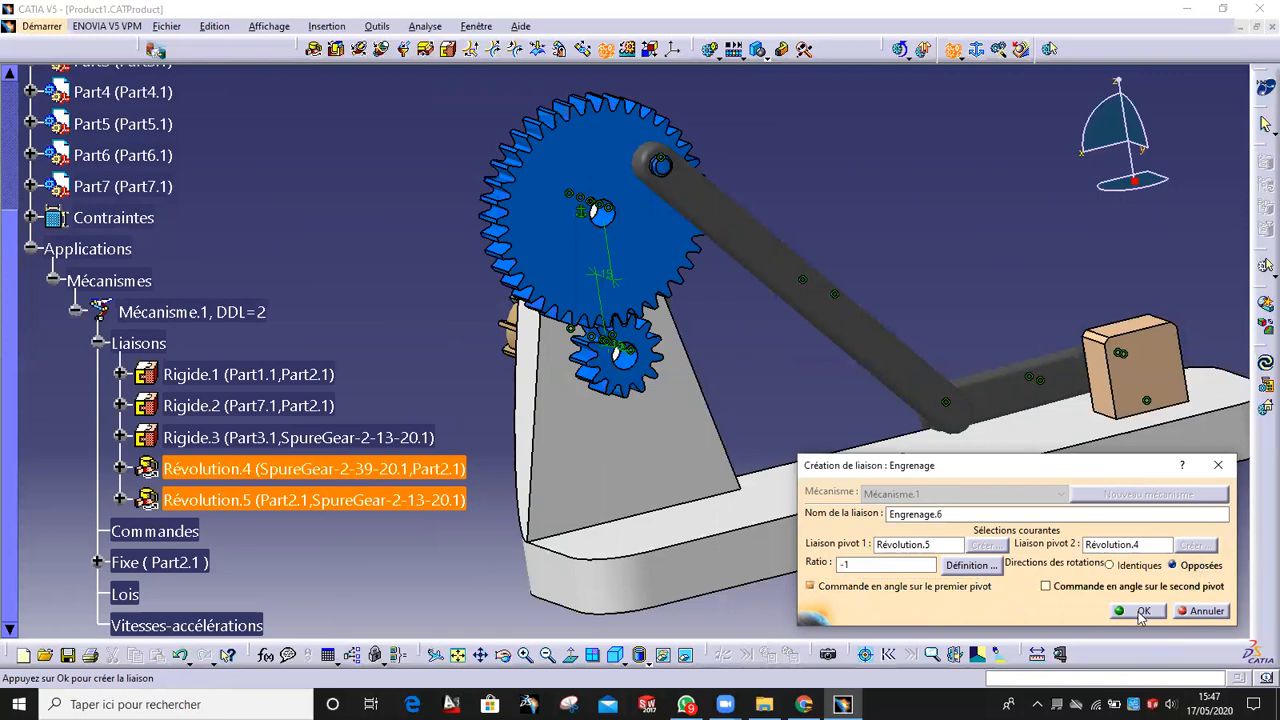
{"action": "left_click", "coordinate": [1140, 613]}
{"action": "left_click", "coordinate": [680, 385]}
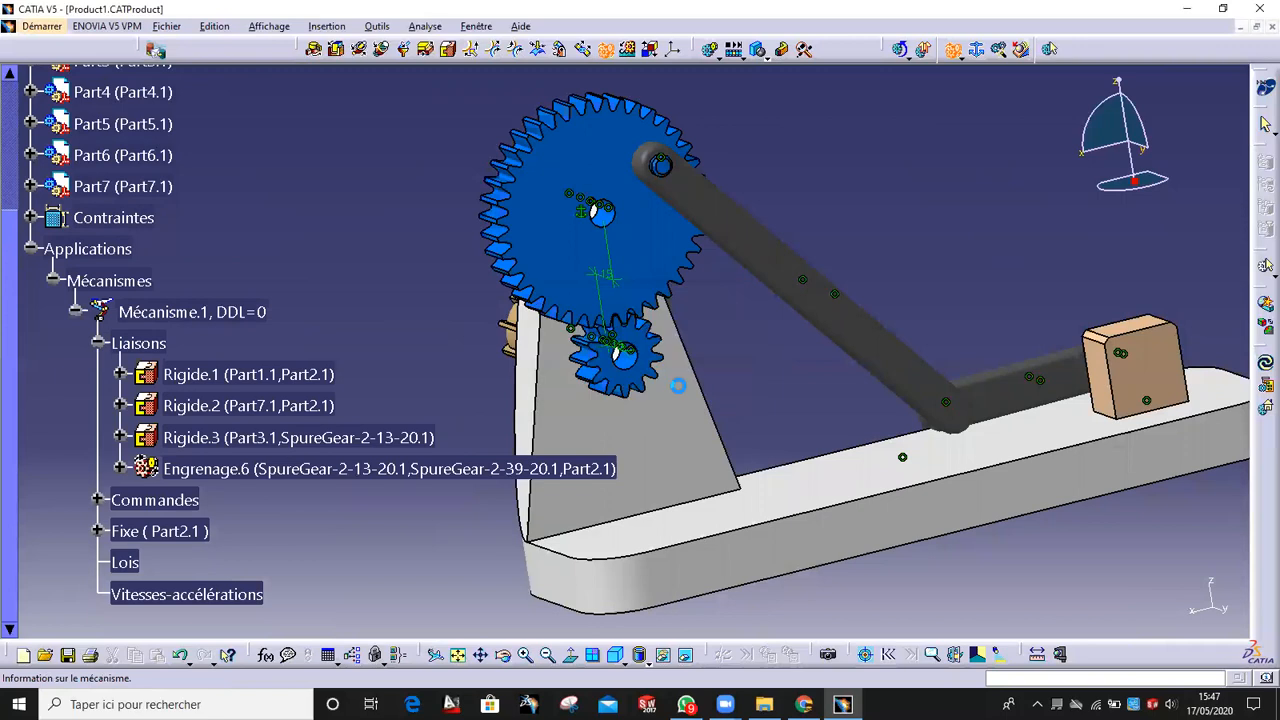
- Start a Révolution joint and select the axes of the long arm Part4 and of the large gear's pin as its two lines
{"action": "scroll", "coordinate": [220, 392], "scroll_direction": "down", "scroll_amount": 5}
{"action": "middle_click_drag", "start_coordinate": [599, 409], "coordinate": [537, 493]}
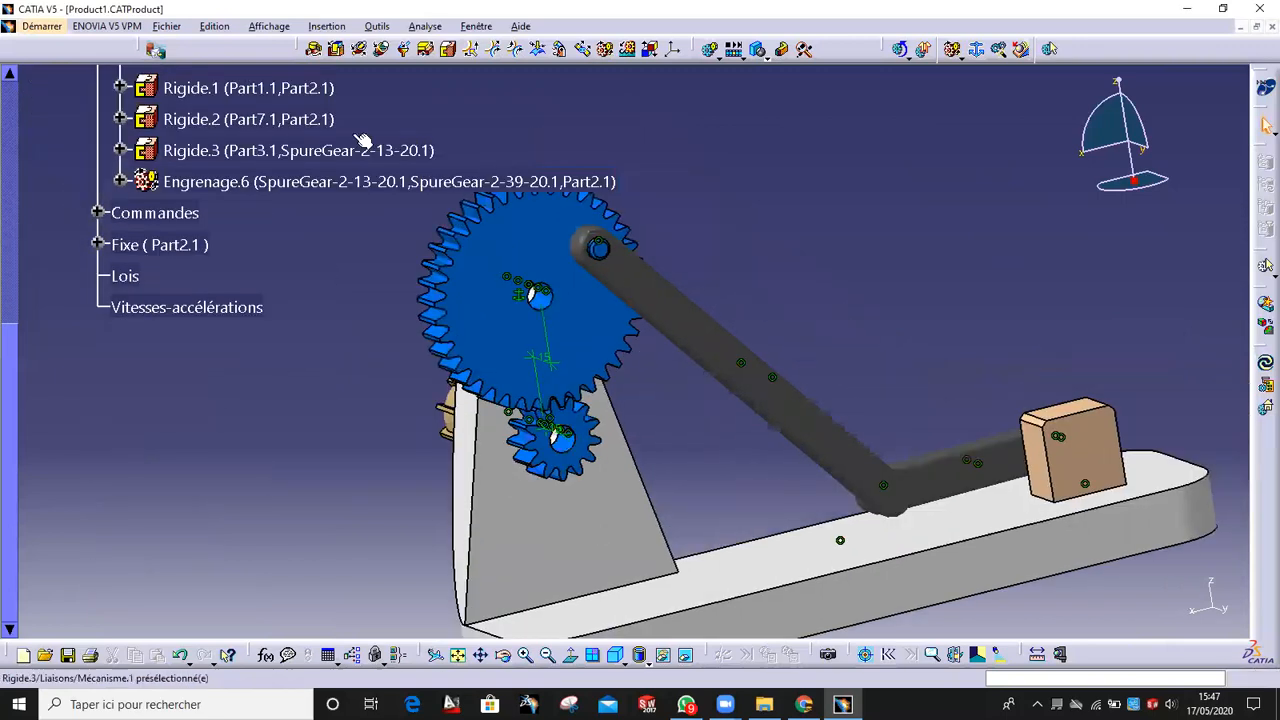
{"action": "left_click", "coordinate": [314, 52]}
{"action": "middle_click_drag", "start_coordinate": [575, 368], "coordinate": [712, 213]}
{"action": "middle_click_drag", "start_coordinate": [668, 213], "coordinate": [626, 445]}
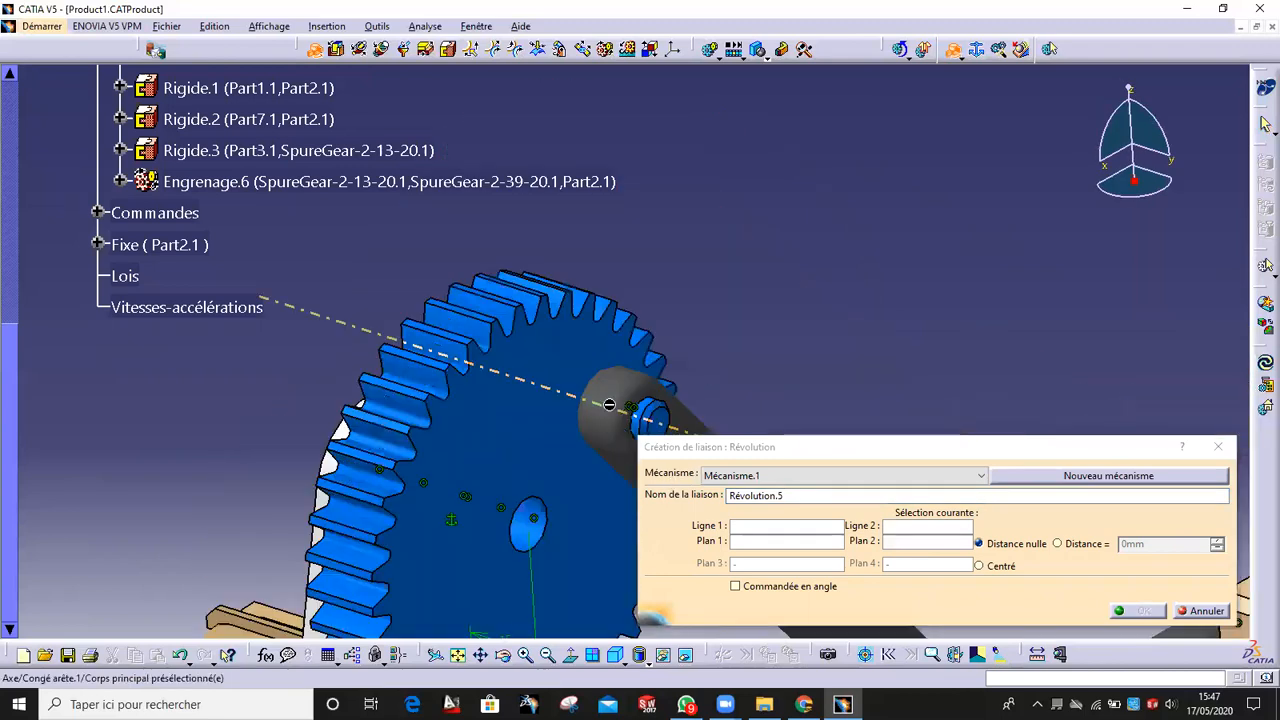
{"action": "left_click", "coordinate": [620, 408]}
{"action": "middle_click_drag", "start_coordinate": [625, 436], "coordinate": [170, 114], "text": "ctrl"}
{"action": "middle_click_drag", "start_coordinate": [322, 421], "coordinate": [323, 346], "text": "ctrl"}
{"action": "middle_click_drag", "start_coordinate": [284, 385], "coordinate": [620, 438]}
{"action": "left_click", "coordinate": [540, 457]}
- Select planar faces on the arm and on the large gear's pin as the joint's planes with Distance nulle, and create the joint
{"action": "middle_click_drag", "start_coordinate": [607, 364], "coordinate": [567, 450]}
{"action": "left_click", "coordinate": [567, 450]}
{"action": "left_click", "coordinate": [540, 388]}
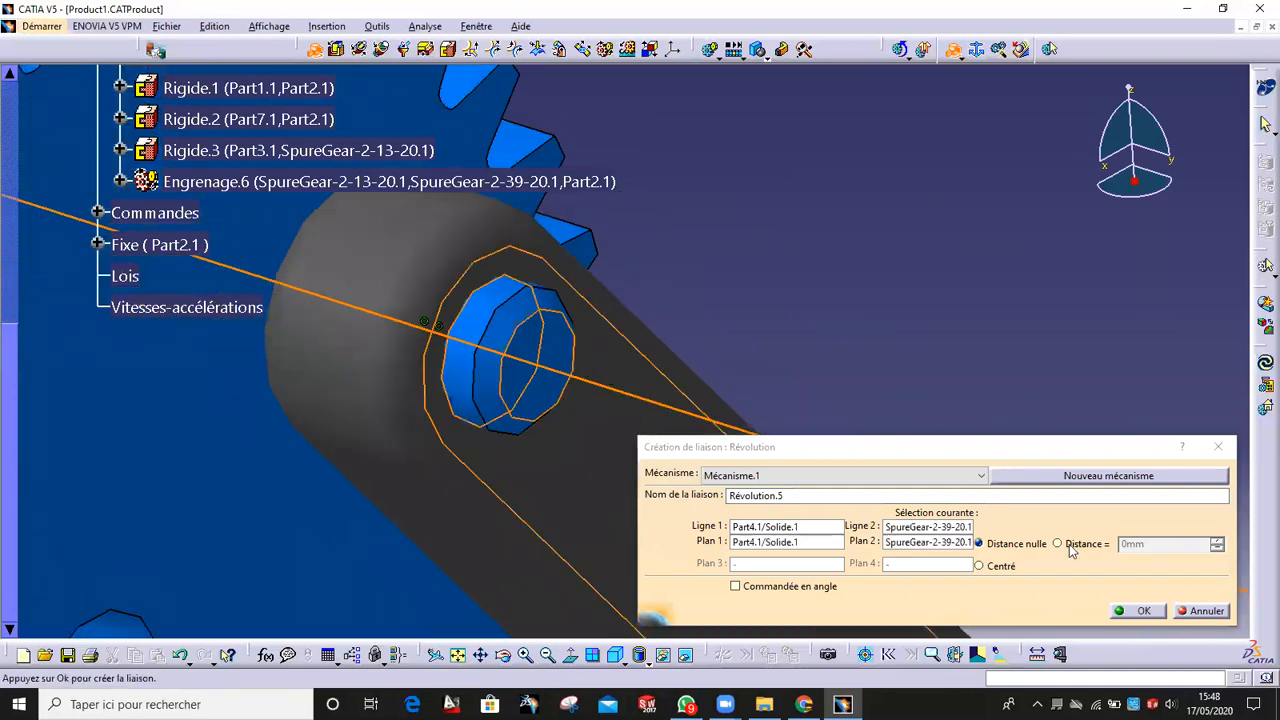
{"action": "left_click", "coordinate": [1140, 611]}
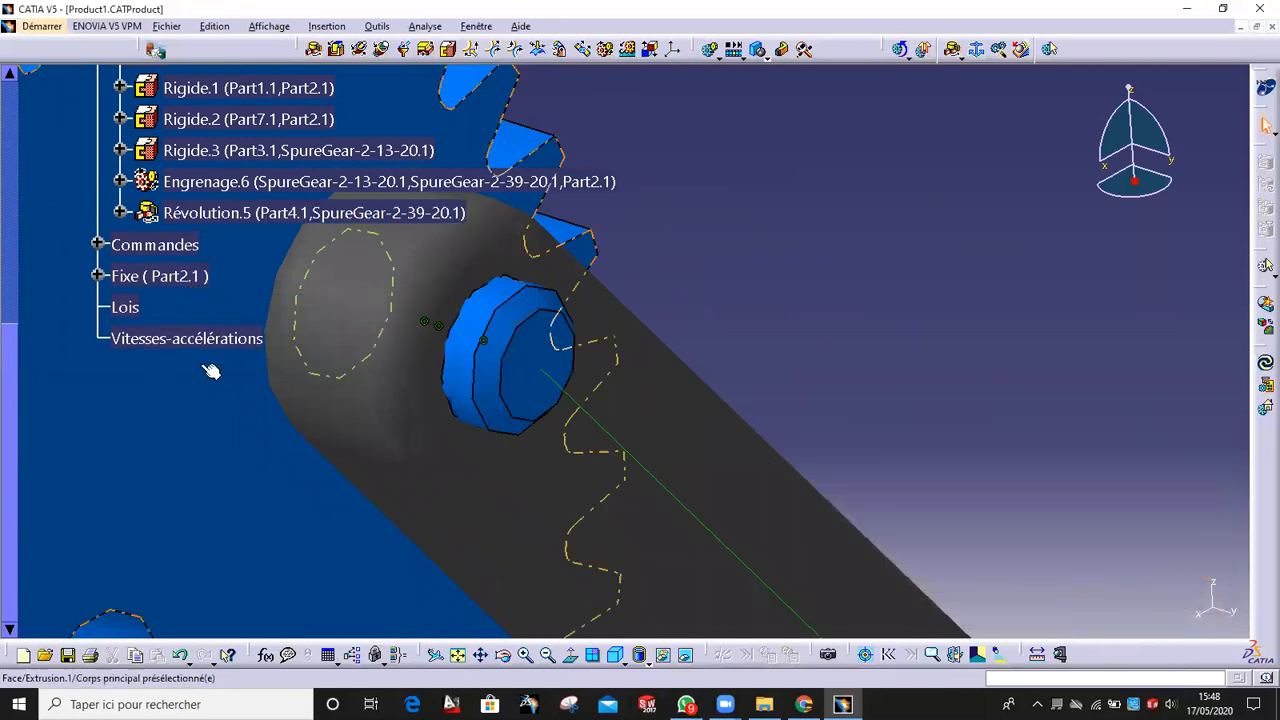
- Create a rigid joint (Rigide) between the short link Part5 and the long arm Part4
{"action": "scroll", "coordinate": [211, 371], "scroll_direction": "up", "scroll_amount": 3}
{"action": "middle_click_drag", "start_coordinate": [681, 255], "coordinate": [631, 406]}
{"action": "middle_click_drag", "start_coordinate": [748, 406], "coordinate": [600, 340]}
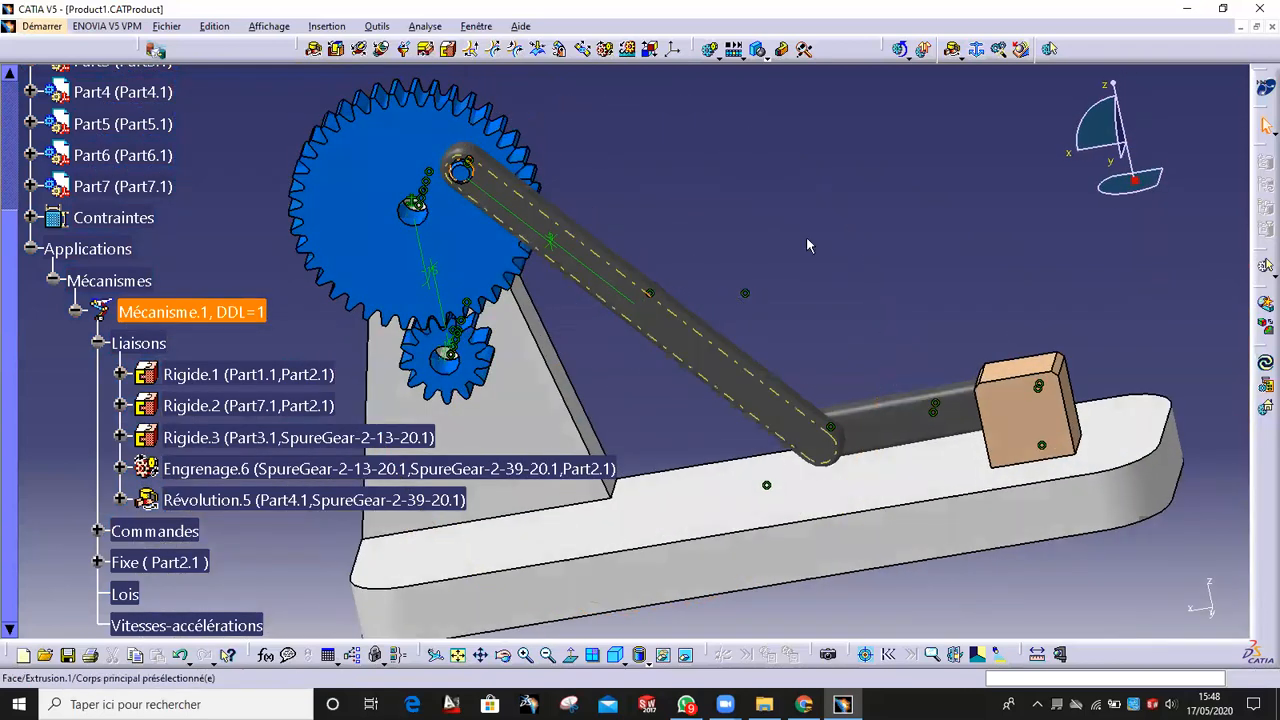
{"action": "left_click", "coordinate": [808, 245]}
{"action": "left_click", "coordinate": [450, 49]}
{"action": "left_click", "coordinate": [904, 435]}
{"action": "left_click", "coordinate": [810, 434]}
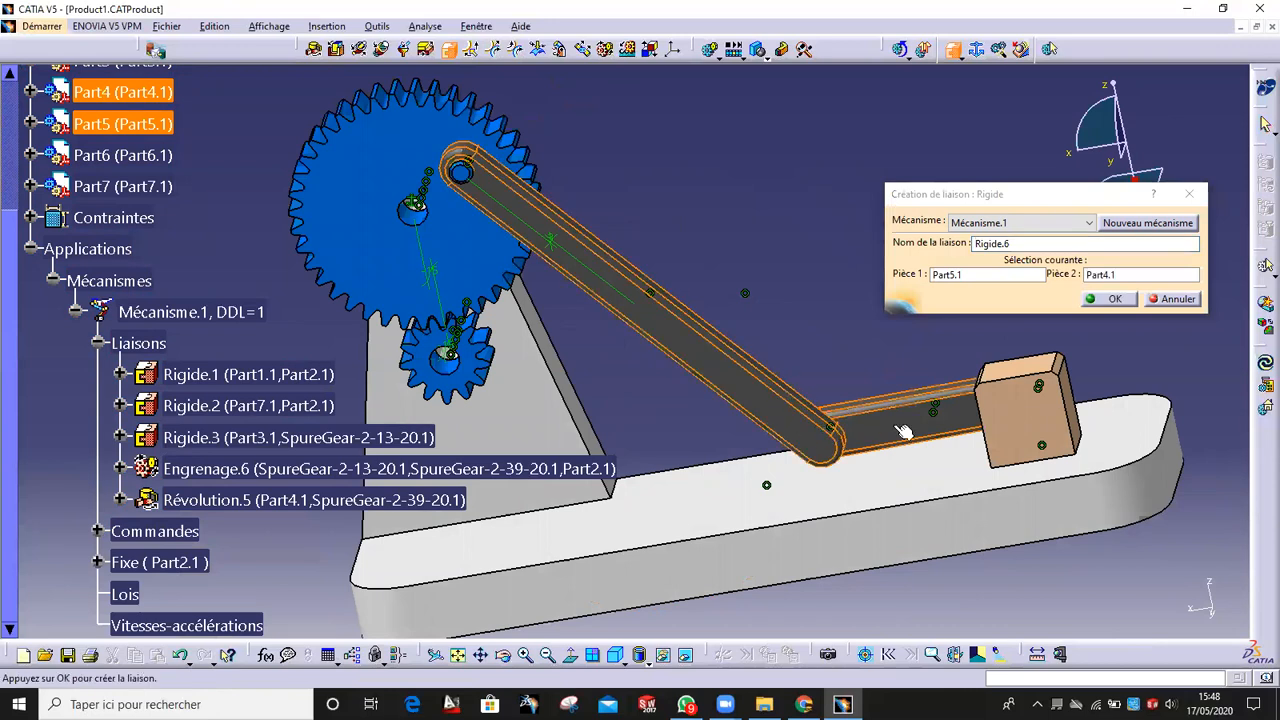
{"action": "left_click", "coordinate": [1116, 300]}
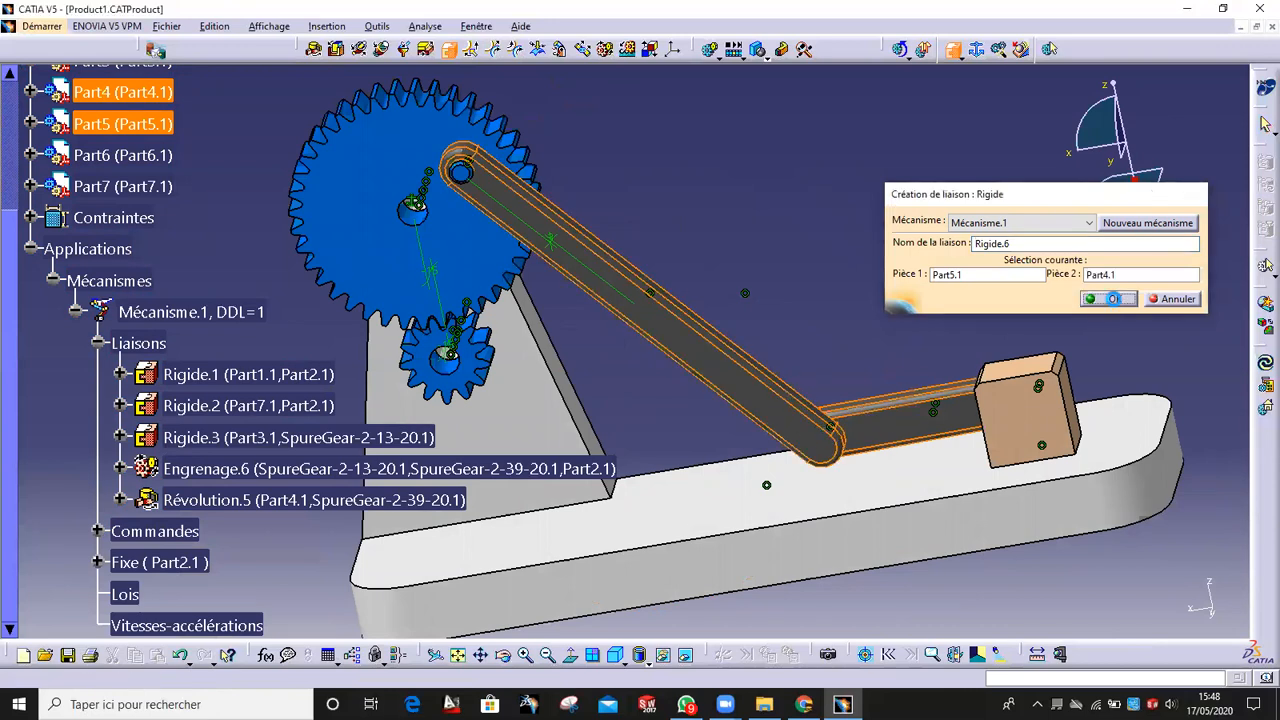
- Create a rigid joint (Rigide) between the short link Part5 and the block Part6
{"action": "middle_click_drag", "start_coordinate": [1108, 315], "coordinate": [898, 226]}
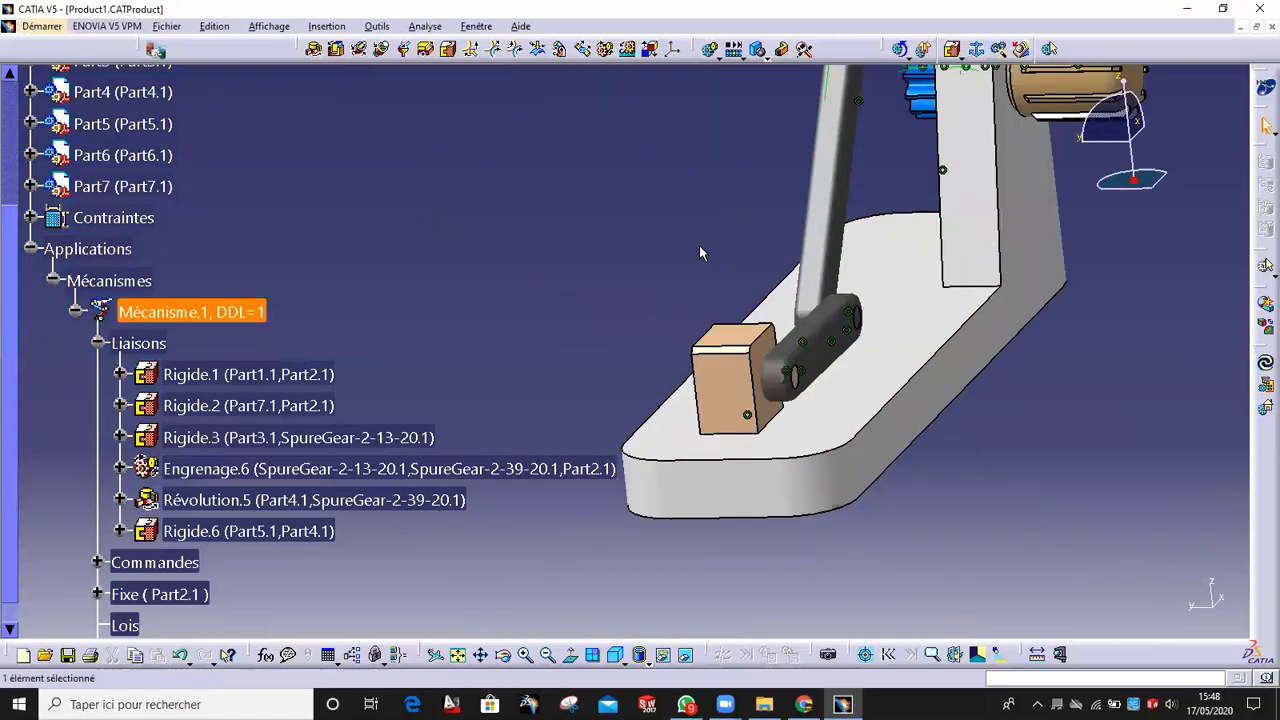
{"action": "left_click", "coordinate": [627, 213]}
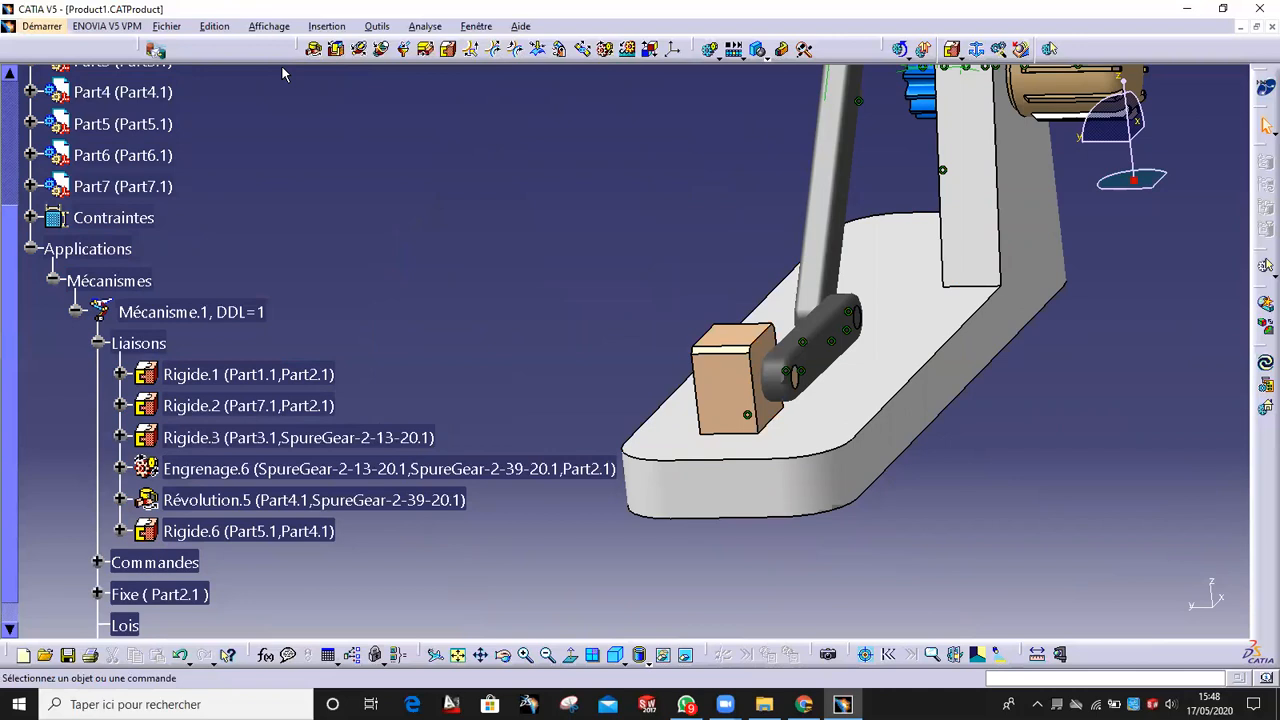
{"action": "left_click", "coordinate": [447, 48]}
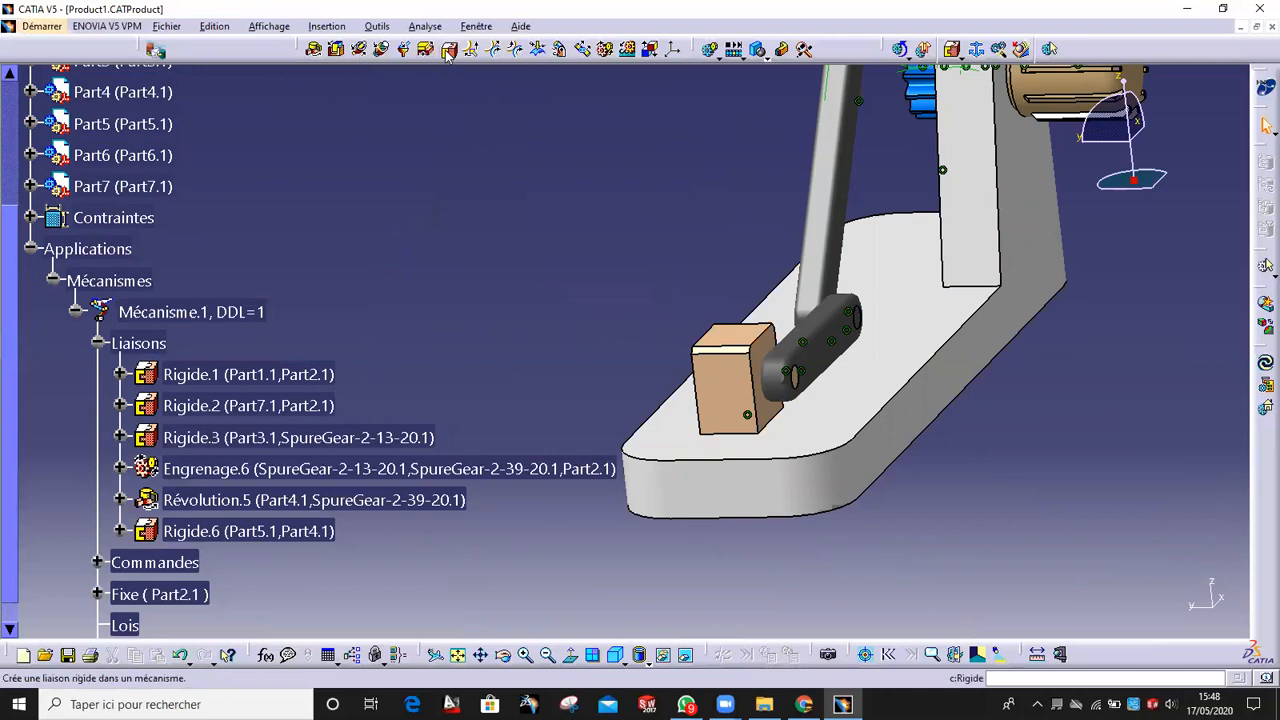
{"action": "left_click", "coordinate": [798, 382]}
{"action": "left_click", "coordinate": [760, 370]}
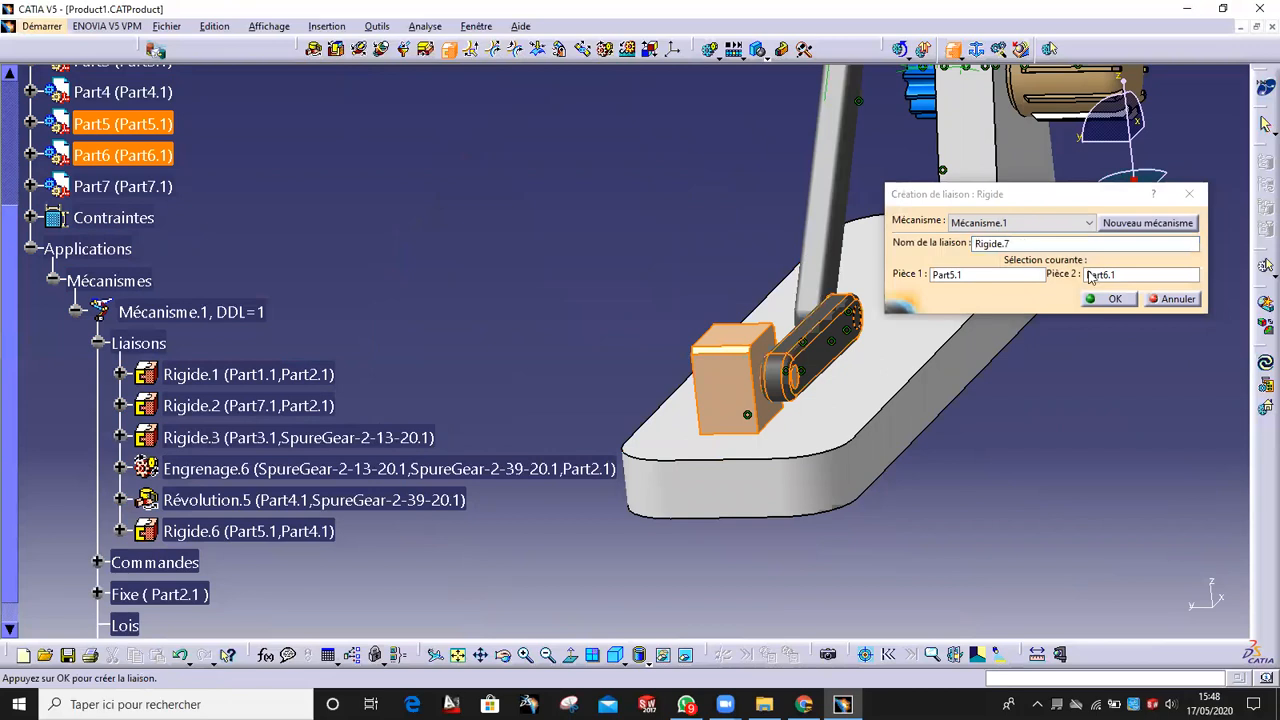
{"action": "left_click", "coordinate": [1112, 298]}
- Examine the block Part6 from several sides, including its contact with the base and the links
{"action": "middle_click_drag", "start_coordinate": [842, 403], "coordinate": [880, 368]}
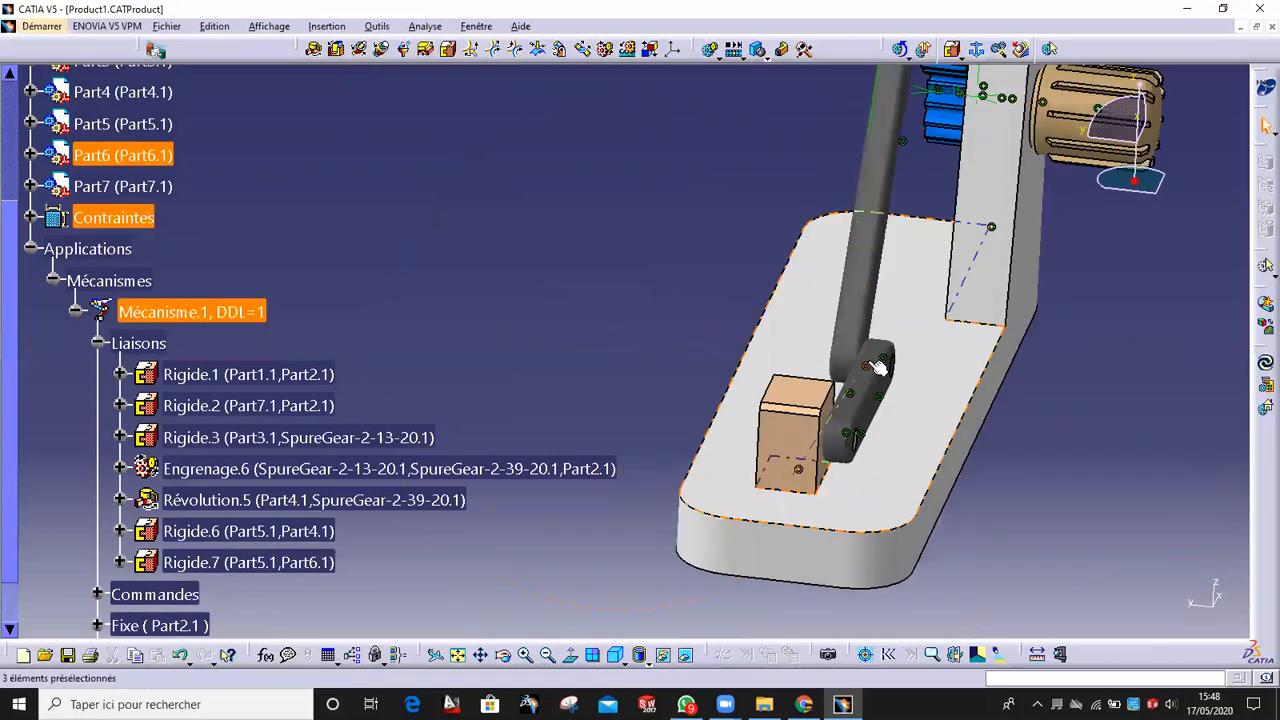
{"action": "middle_click_drag", "start_coordinate": [784, 448], "coordinate": [710, 396]}
{"action": "middle_click_drag", "start_coordinate": [727, 468], "coordinate": [705, 366]}
{"action": "left_click", "coordinate": [705, 366]}
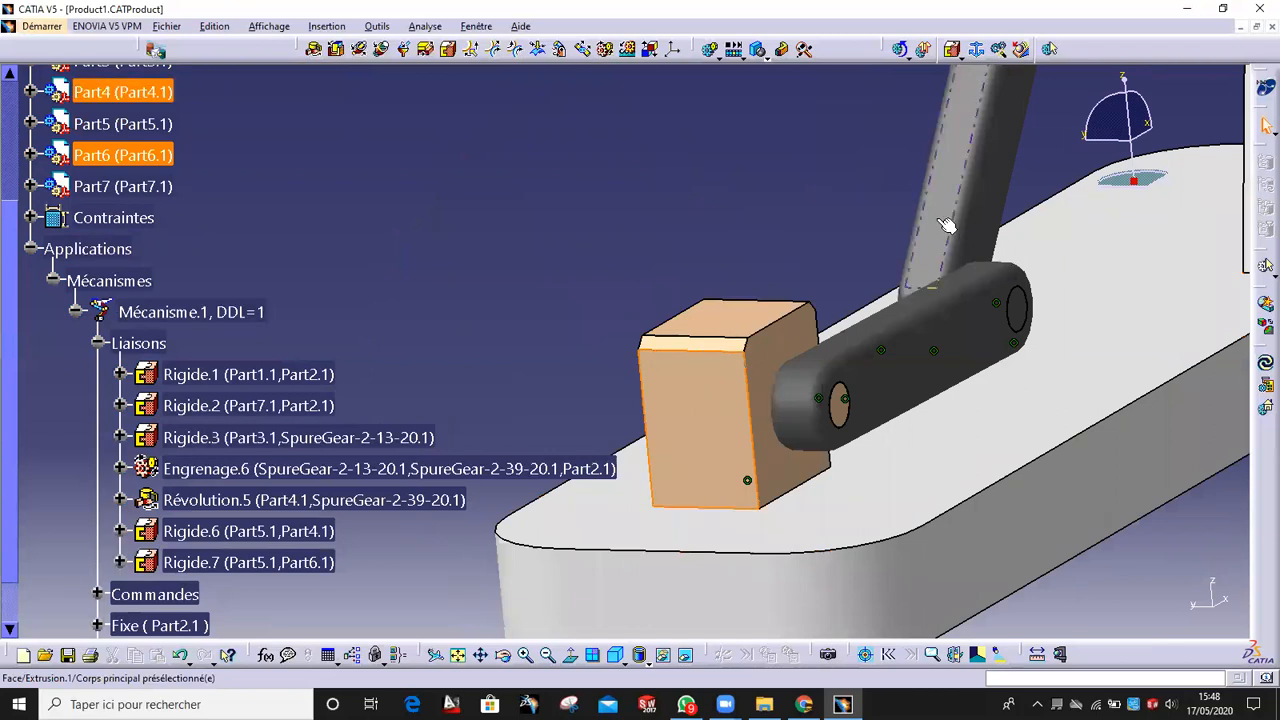
{"action": "middle_click_drag", "start_coordinate": [704, 238], "coordinate": [880, 350]}
{"action": "left_click", "coordinate": [588, 245]}
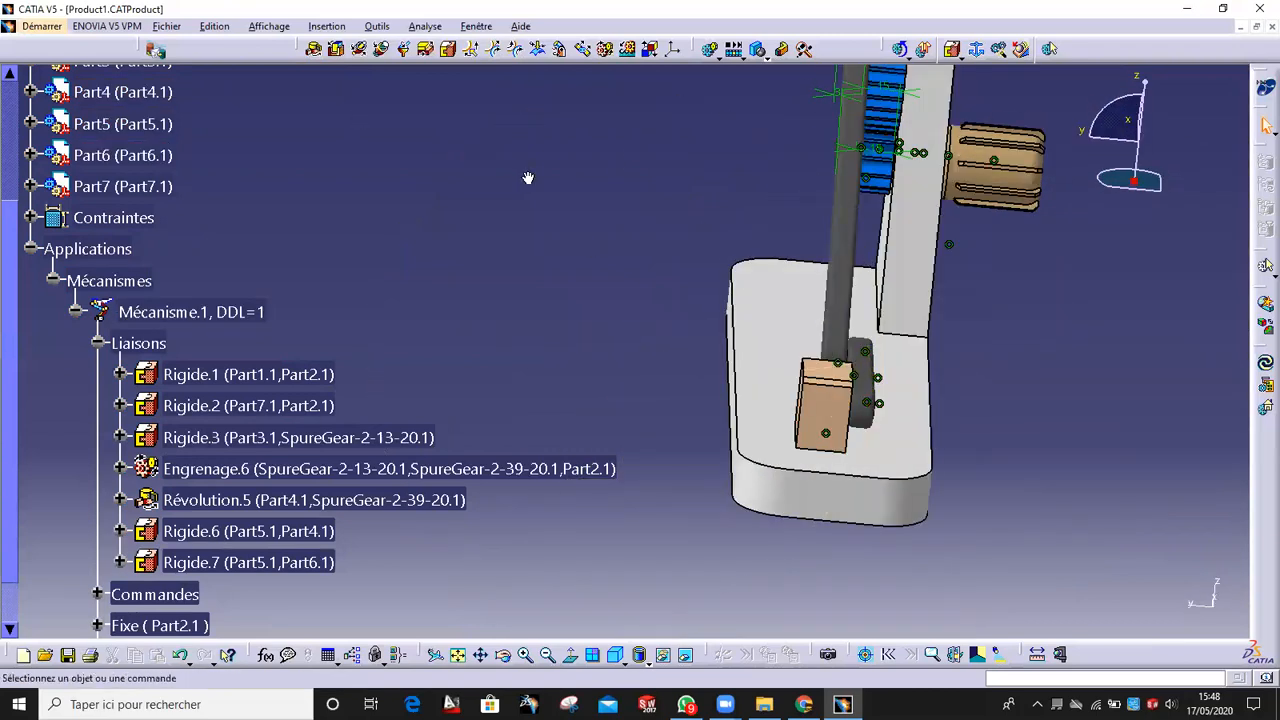
{"action": "middle_click_drag", "start_coordinate": [528, 178], "coordinate": [326, 80]}
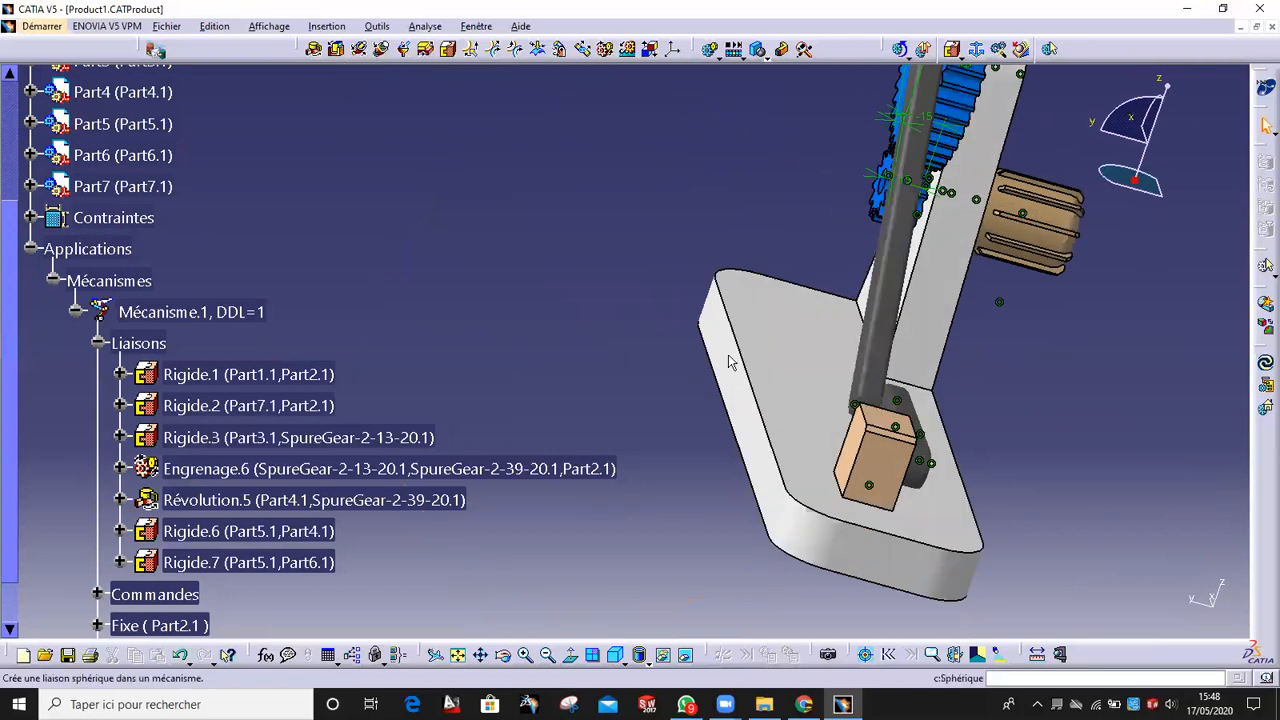
{"action": "middle_click_drag", "start_coordinate": [913, 362], "coordinate": [697, 427]}
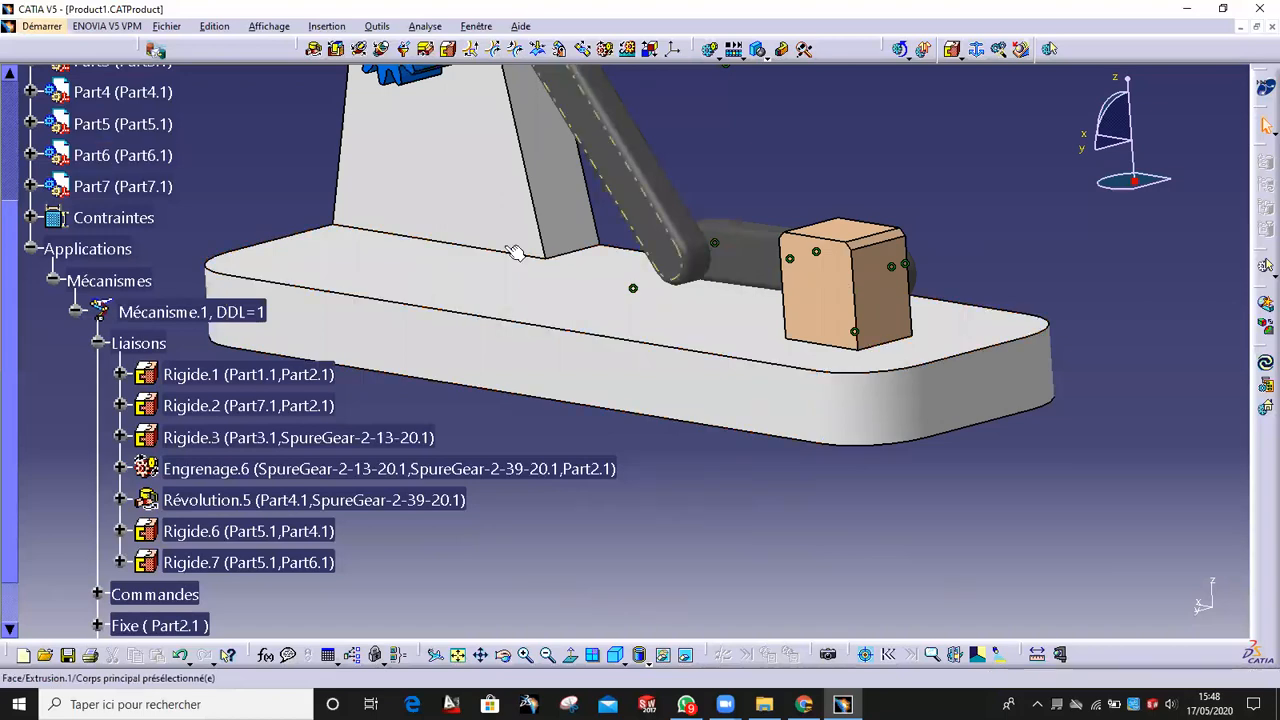
{"action": "middle_click_drag", "start_coordinate": [793, 360], "coordinate": [830, 378]}
{"action": "middle_click_drag", "start_coordinate": [712, 351], "coordinate": [764, 361]}
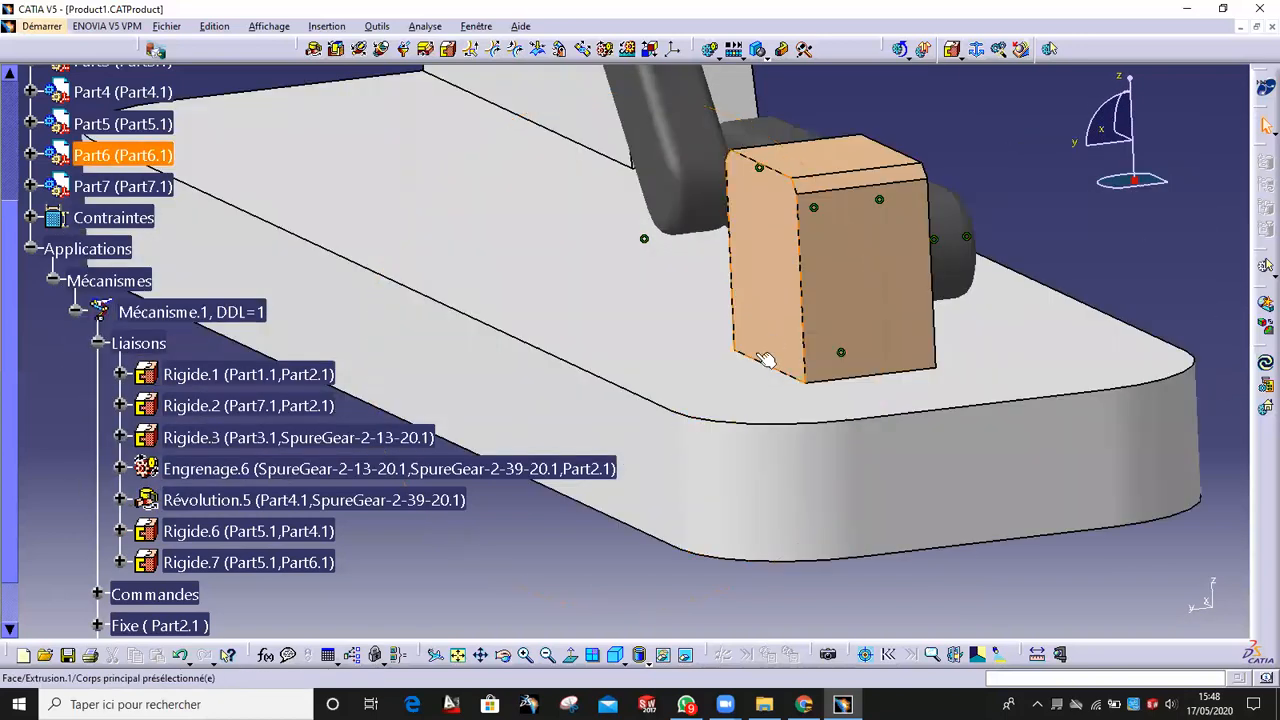
- Hide the base to expose the underside of the block Part6
{"action": "left_click", "coordinate": [550, 227]}
{"action": "middle_click_drag", "start_coordinate": [632, 350], "coordinate": [699, 228]}
{"action": "right_click", "coordinate": [699, 228]}
{"action": "left_click", "coordinate": [755, 279]}
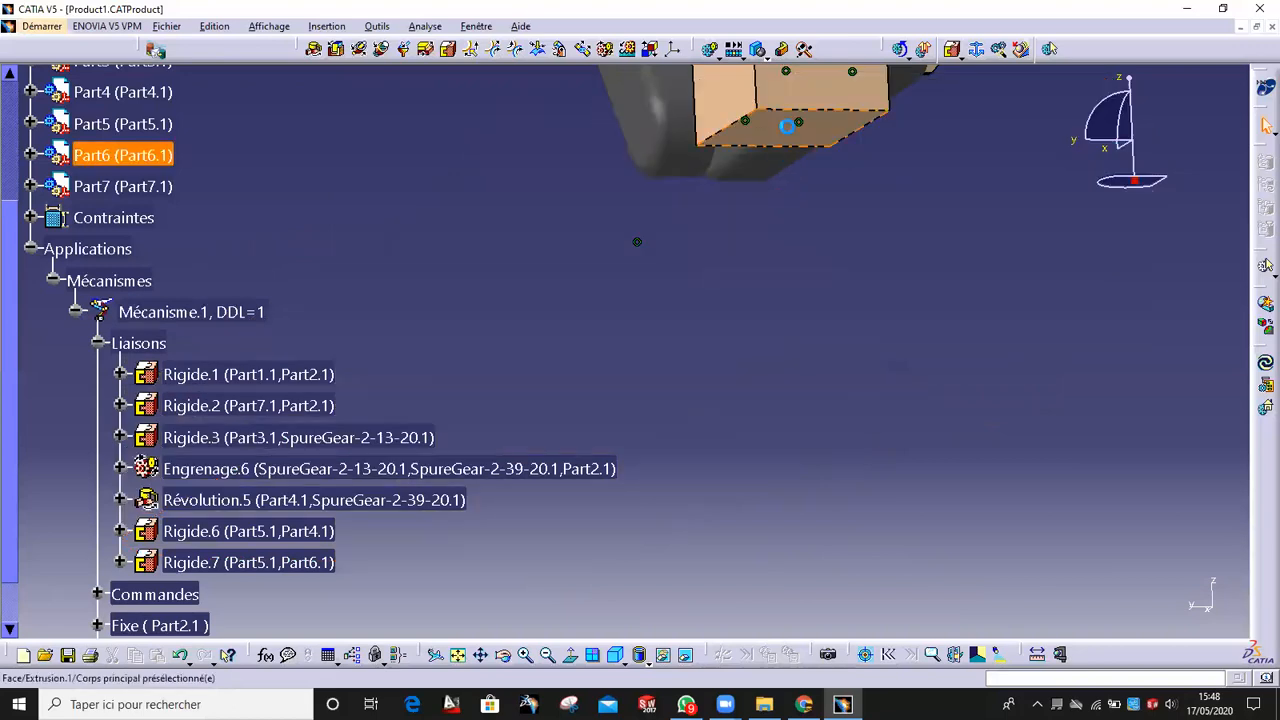
- Start a planar joint (Planaire) and select the bottom face of the block Part6 as its first plane
{"action": "middle_click_drag", "start_coordinate": [790, 130], "coordinate": [706, 590]}
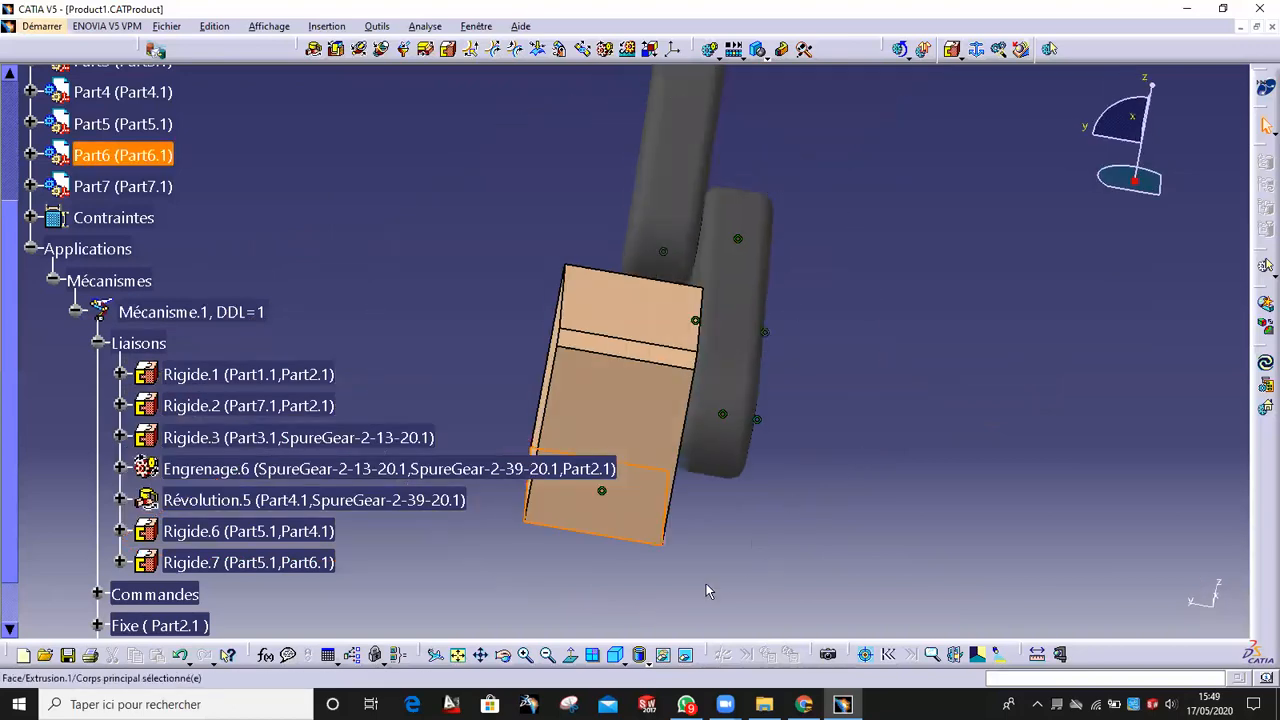
{"action": "left_click", "coordinate": [698, 608]}
{"action": "middle_click_drag", "start_coordinate": [409, 200], "coordinate": [419, 243], "text": "ctrl"}
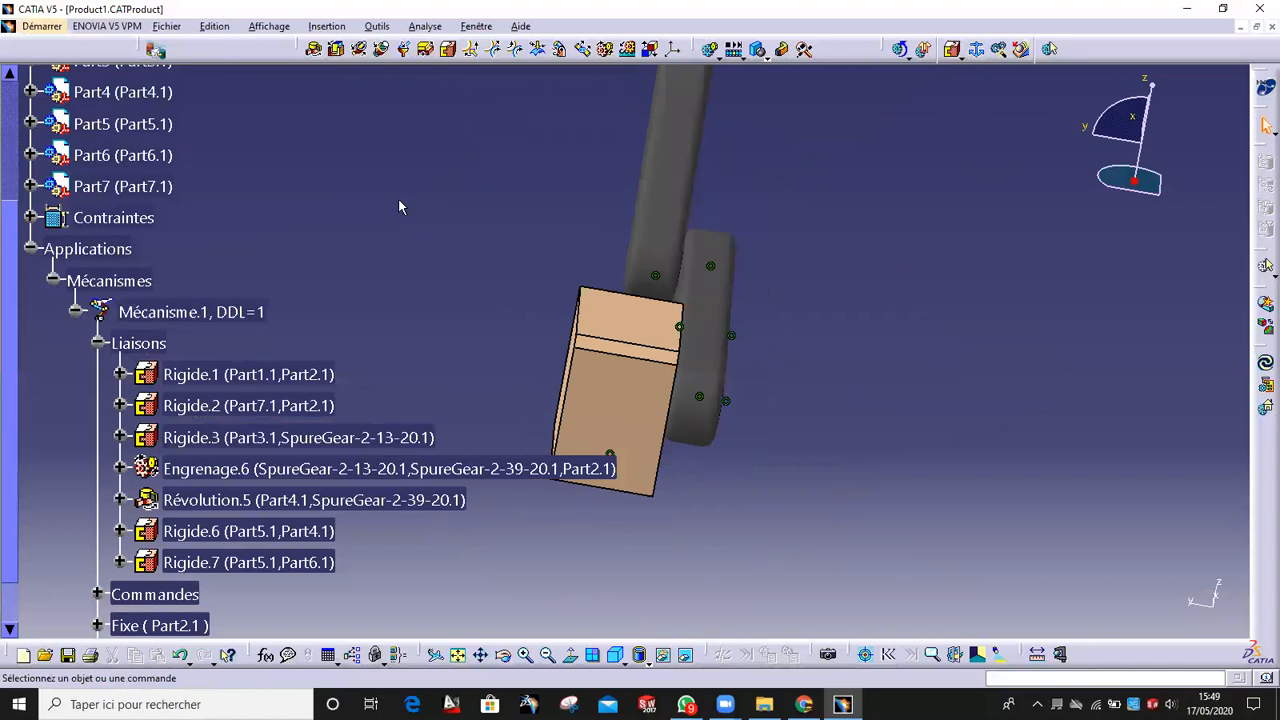
{"action": "left_click", "coordinate": [425, 50]}
{"action": "middle_click_drag", "start_coordinate": [480, 271], "coordinate": [820, 304]}
{"action": "left_click", "coordinate": [880, 336]}
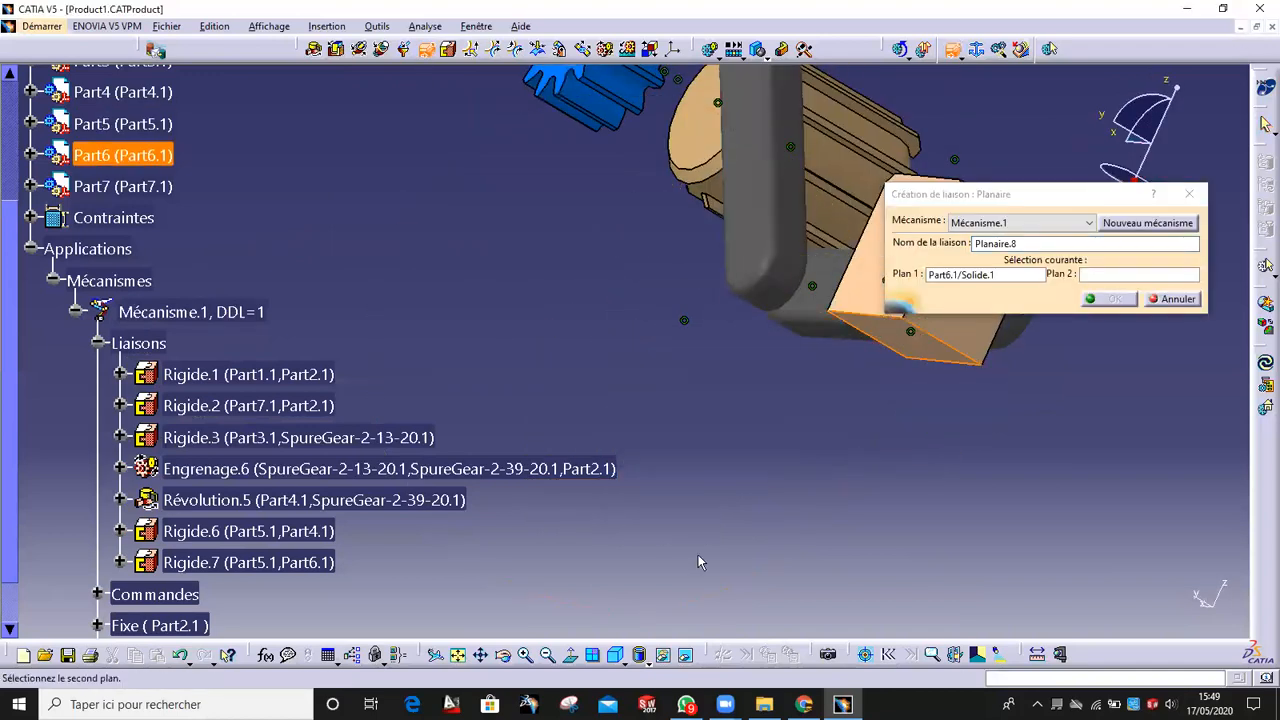
- Complete the planar joint between the underside of block Part6 and the top face of base Part2, and show the base again
{"action": "left_click", "coordinate": [685, 655]}
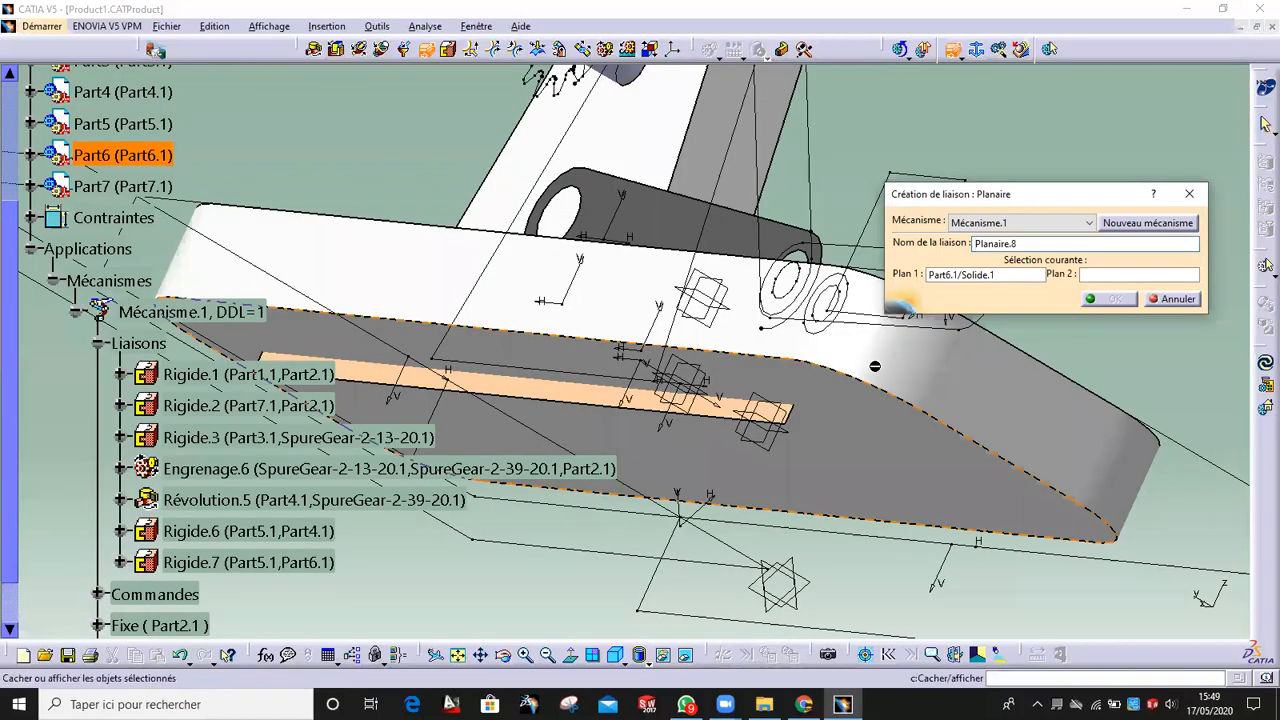
{"action": "middle_click_drag", "start_coordinate": [812, 512], "coordinate": [531, 186]}
{"action": "right_click", "coordinate": [533, 173]}
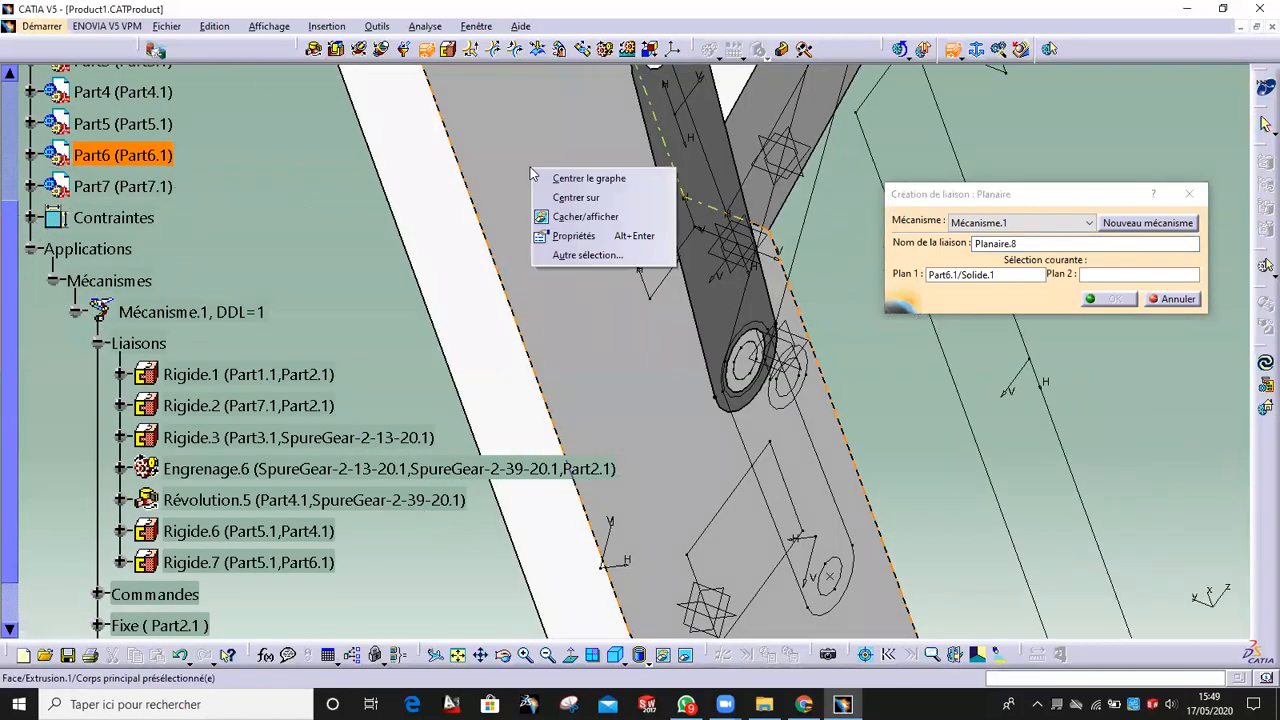
{"action": "left_click", "coordinate": [511, 123]}
{"action": "right_click", "coordinate": [512, 126]}
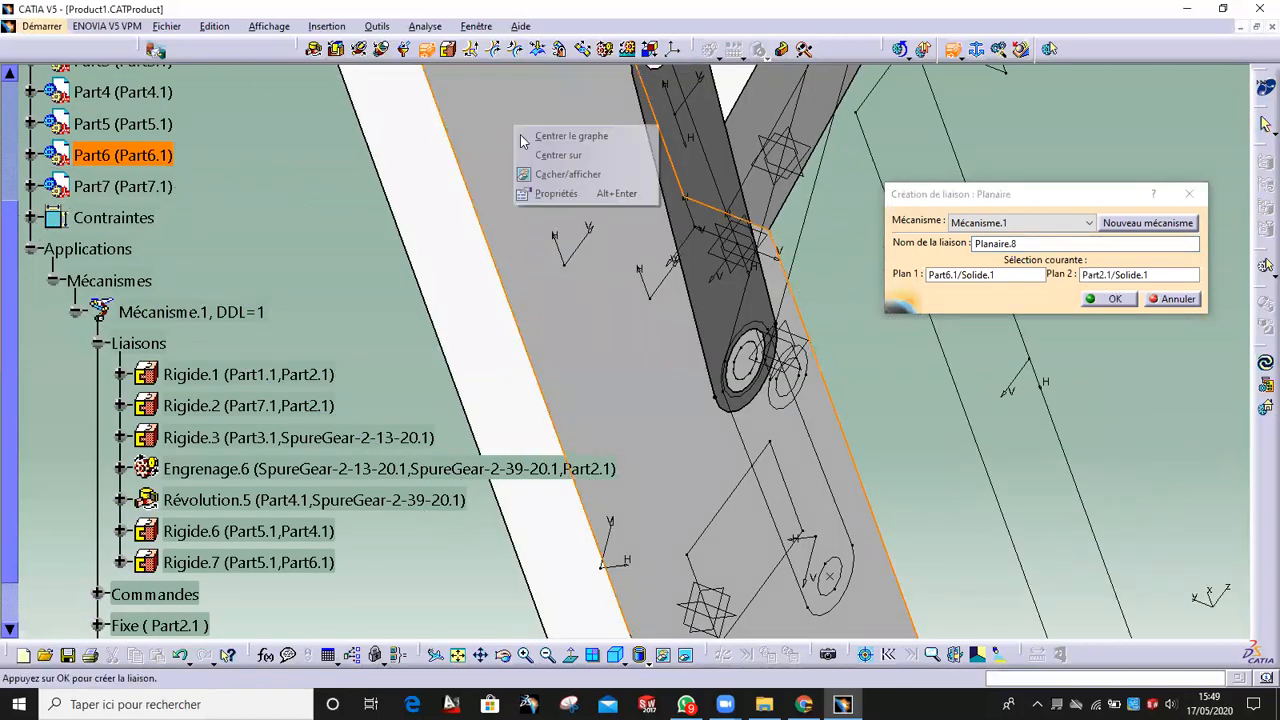
{"action": "left_click", "coordinate": [568, 171]}
{"action": "left_click", "coordinate": [686, 655]}
{"action": "middle_click_drag", "start_coordinate": [549, 373], "coordinate": [812, 416]}
{"action": "middle_click_drag", "start_coordinate": [360, 354], "coordinate": [540, 350]}
{"action": "left_click", "coordinate": [1112, 298]}
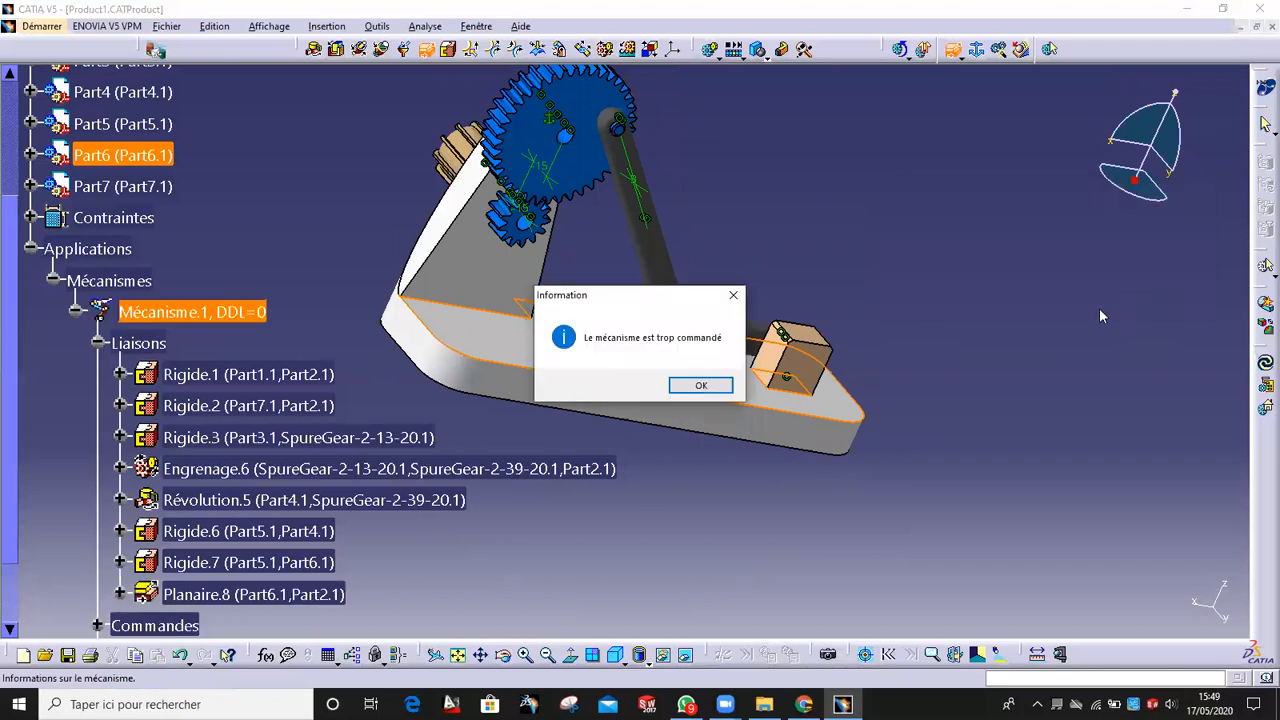
{"action": "left_click", "coordinate": [701, 387]}
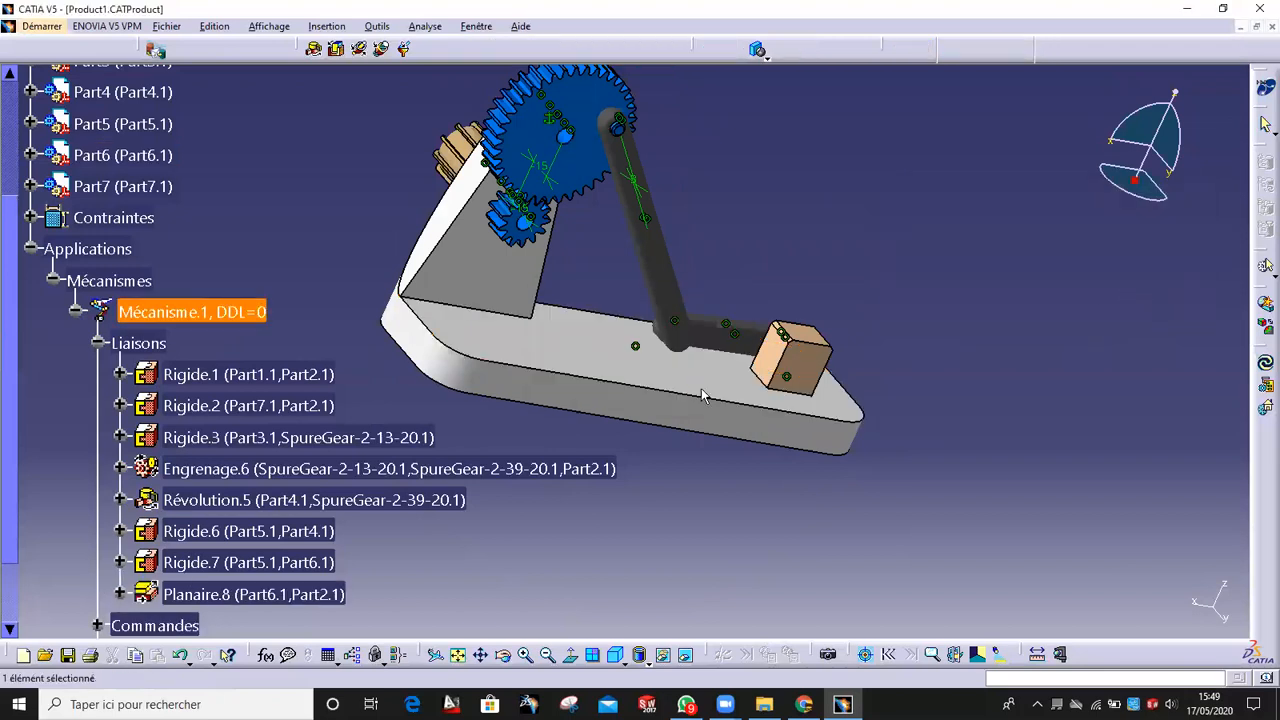
- Test the mechanism's motion in a brief kinematic simulation and close it without keeping it
{"action": "left_click", "coordinate": [710, 48]}
{"action": "mouse_move", "coordinate": [1044, 43]}
{"action": "left_mouse_down"}
{"action": "mouse_move", "coordinate": [1106, 48]}
{"action": "mouse_move", "coordinate": [1043, 43]}
{"action": "left_mouse_up"}
{"action": "left_click", "coordinate": [1210, 365]}
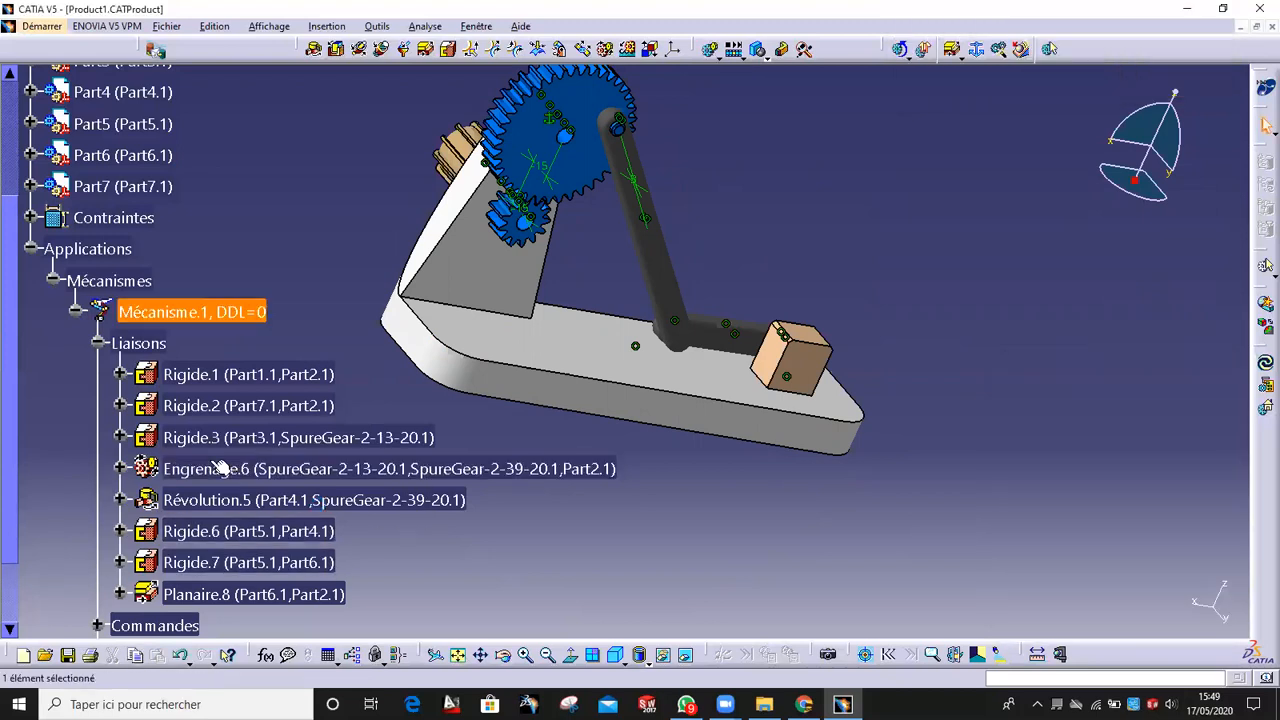
- Examine the connection between links Part4 and Part5, and review the definition of the rigid joint Rigide.6
{"action": "scroll", "coordinate": [266, 477], "scroll_direction": "down", "scroll_amount": 3}
{"action": "middle_click_drag", "start_coordinate": [571, 457], "coordinate": [843, 453]}
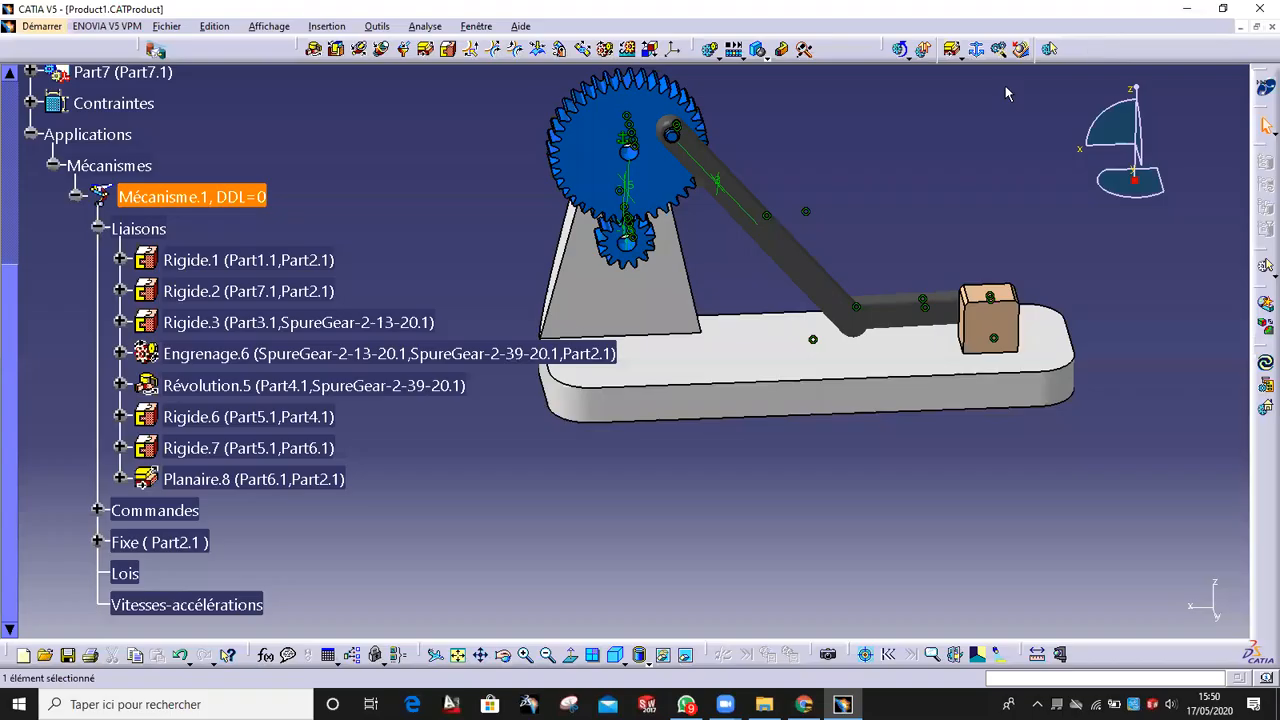
{"action": "middle_click_drag", "start_coordinate": [828, 301], "coordinate": [668, 410]}
{"action": "scroll", "coordinate": [738, 193], "scroll_direction": "up", "scroll_amount": 1}
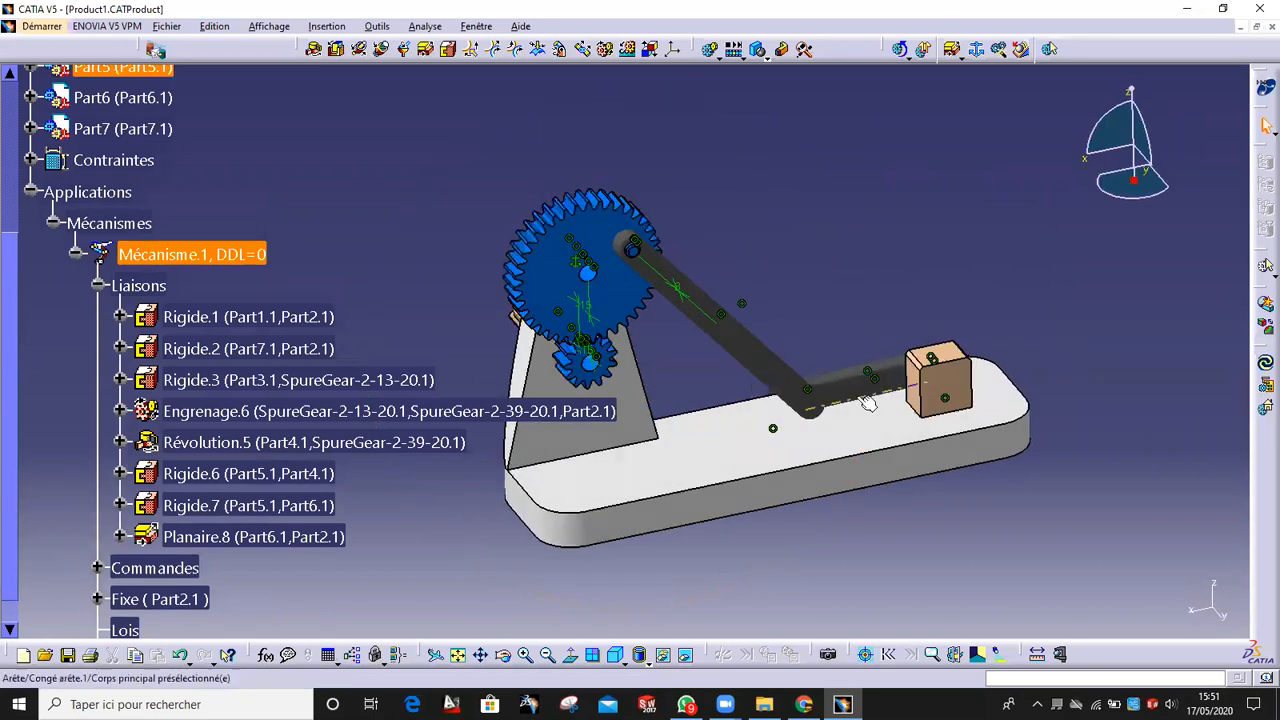
{"action": "left_click", "coordinate": [862, 390]}
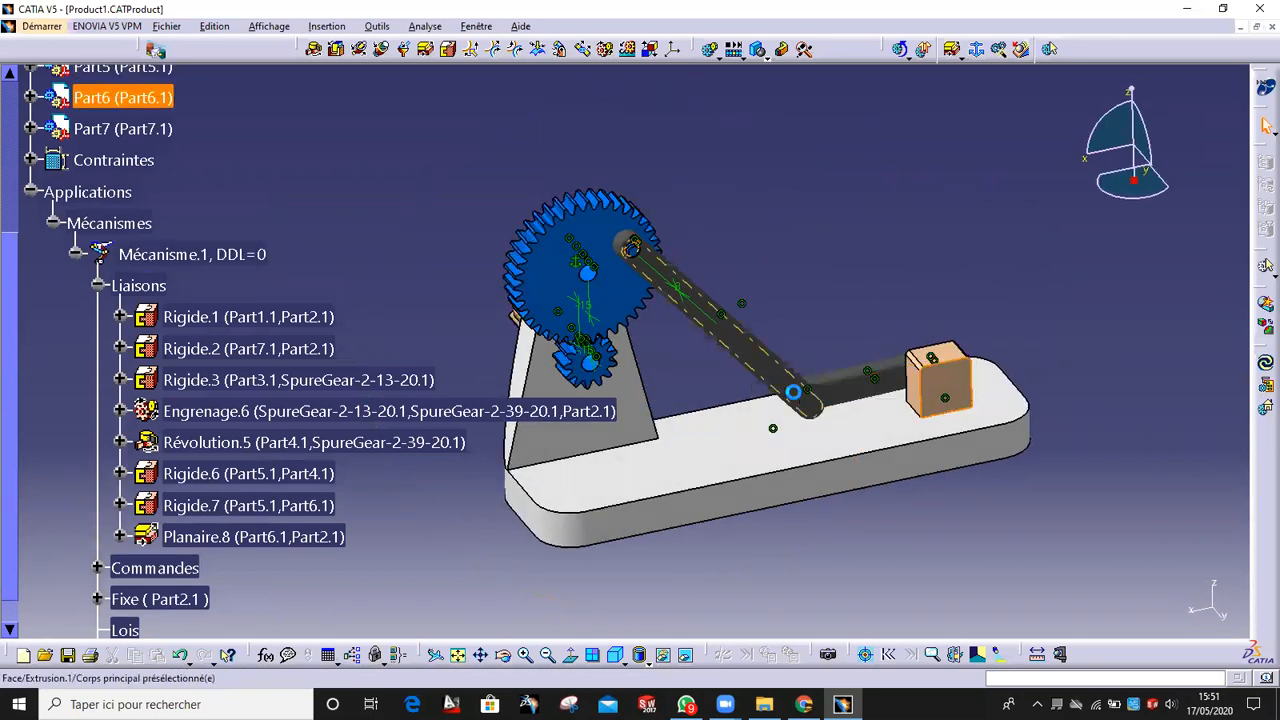
{"action": "left_click", "coordinate": [838, 395]}
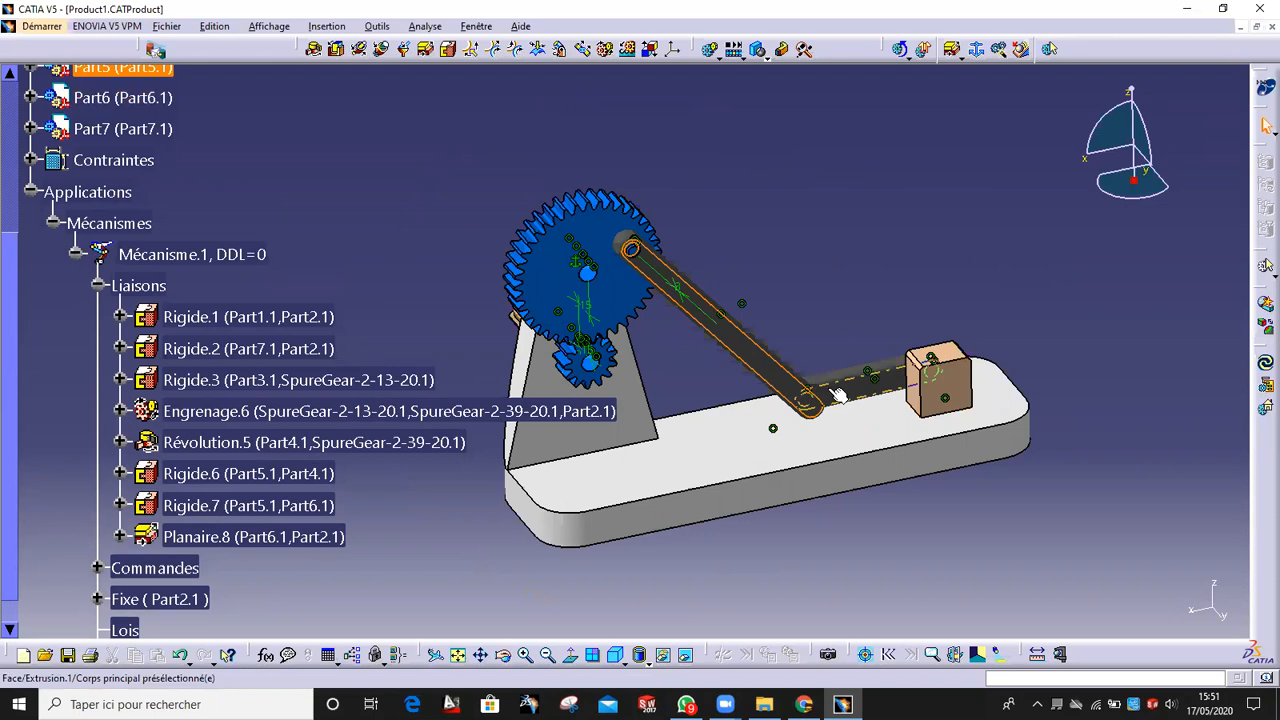
{"action": "double_click", "coordinate": [190, 474]}
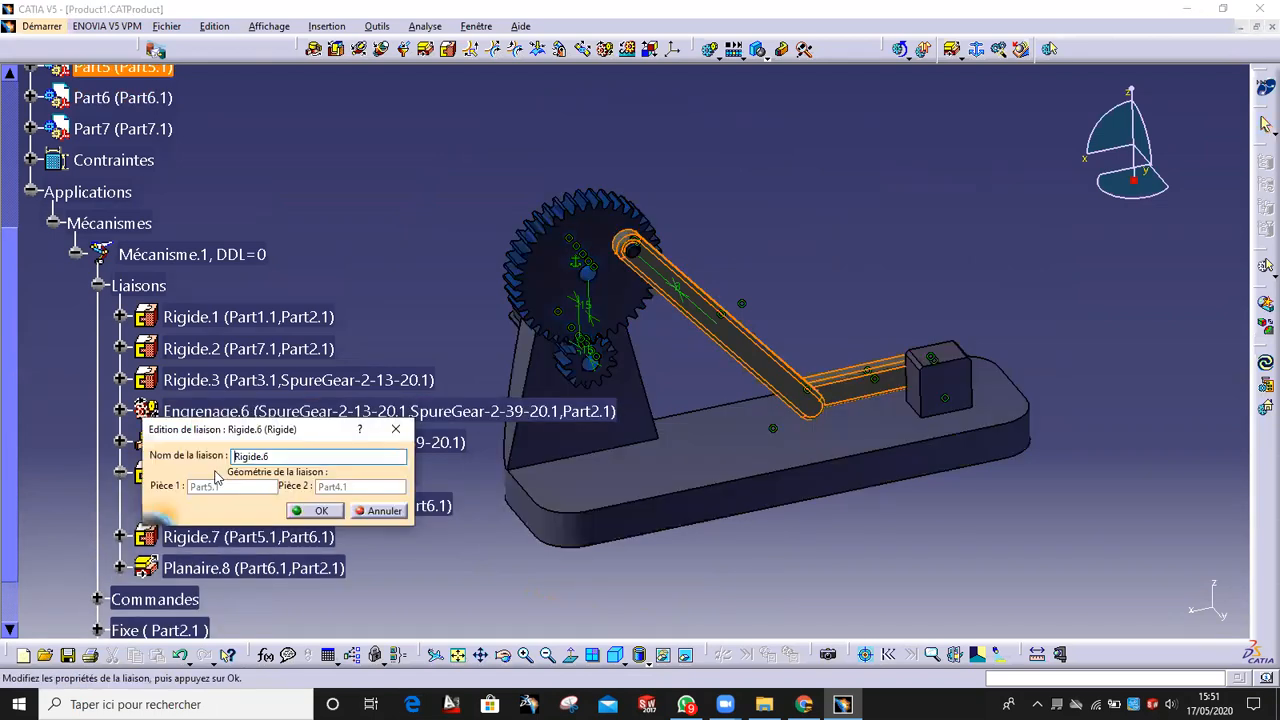
{"action": "left_click", "coordinate": [312, 510]}
- Delete the rigid joint Rigide.6 between Part5 and Part4
{"action": "right_click", "coordinate": [248, 474]}
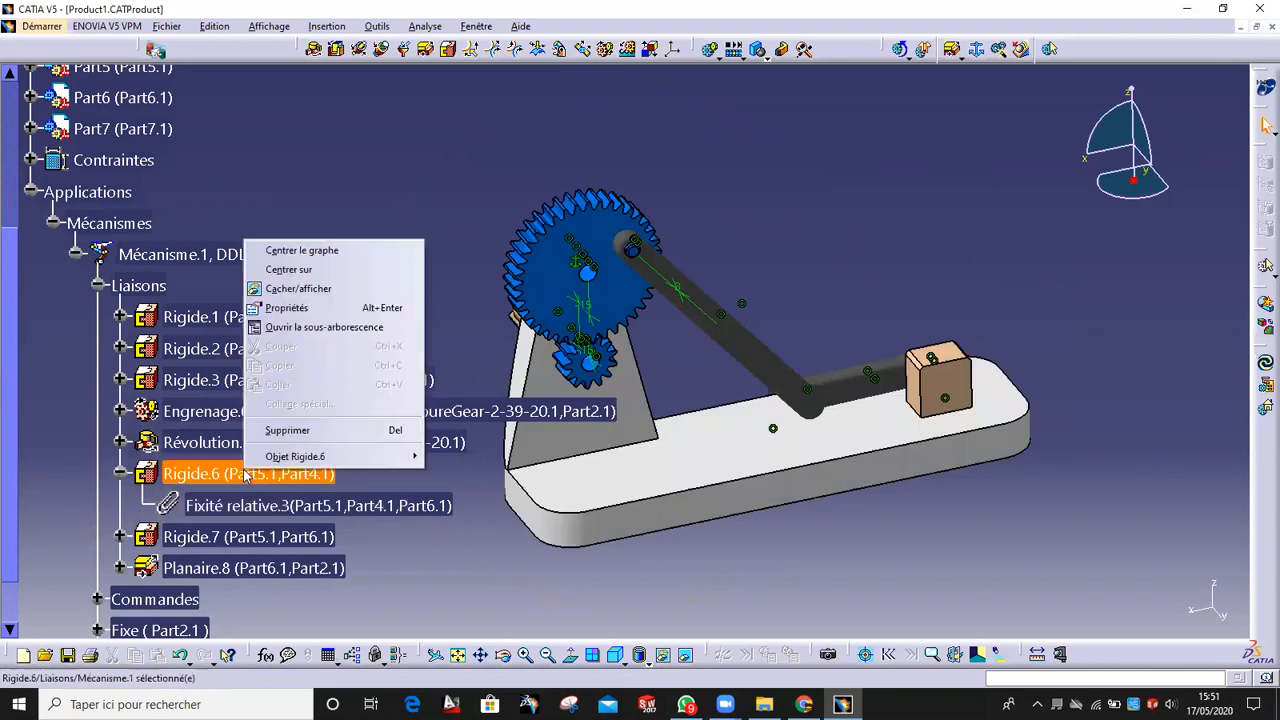
{"action": "left_click", "coordinate": [287, 430]}
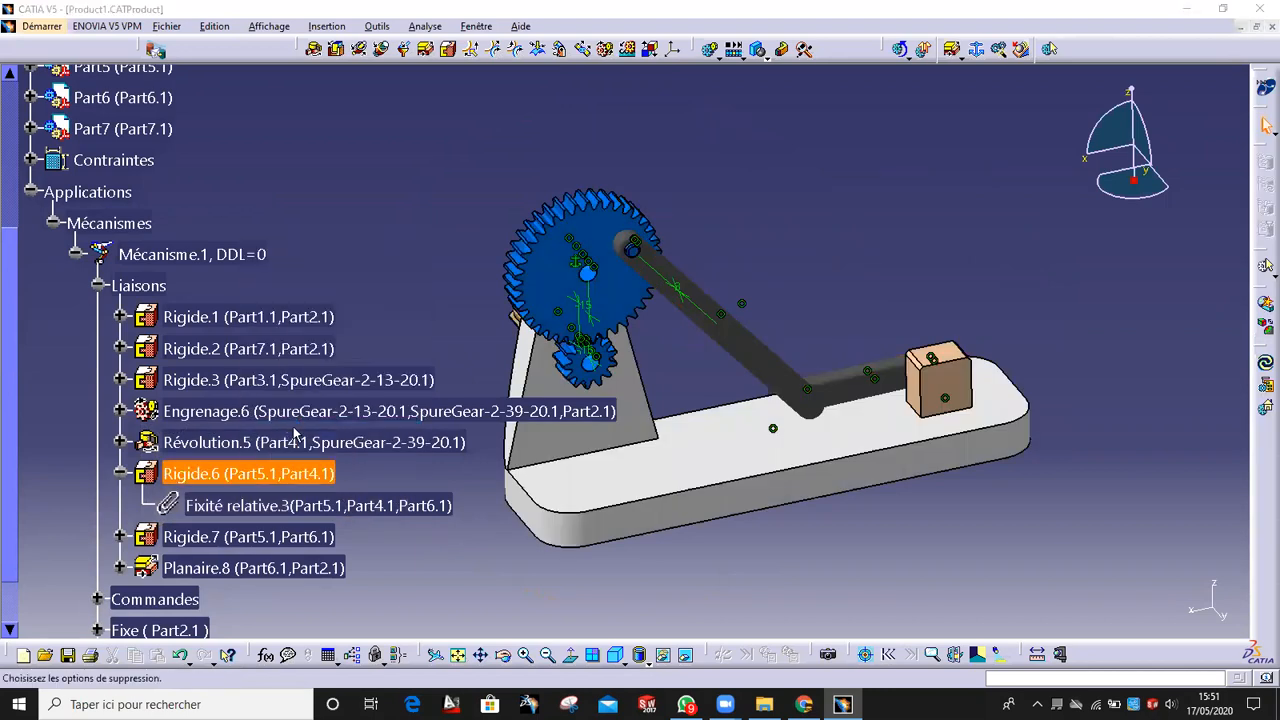
{"action": "left_click", "coordinate": [1086, 418]}
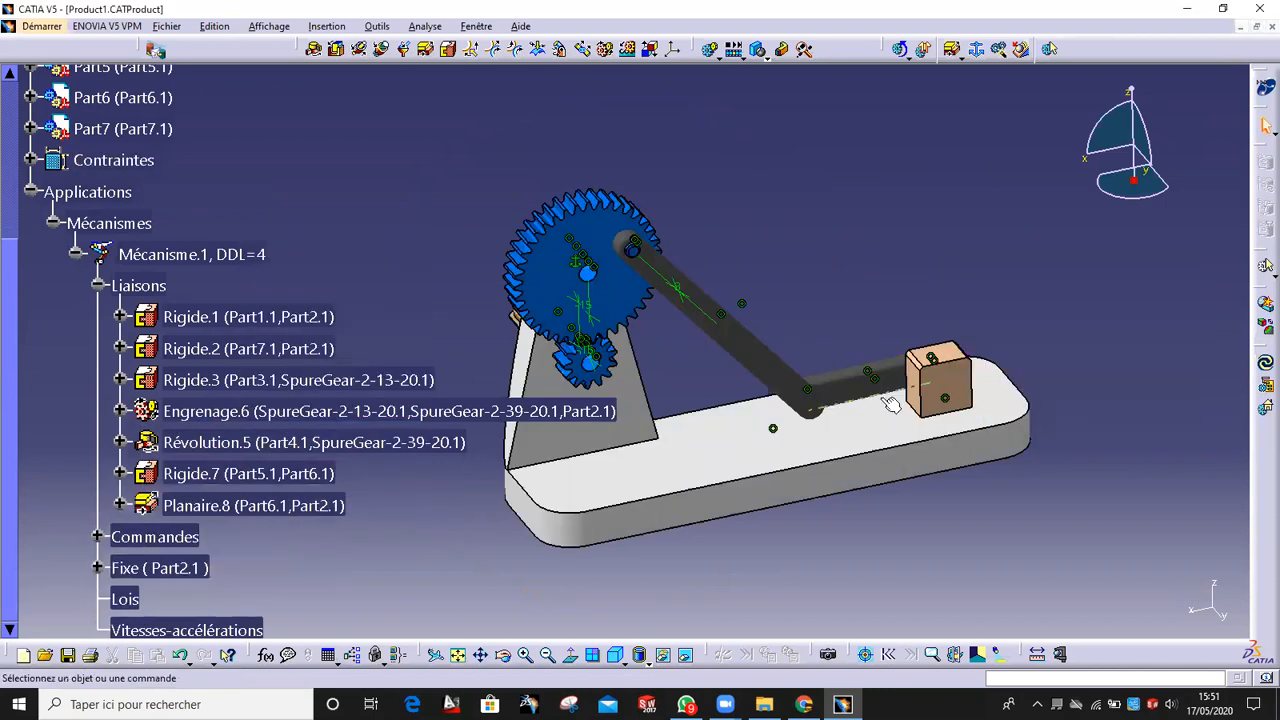
- Start a revolute joint (Révolution) and select the axes of links Part5 and Part4 at their shared pivot as its lines
{"action": "scroll", "coordinate": [262, 382], "scroll_direction": "down", "scroll_amount": 2}
{"action": "middle_click_drag", "start_coordinate": [440, 418], "coordinate": [736, 408]}
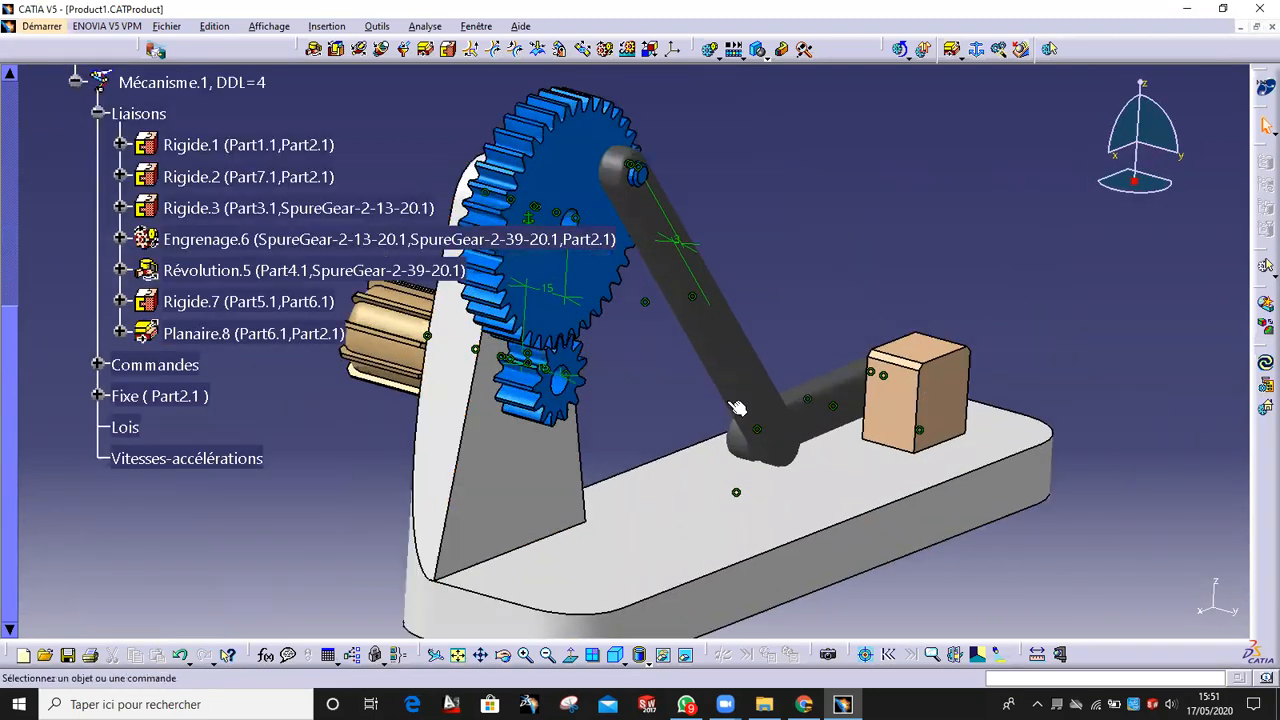
{"action": "left_click", "coordinate": [314, 48]}
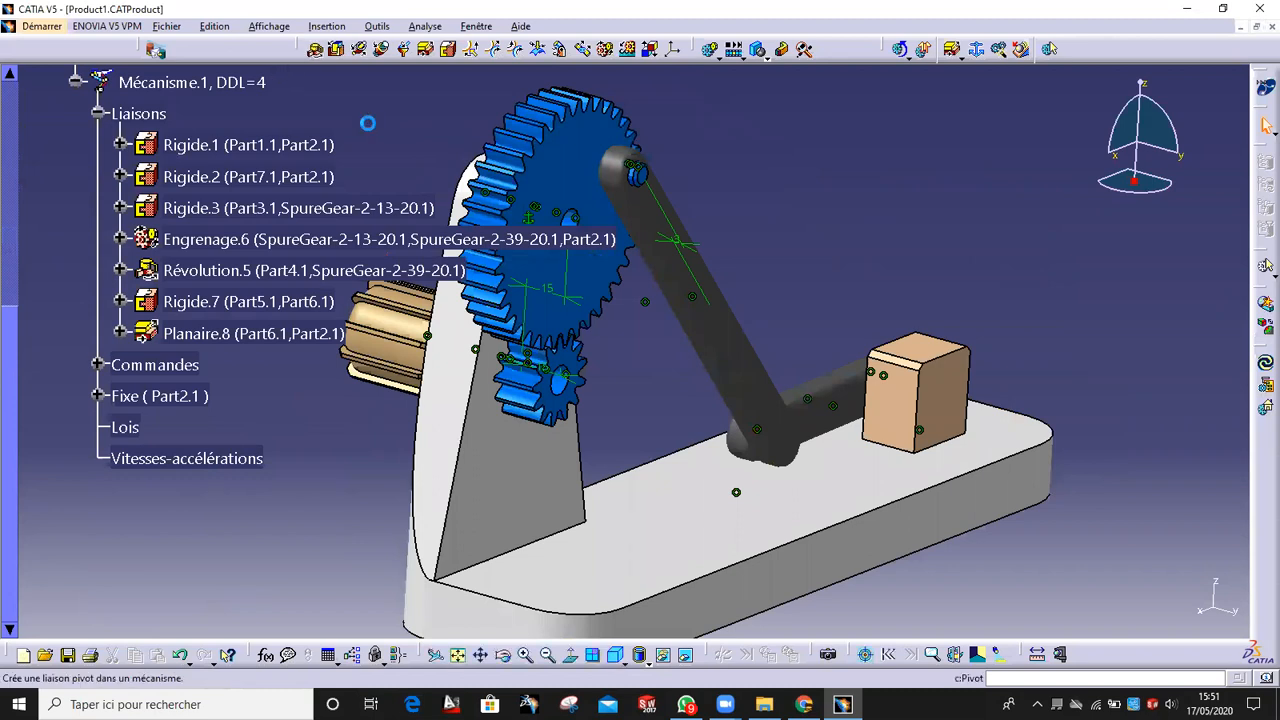
{"action": "middle_click_drag", "start_coordinate": [724, 424], "coordinate": [541, 418]}
{"action": "left_click", "coordinate": [541, 413]}
{"action": "middle_click_drag", "start_coordinate": [623, 461], "coordinate": [494, 434]}
{"action": "left_click", "coordinate": [510, 329]}
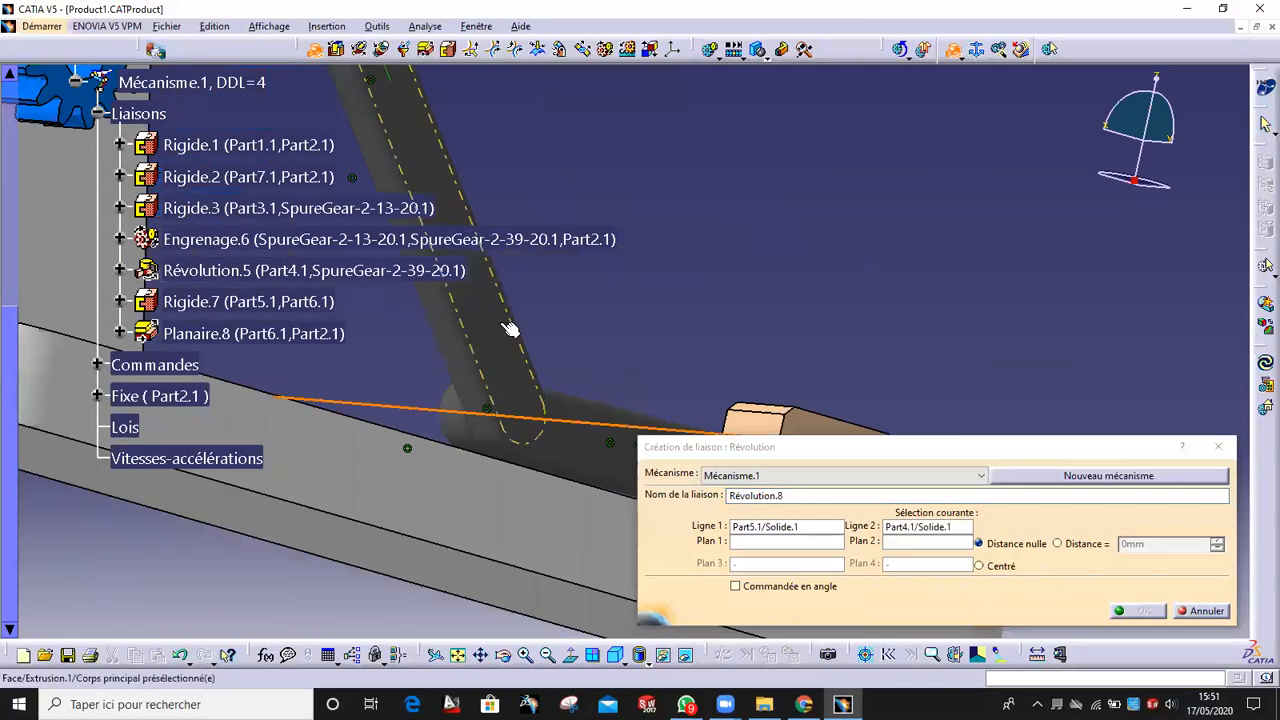
- Select the side faces of Part4 and Part5 as planes and create the revolute joint with a 10 mm plane distance
{"action": "left_click", "coordinate": [509, 330]}
{"action": "left_click", "coordinate": [589, 436]}
{"action": "middle_click_drag", "start_coordinate": [566, 346], "coordinate": [574, 440]}
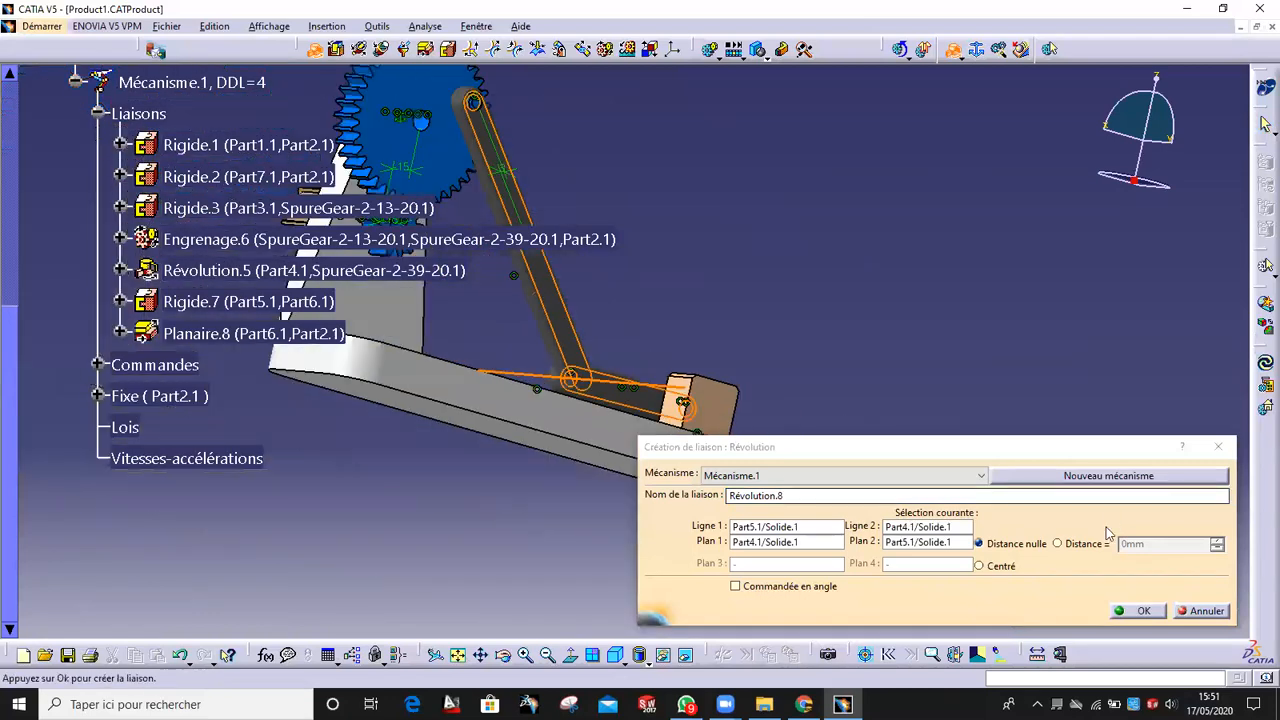
{"action": "left_click", "coordinate": [1138, 610]}
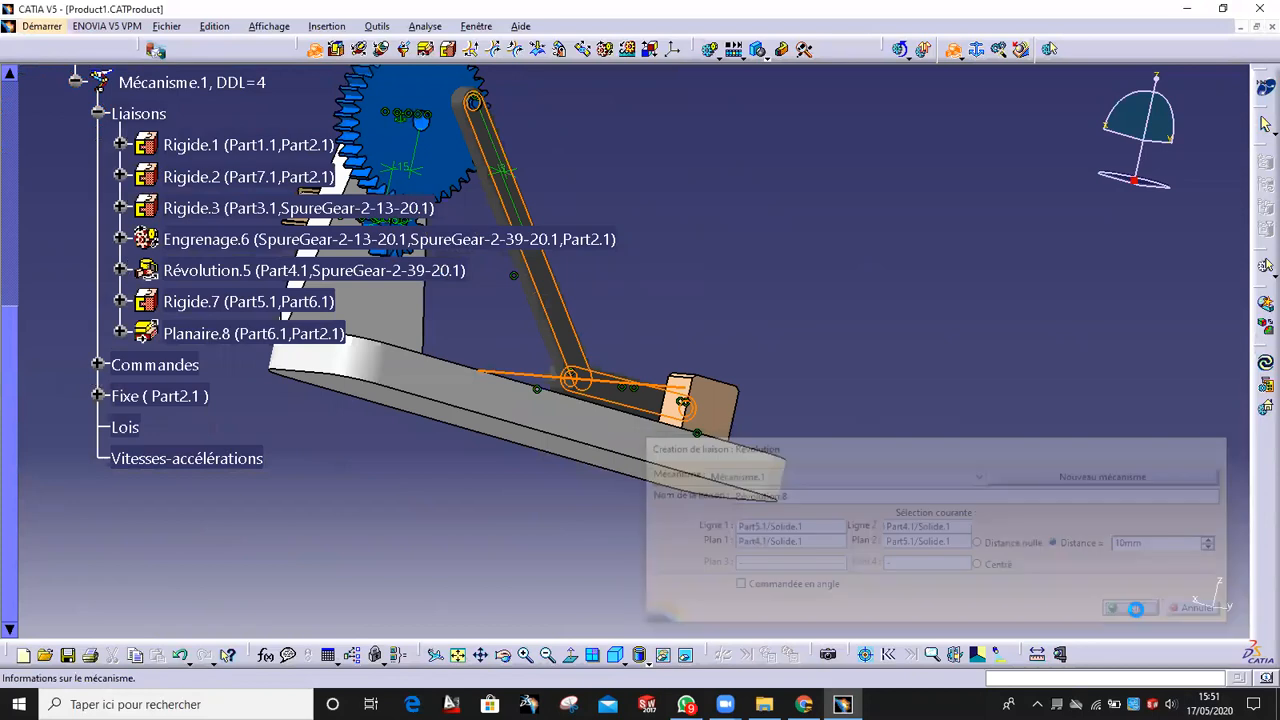
{"action": "left_click", "coordinate": [695, 385]}
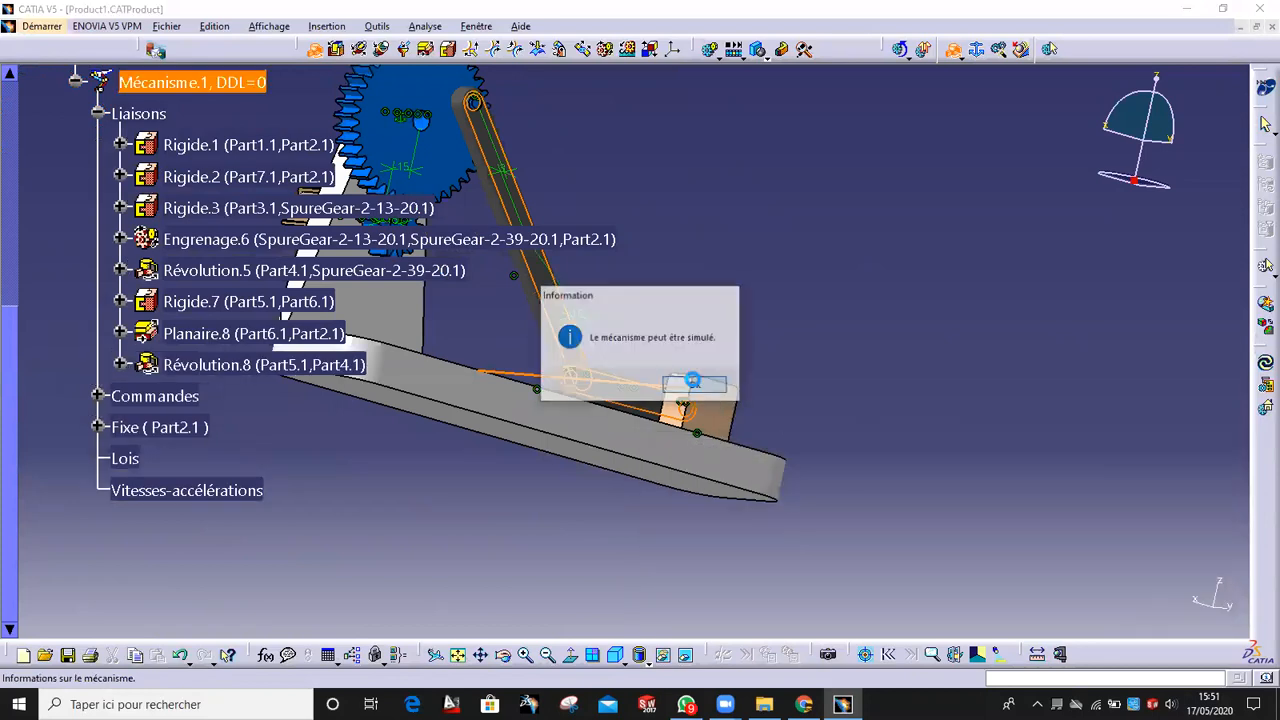
- Hide the assembly constraints (Contraintes) of the product
{"action": "scroll", "coordinate": [238, 394], "scroll_direction": "up", "scroll_amount": 3}
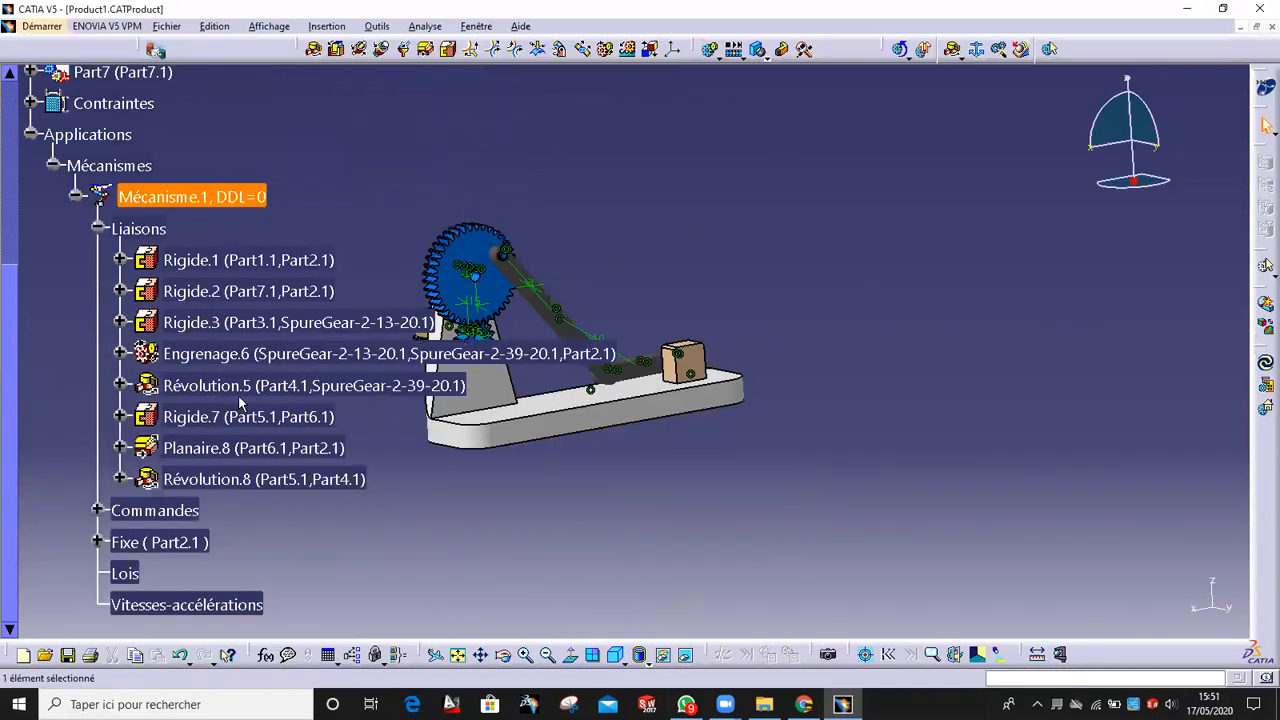
{"action": "right_click", "coordinate": [135, 278]}
{"action": "left_click", "coordinate": [151, 325]}
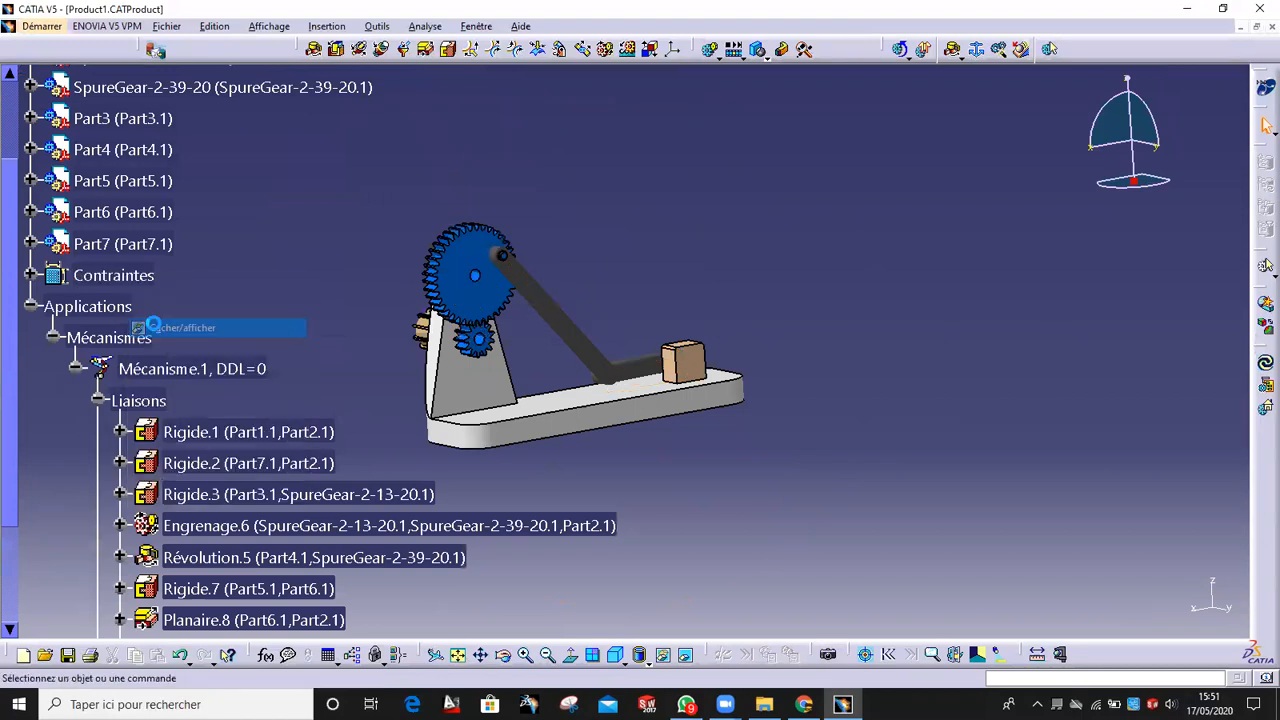
- Show the two hidden gear shafts, the lower one and the large gear's Part7
{"action": "scroll", "coordinate": [266, 330], "scroll_direction": "down", "scroll_amount": 4}
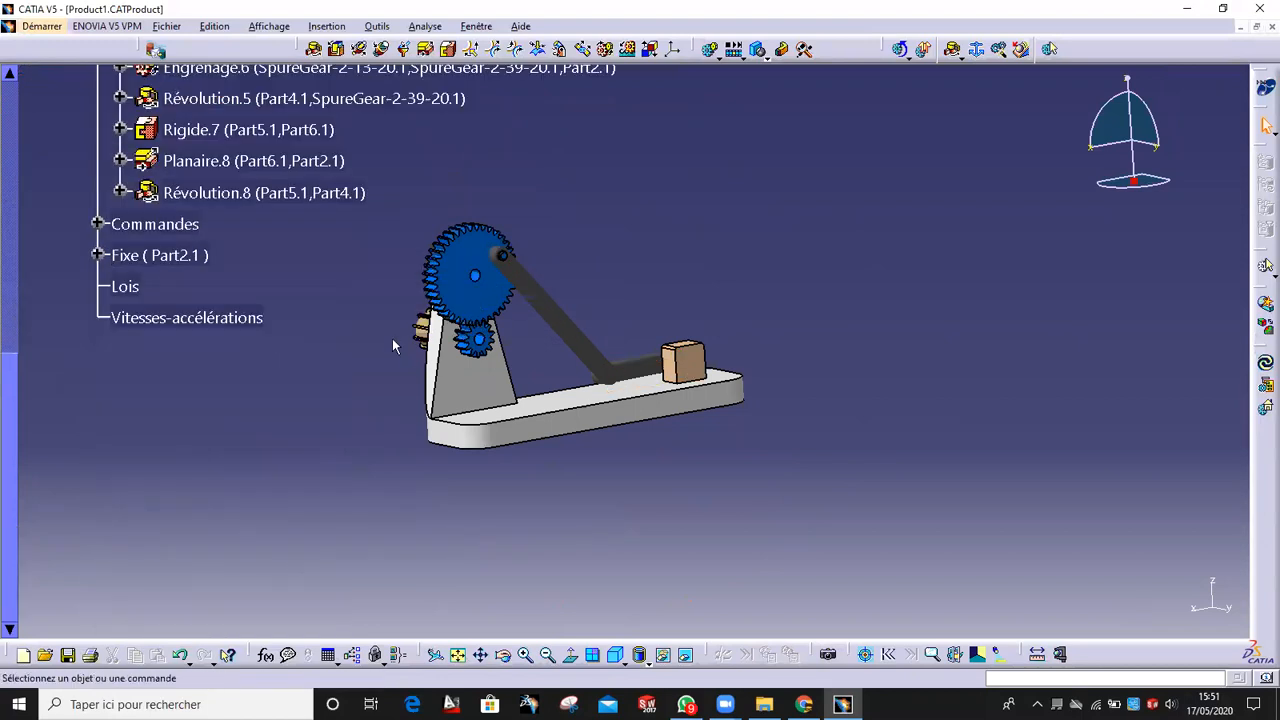
{"action": "scroll", "coordinate": [571, 528], "scroll_direction": "up", "scroll_amount": 3}
{"action": "left_click", "coordinate": [686, 655]}
{"action": "middle_click_drag", "start_coordinate": [471, 303], "coordinate": [730, 492]}
{"action": "scroll", "coordinate": [674, 515], "scroll_direction": "up", "scroll_amount": 1}
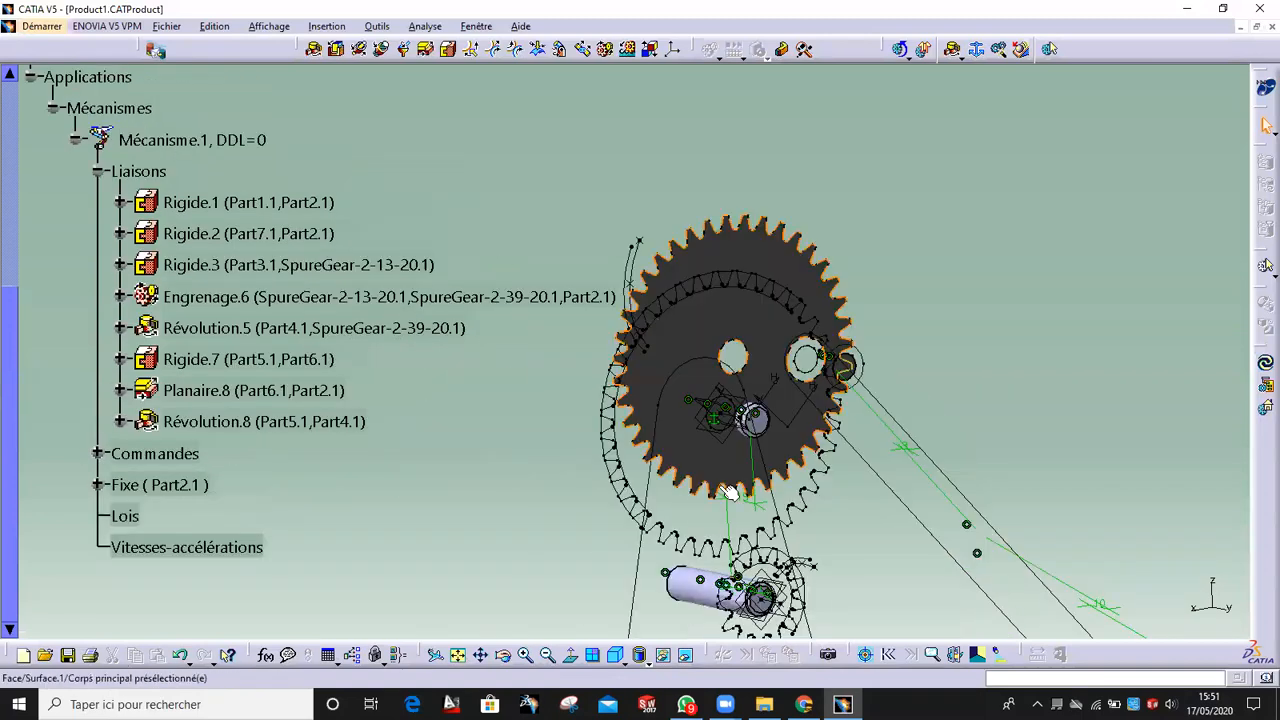
{"action": "right_click", "coordinate": [668, 588]}
{"action": "left_click", "coordinate": [715, 422]}
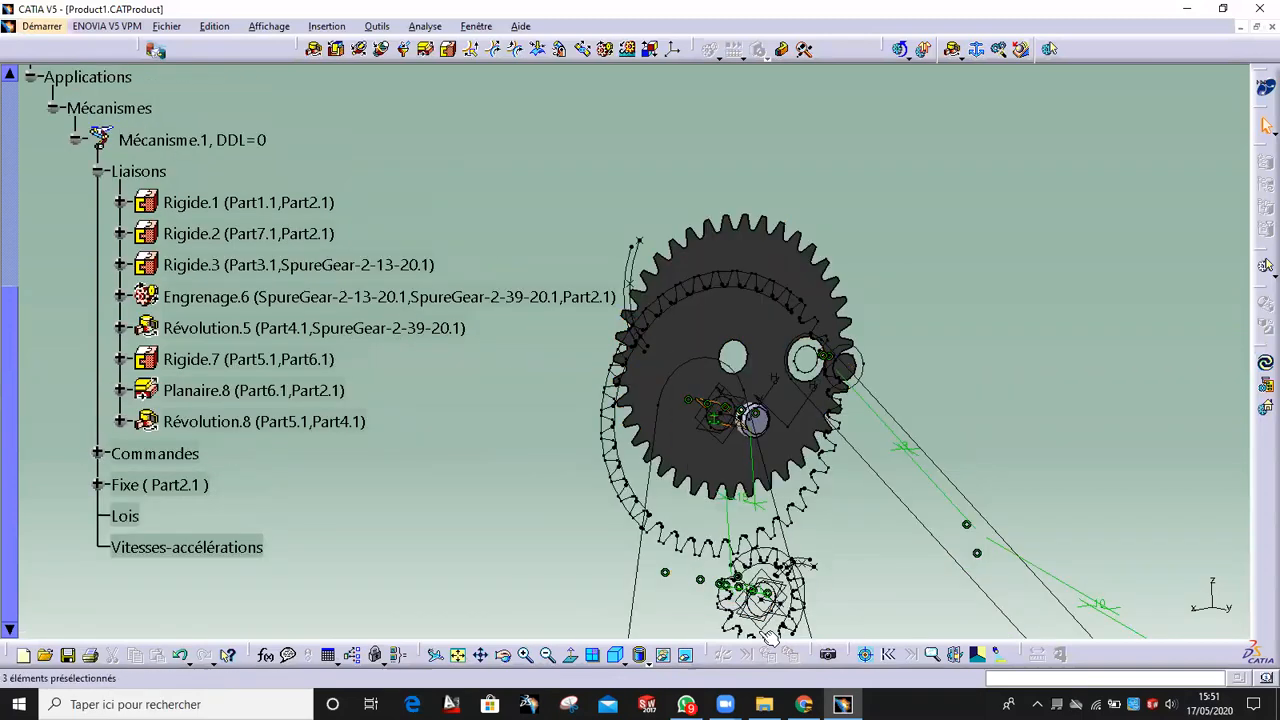
{"action": "right_click", "coordinate": [758, 420]}
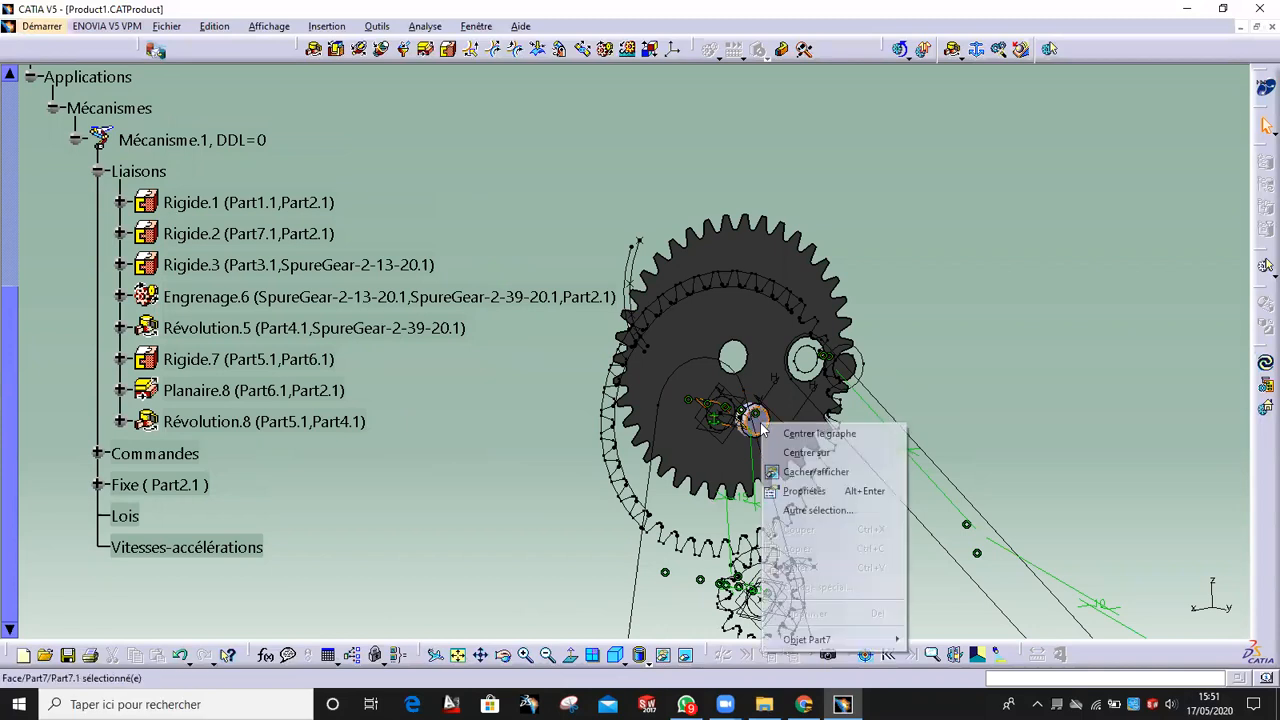
{"action": "left_click", "coordinate": [793, 471]}
{"action": "left_click", "coordinate": [686, 655]}
- Start a simulation of Mécanisme.1 and insert a position with Commande.1 at 360
{"action": "middle_click_drag", "start_coordinate": [528, 365], "coordinate": [505, 415], "text": "ctrl"}
{"action": "scroll", "coordinate": [489, 388], "scroll_direction": "up", "scroll_amount": 3}
{"action": "scroll", "coordinate": [491, 392], "scroll_direction": "down", "scroll_amount": 8}
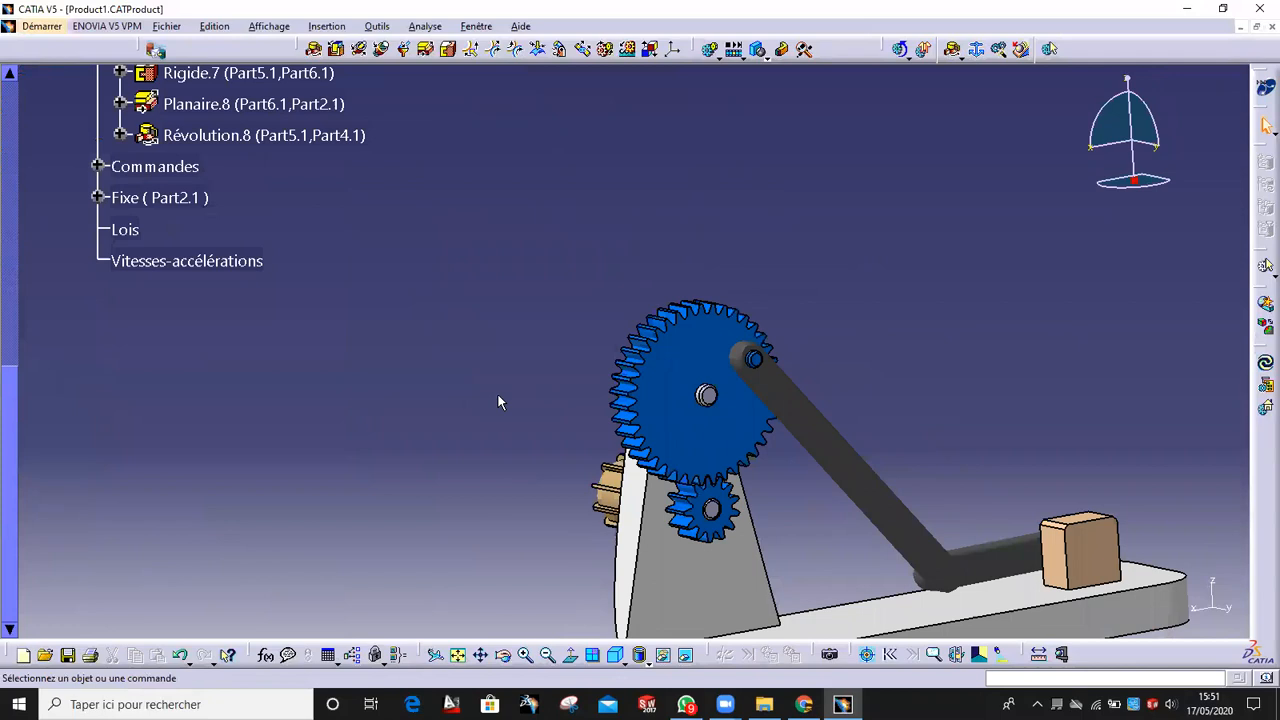
{"action": "scroll", "coordinate": [501, 400], "scroll_direction": "down", "scroll_amount": 4}
{"action": "middle_click_drag", "start_coordinate": [896, 454], "coordinate": [615, 300]}
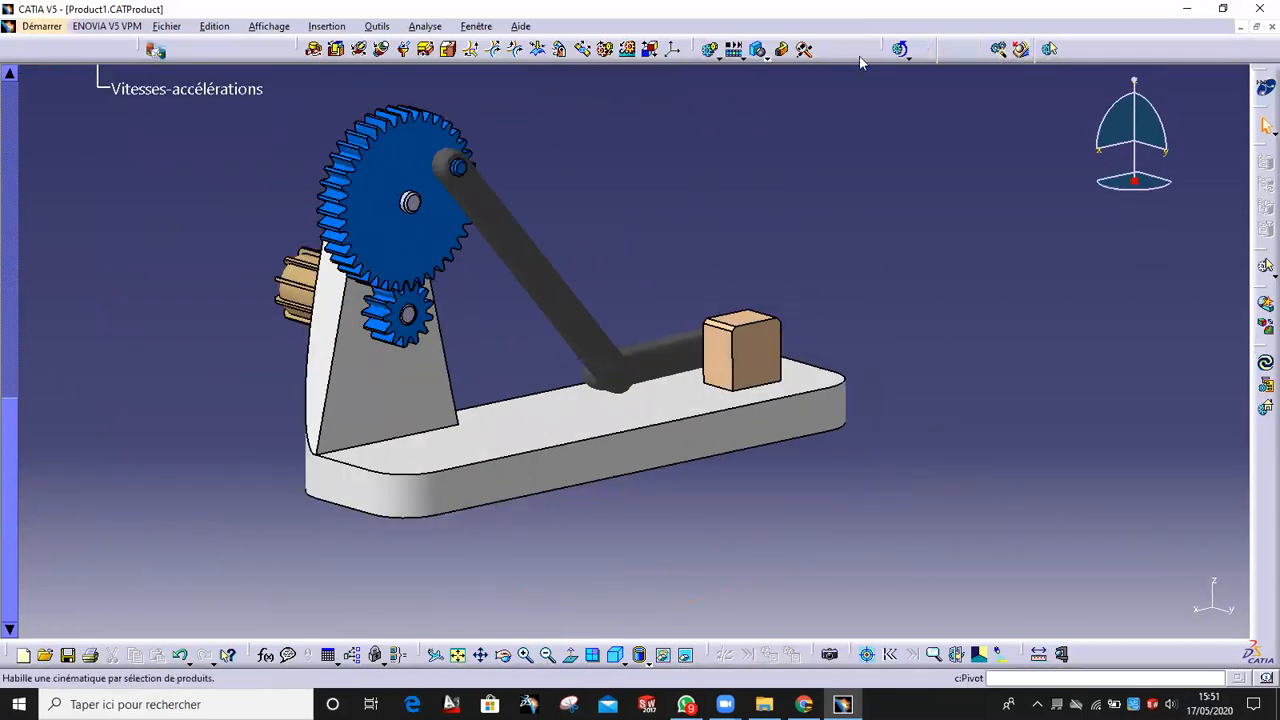
{"action": "left_click", "coordinate": [710, 49]}
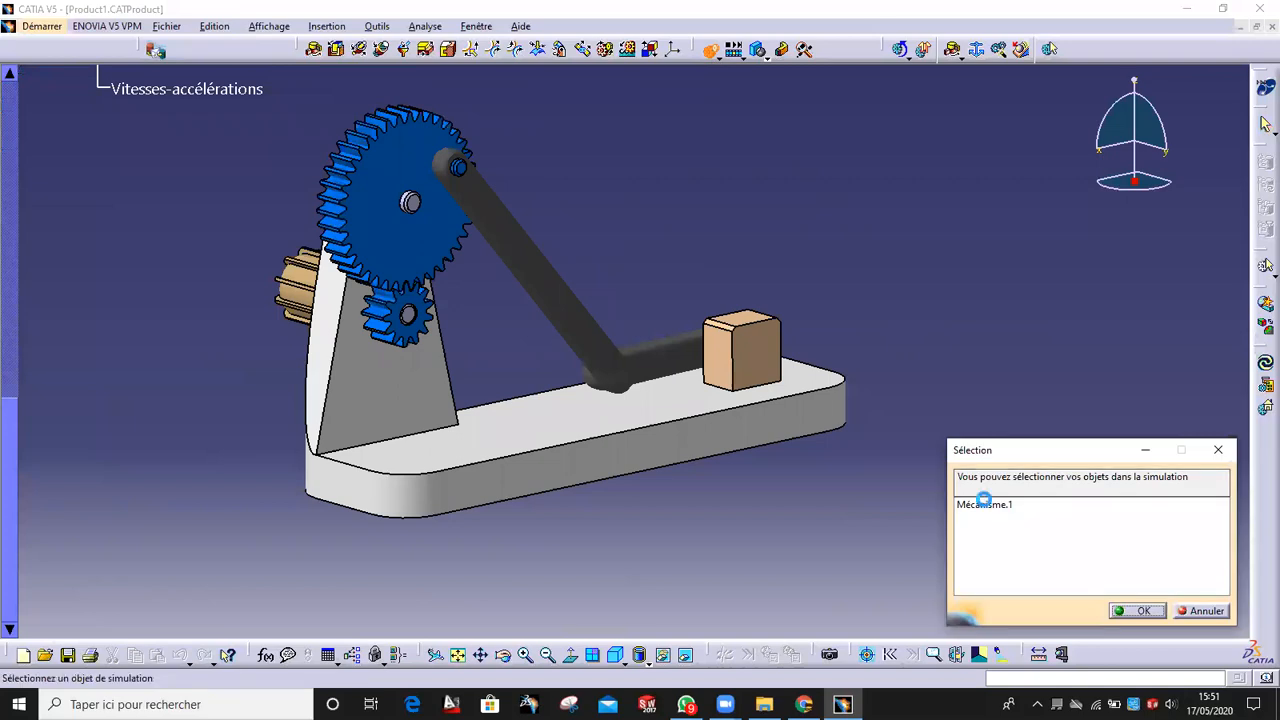
{"action": "double_click", "coordinate": [984, 503]}
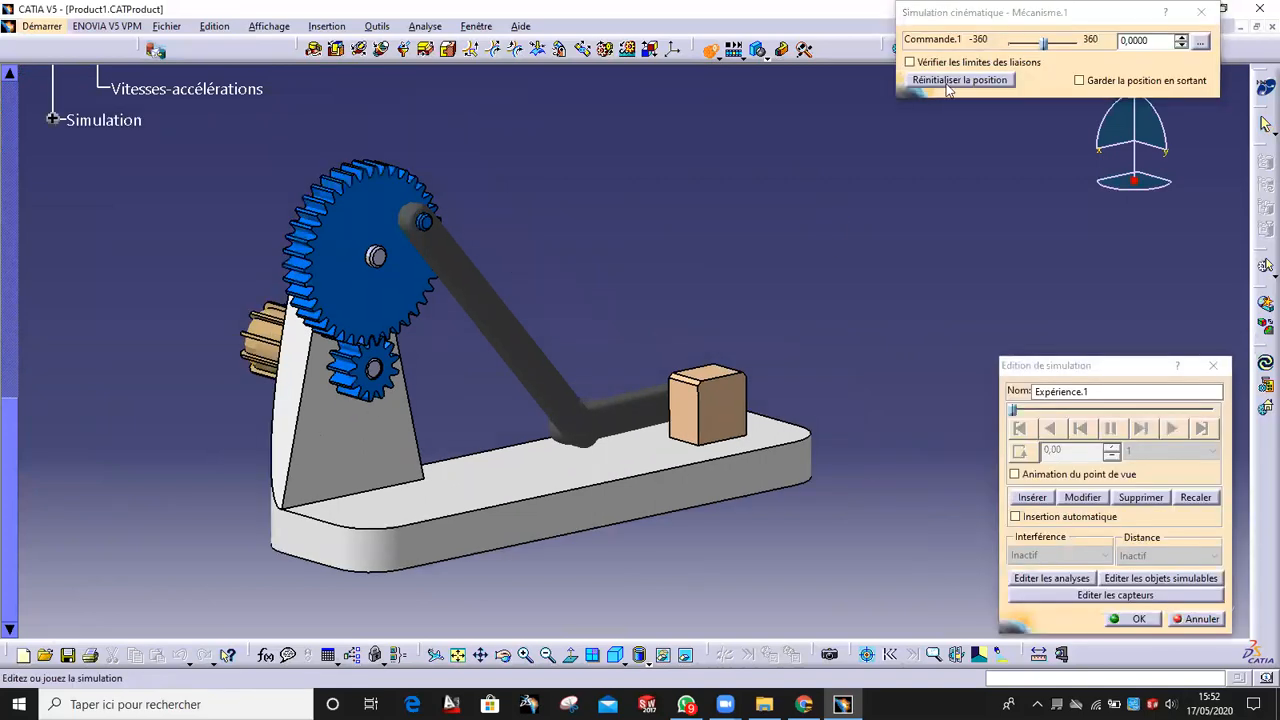
{"action": "left_click_drag", "start_coordinate": [1043, 45], "coordinate": [1080, 42]}
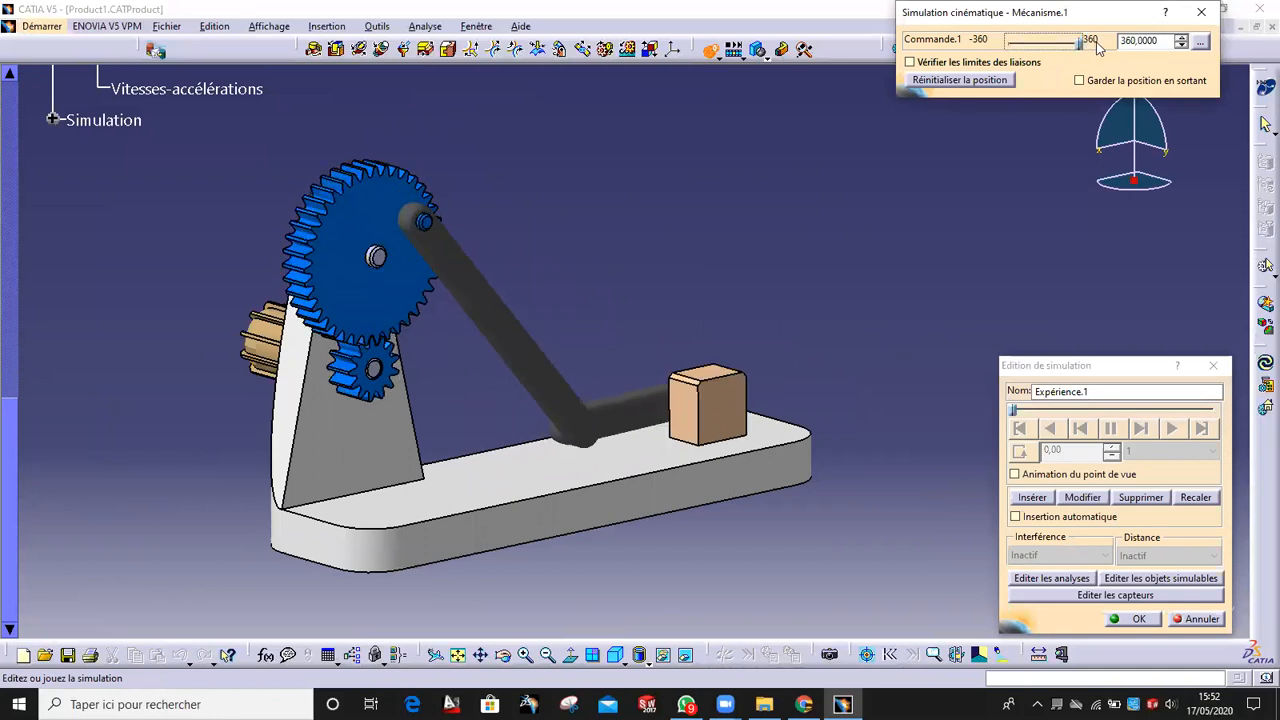
{"action": "left_click", "coordinate": [1031, 497]}
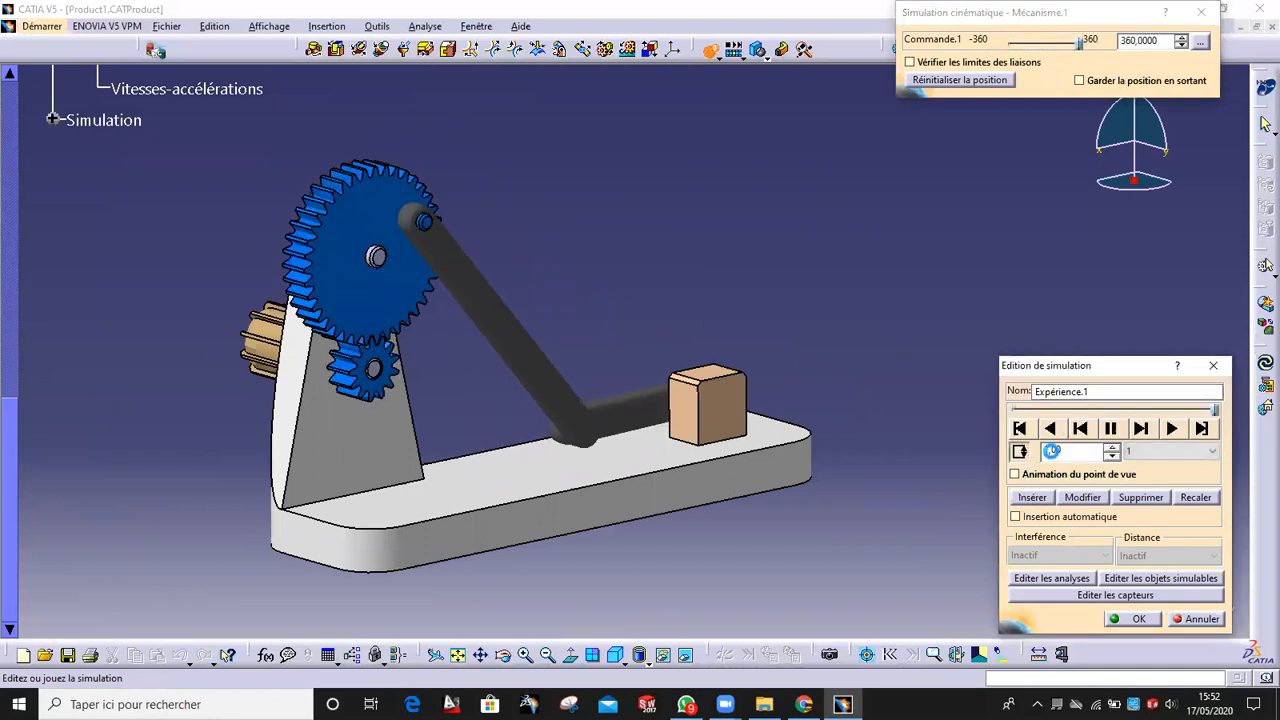
- Play the simulation with an interpolation step of 0.01, examine the gears and links in motion, and discard the simulation
{"action": "left_click", "coordinate": [1177, 450]}
{"action": "left_click", "coordinate": [1148, 526]}
{"action": "left_click", "coordinate": [1171, 428]}
{"action": "middle_click_drag", "start_coordinate": [722, 484], "coordinate": [845, 392]}
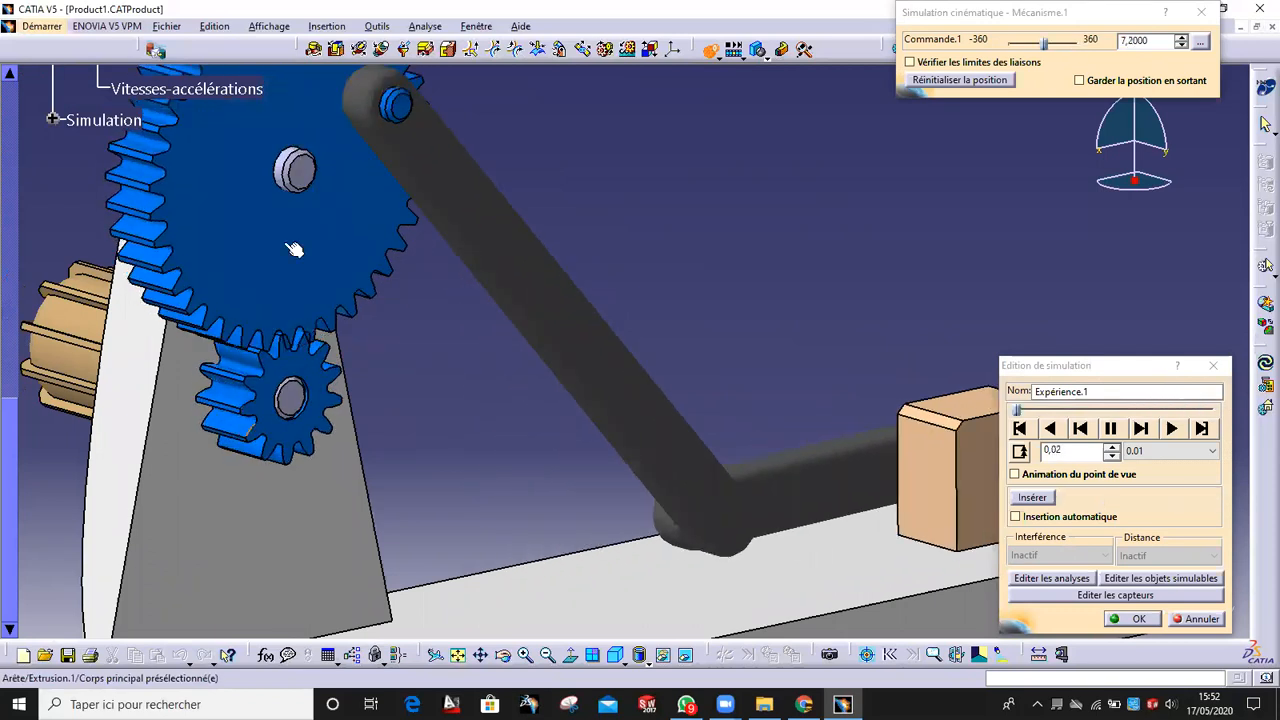
{"action": "middle_click_drag", "start_coordinate": [292, 249], "coordinate": [343, 331]}
{"action": "left_click", "coordinate": [1200, 618]}
{"action": "middle_click_drag", "start_coordinate": [738, 498], "coordinate": [604, 320]}
{"action": "middle_click_drag", "start_coordinate": [786, 332], "coordinate": [599, 428]}
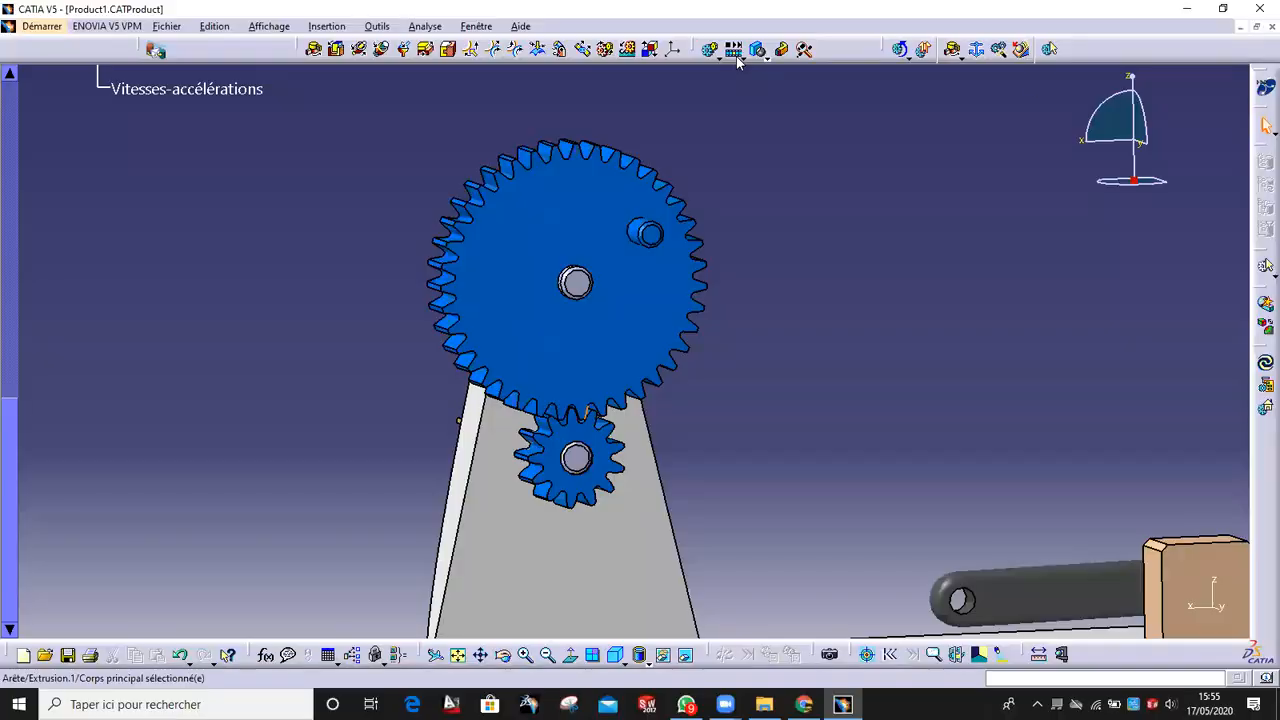
{"action": "scroll", "coordinate": [200, 300], "scroll_direction": "up", "scroll_amount": 5}
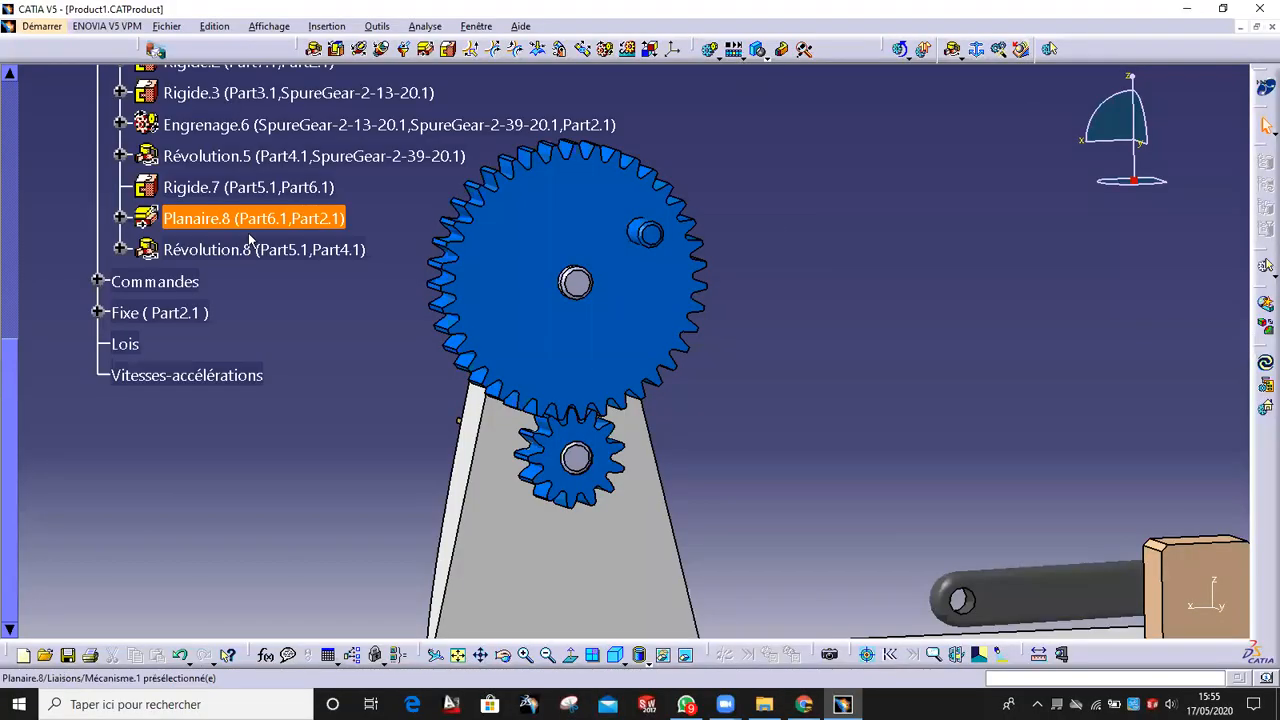
- Edit the Engrenage.6 gear joint and define its ratio from circles, picking an outer tooth arc of the small gear as the first circle
{"action": "double_click", "coordinate": [235, 354]}
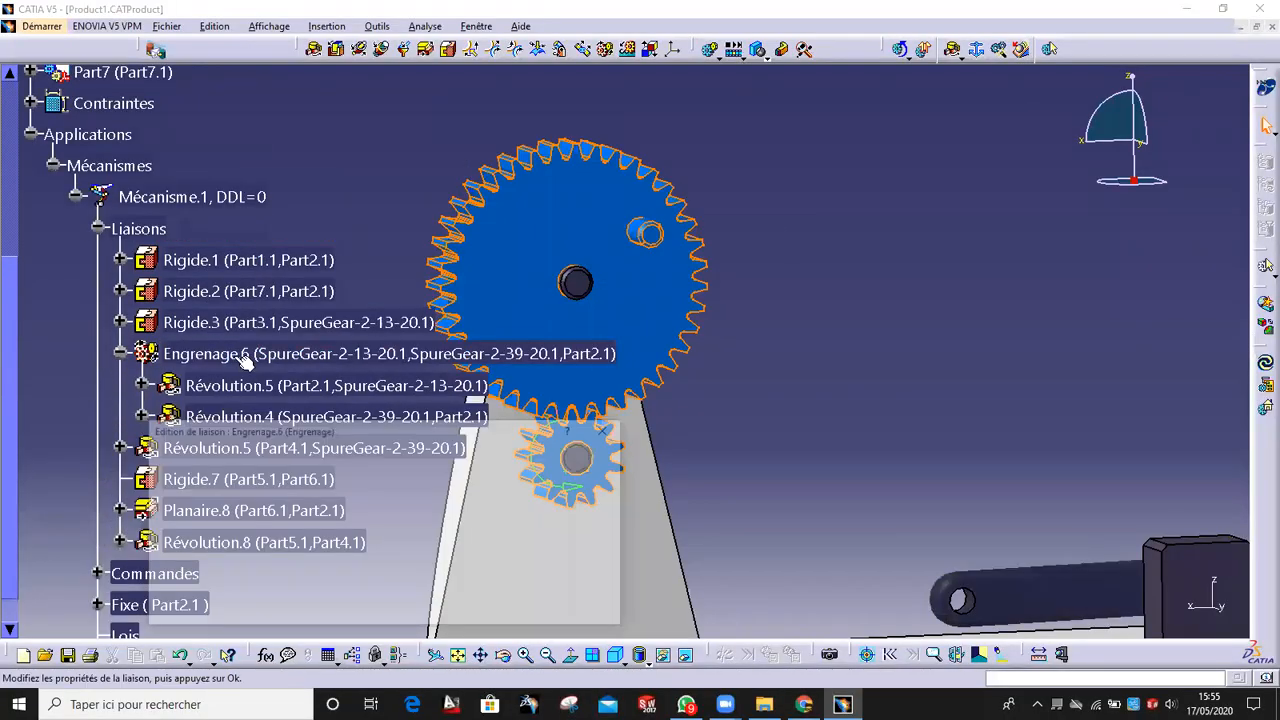
{"action": "left_click", "coordinate": [205, 505]}
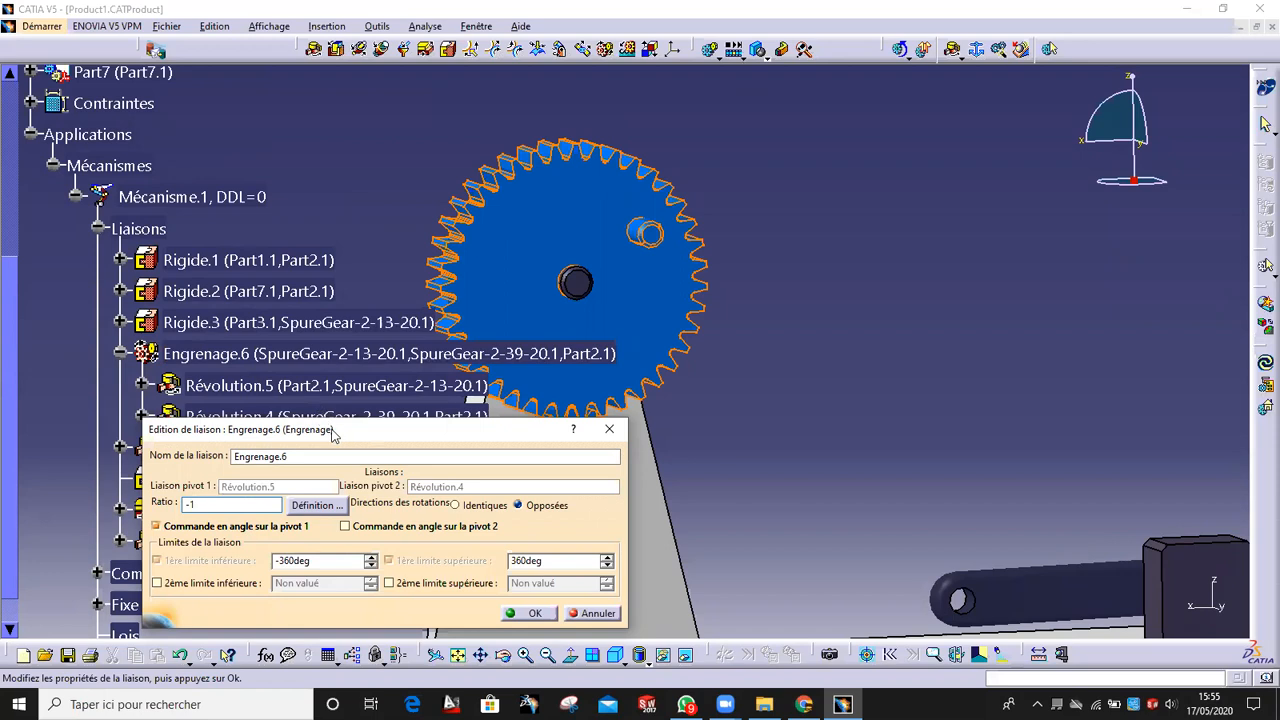
{"action": "left_click", "coordinate": [531, 376]}
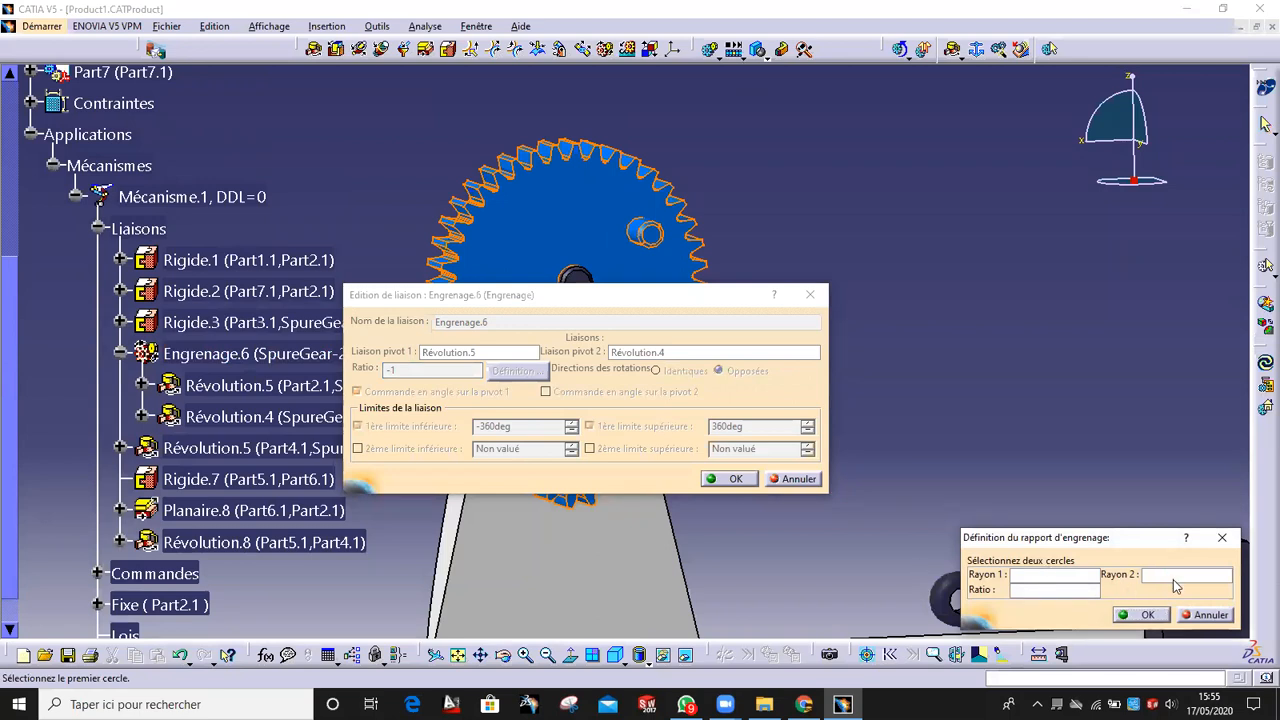
{"action": "left_click_drag", "start_coordinate": [589, 298], "coordinate": [1028, 190]}
{"action": "middle_click_drag", "start_coordinate": [598, 510], "coordinate": [643, 304], "text": "ctrl"}
{"action": "middle_click_drag", "start_coordinate": [643, 477], "coordinate": [867, 513], "text": "ctrl"}
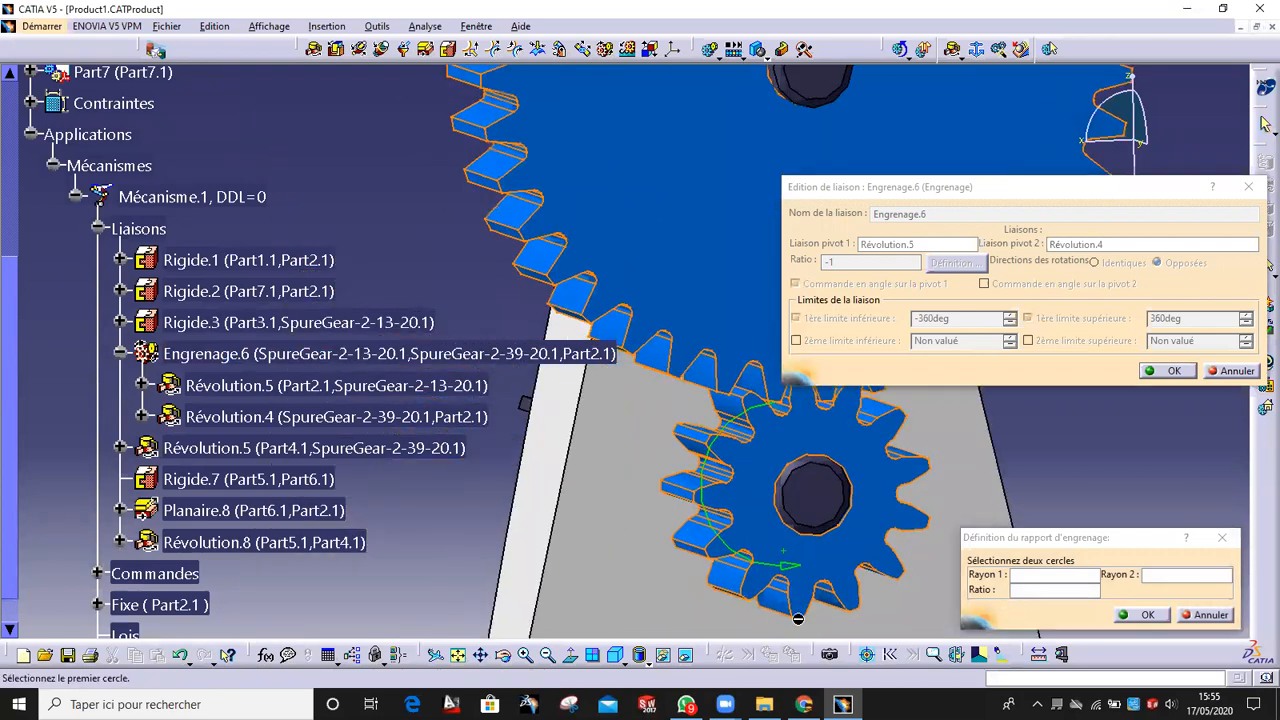
{"action": "middle_click_drag", "start_coordinate": [780, 620], "coordinate": [665, 464]}
{"action": "middle_click_drag", "start_coordinate": [665, 464], "coordinate": [406, 127], "text": "ctrl"}
{"action": "middle_click_drag", "start_coordinate": [717, 527], "coordinate": [604, 411]}
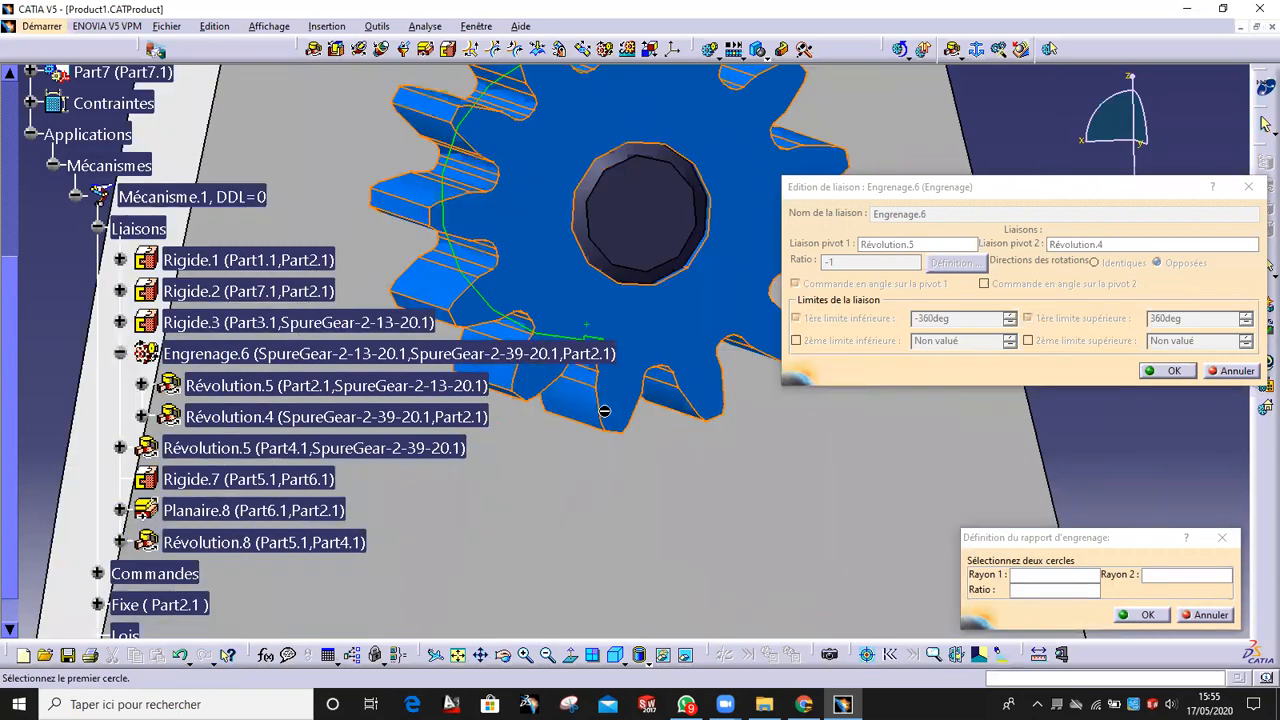
{"action": "left_click", "coordinate": [627, 441]}
- Pick an outer tooth arc of the large gear as the second circle and apply the resulting ratio to Engrenage.6
{"action": "middle_click_drag", "start_coordinate": [567, 350], "coordinate": [742, 515], "text": "ctrl"}
{"action": "middle_click_drag", "start_coordinate": [686, 449], "coordinate": [662, 498], "text": "ctrl"}
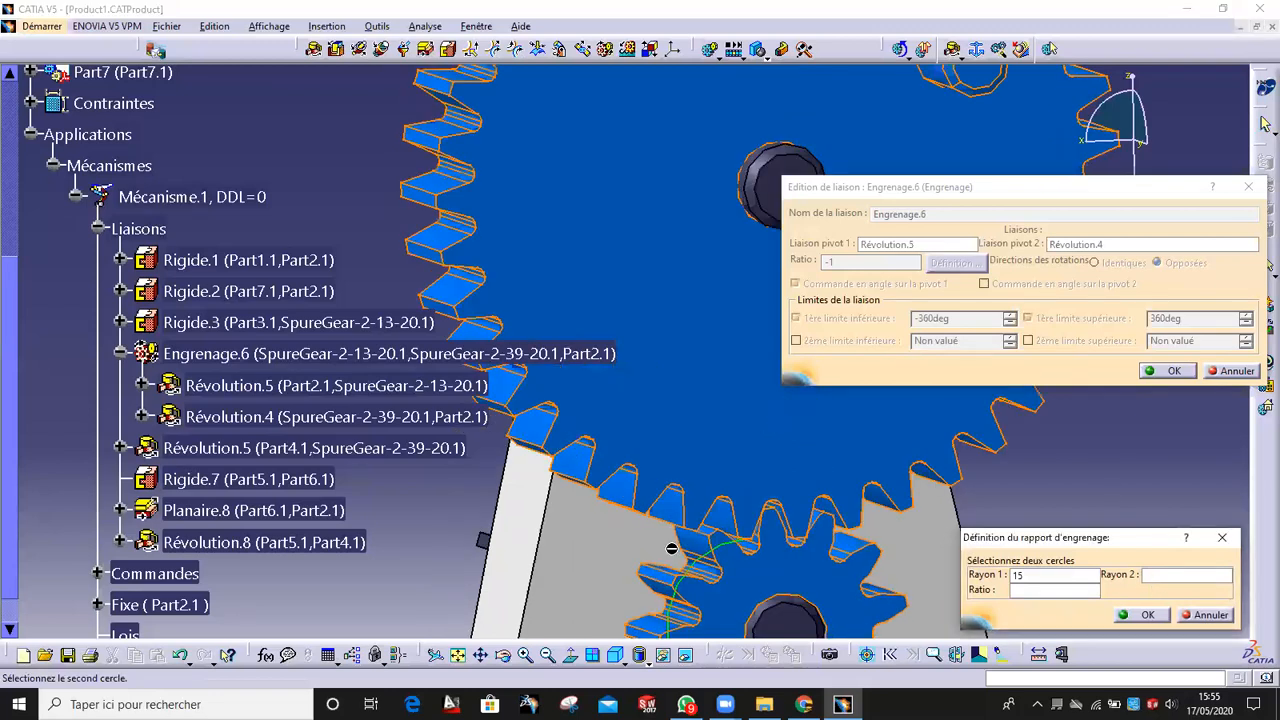
{"action": "middle_click_drag", "start_coordinate": [674, 423], "coordinate": [675, 373], "text": "ctrl"}
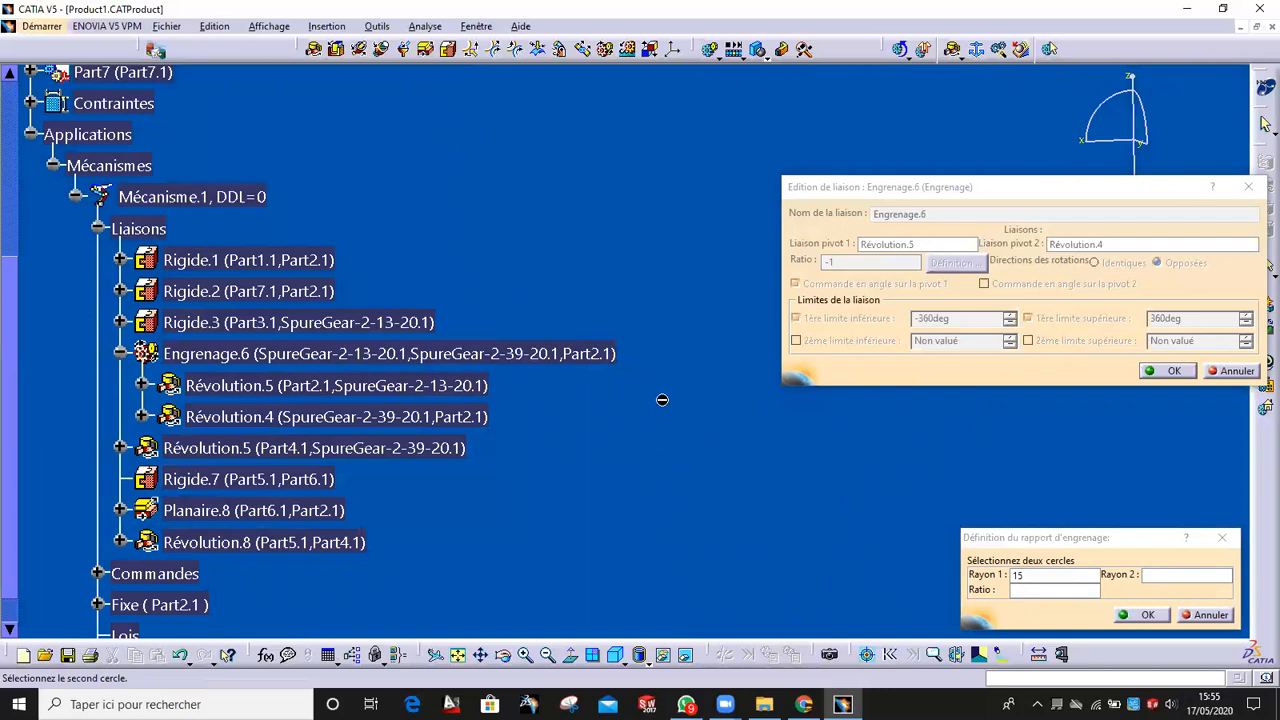
{"action": "middle_click_drag", "start_coordinate": [663, 193], "coordinate": [651, 454], "text": "ctrl"}
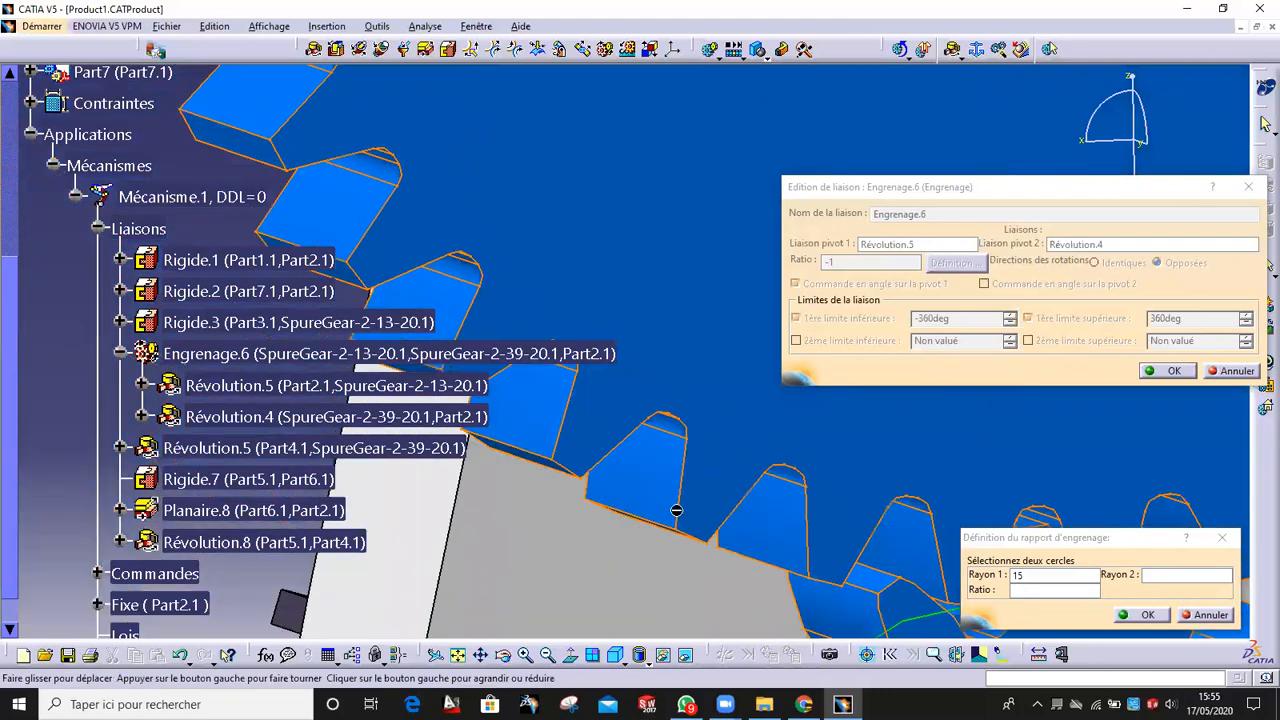
{"action": "middle_click_drag", "start_coordinate": [676, 510], "coordinate": [690, 500], "text": "ctrl"}
{"action": "left_click", "coordinate": [733, 540]}
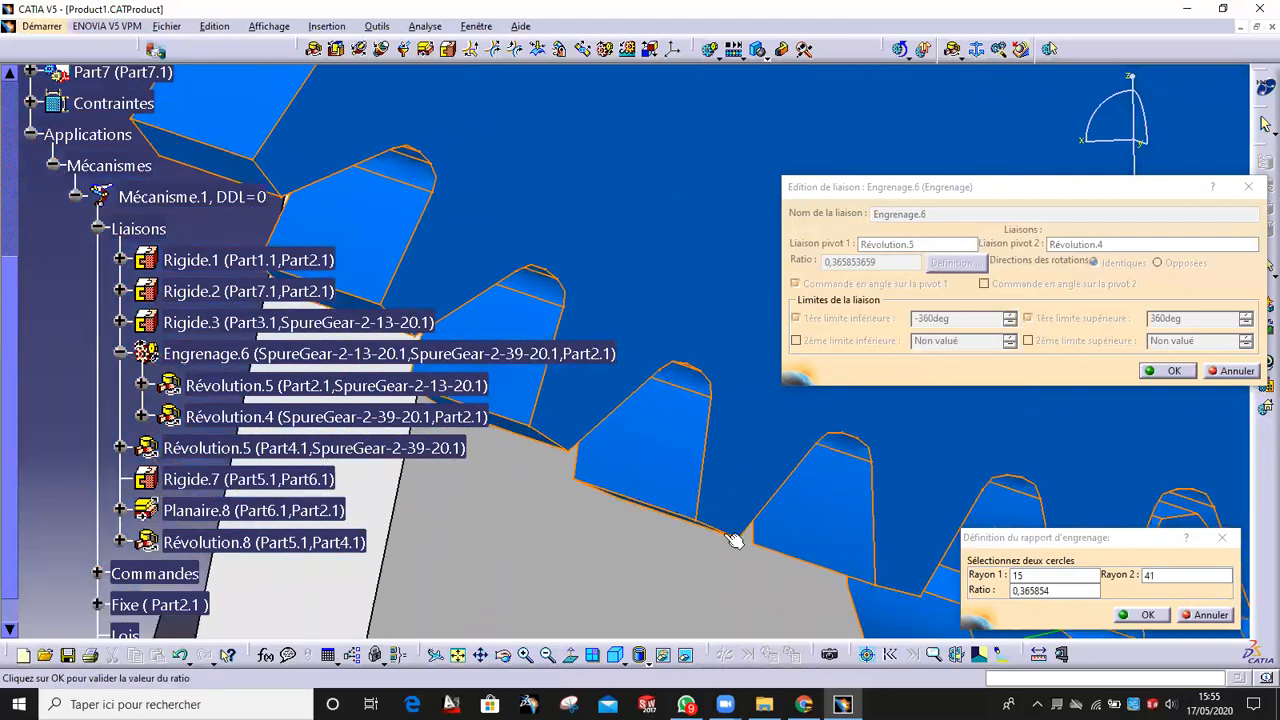
{"action": "left_click", "coordinate": [1148, 615]}
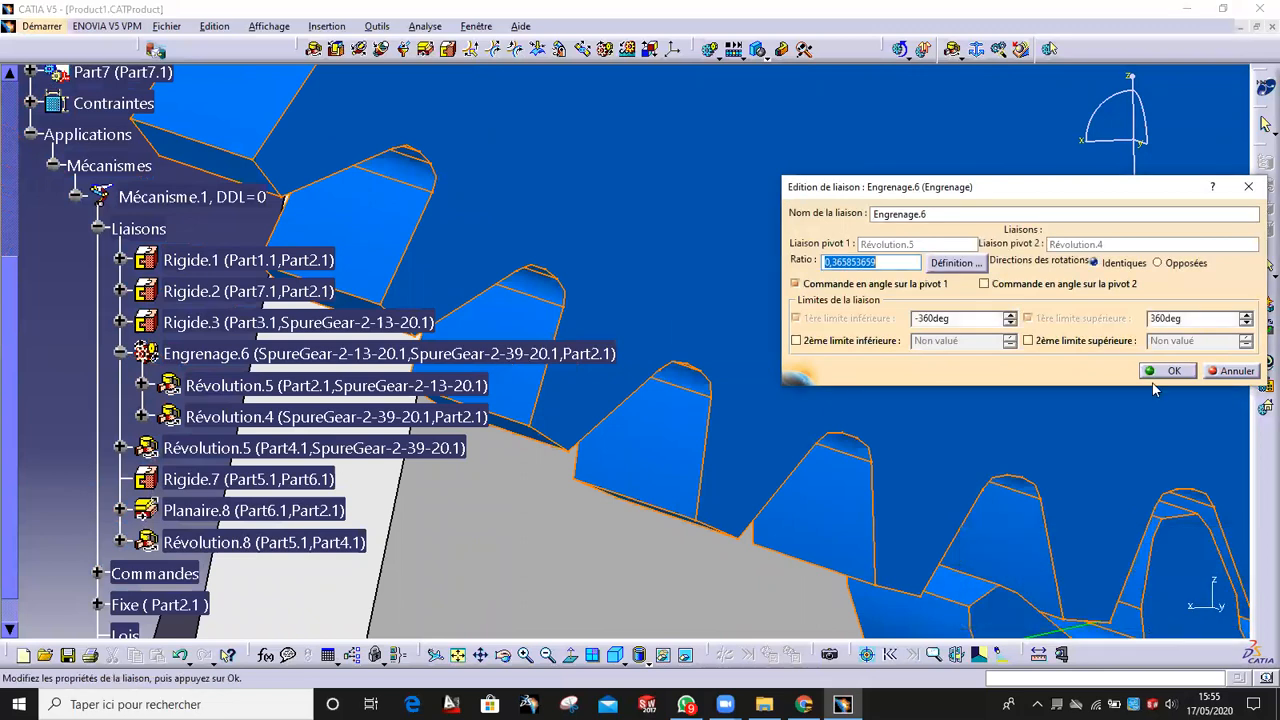
{"action": "left_click", "coordinate": [1174, 371]}
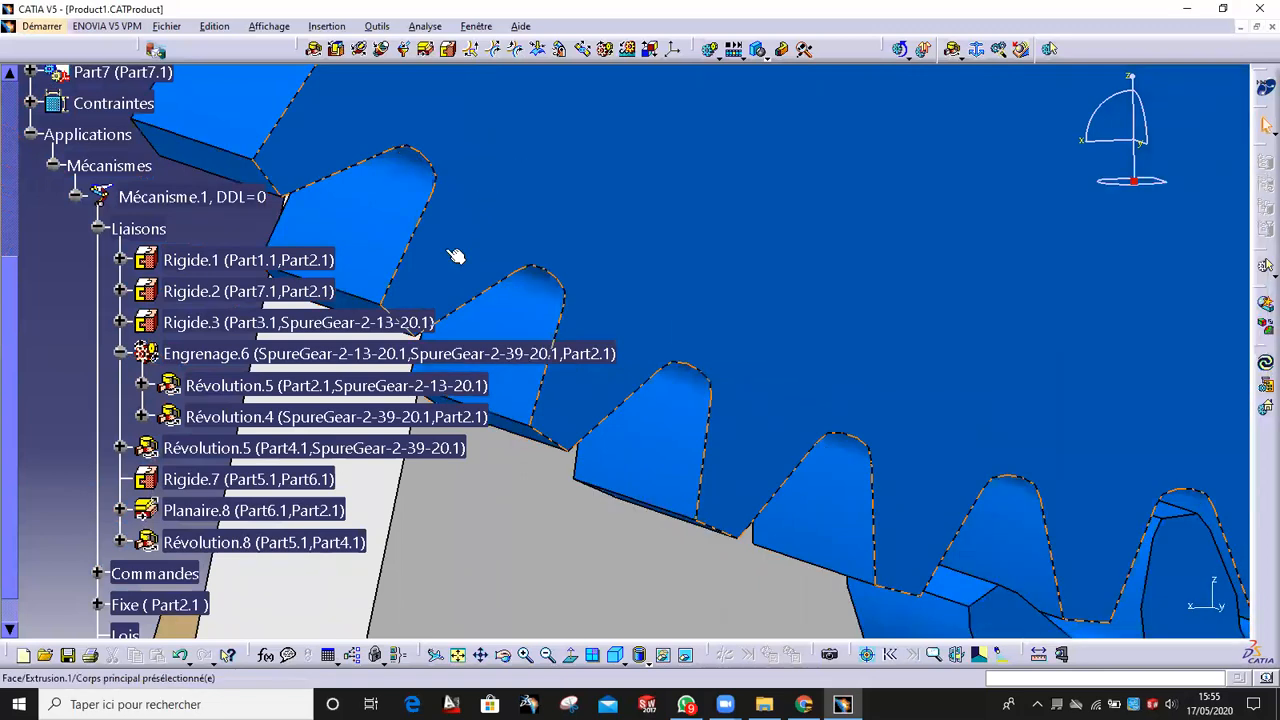
- Set the rotation directions of the Engrenage.6 joint to Opposées
{"action": "double_click", "coordinate": [205, 354]}
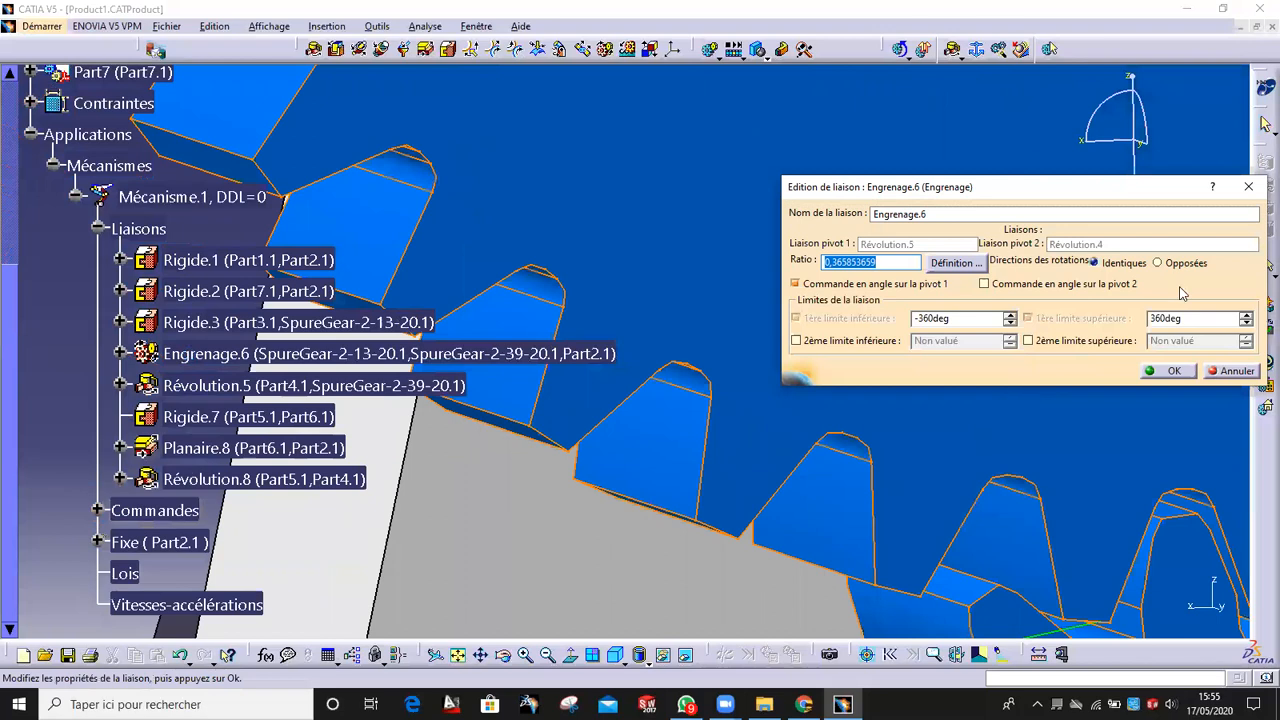
{"action": "left_click", "coordinate": [1185, 266]}
{"action": "left_click", "coordinate": [1172, 371]}
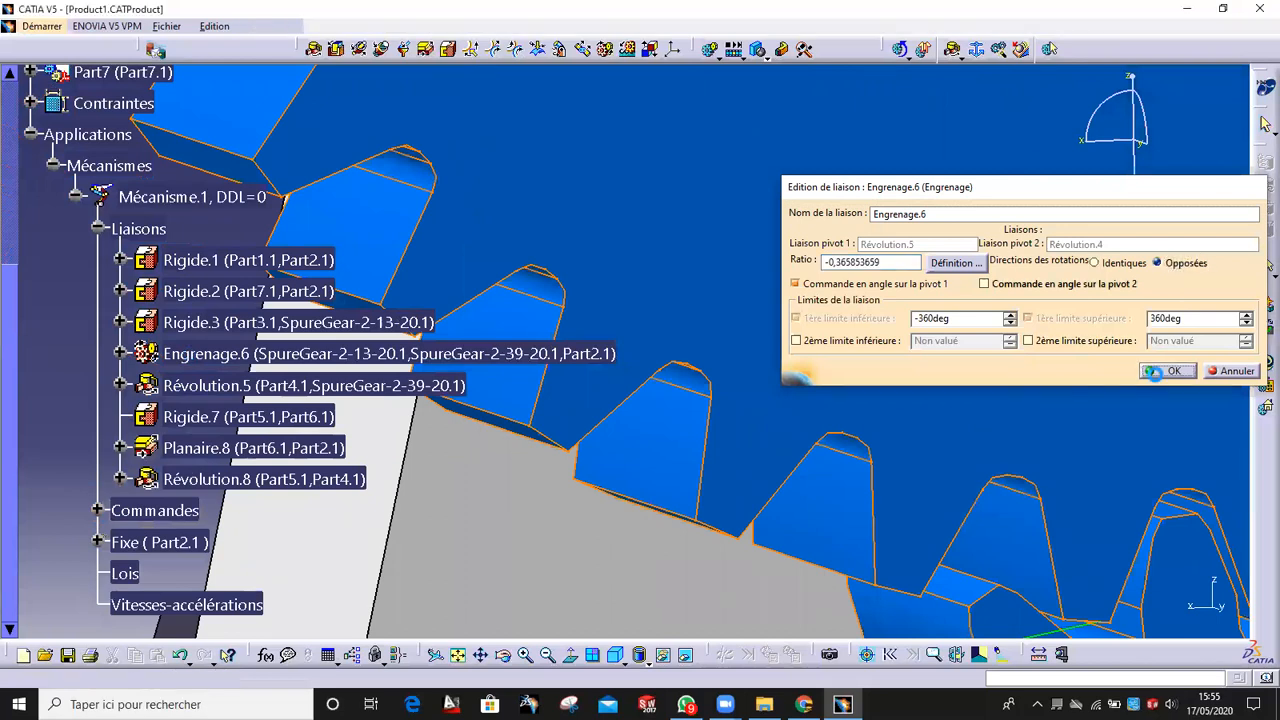
- Simulate Mécanisme.1 by moving Commande.1 to 194.4, examine how the gears mesh, and discard the simulation
{"action": "middle_click_drag", "start_coordinate": [588, 180], "coordinate": [588, 386]}
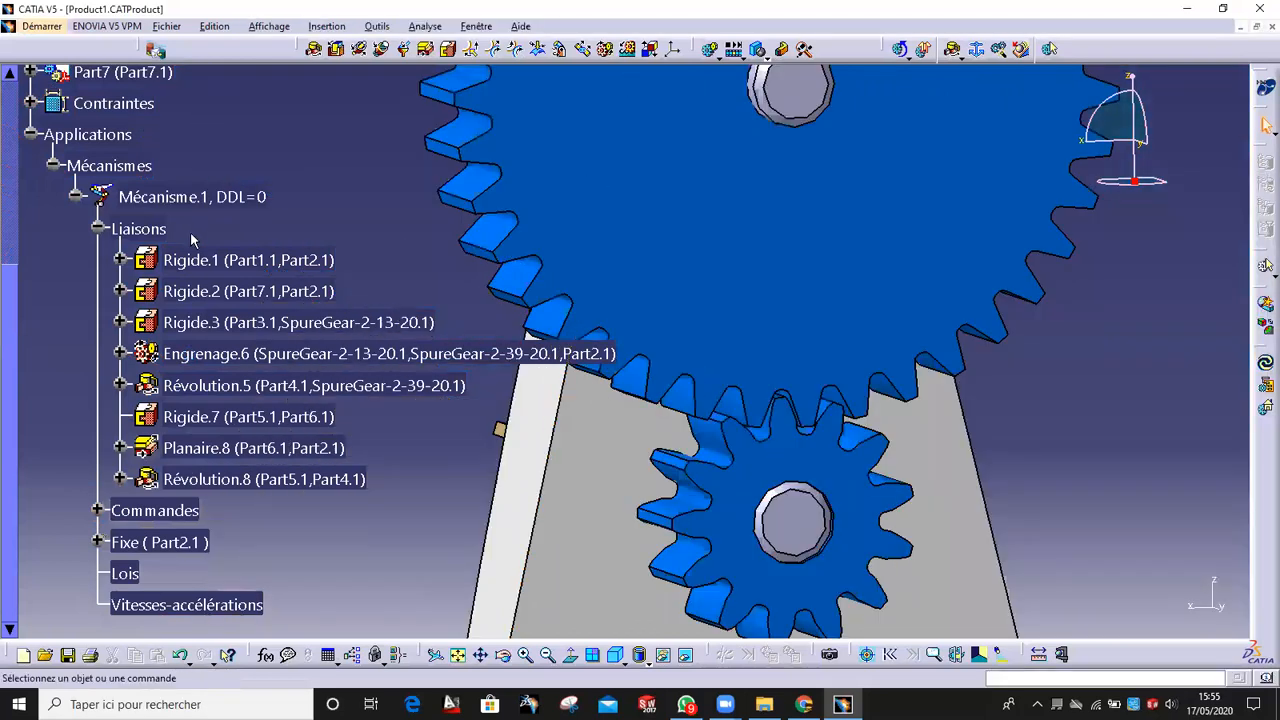
{"action": "scroll", "coordinate": [193, 240], "scroll_direction": "down", "scroll_amount": 3}
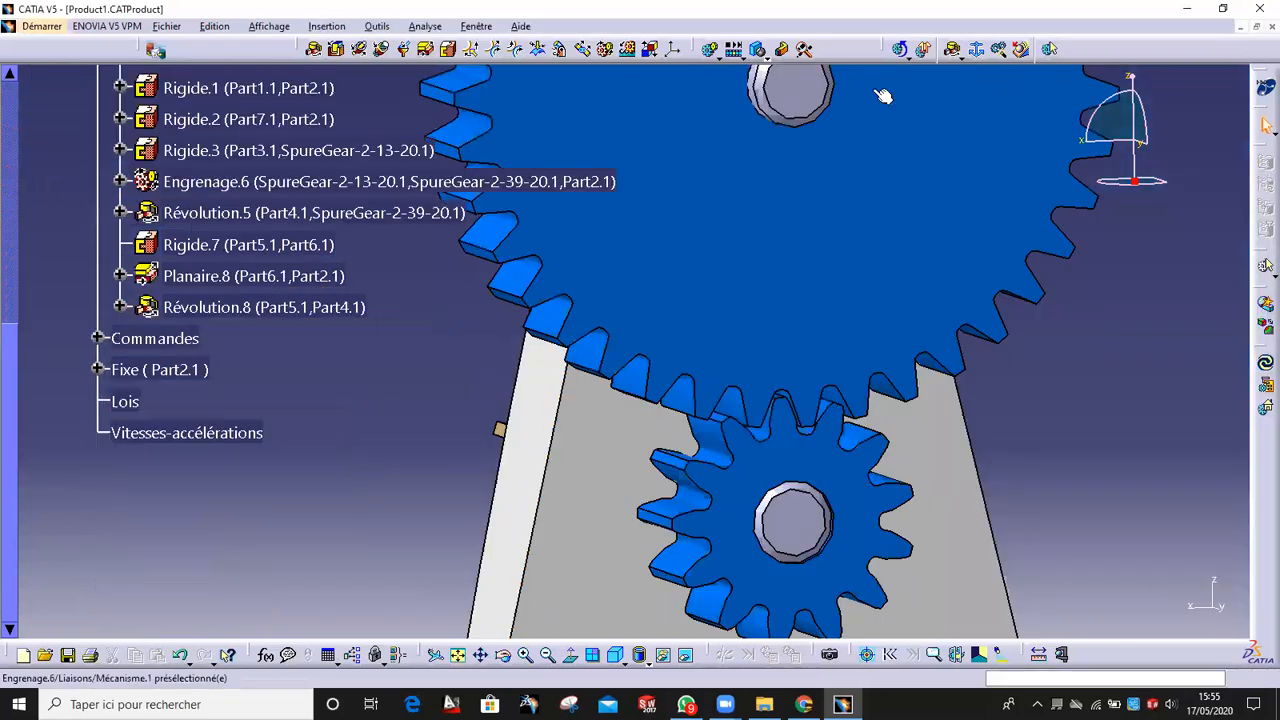
{"action": "left_click", "coordinate": [703, 50]}
{"action": "double_click", "coordinate": [1000, 500]}
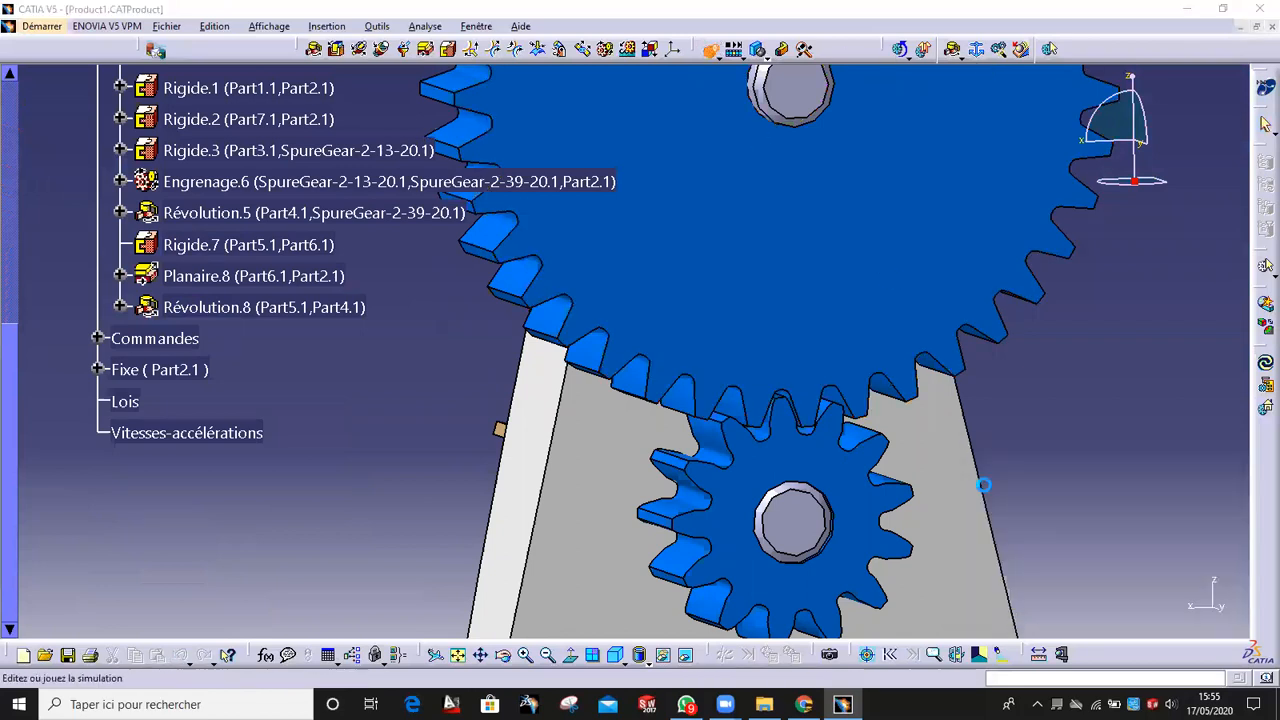
{"action": "left_click_drag", "start_coordinate": [1043, 46], "coordinate": [1066, 43]}
{"action": "left_click", "coordinate": [1216, 367]}
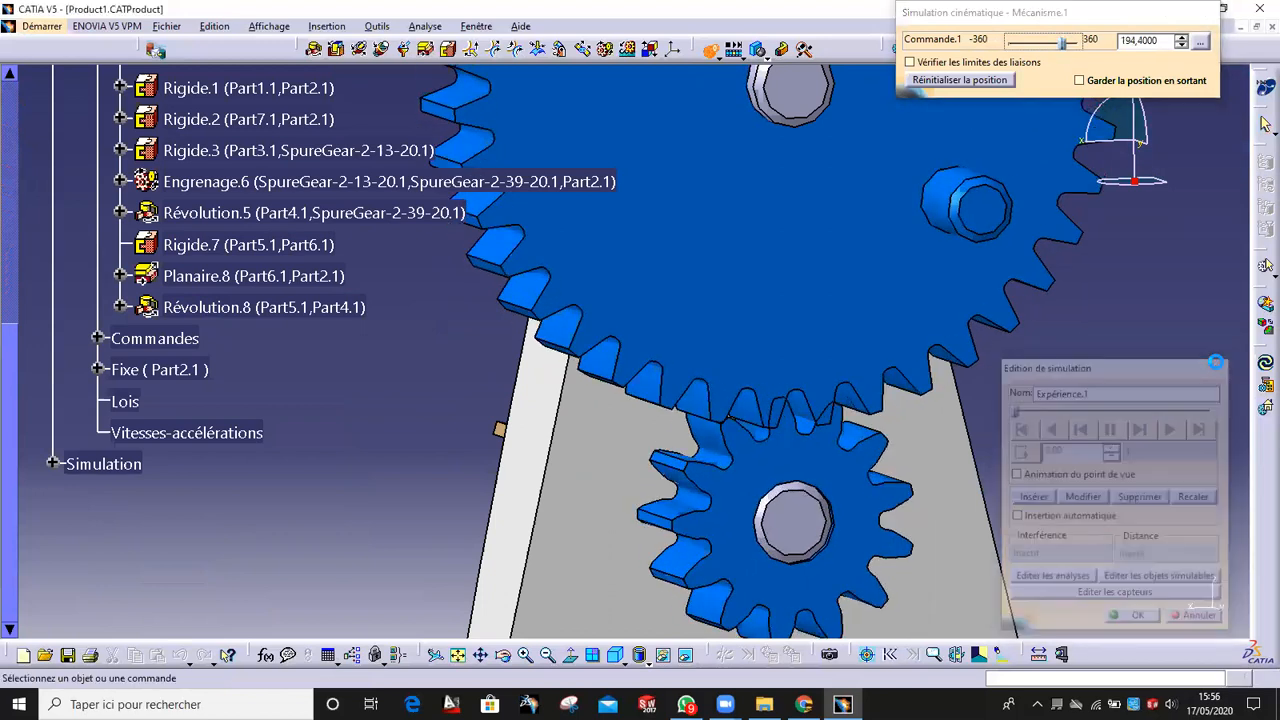
- Set the ratio of the Engrenage.6 gear joint to -3
{"action": "double_click", "coordinate": [224, 176]}
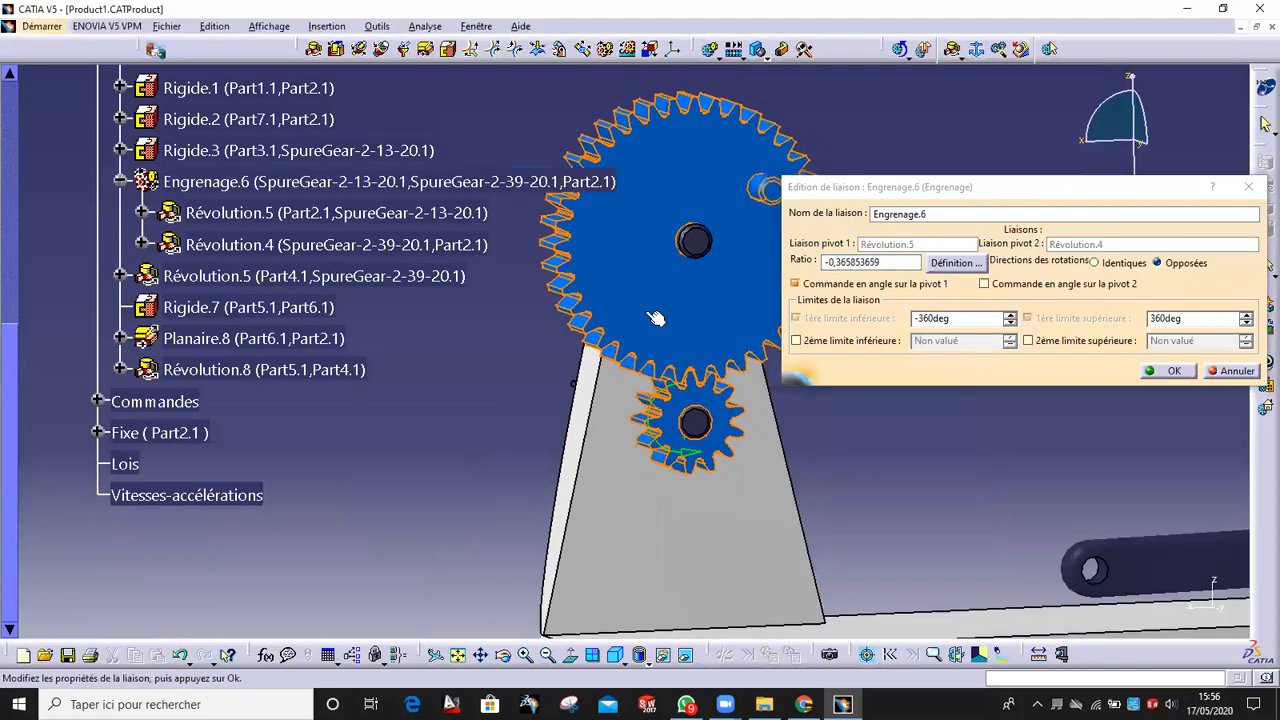
{"action": "middle_click_drag", "start_coordinate": [620, 404], "coordinate": [550, 444]}
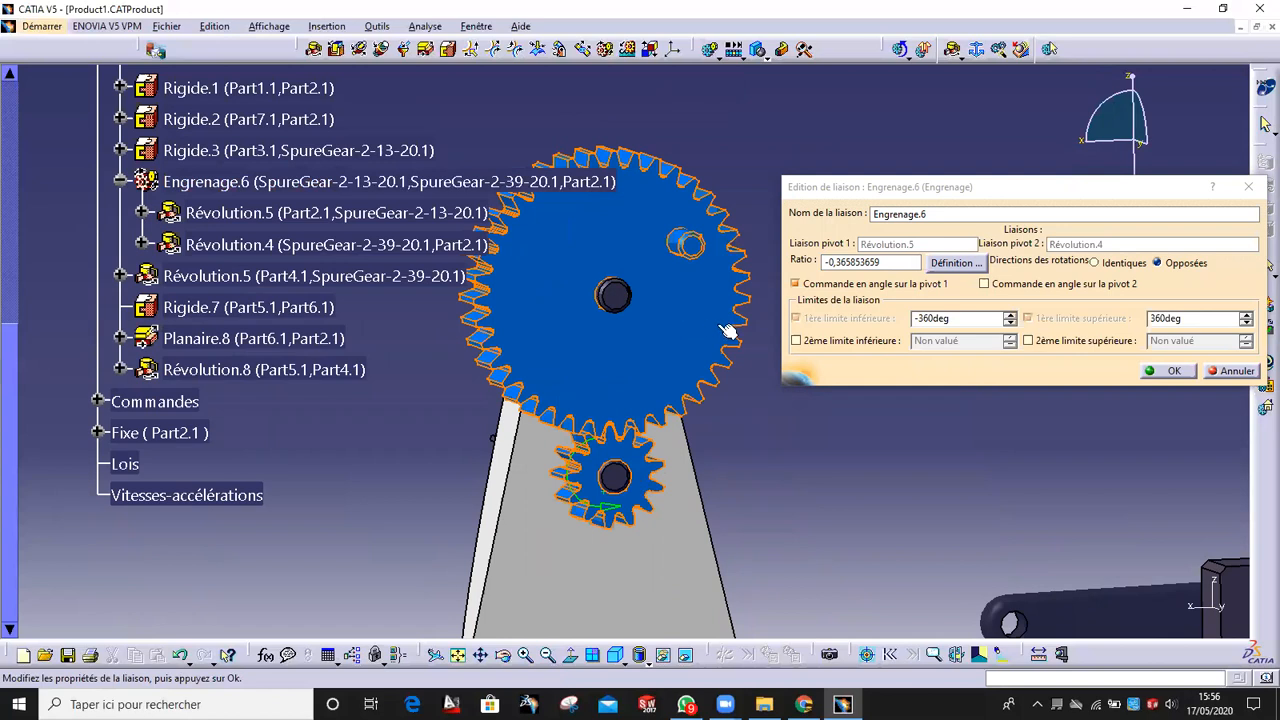
{"action": "double_click", "coordinate": [855, 262]}
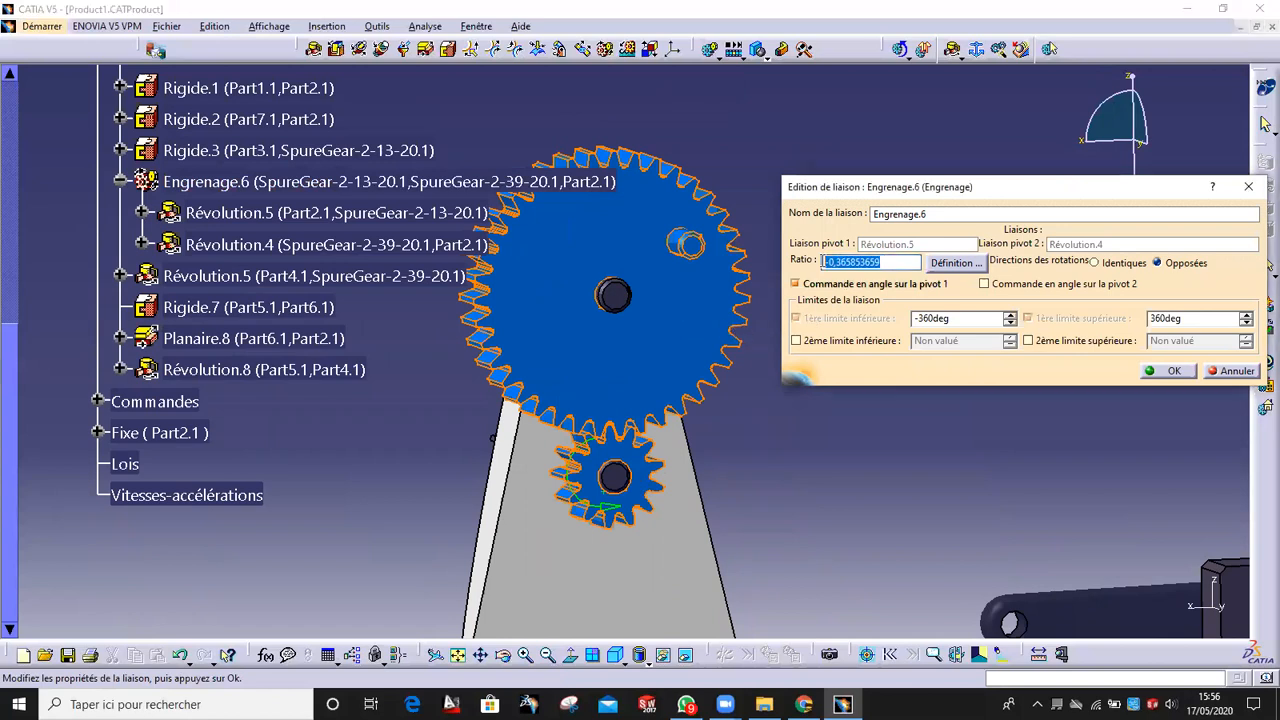
{"action": "type", "text": "-3"}
{"action": "left_click", "coordinate": [1170, 371]}
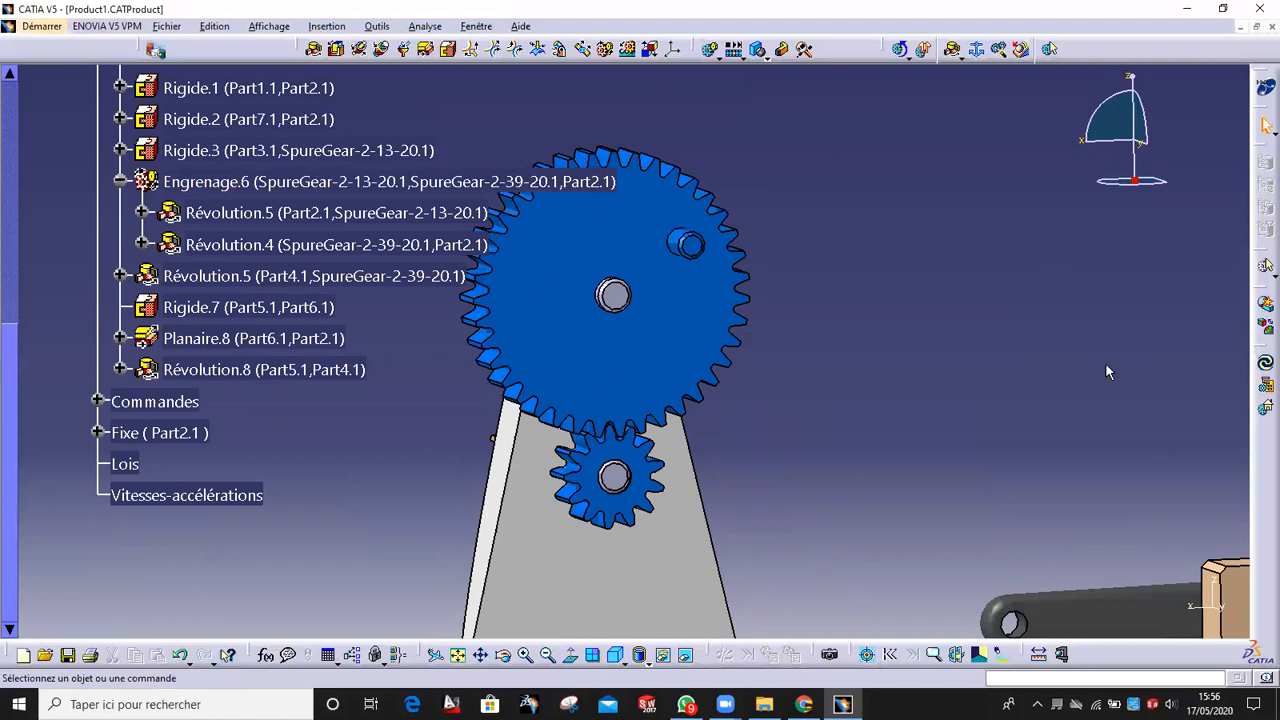
- Start another simulation of Mécanisme.1, vary Commande.1 to check the meshing of the gears, and keep the simulation
{"action": "left_click", "coordinate": [710, 49]}
{"action": "double_click", "coordinate": [980, 505]}
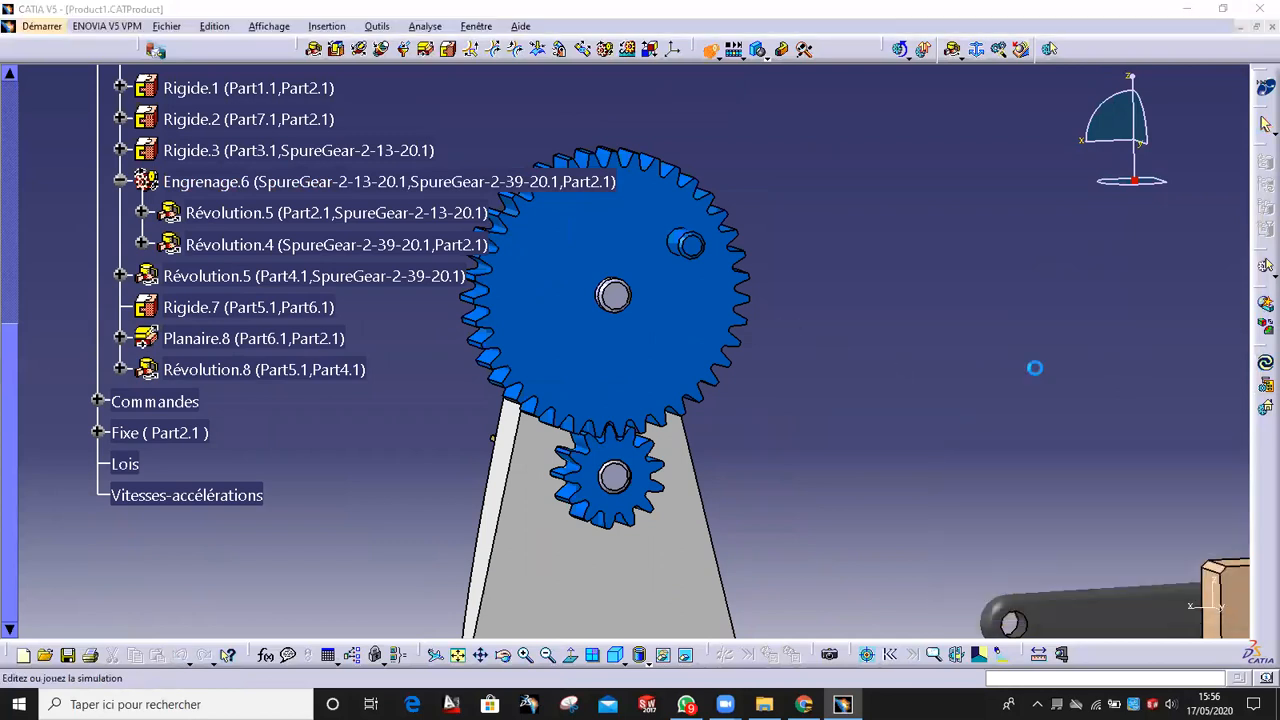
{"action": "left_click_drag", "start_coordinate": [1045, 46], "coordinate": [1062, 43]}
{"action": "left_click", "coordinate": [1138, 619]}
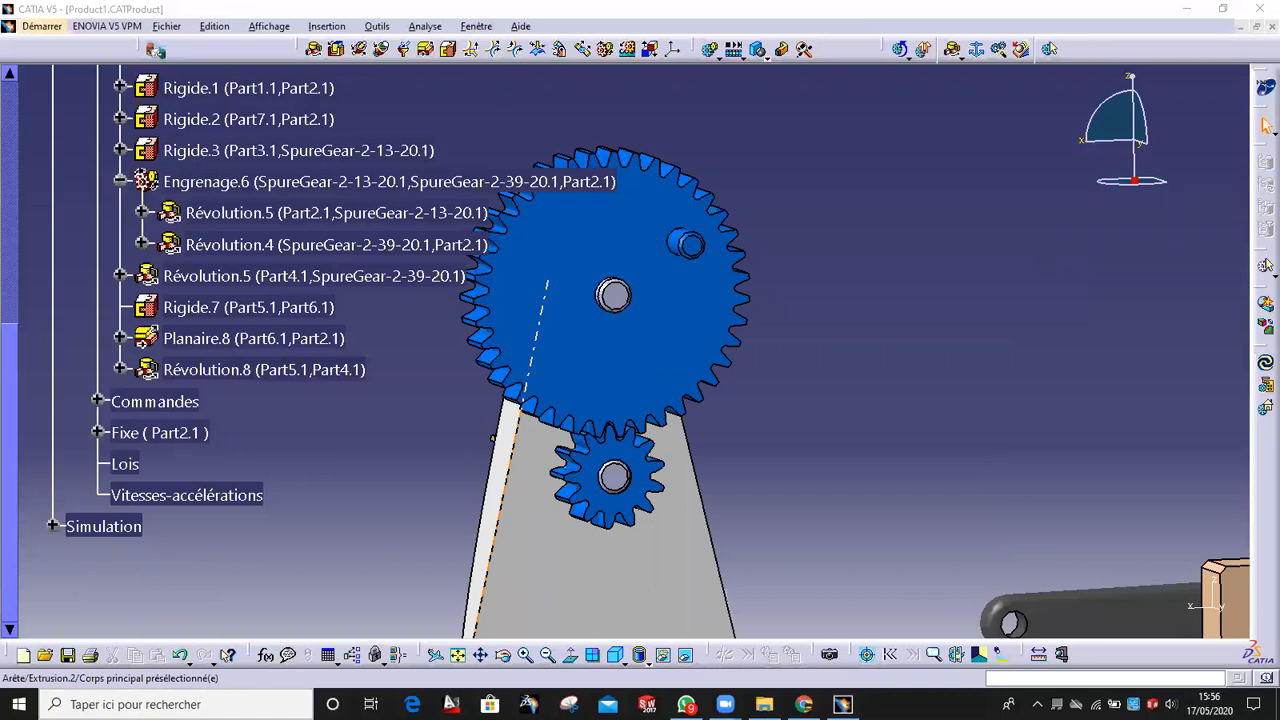
- Switch to the Calculatrice app and calculate the gear tooth ratio 13 ÷ 39
{"action": "left_click", "coordinate": [176, 704]}
{"action": "type", "text": "CAL"}
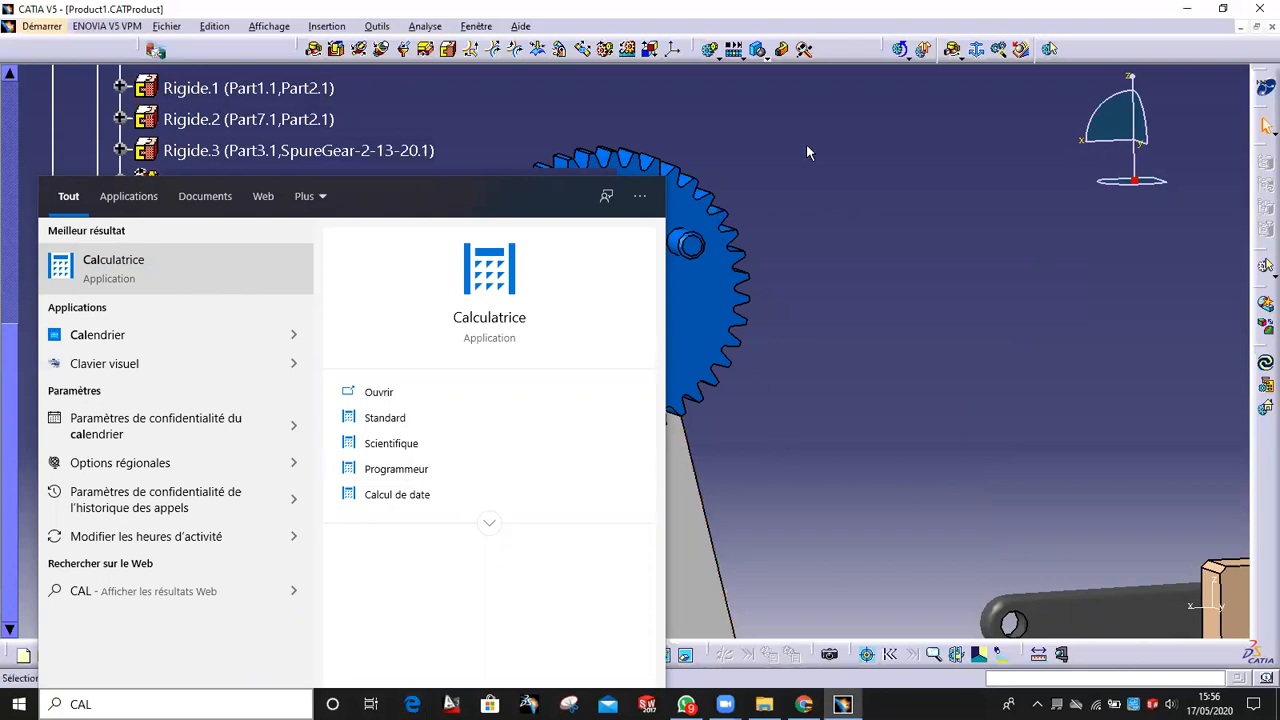
{"action": "key", "text": "Return"}
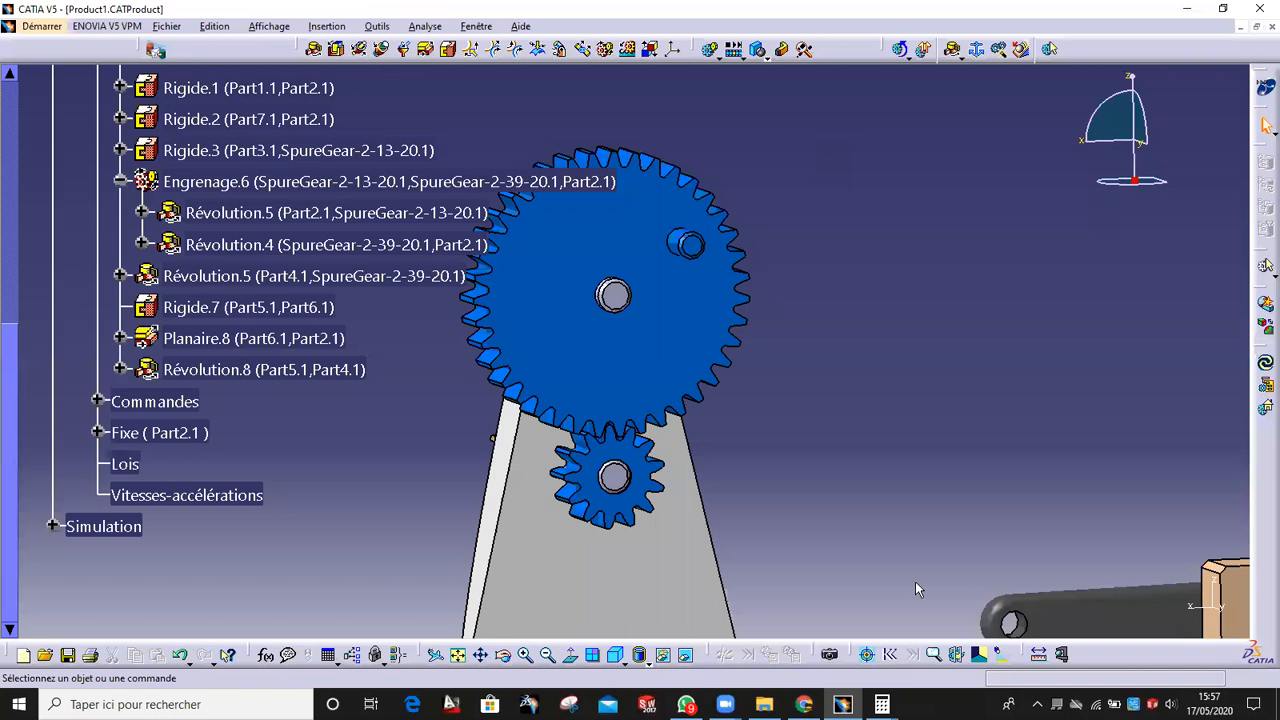
{"action": "mouse_move", "coordinate": [882, 704]}
{"action": "left_click", "coordinate": [1045, 644]}
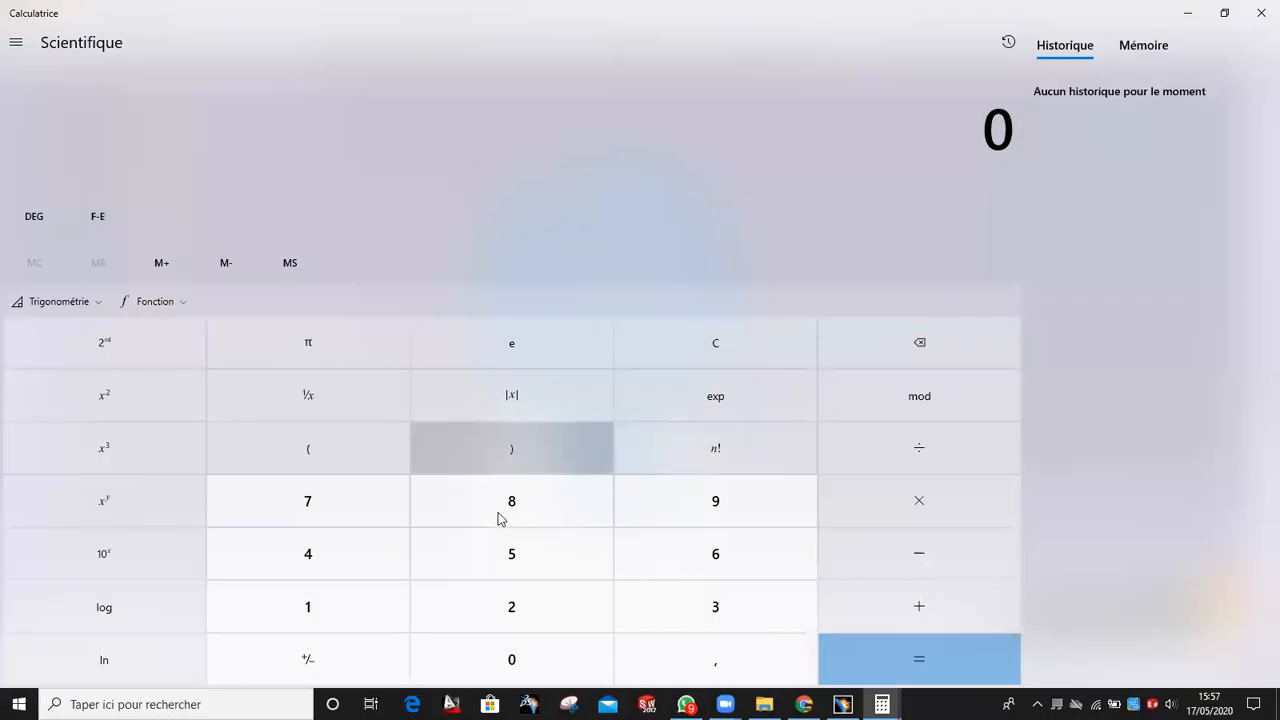
{"action": "left_click", "coordinate": [370, 603]}
{"action": "left_click", "coordinate": [686, 605]}
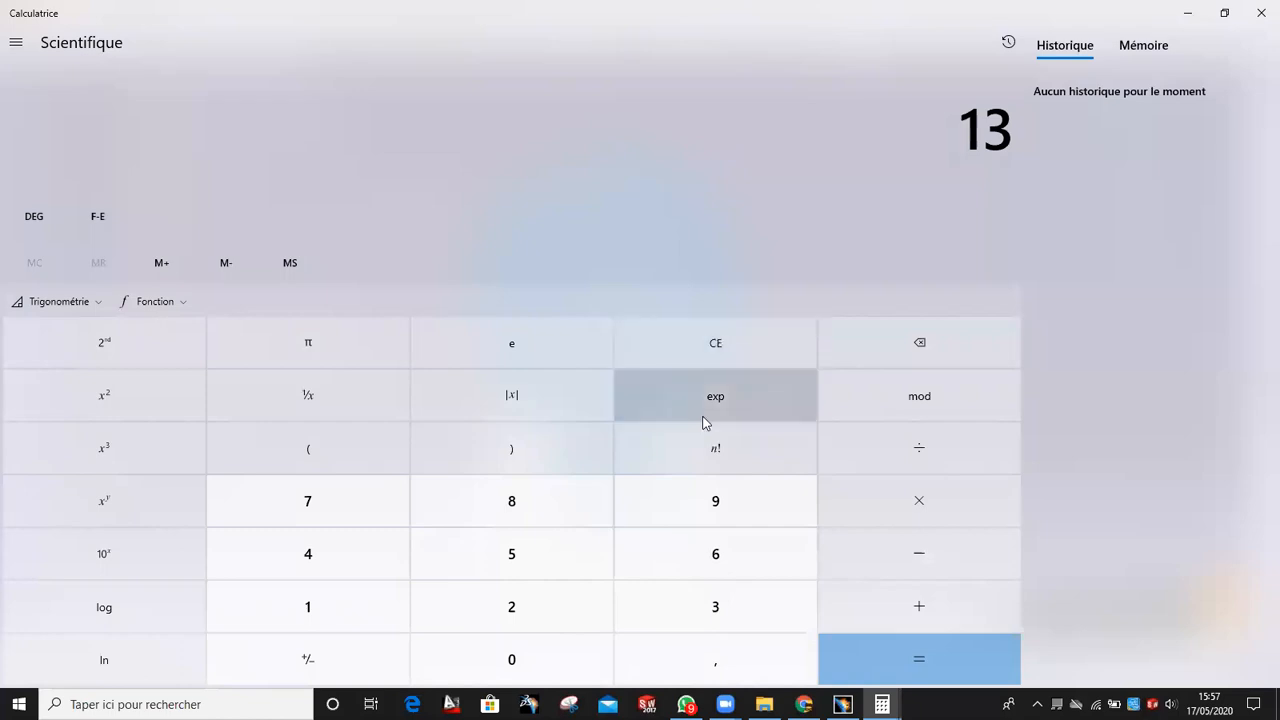
{"action": "left_click", "coordinate": [925, 449]}
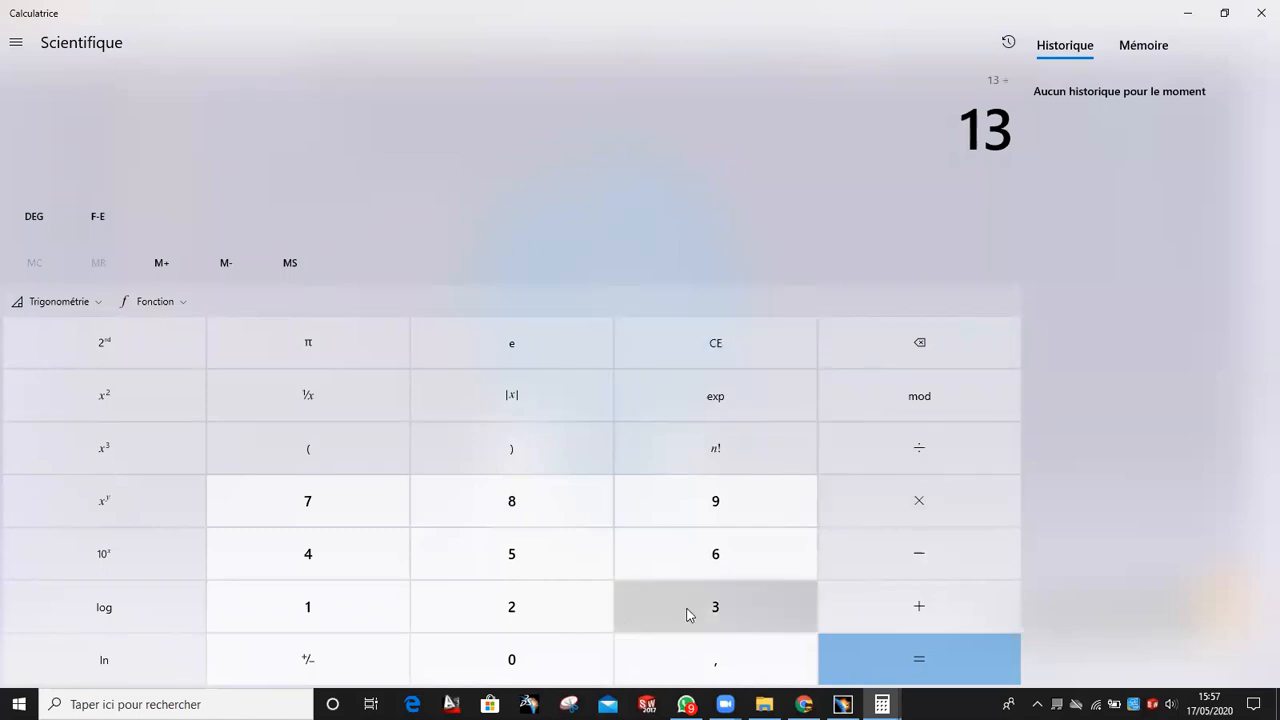
{"action": "key", "text": "3"}
{"action": "left_click", "coordinate": [715, 505]}
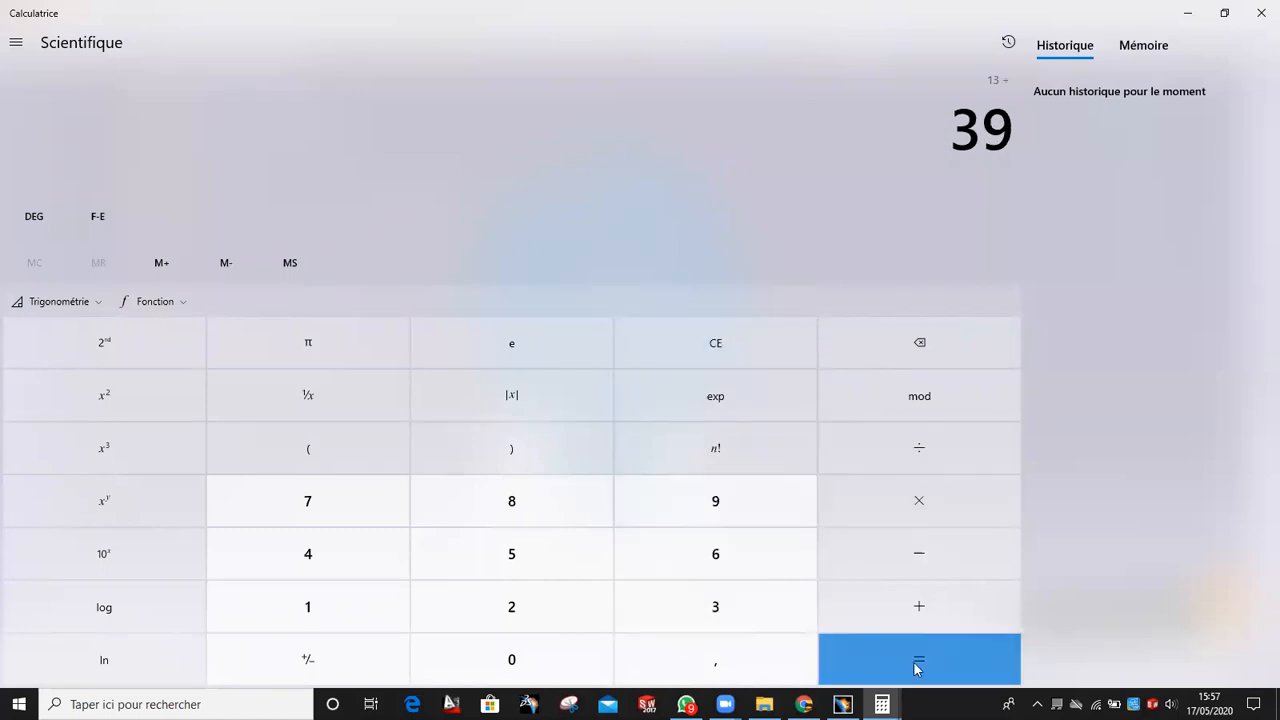
{"action": "left_click", "coordinate": [944, 658]}
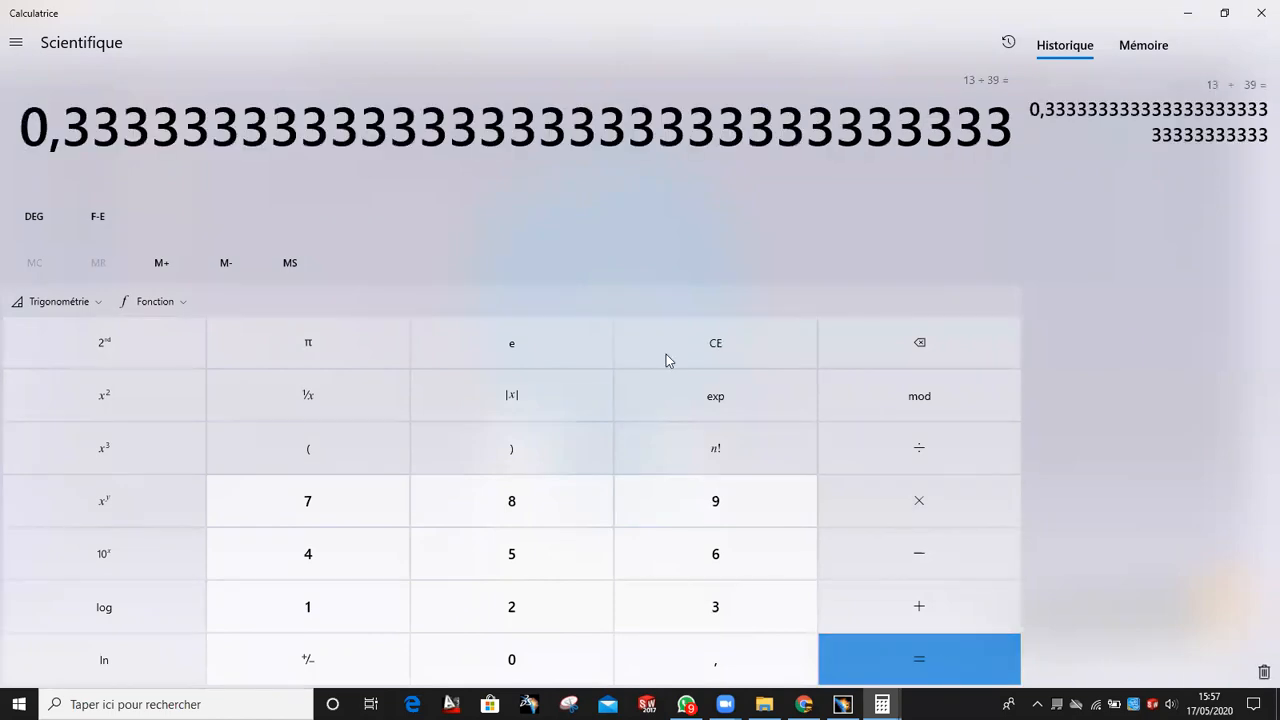
{"action": "left_click_drag", "start_coordinate": [121, 133], "coordinate": [146, 133]}
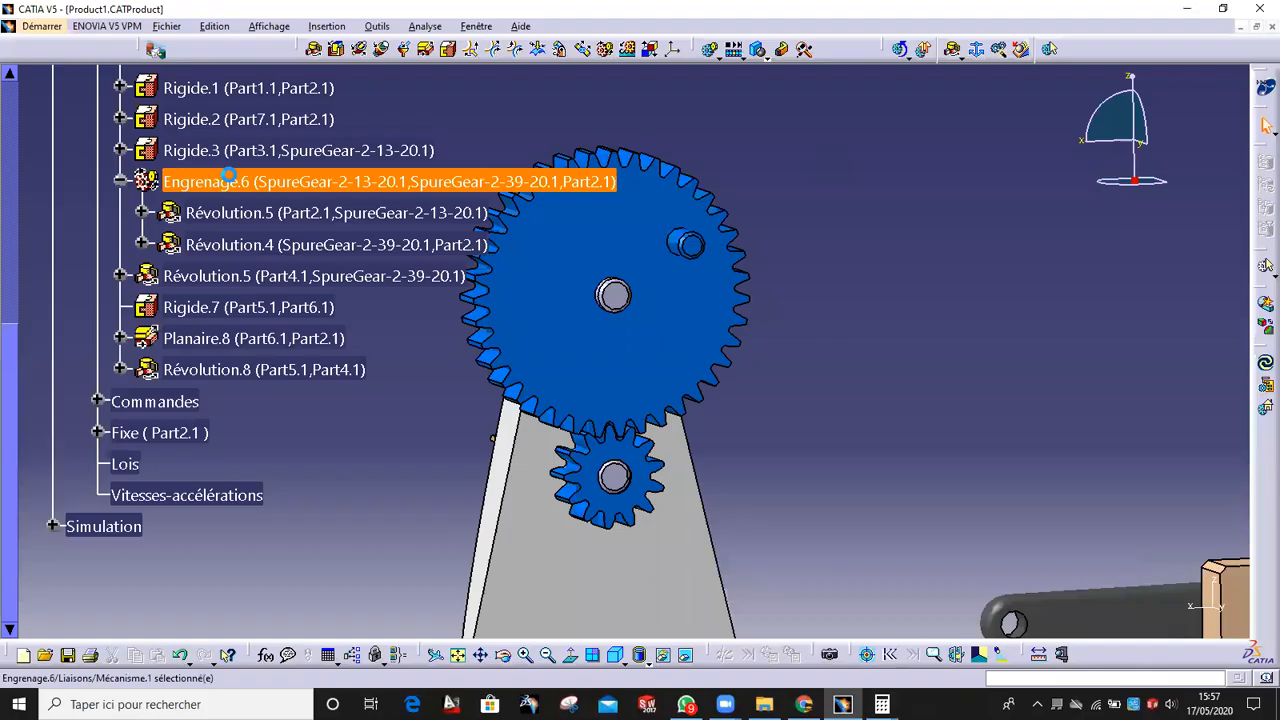
- Return to CATIA and set the ratio of the Engrenage.6 gear joint to -0,333
{"action": "double_click", "coordinate": [229, 177]}
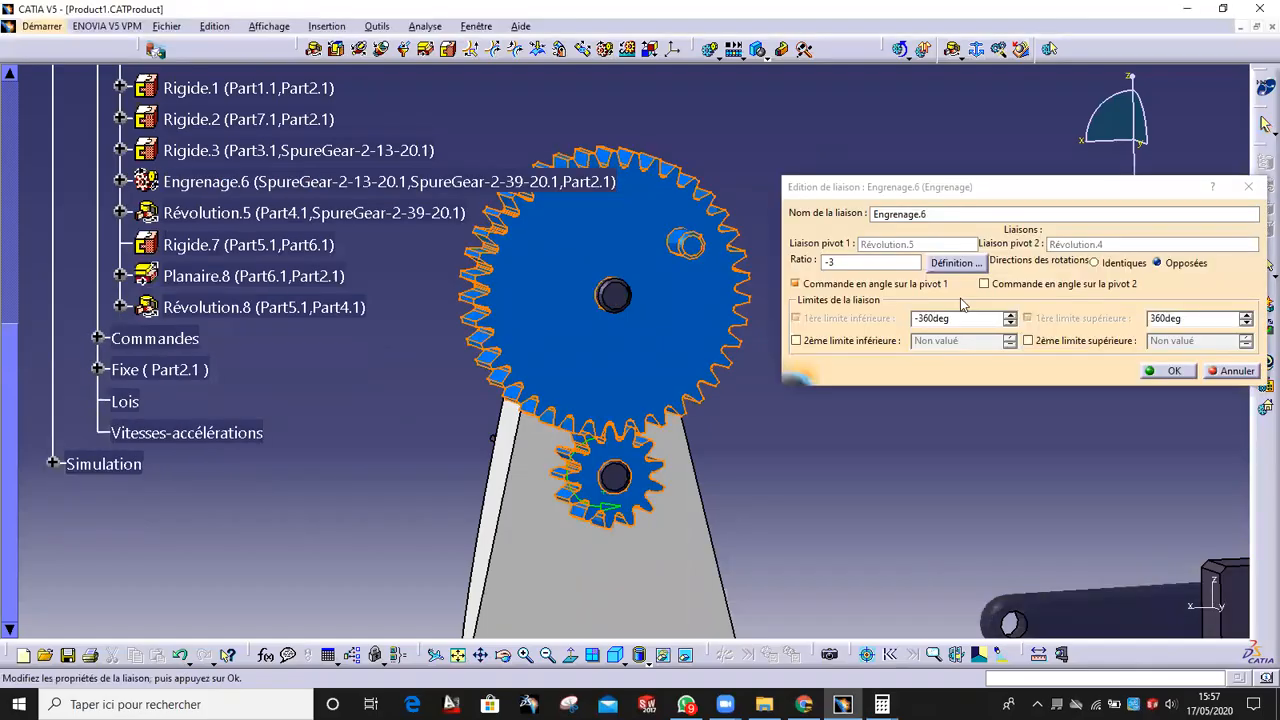
{"action": "left_click", "coordinate": [838, 262]}
{"action": "double_click", "coordinate": [830, 261]}
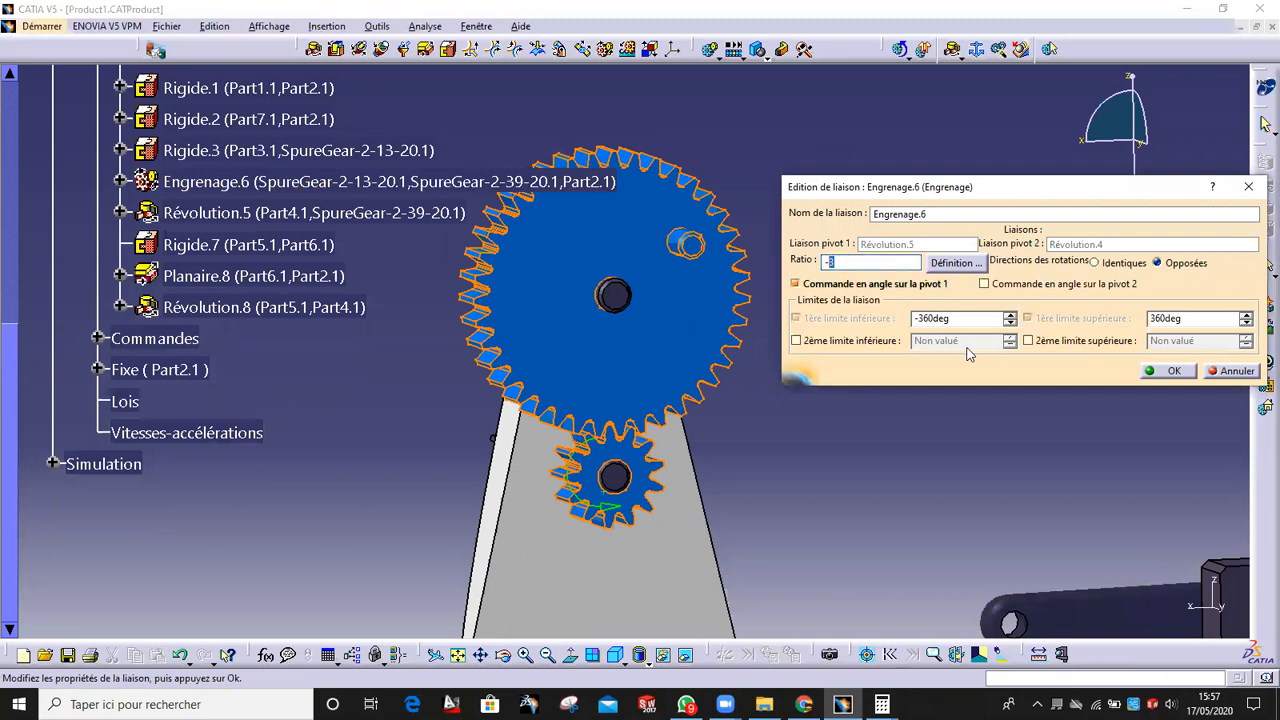
{"action": "type", "text": "-0,333"}
{"action": "left_click", "coordinate": [1166, 371]}
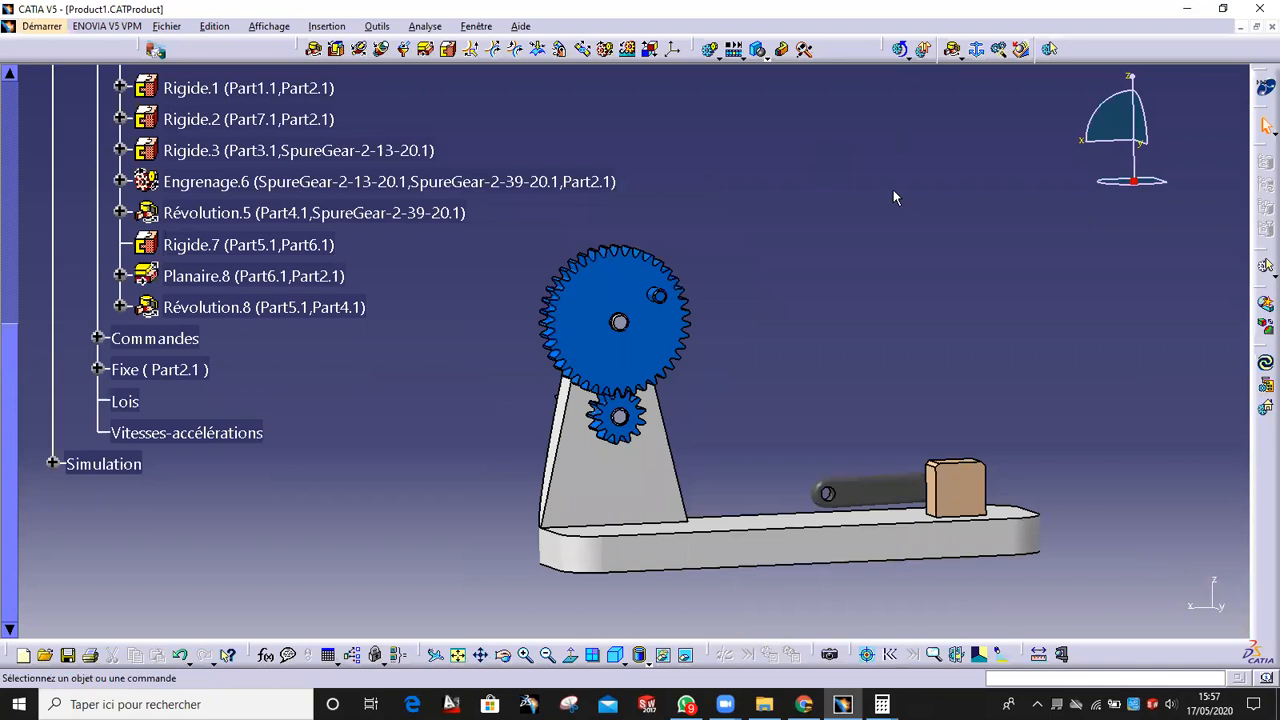
- Bring the hidden connecting rod back from the hidden space into the visible assembly
{"action": "left_click", "coordinate": [685, 655]}
{"action": "right_click", "coordinate": [793, 451]}
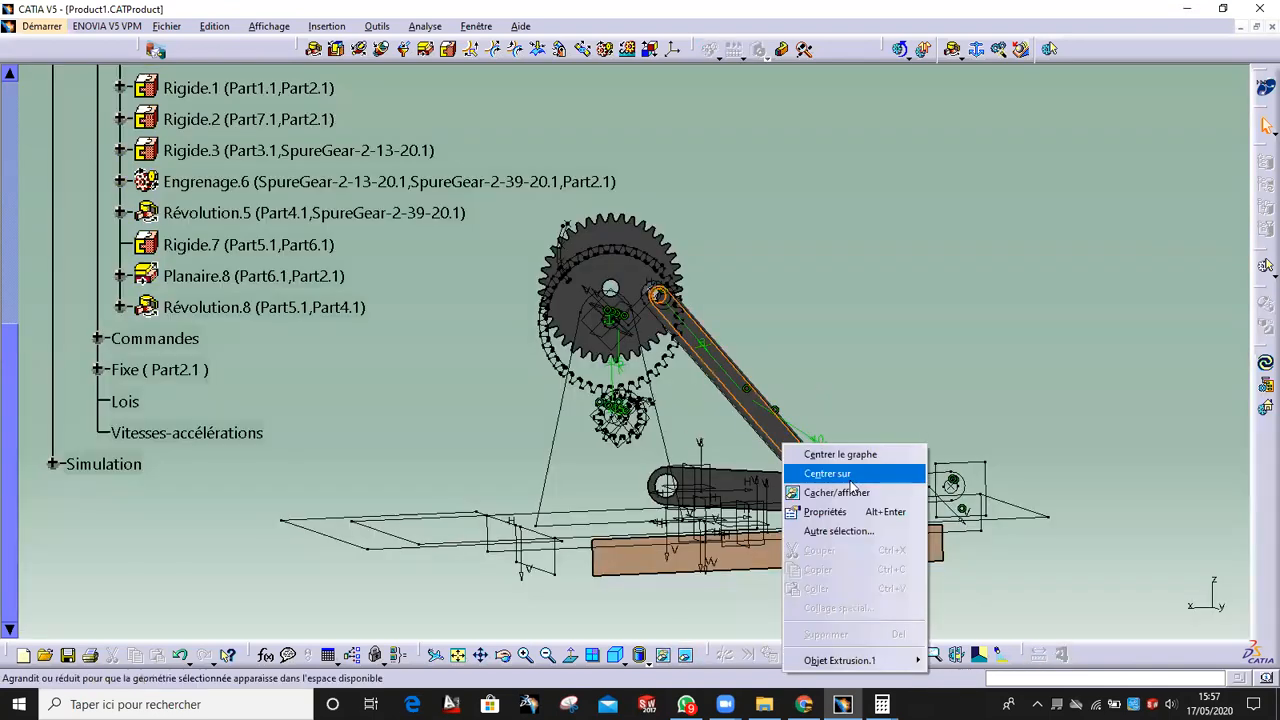
{"action": "left_click", "coordinate": [850, 492]}
{"action": "left_click", "coordinate": [685, 655]}
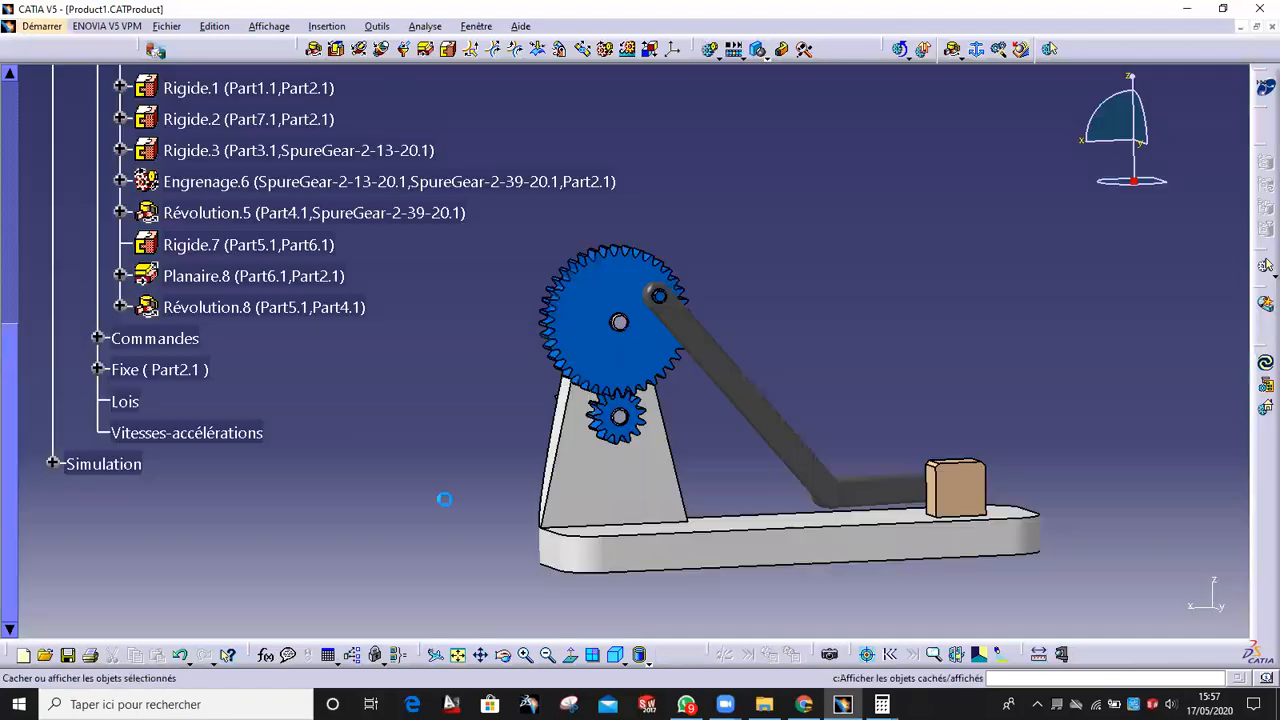
- Start a new simulation of Mécanisme.1, move Commande.1 to 357,4 and insert that position
{"action": "scroll", "coordinate": [396, 335], "scroll_direction": "down", "scroll_amount": 3}
{"action": "left_click", "coordinate": [711, 49]}
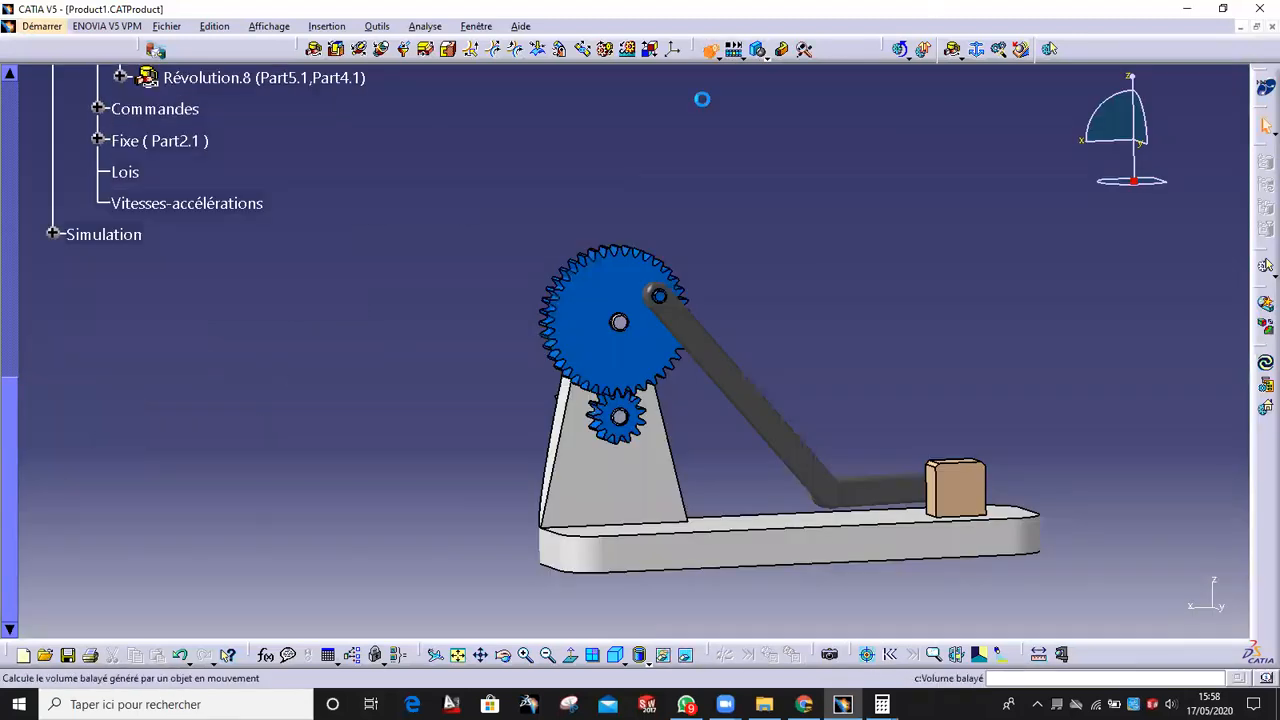
{"action": "middle_click_drag", "start_coordinate": [762, 245], "coordinate": [623, 143], "text": "ctrl"}
{"action": "middle_click", "coordinate": [906, 434]}
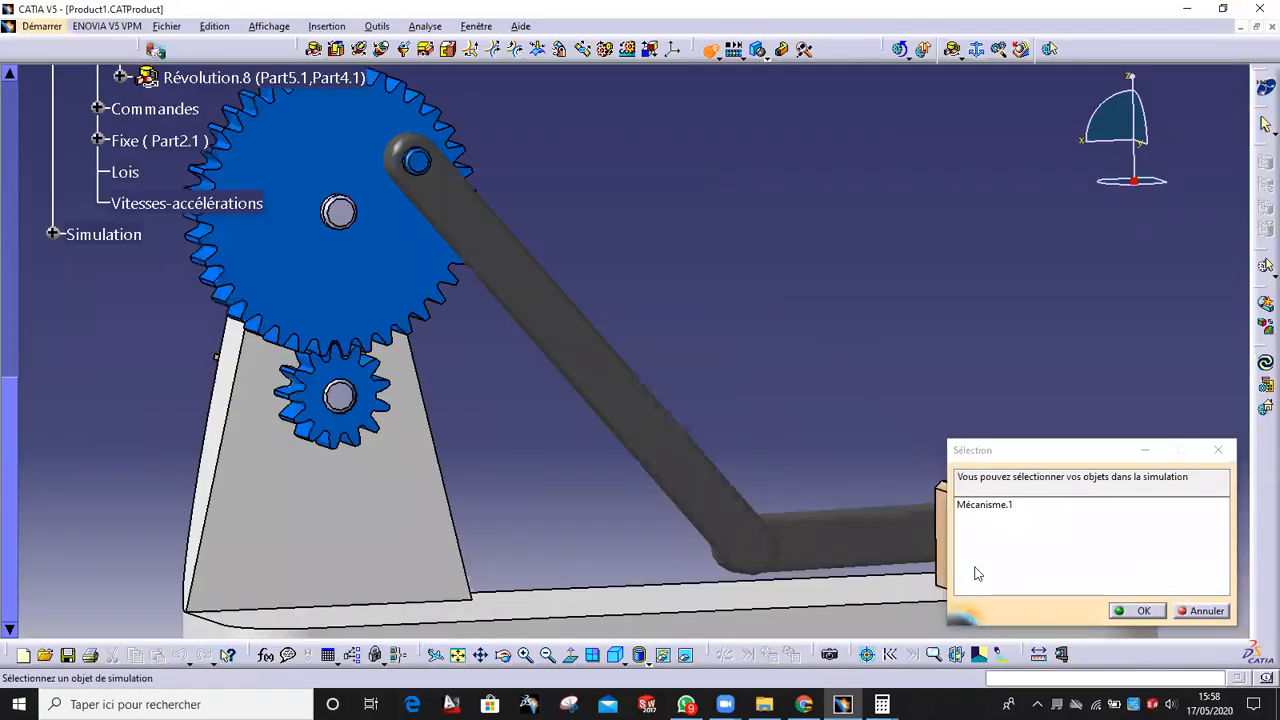
{"action": "double_click", "coordinate": [985, 505]}
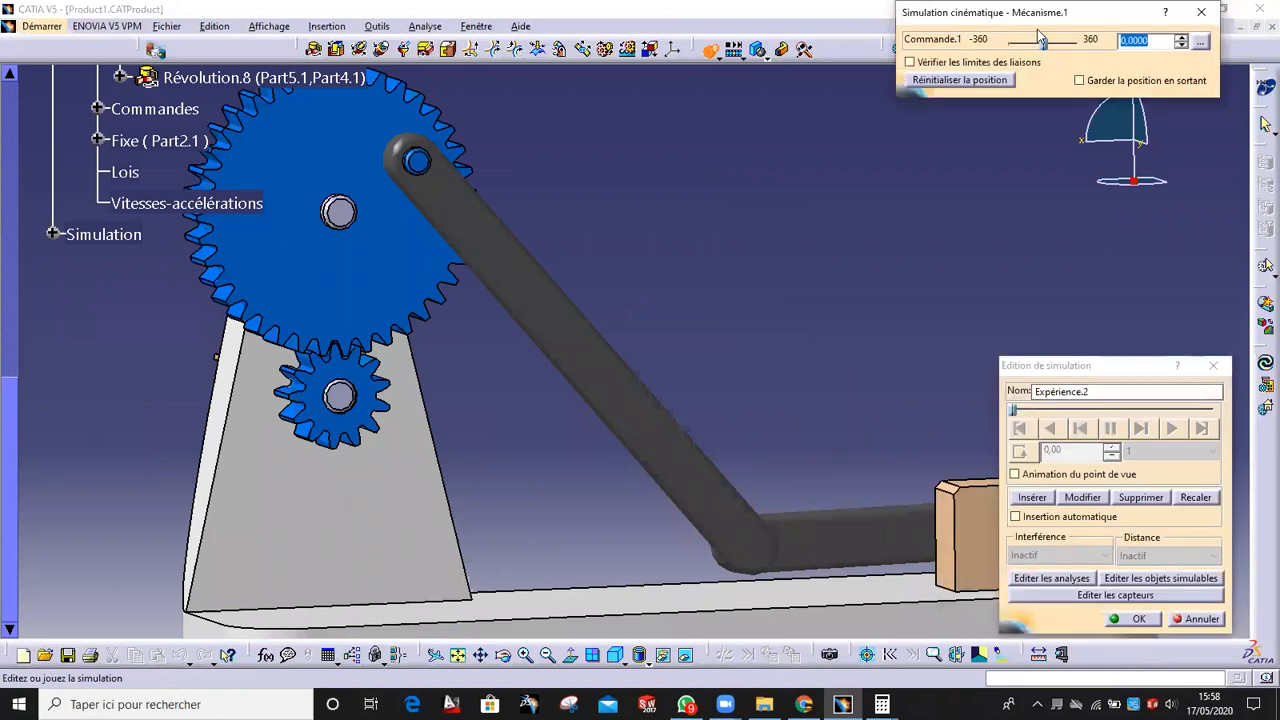
{"action": "left_click_drag", "start_coordinate": [1045, 44], "coordinate": [1073, 42]}
{"action": "middle_click_drag", "start_coordinate": [366, 429], "coordinate": [495, 255]}
{"action": "left_click", "coordinate": [1181, 36]}
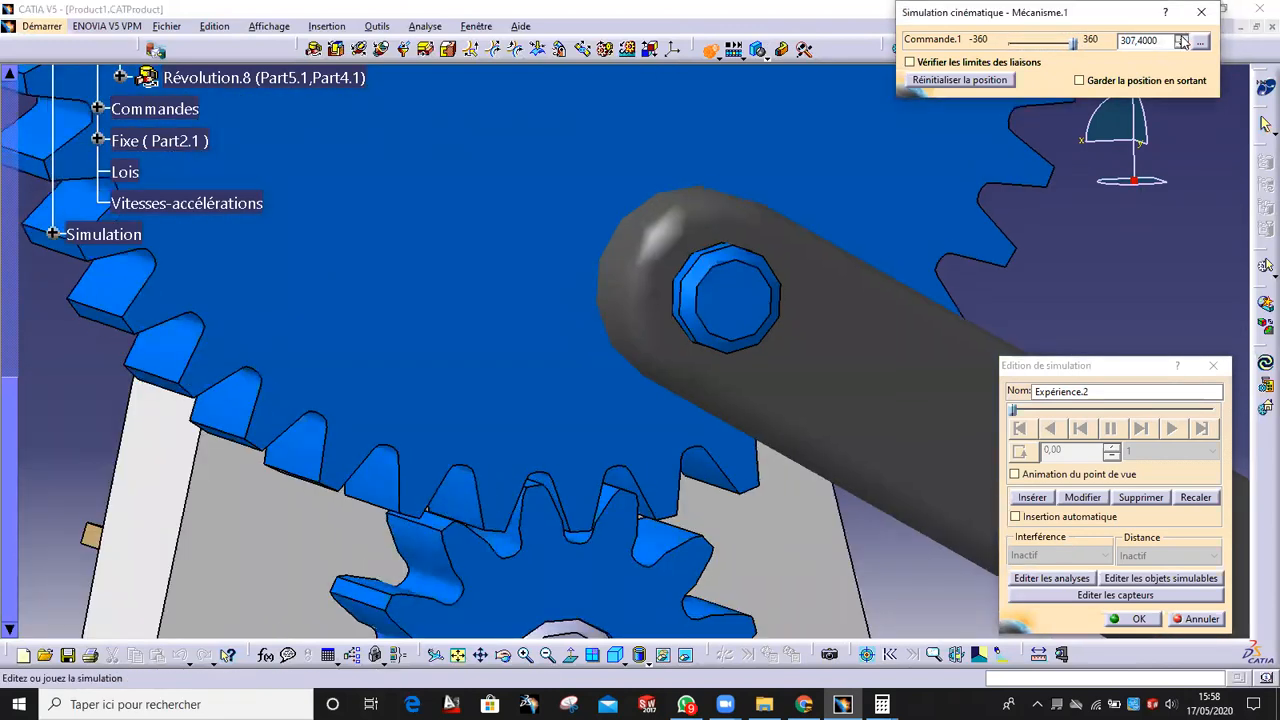
{"action": "left_click", "coordinate": [1181, 37]}
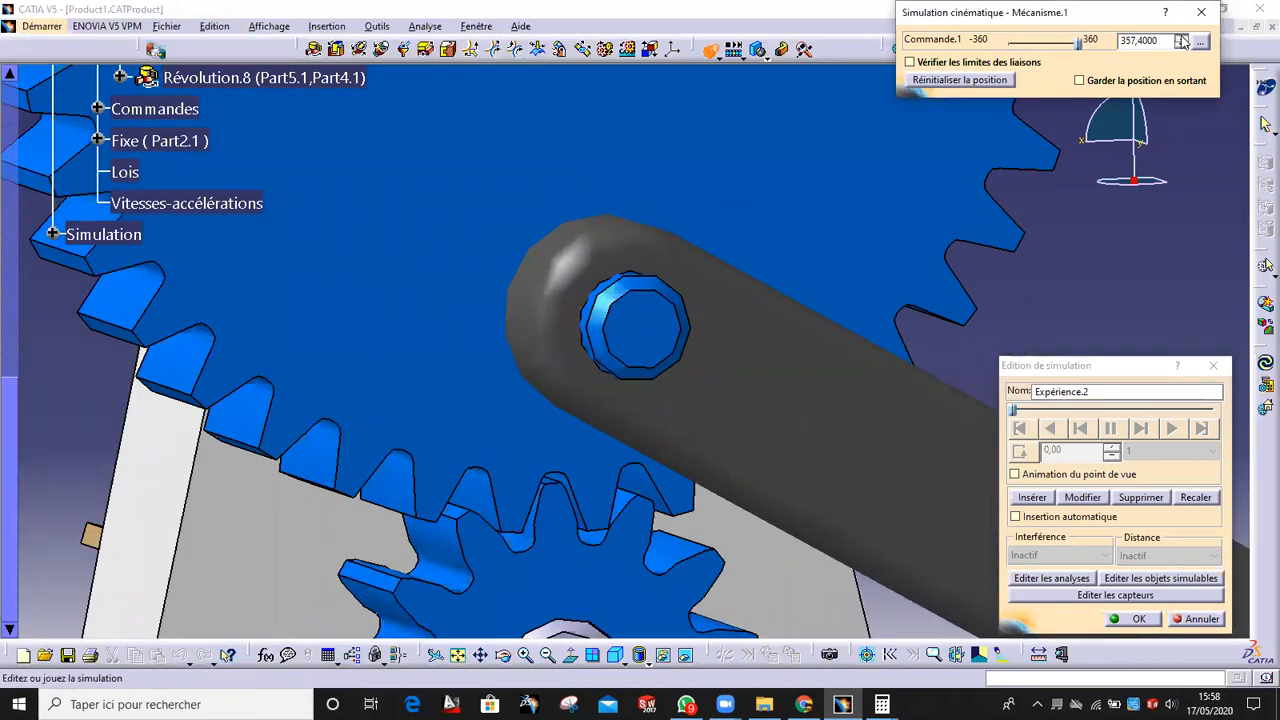
{"action": "left_click", "coordinate": [1032, 497]}
- Play the simulation in a continuous loop with a 0.02 step to examine the gears and linkage, and pause it
{"action": "middle_click_drag", "start_coordinate": [683, 306], "coordinate": [945, 460]}
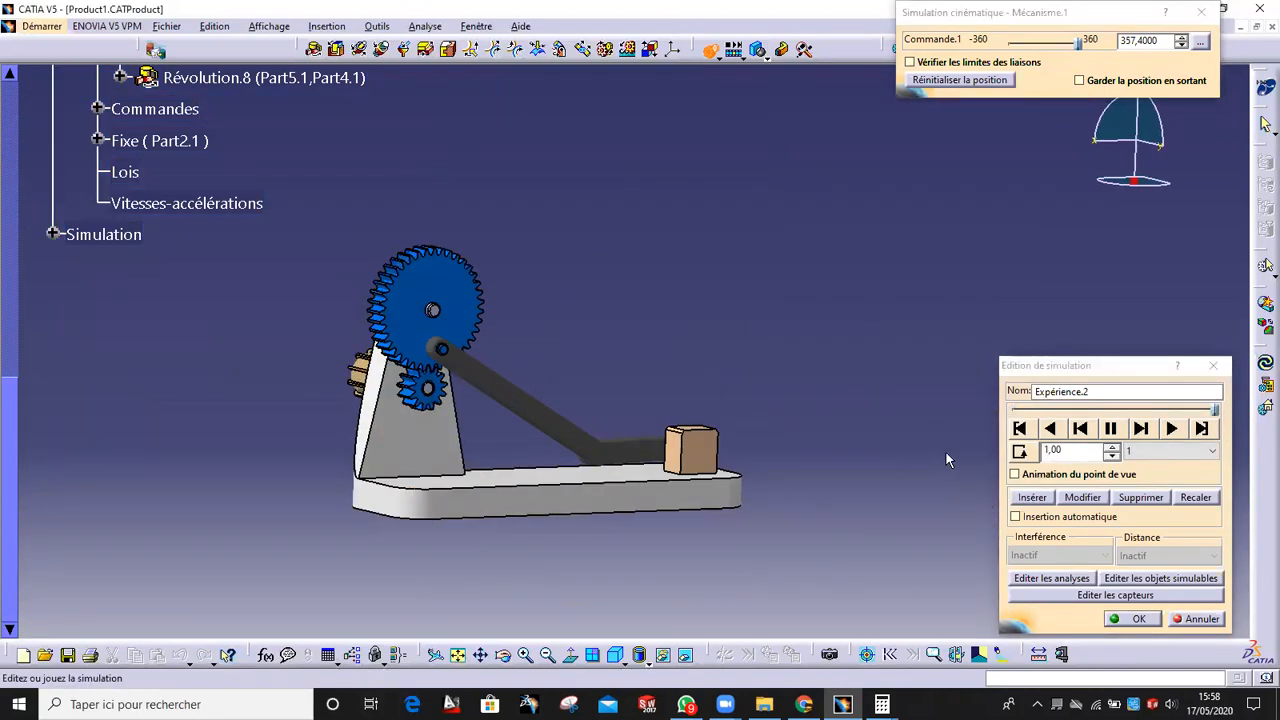
{"action": "left_click", "coordinate": [1130, 454]}
{"action": "left_click", "coordinate": [1172, 518]}
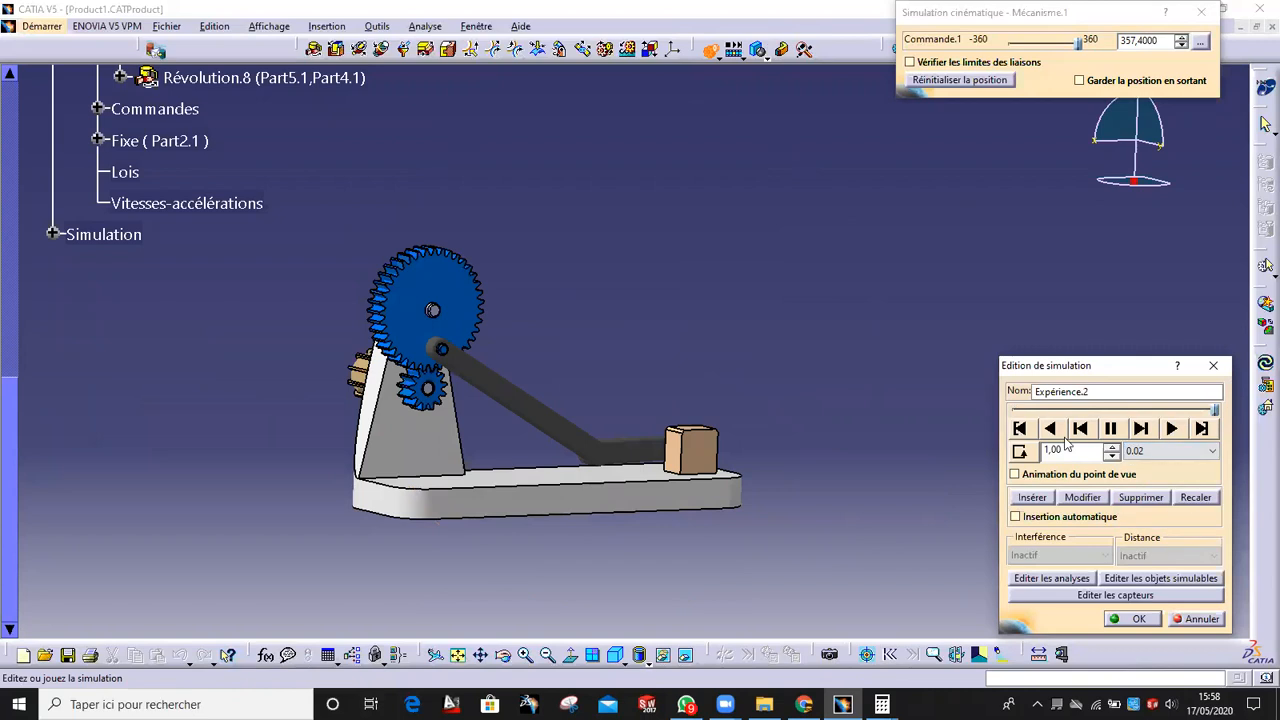
{"action": "left_click", "coordinate": [1019, 455]}
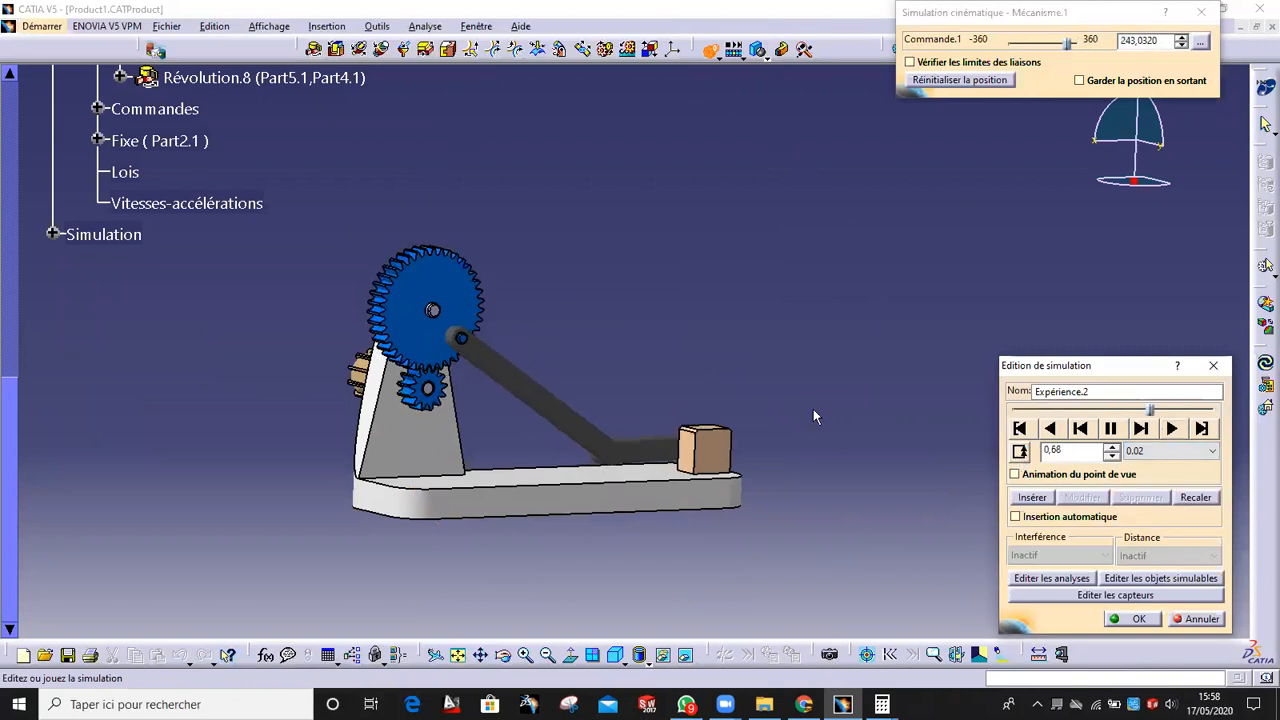
{"action": "middle_click_drag", "start_coordinate": [714, 340], "coordinate": [786, 290], "text": "ctrl"}
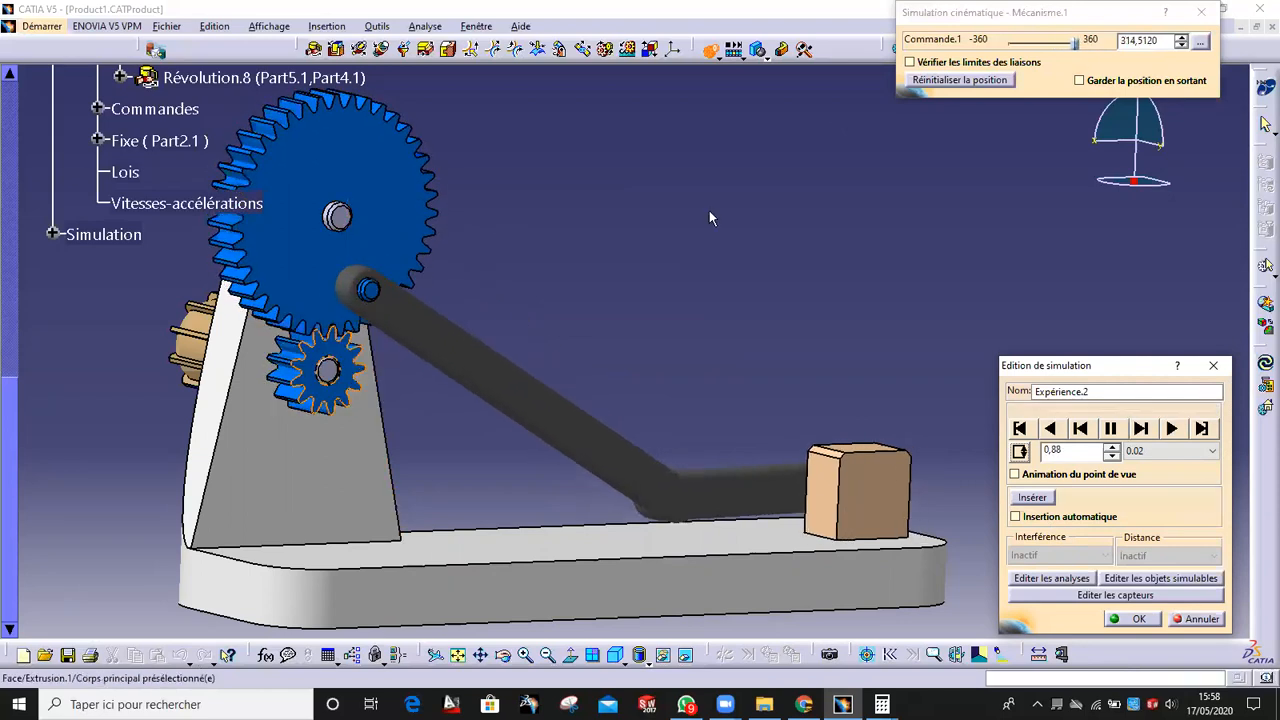
{"action": "left_click", "coordinate": [1111, 429]}
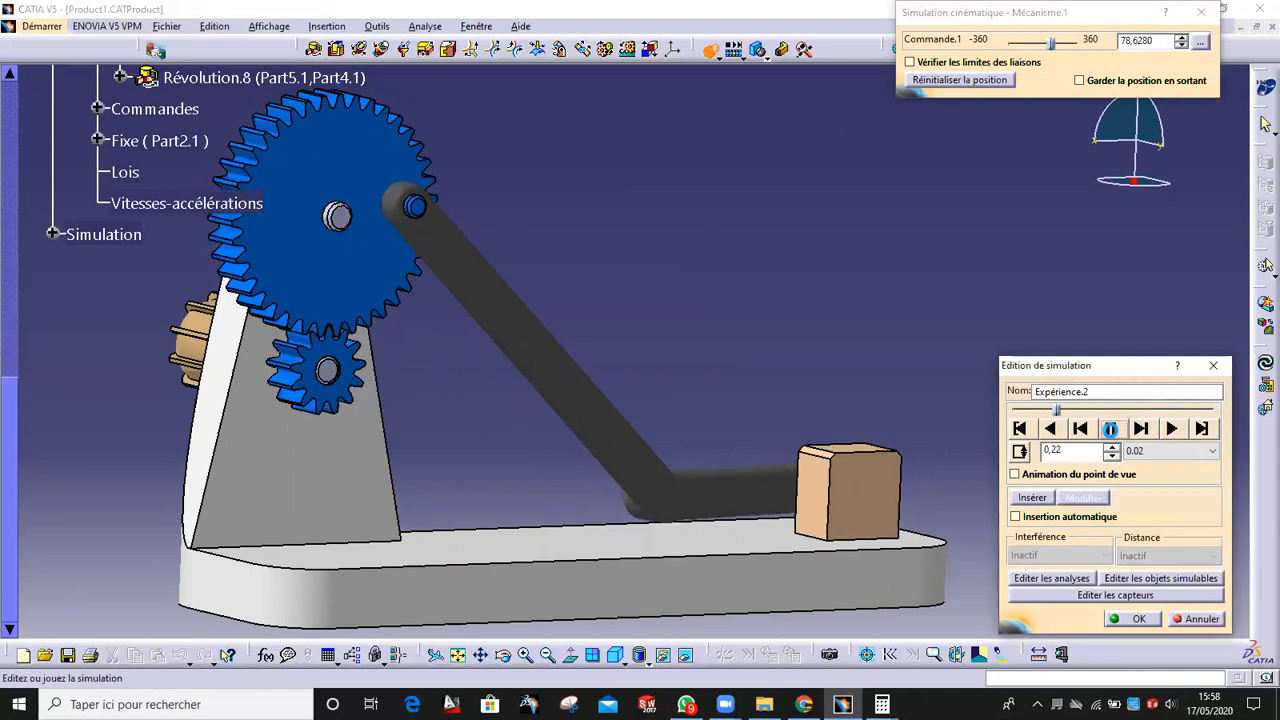
- Set the maximum value of Commande.1 to 1080
{"action": "left_click", "coordinate": [1200, 41]}
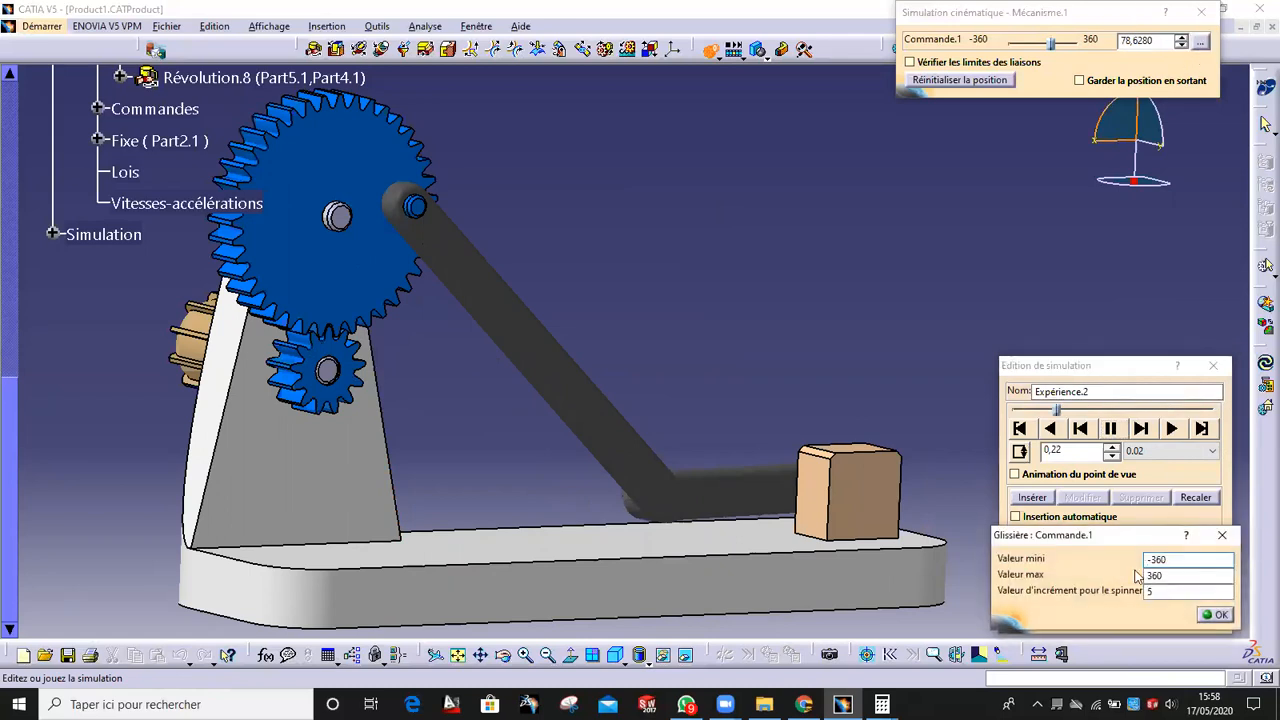
{"action": "double_click", "coordinate": [1158, 578]}
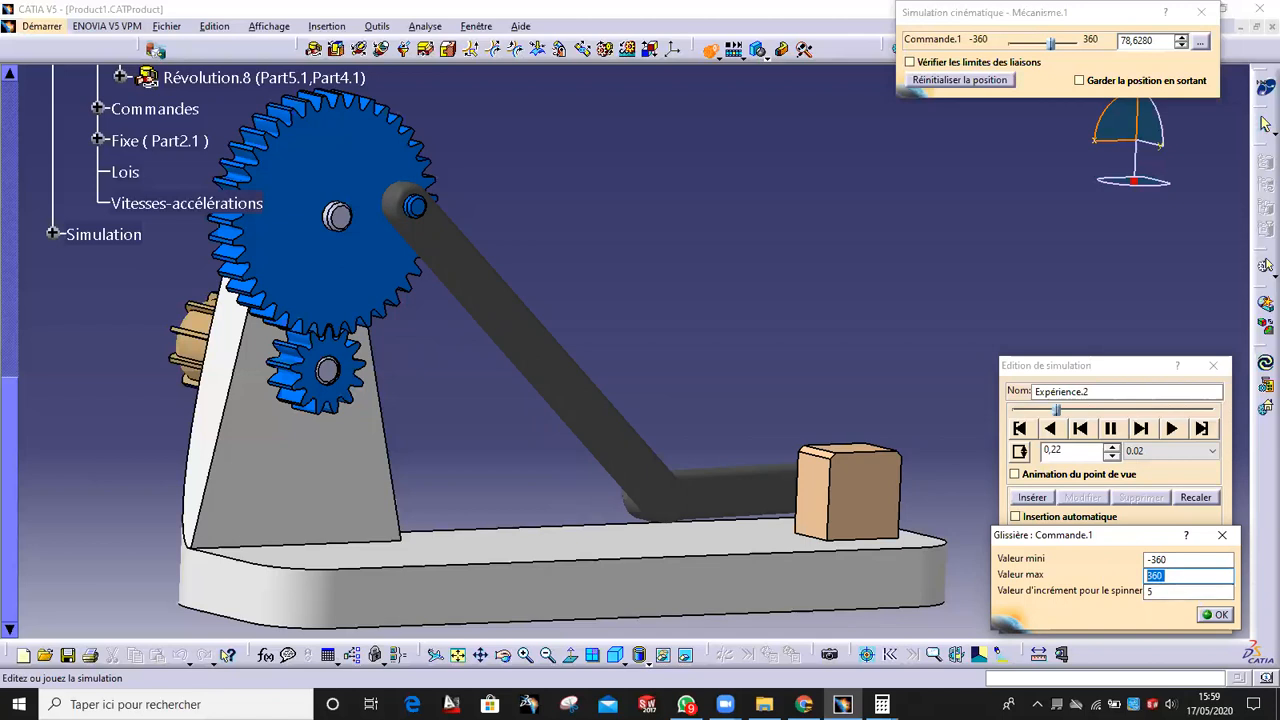
{"action": "double_click", "coordinate": [1172, 575]}
{"action": "type", "text": "1080"}
{"action": "left_click", "coordinate": [1218, 615]}
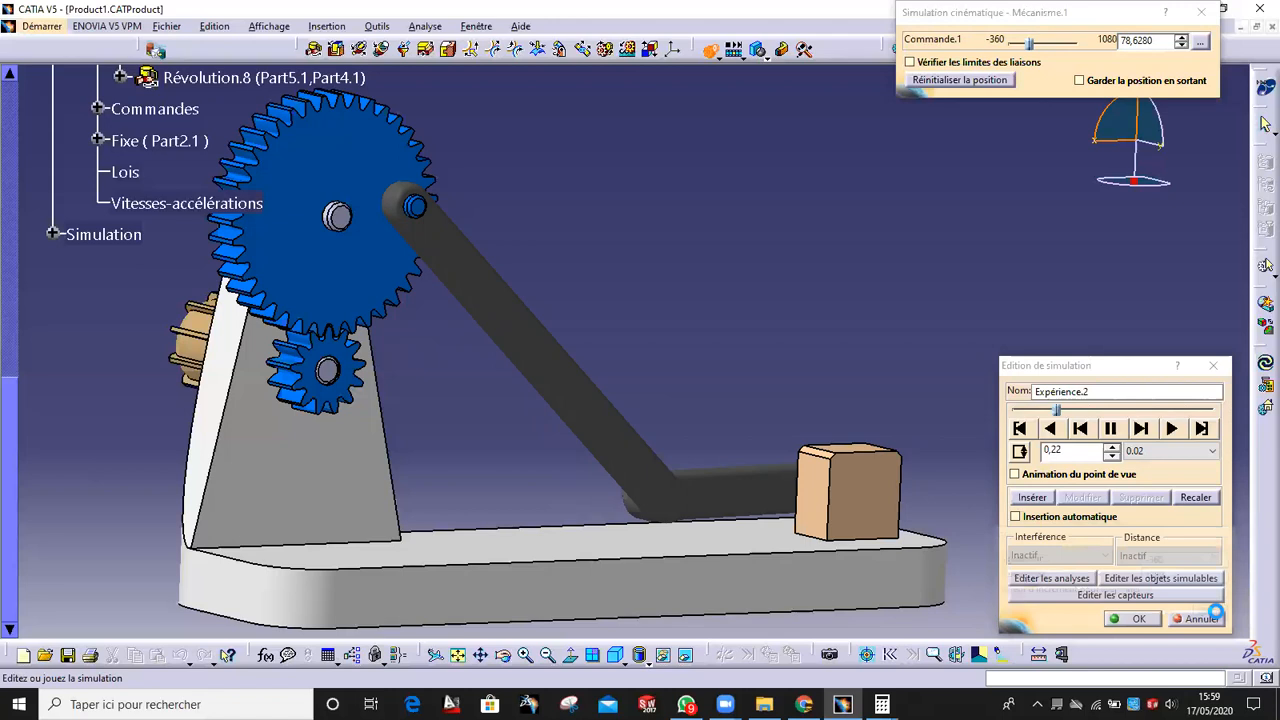
- Try to add a Commande.1 position of 1080 to the current simulation, and close the simulation without keeping it
{"action": "left_click_drag", "start_coordinate": [1031, 45], "coordinate": [1088, 55]}
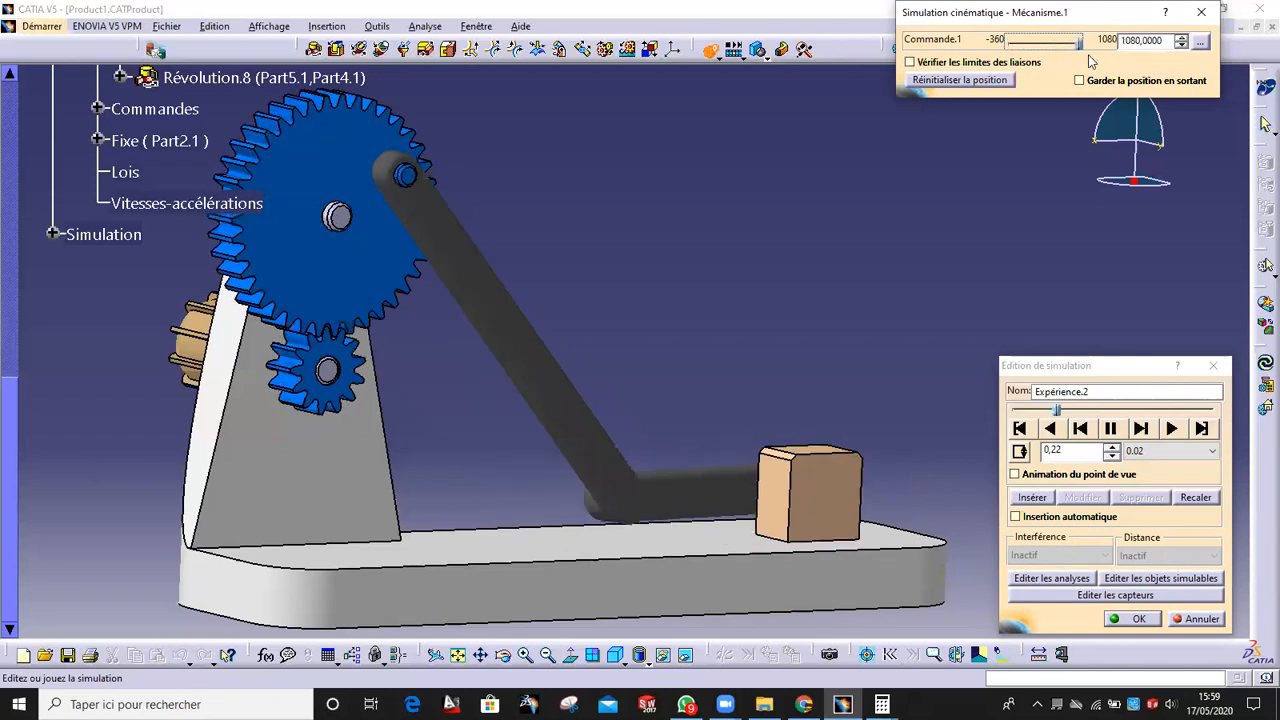
{"action": "left_click", "coordinate": [1032, 497]}
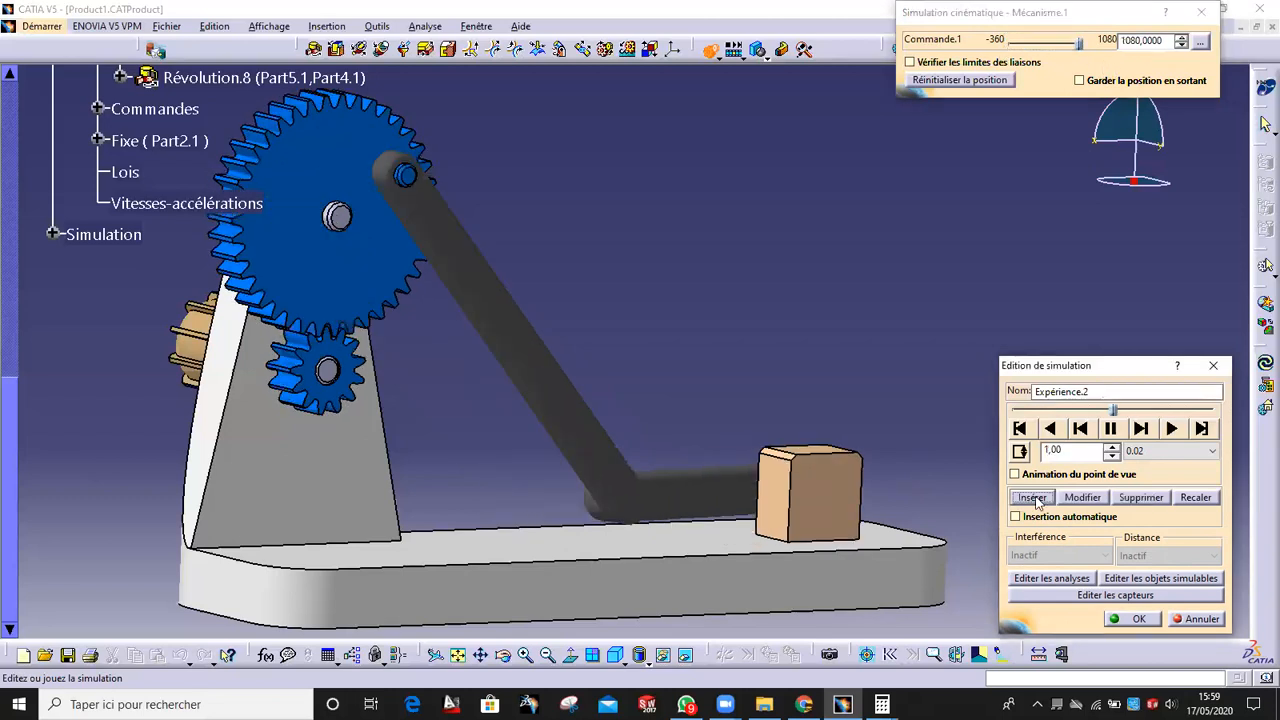
{"action": "left_click", "coordinate": [1163, 451]}
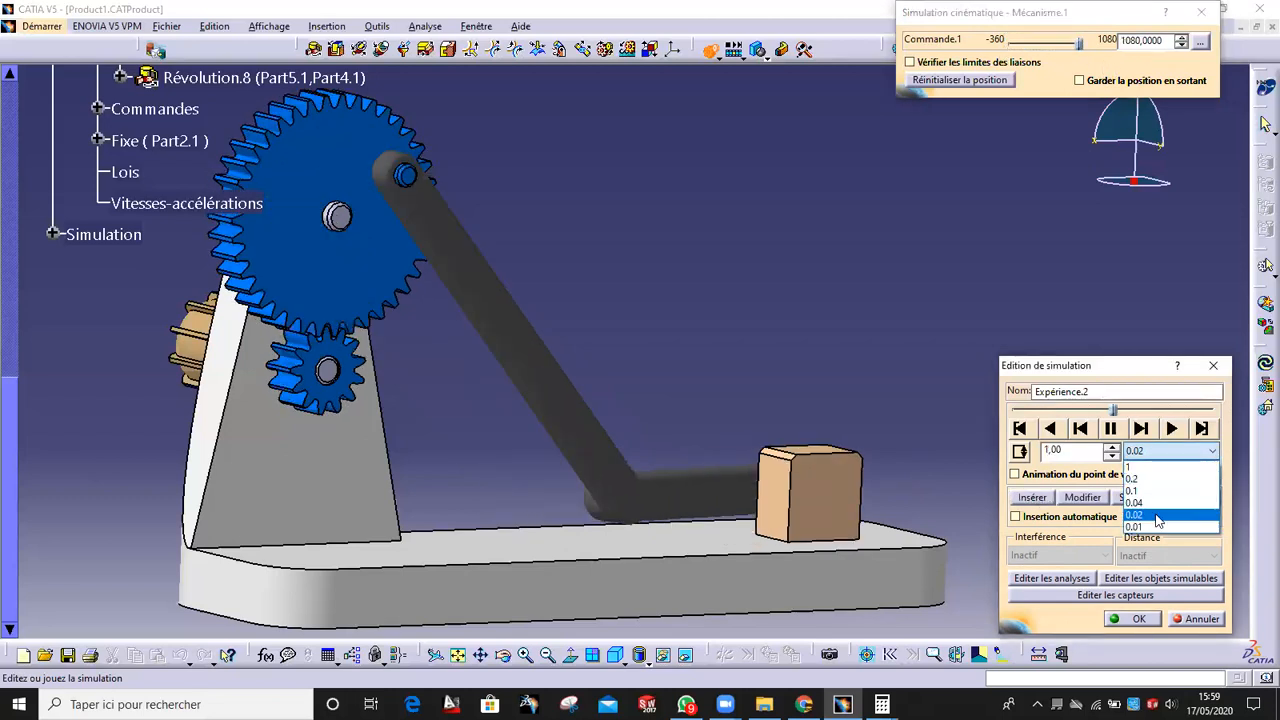
{"action": "left_click", "coordinate": [1215, 367]}
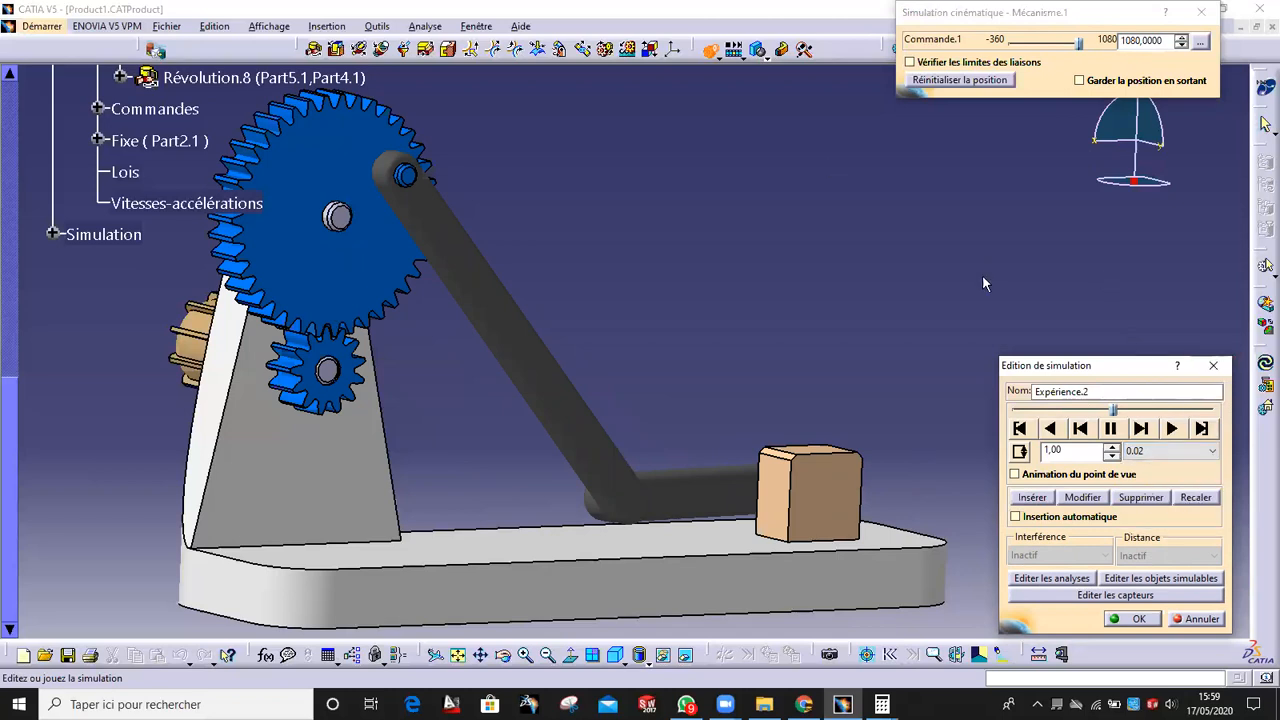
{"action": "left_click", "coordinate": [1213, 365]}
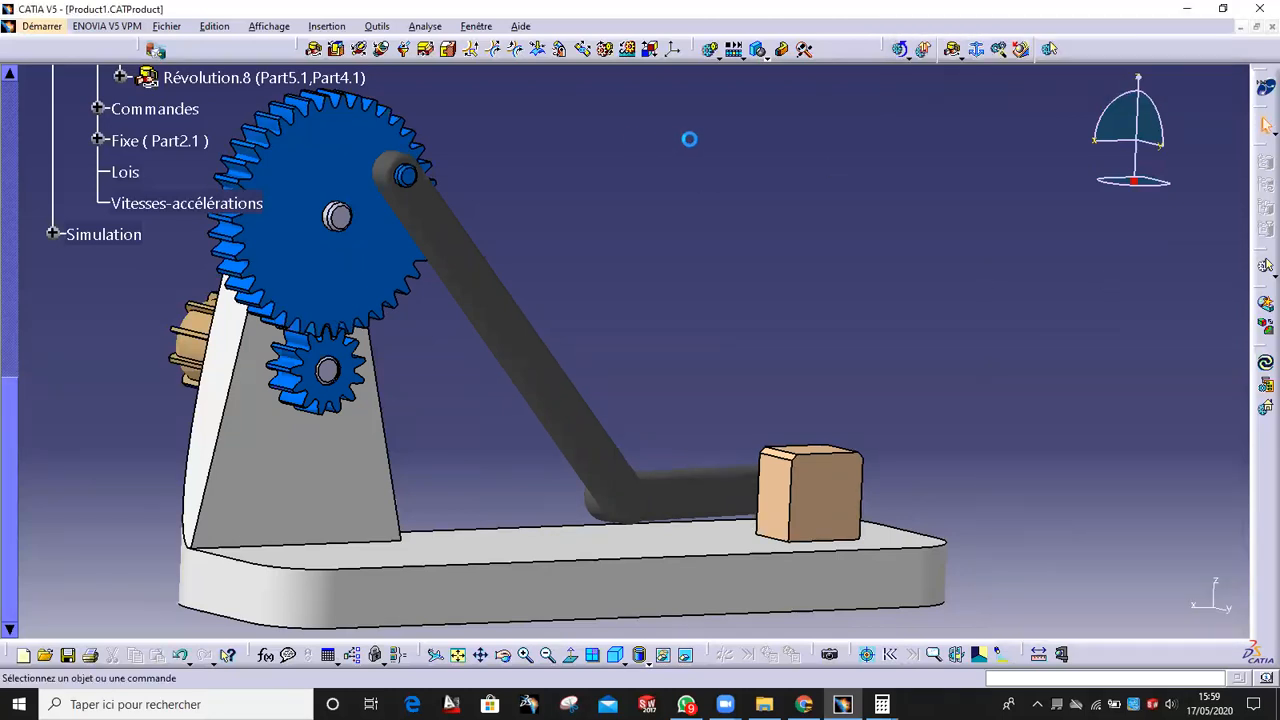
- Start a fresh simulation of Mécanisme.1, move Commande.1 to 1080 and insert that position
{"action": "left_click", "coordinate": [709, 49]}
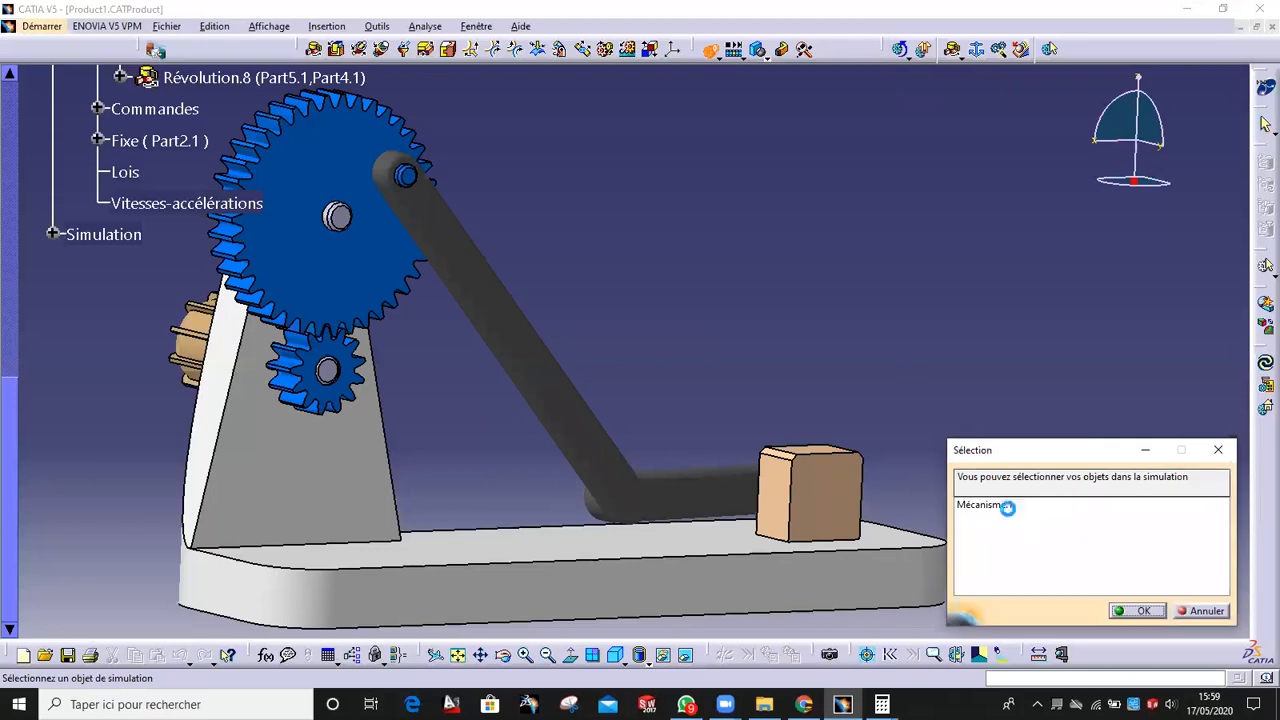
{"action": "double_click", "coordinate": [1007, 508]}
{"action": "left_click_drag", "start_coordinate": [1023, 42], "coordinate": [1082, 40]}
{"action": "left_click", "coordinate": [1032, 497]}
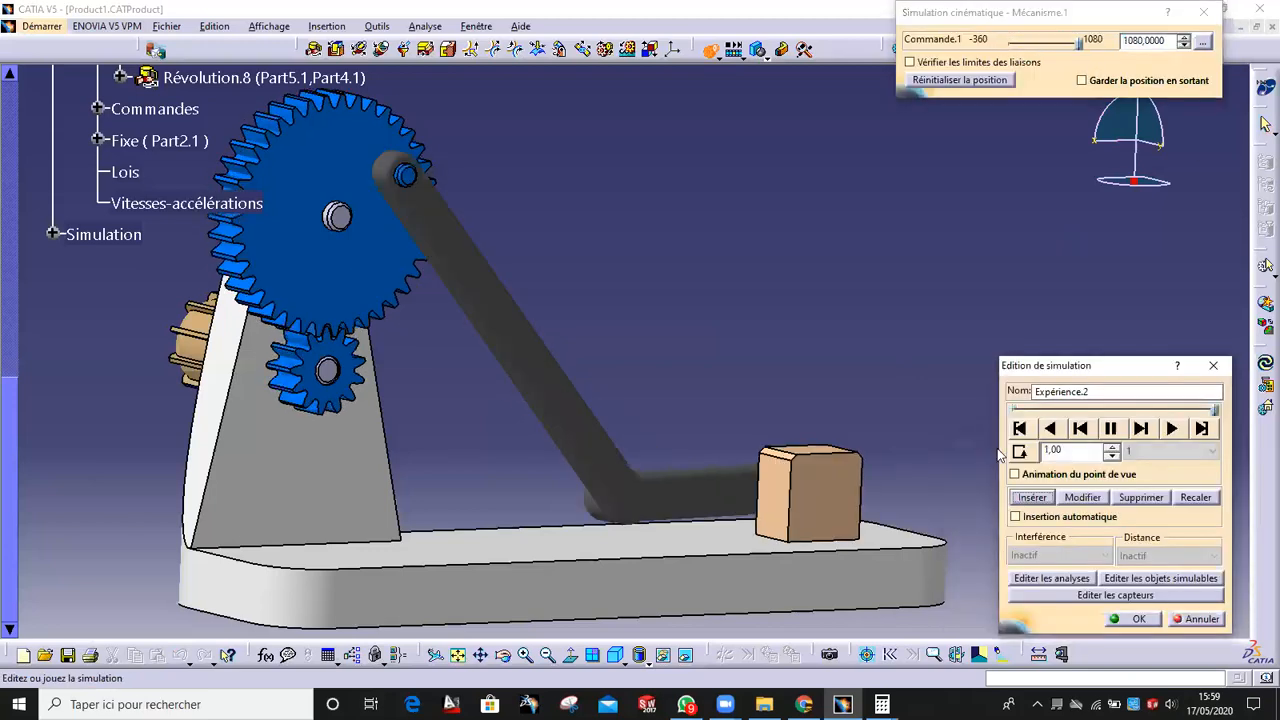
- Set the simulation to loop with a 0.02 step and play it
{"action": "left_click", "coordinate": [1165, 452]}
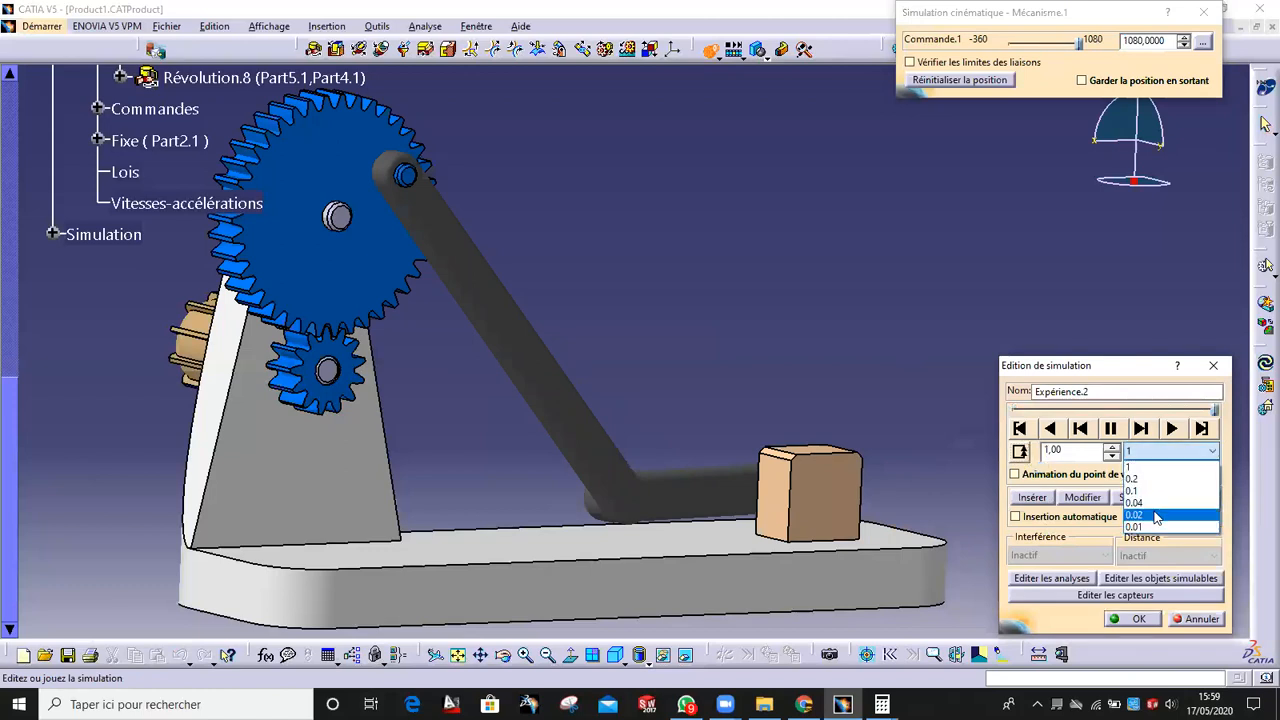
{"action": "left_click", "coordinate": [1155, 517]}
{"action": "left_click", "coordinate": [1171, 428]}
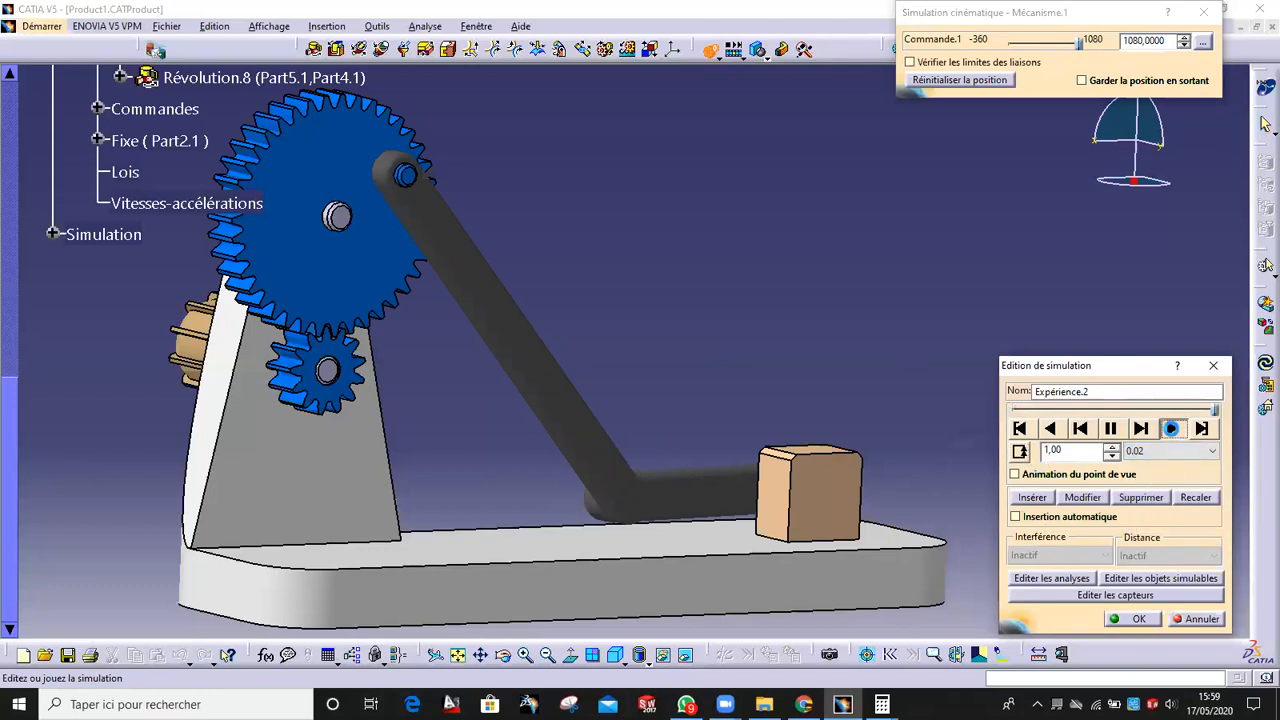